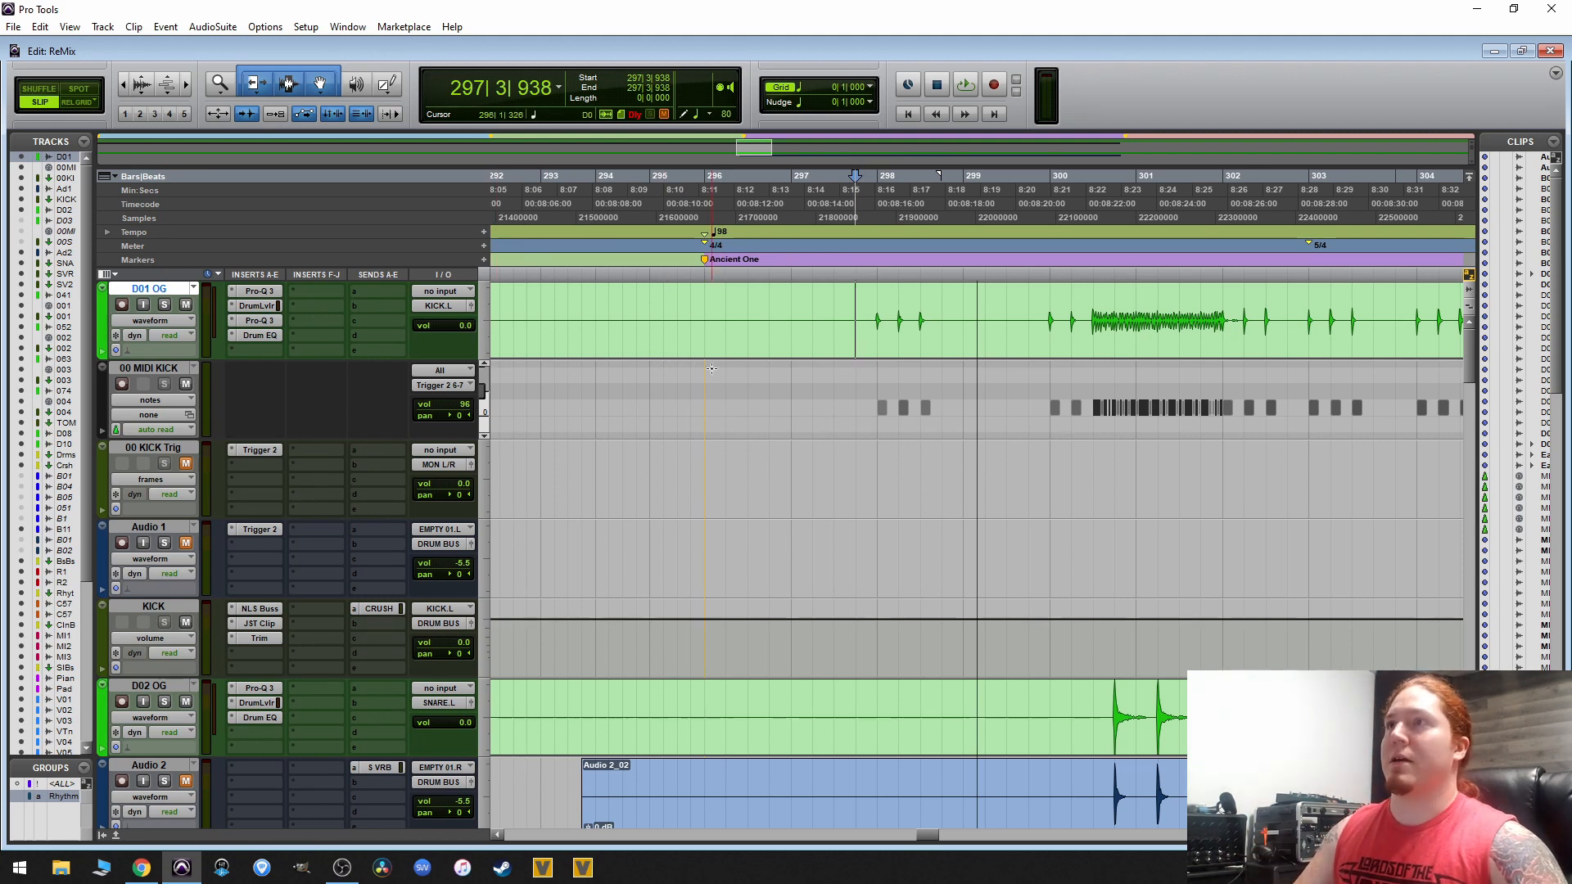
- Play back the kick part from bar 297 and examine the D01 OG waveform against the 00 MIDI KICK notes
key("space")
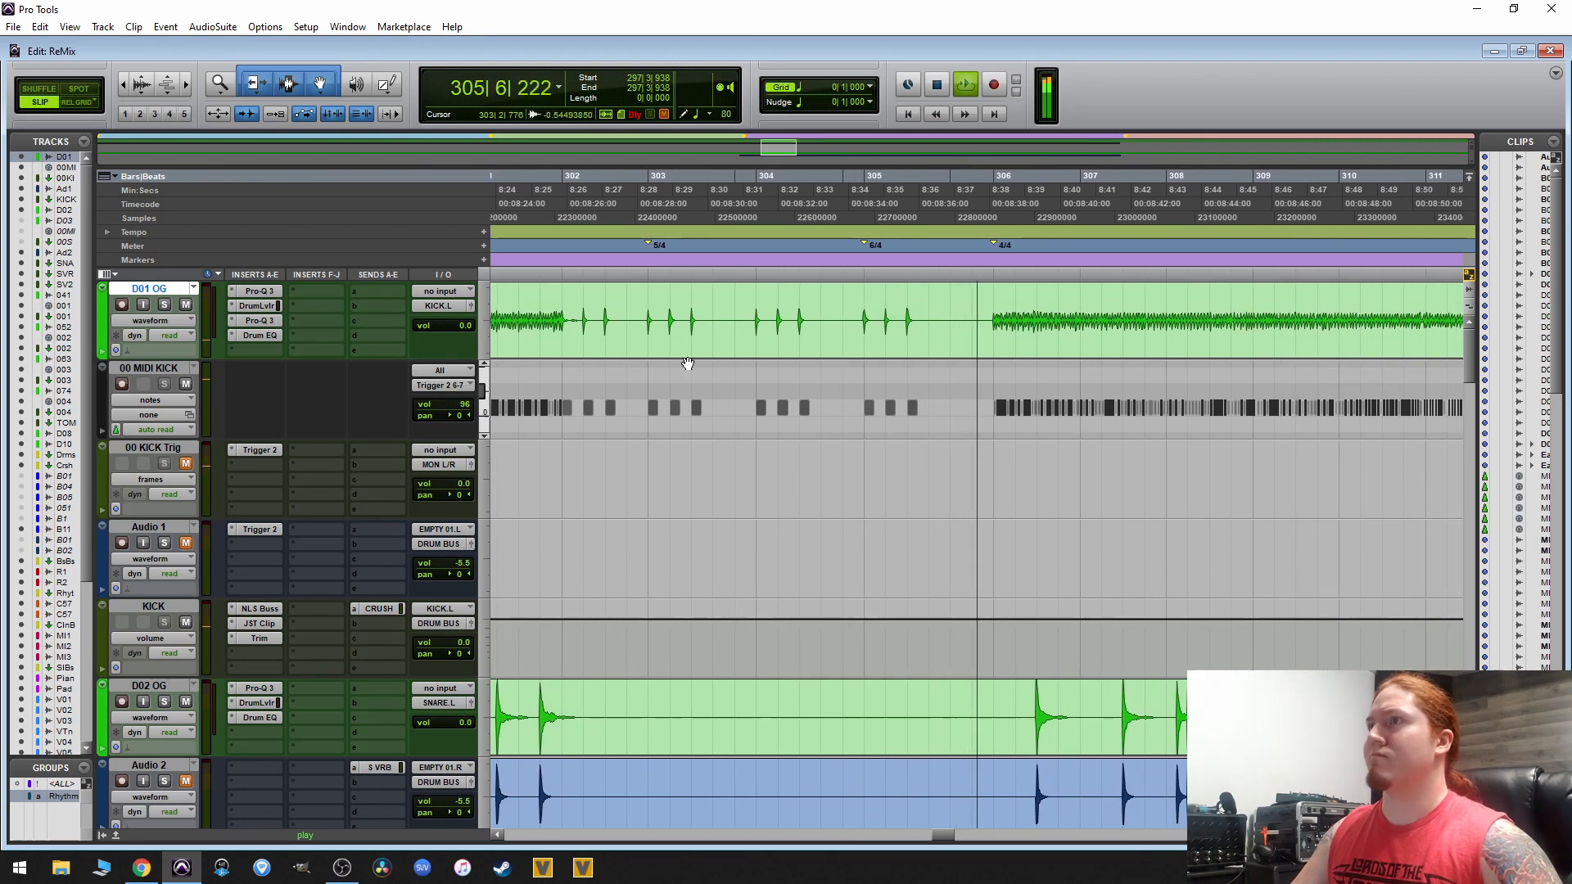
key("space")
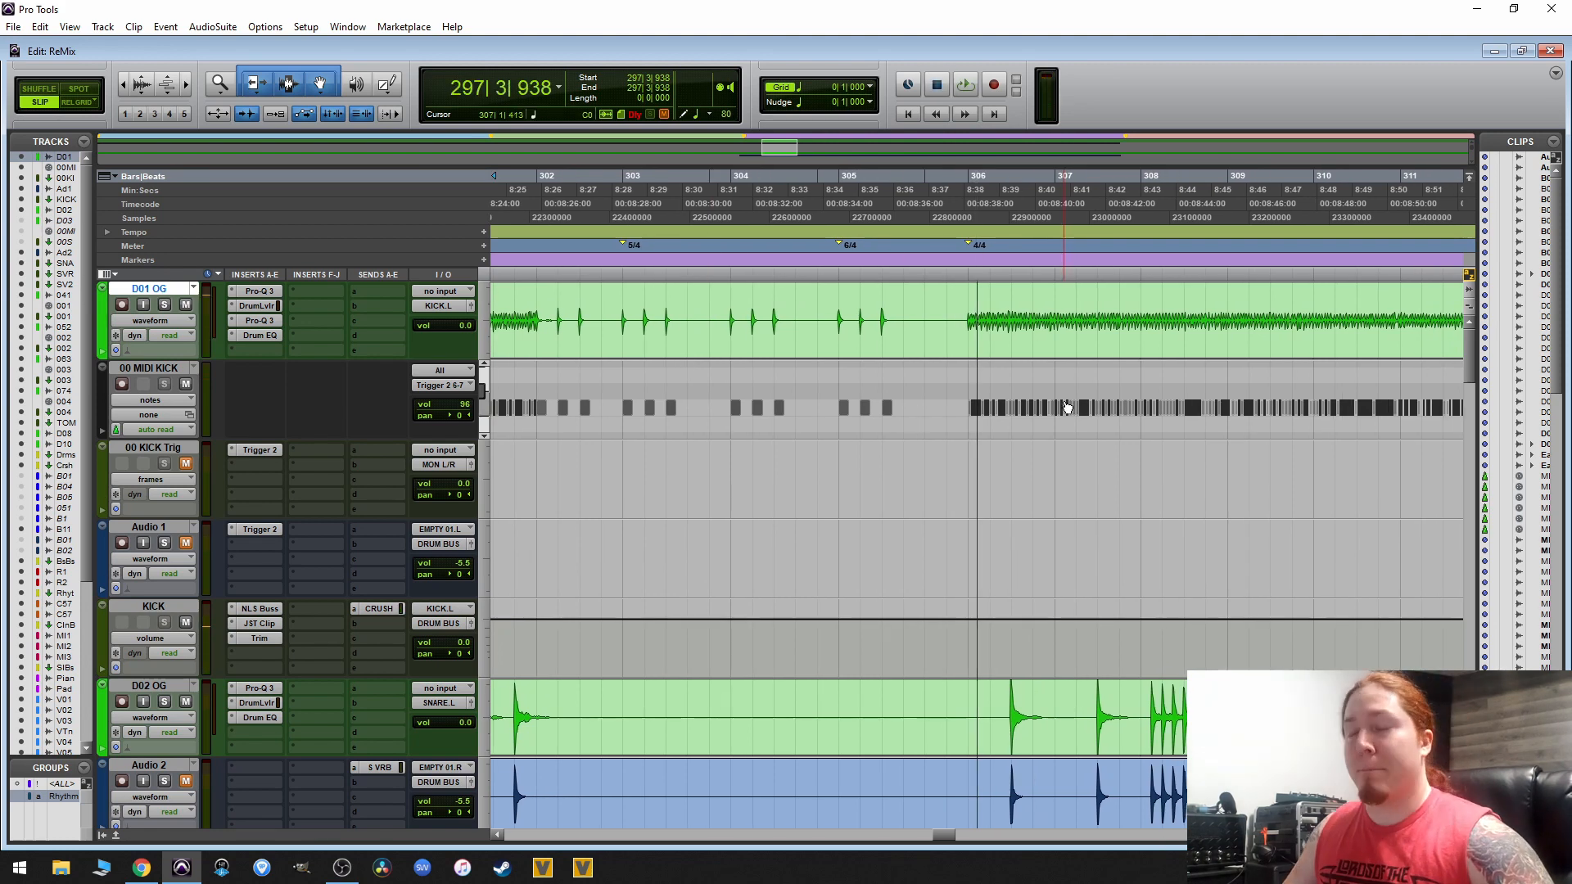
key("r")
key("r")
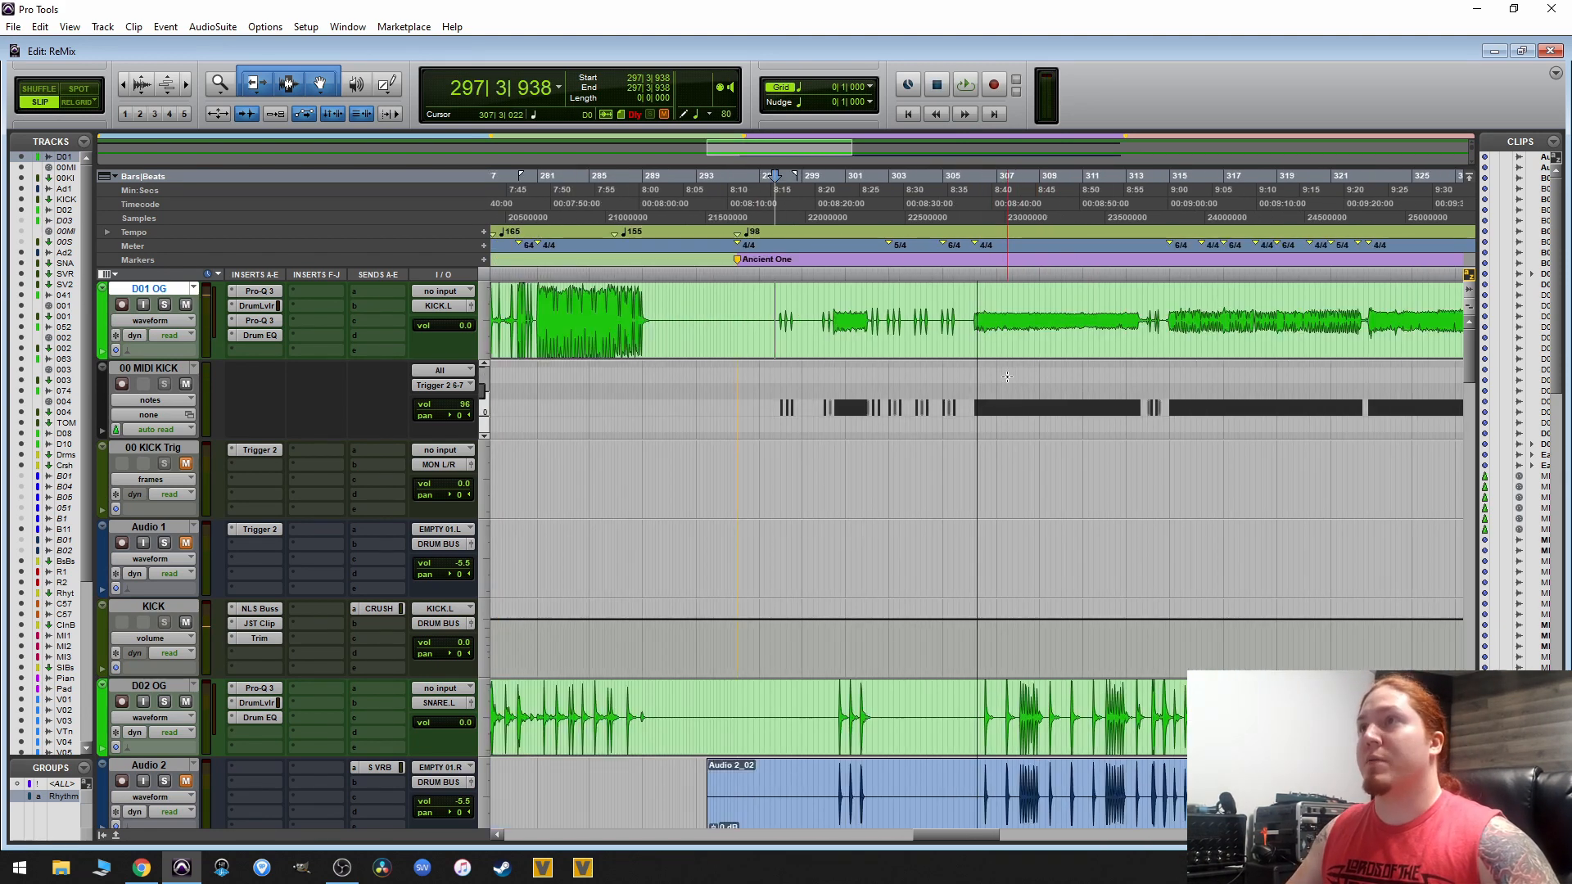
key("t")
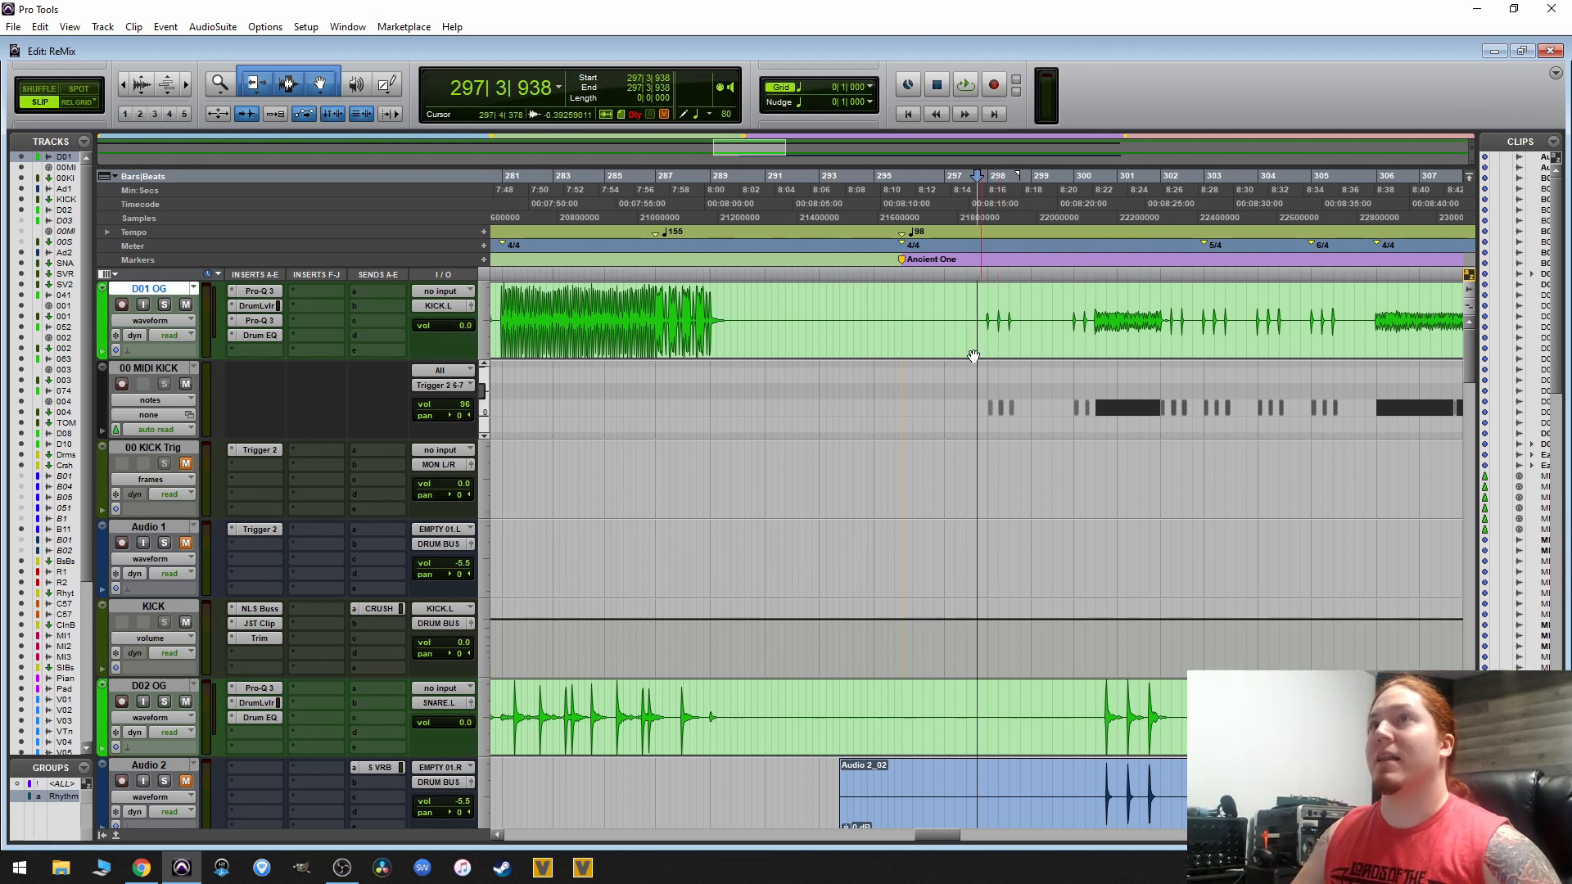
key("t")
key("r")
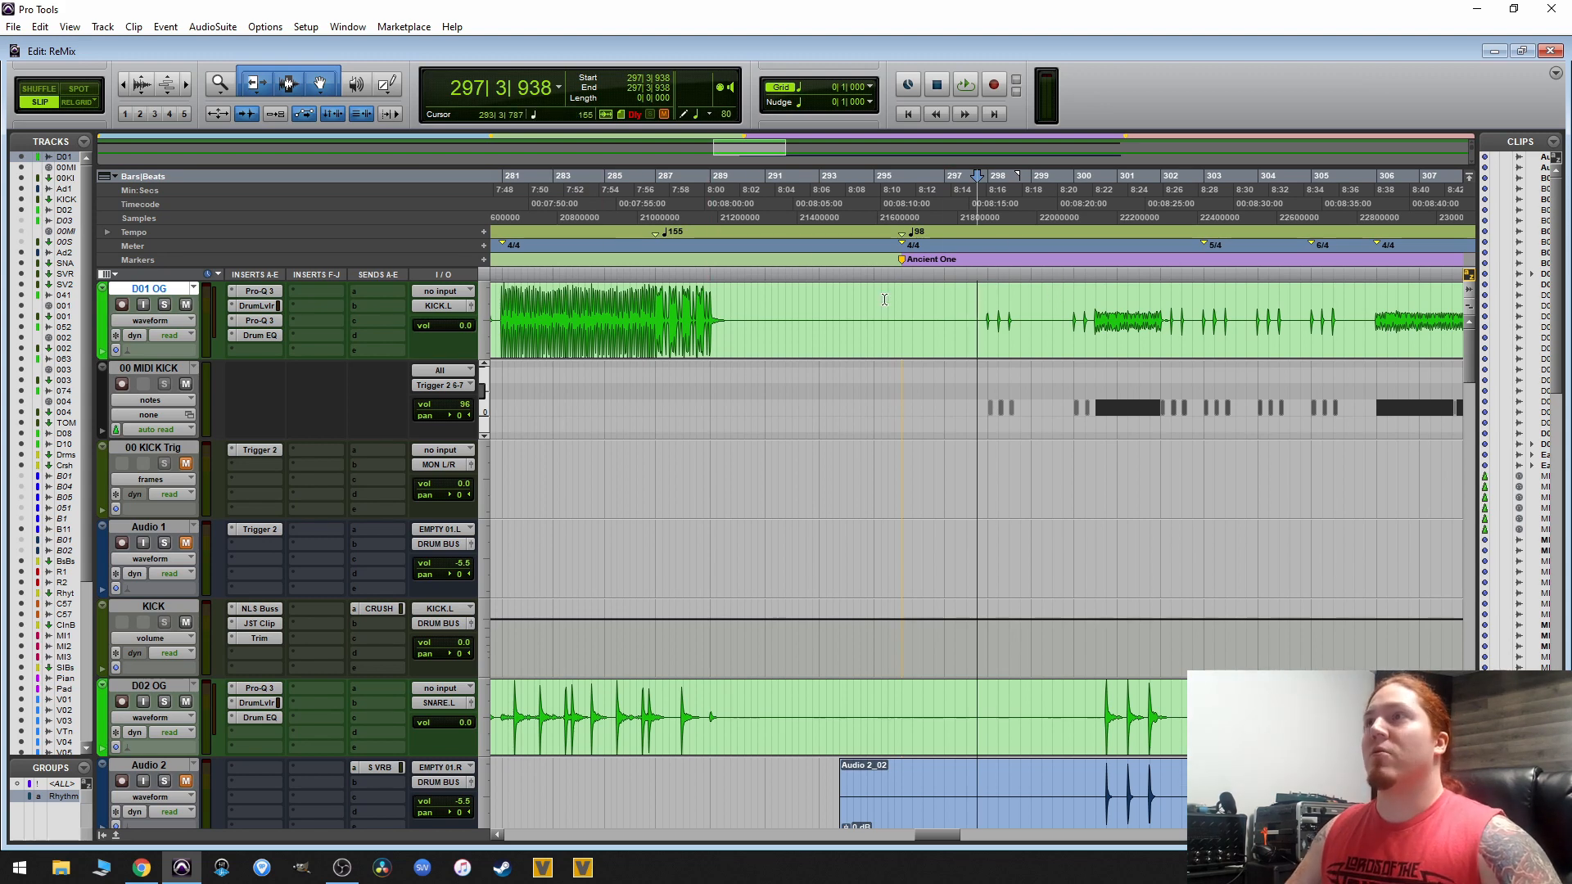
- Select the Ancient One section on the D01 OG track and open the Massey DRT AudioSuite plug-in
scroll(1023, 311, "down", 2)
scroll(963, 311, "down", 2)
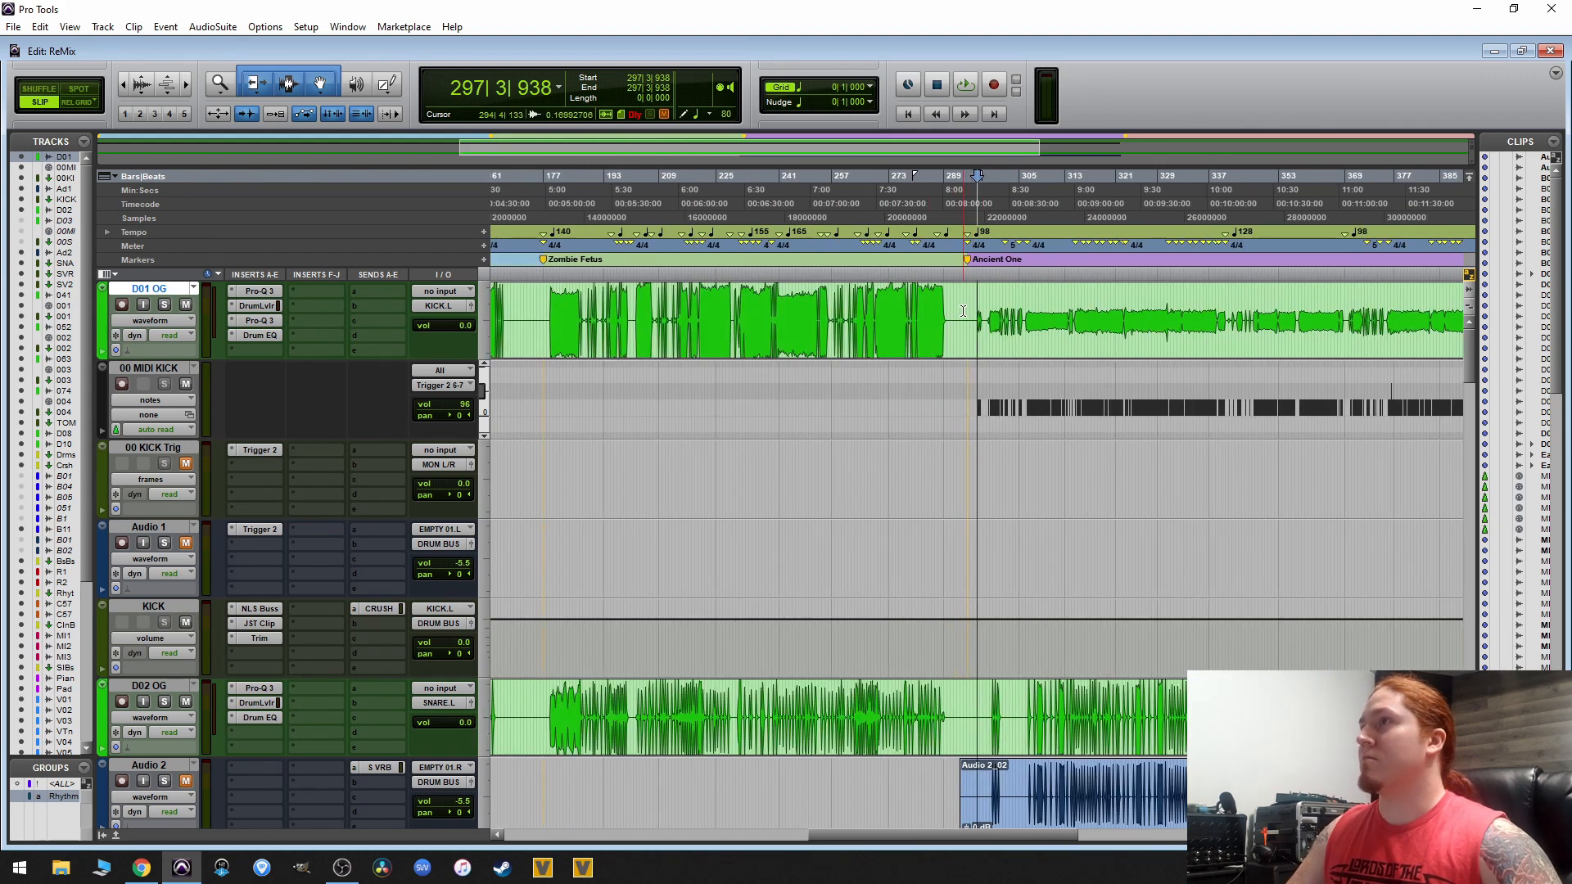
left_click_drag(964, 315, 1100, 324)
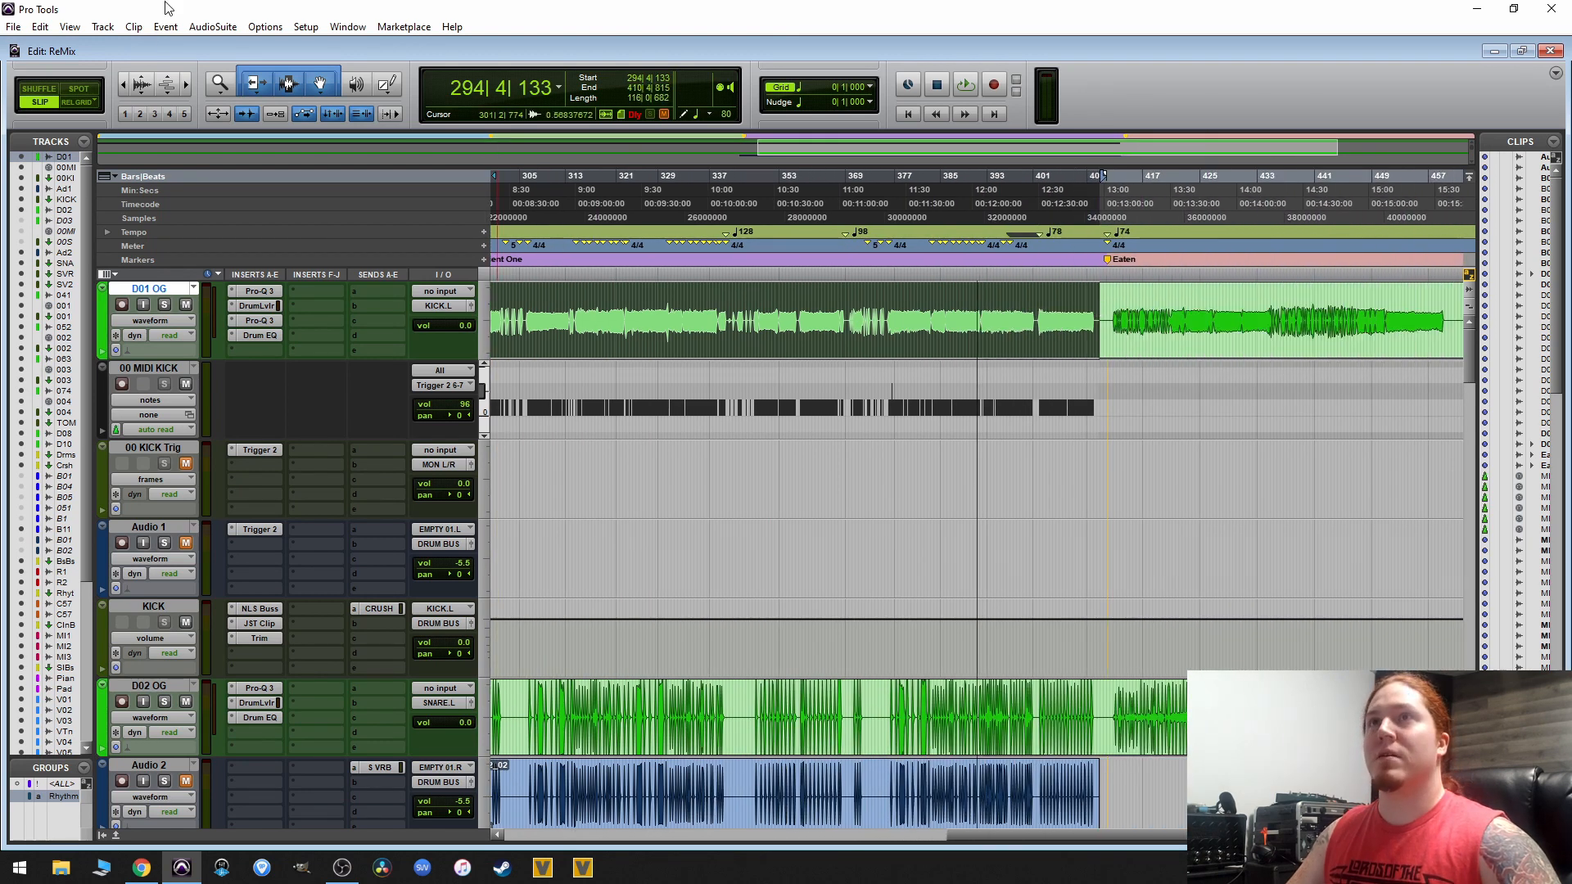
left_click(213, 26)
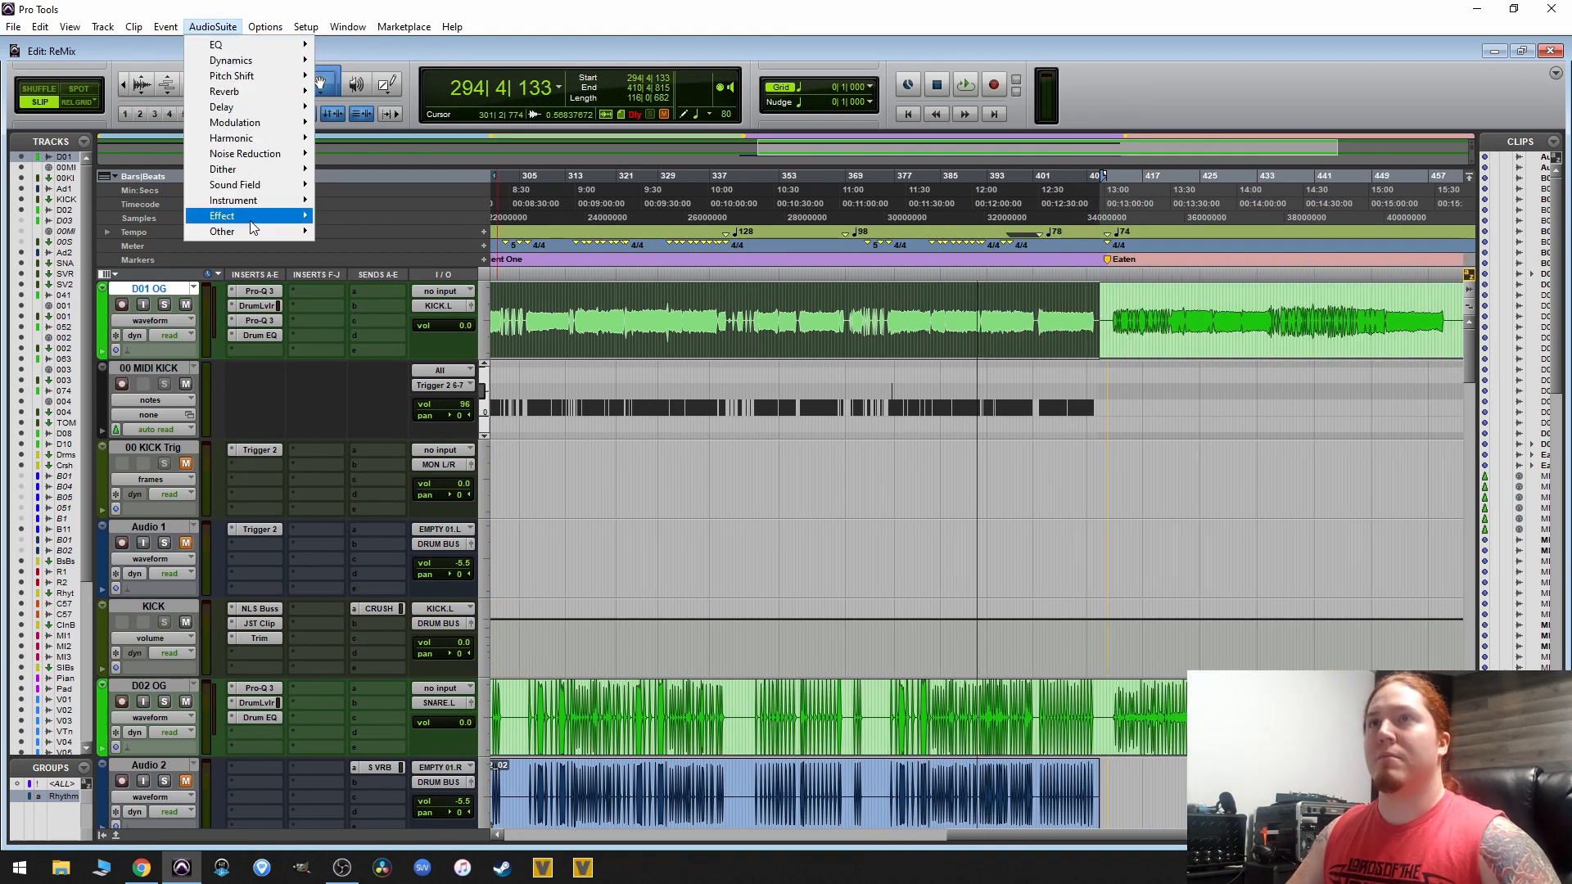
mouse_move(266, 202)
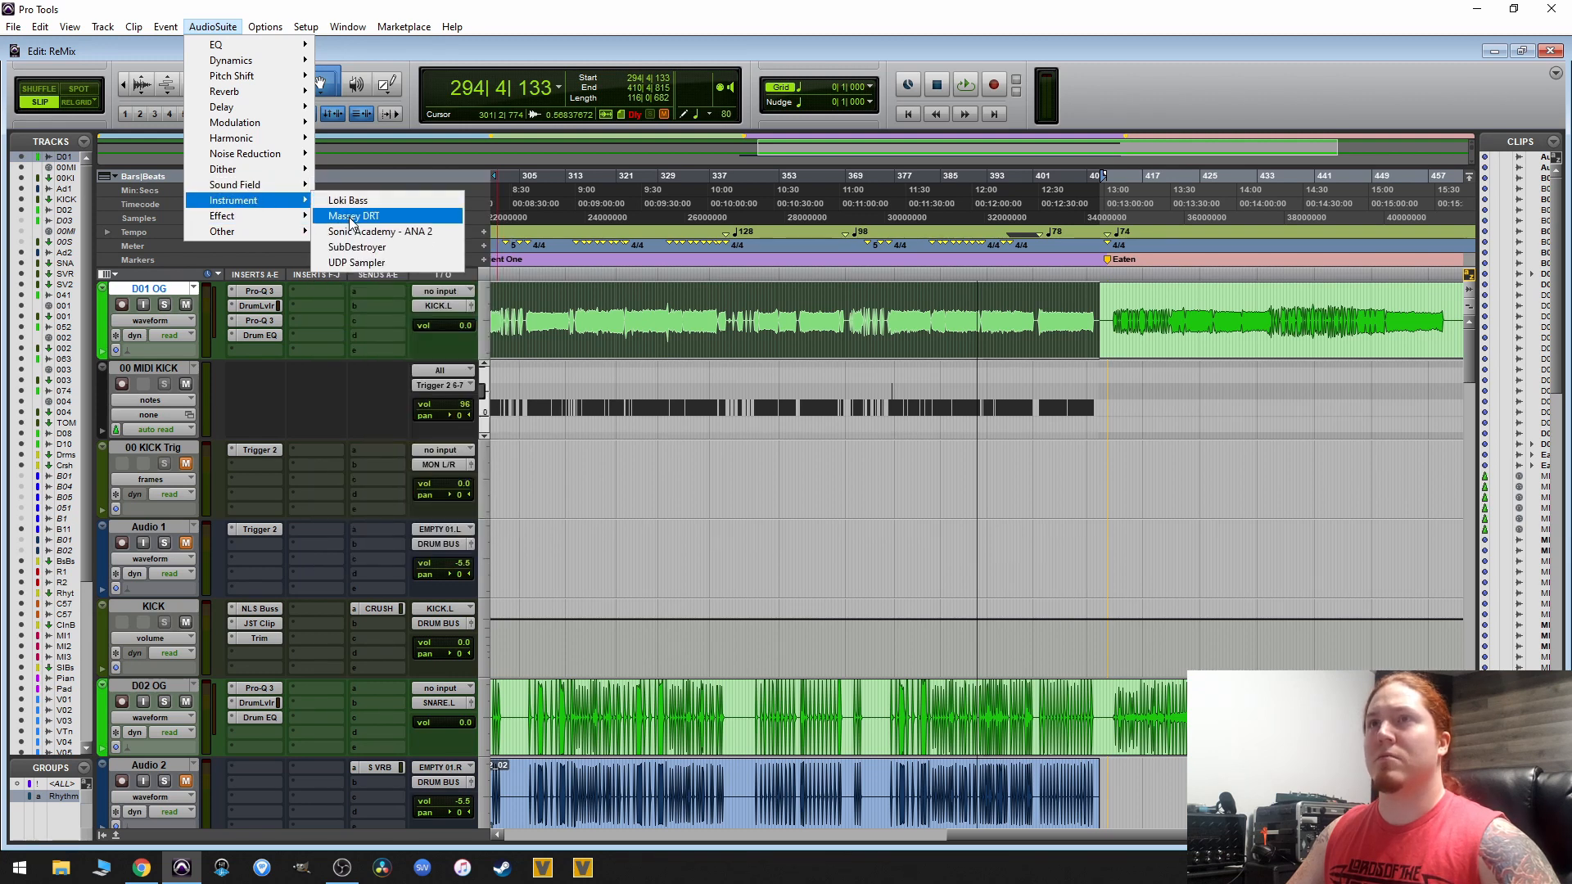
left_click(358, 218)
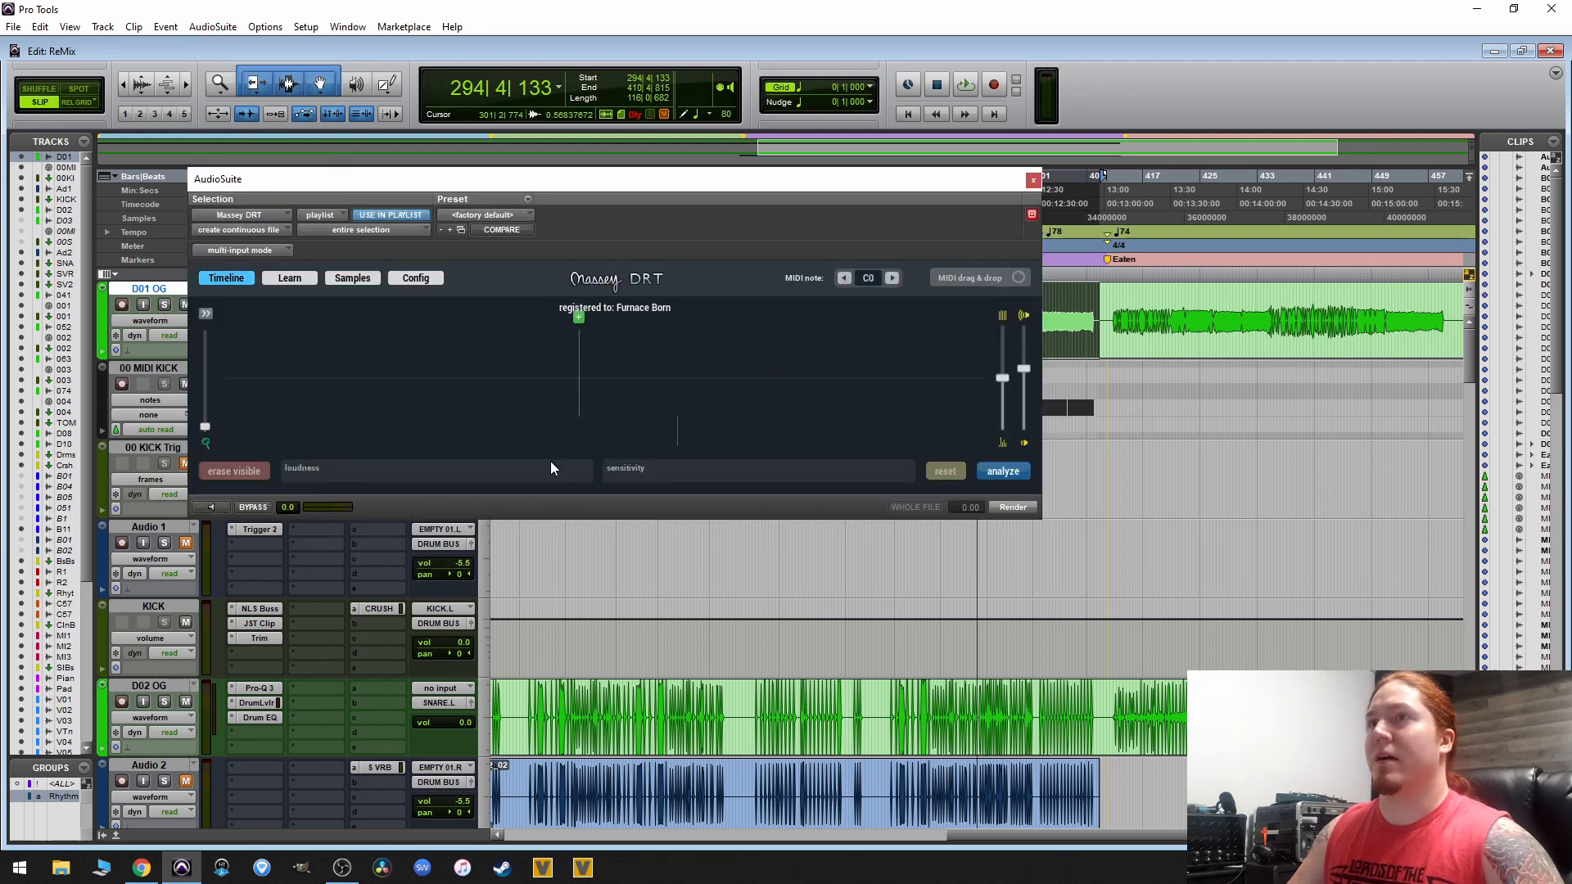
- Analyze the selected kick audio with Massey DRT, keeping the plug-in window clear of the waveform
left_click_drag(870, 186, 979, 515)
scroll(957, 485, "left", 5)
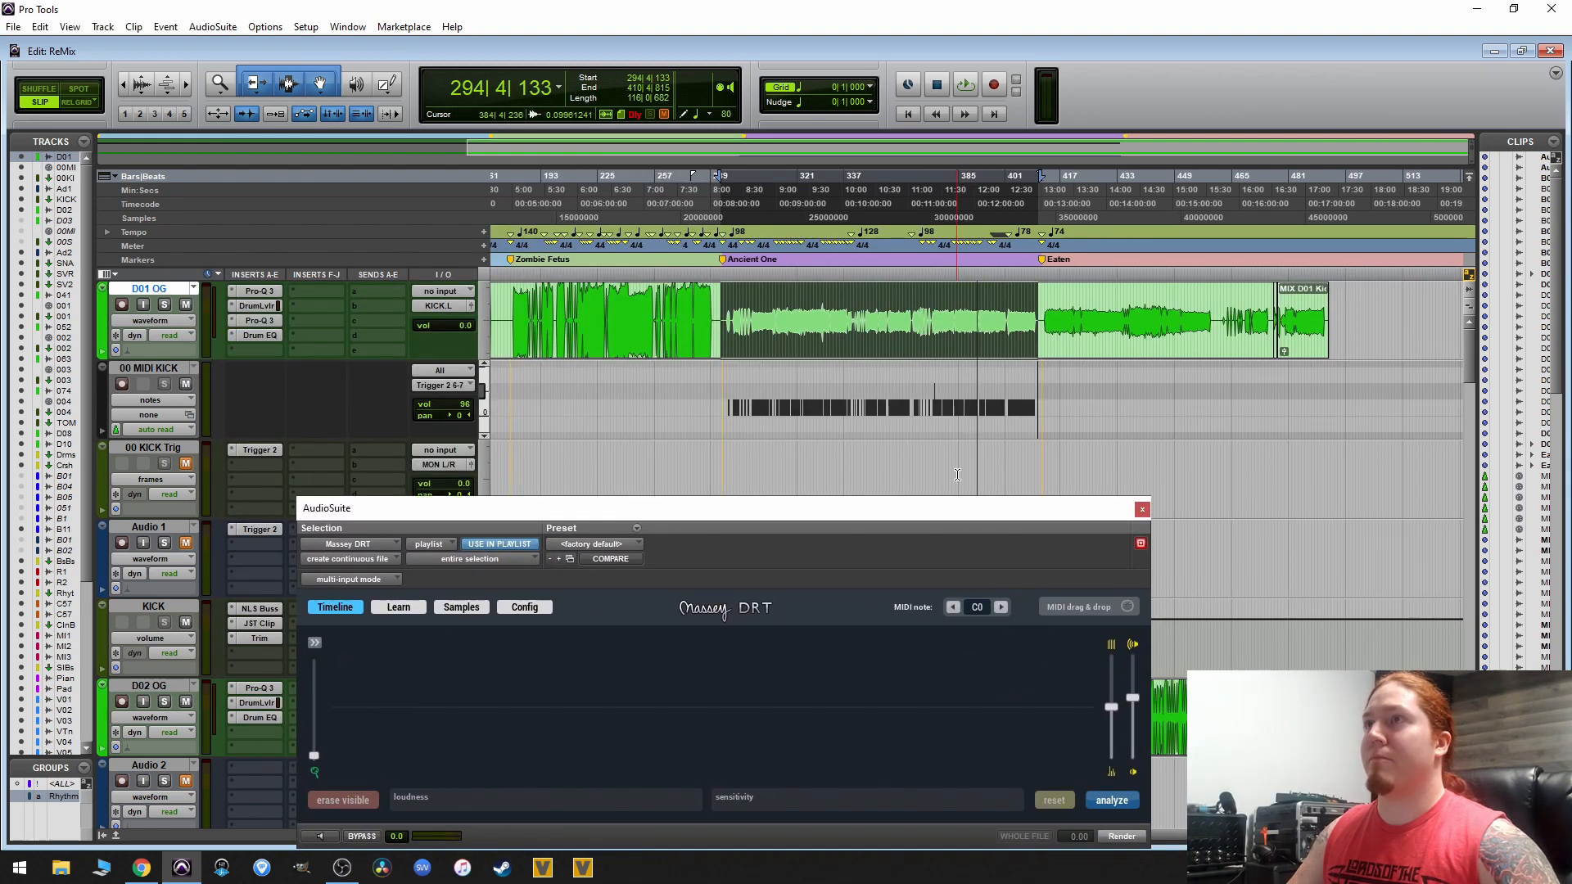
key("r")
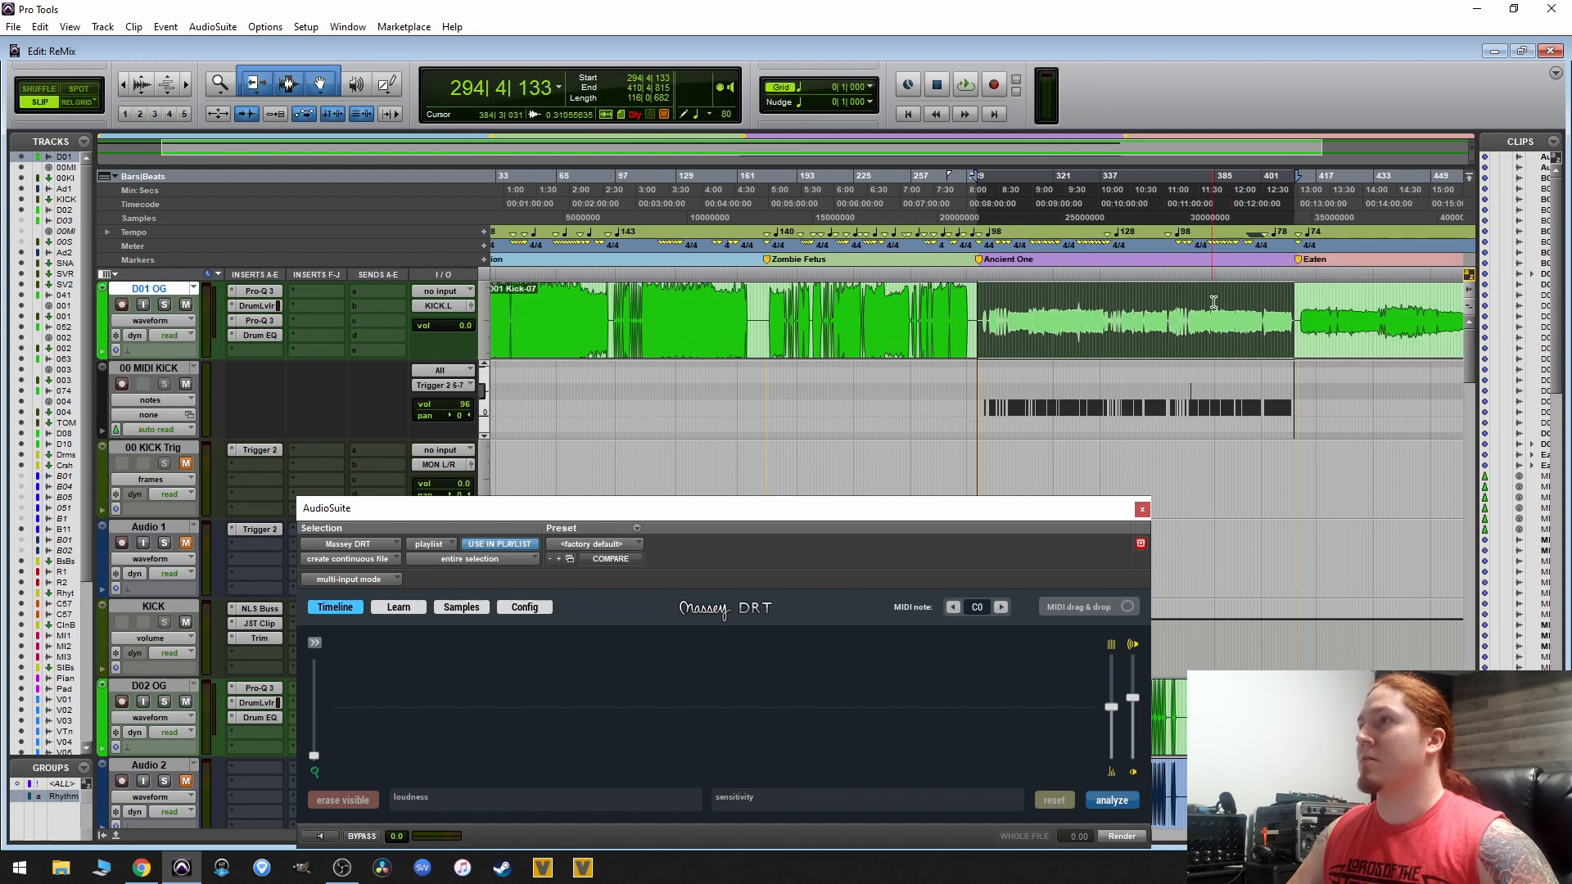
left_click(1118, 801)
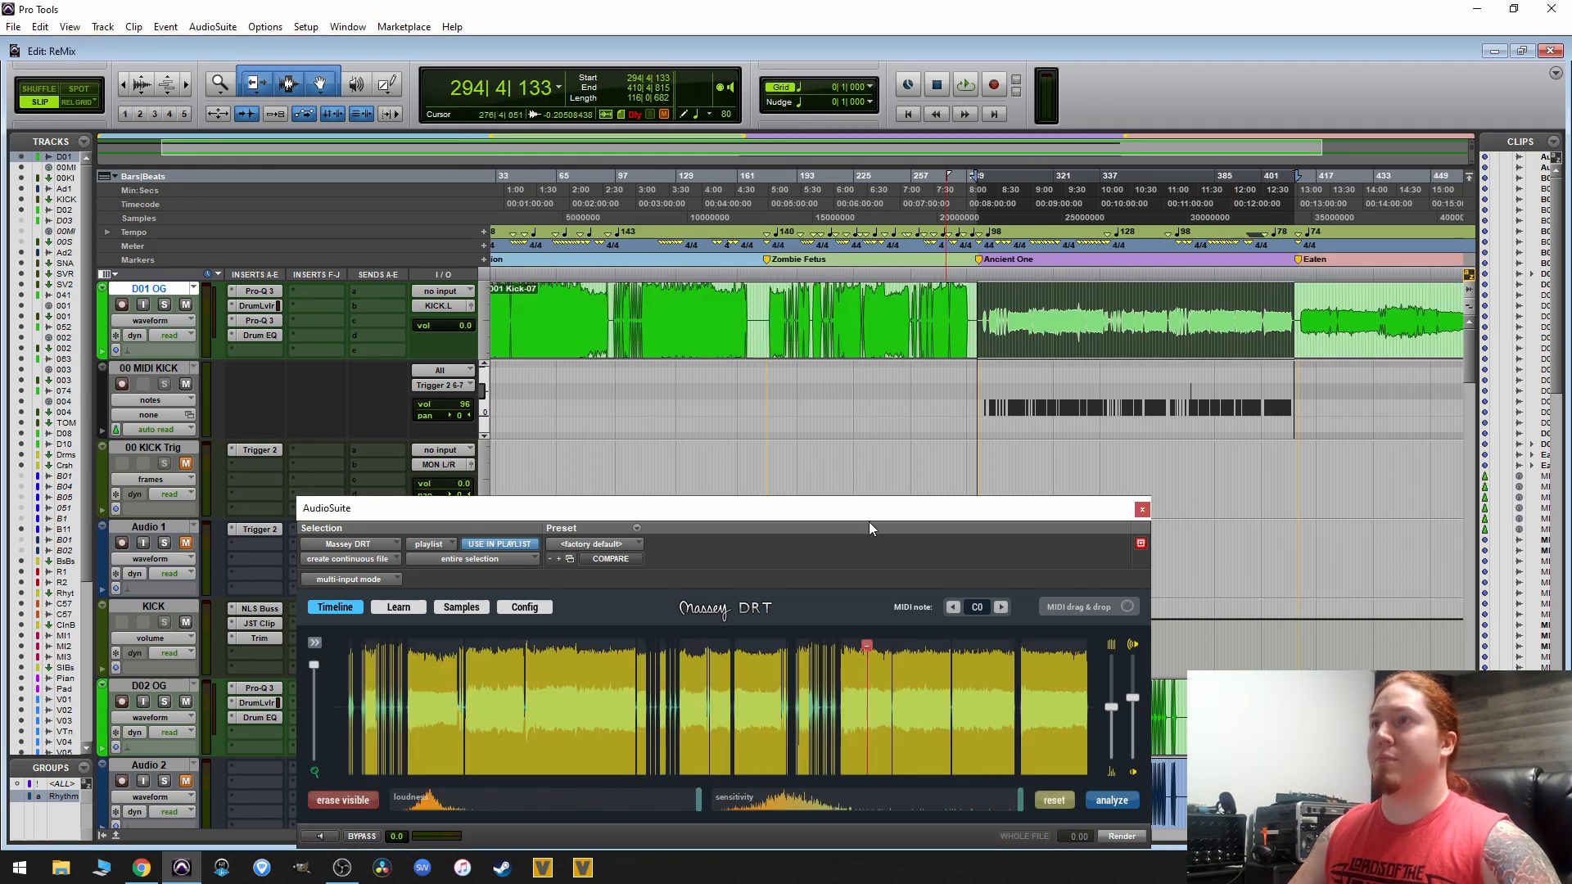
- Reduce Massey DRT's loudness and sensitivity thresholds to just beyond the main peaks of their histograms
left_click_drag(869, 515, 1032, 244)
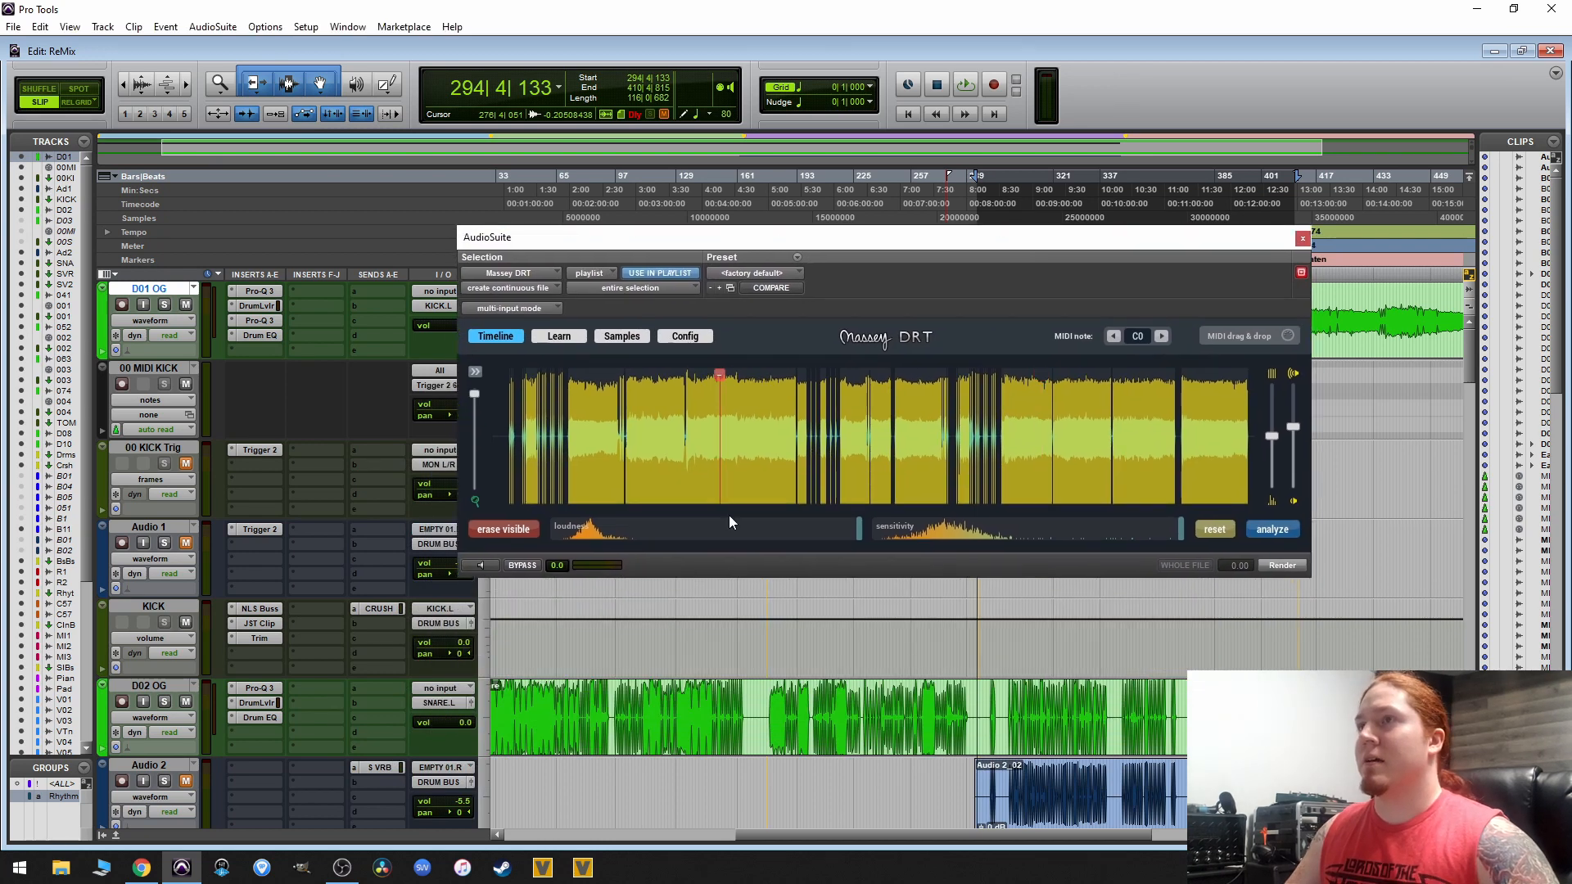
left_click_drag(856, 523, 598, 542)
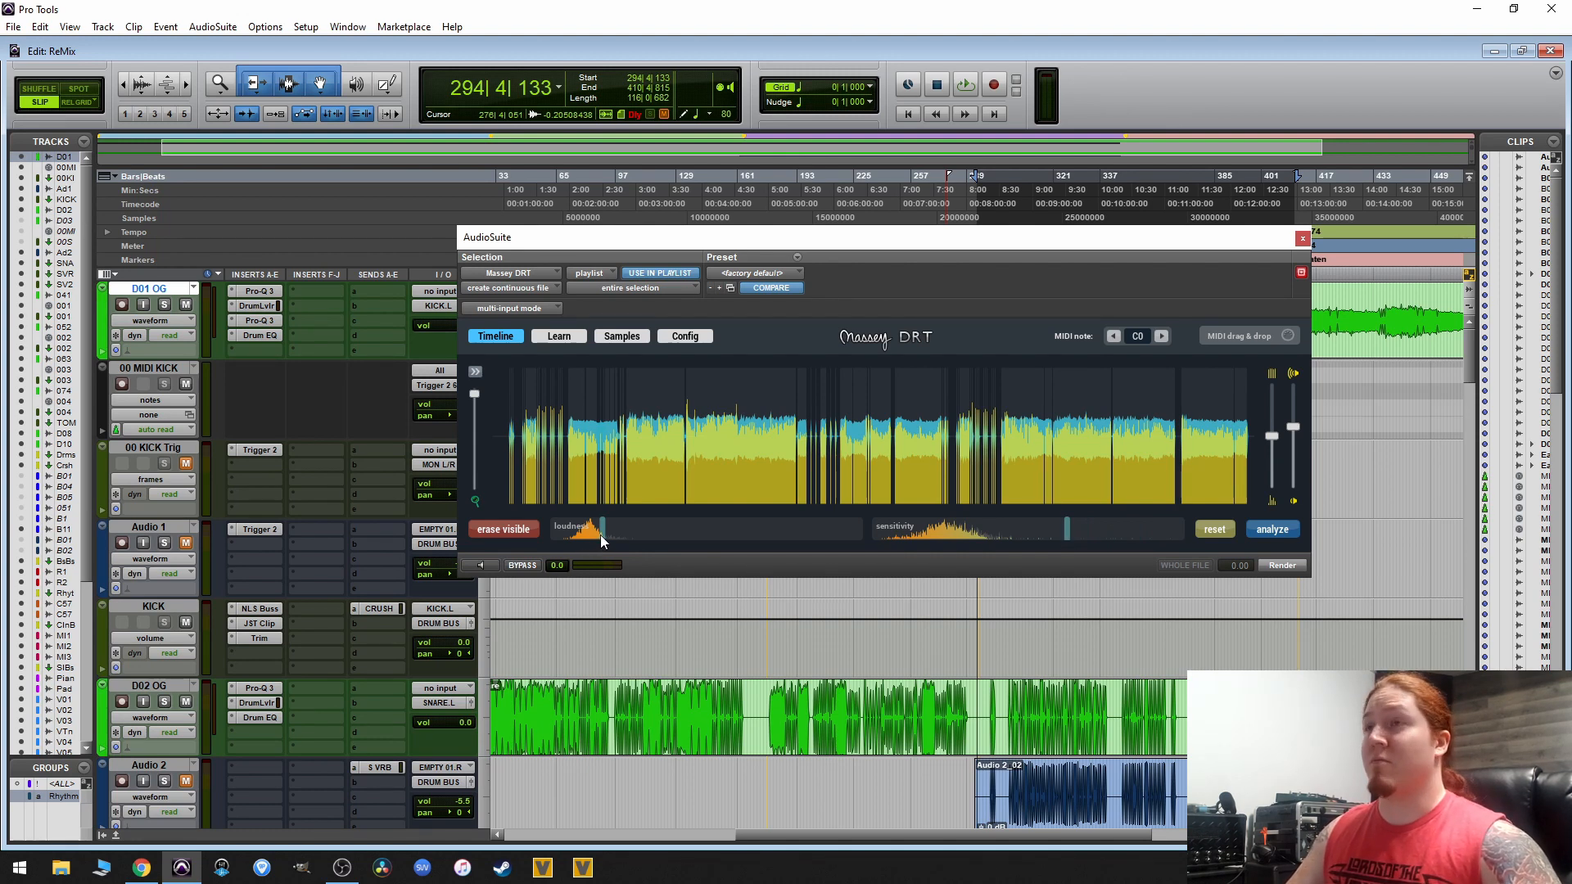
left_click_drag(602, 533, 627, 527)
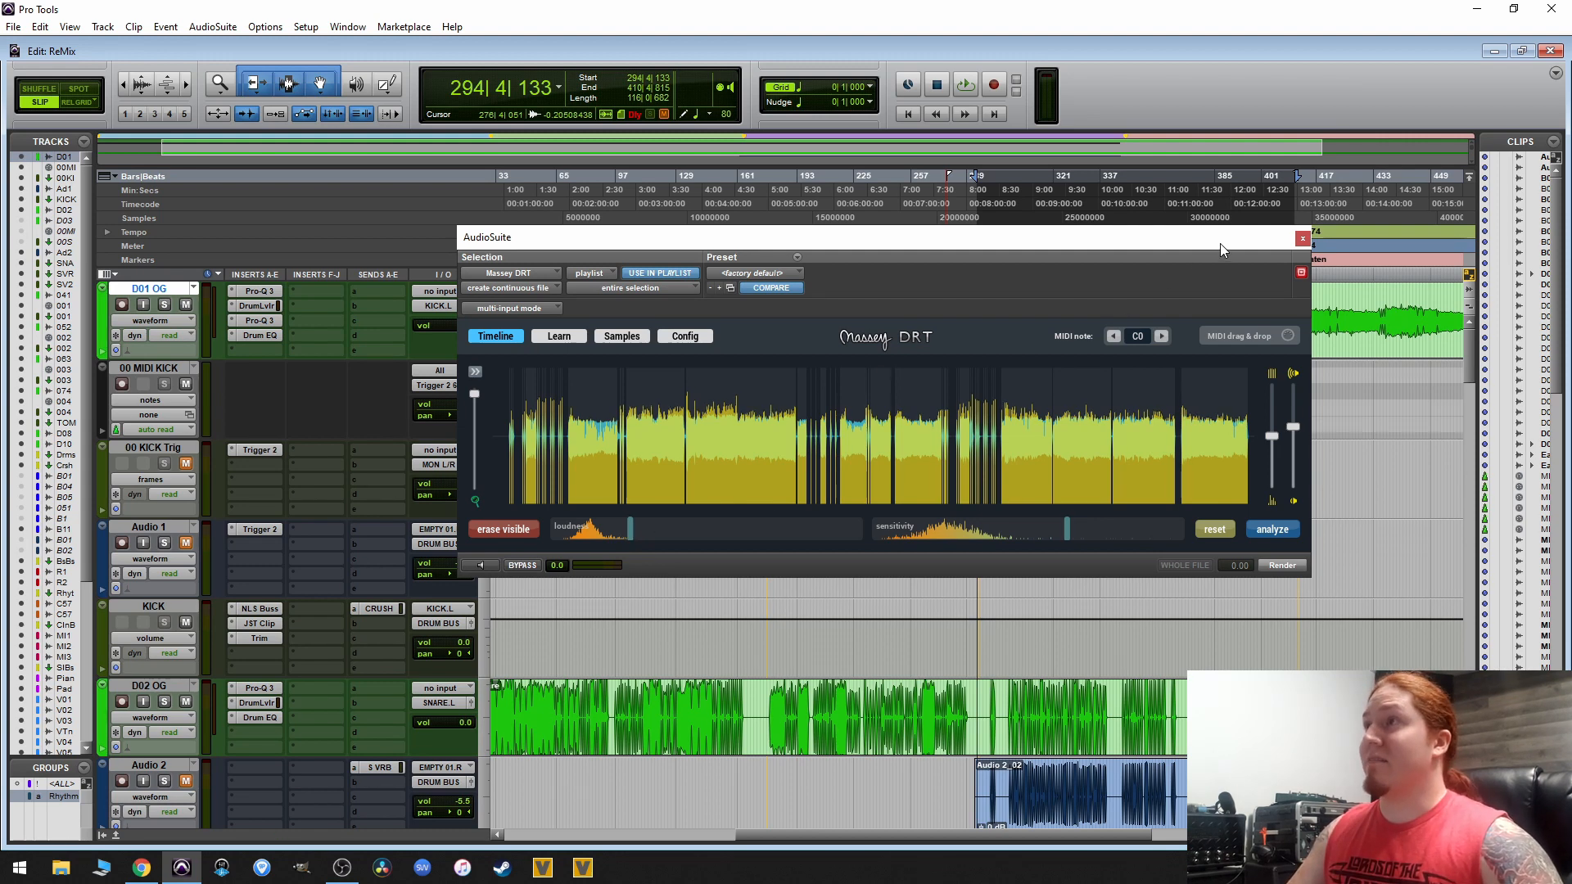
left_click_drag(1220, 244, 1339, 379)
left_click_drag(1279, 625, 1258, 599)
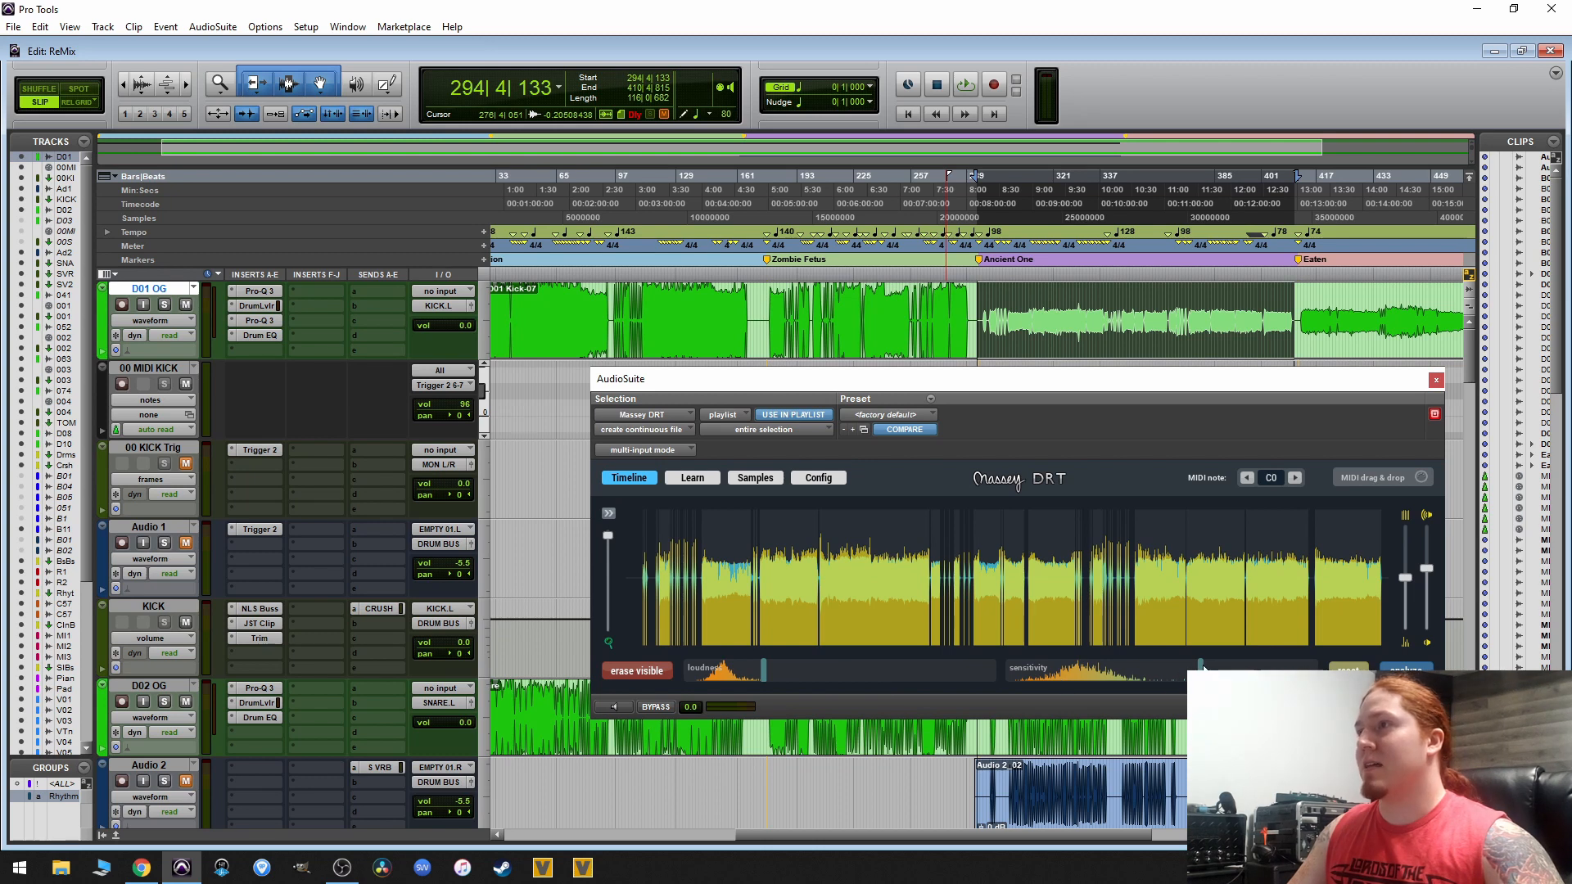
mouse_move(1158, 681)
left_mouse_down()
mouse_move(1065, 687)
mouse_move(1128, 691)
left_mouse_up()
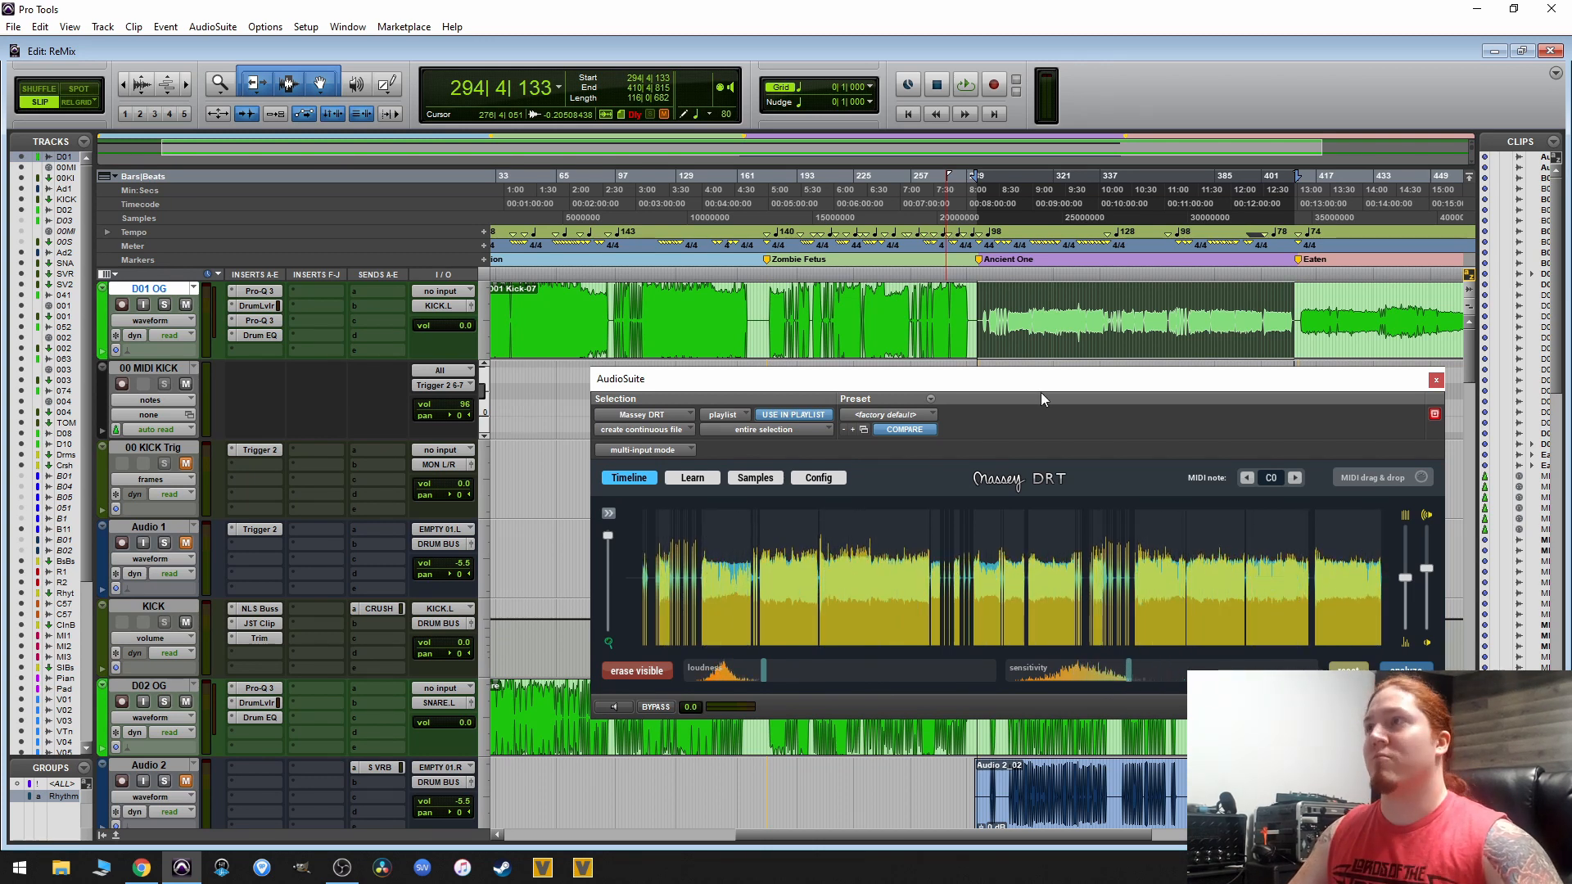
- Create one new tick-based MIDI track directly below the 00 MIDI KICK track
left_click(148, 370)
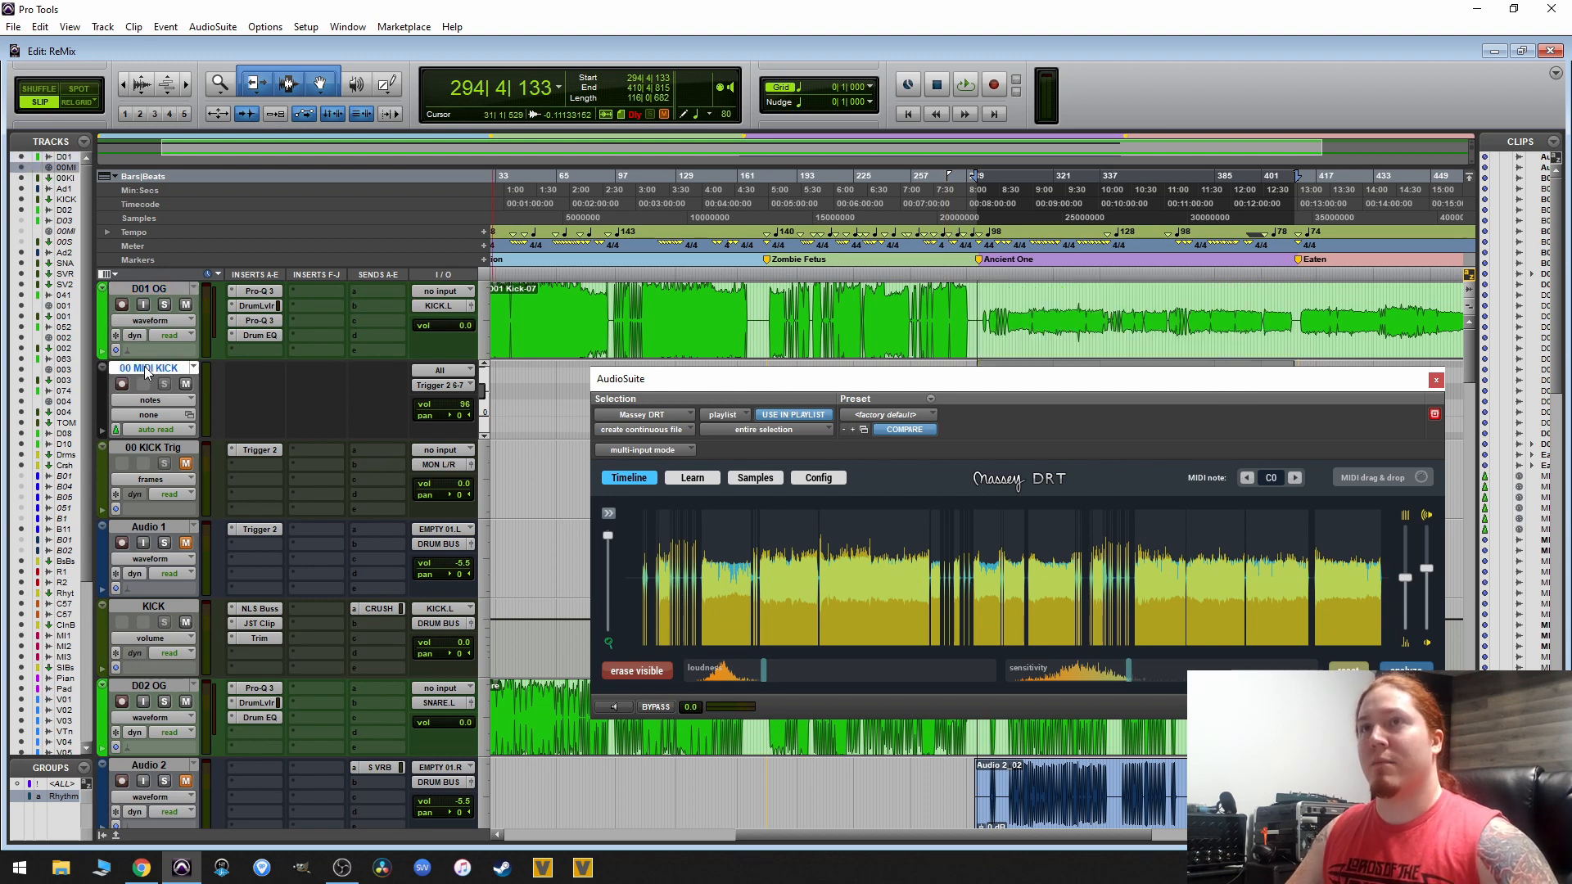
key("ctrl+shift+n")
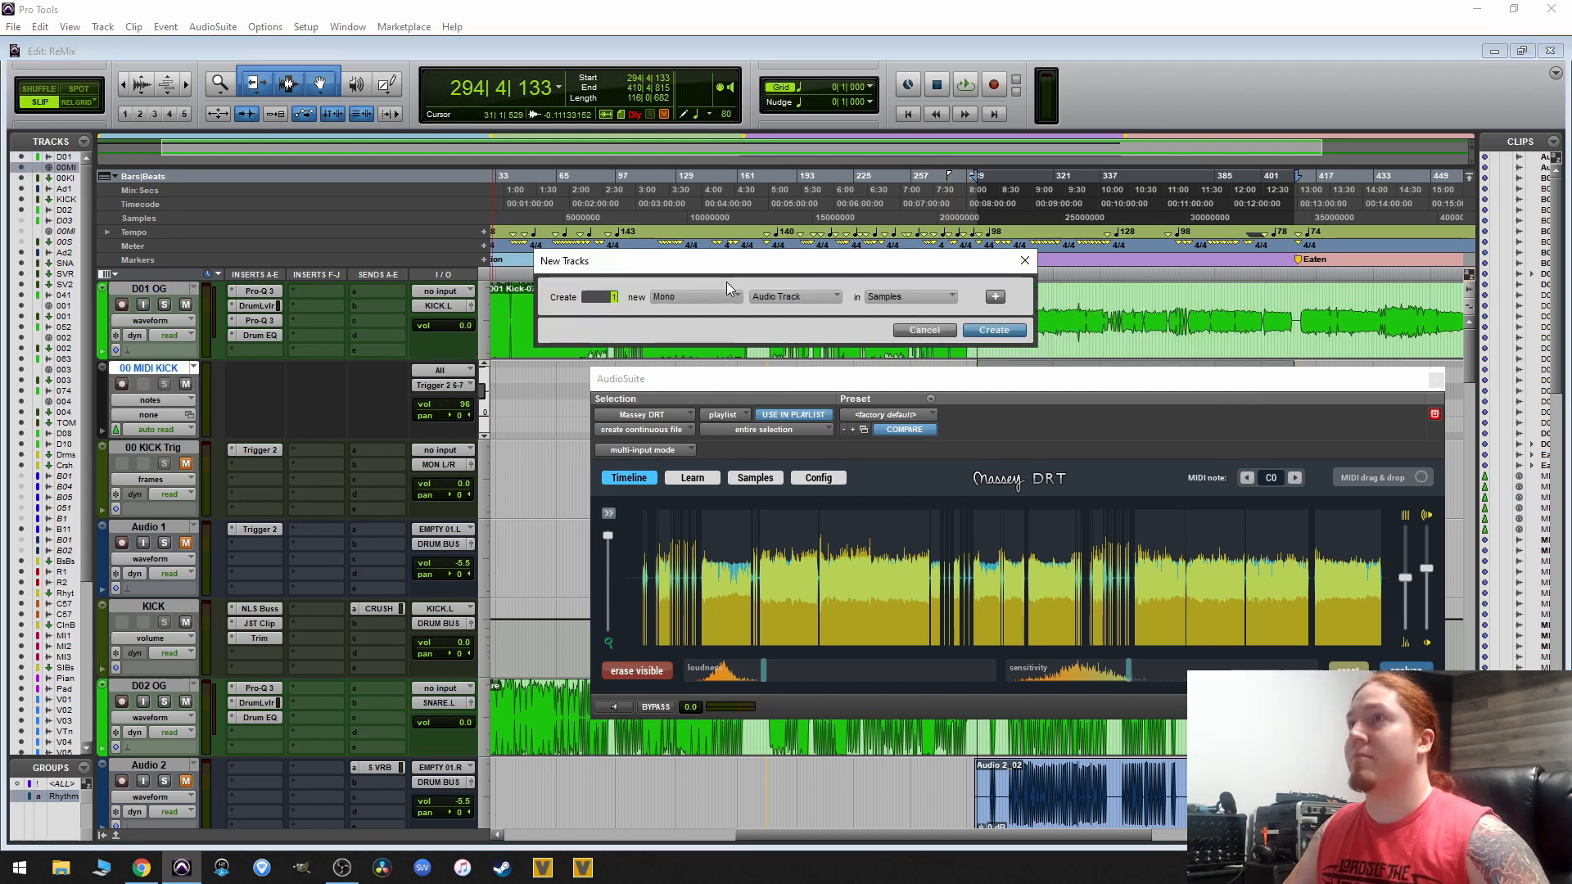
left_click(786, 303)
left_click(818, 361)
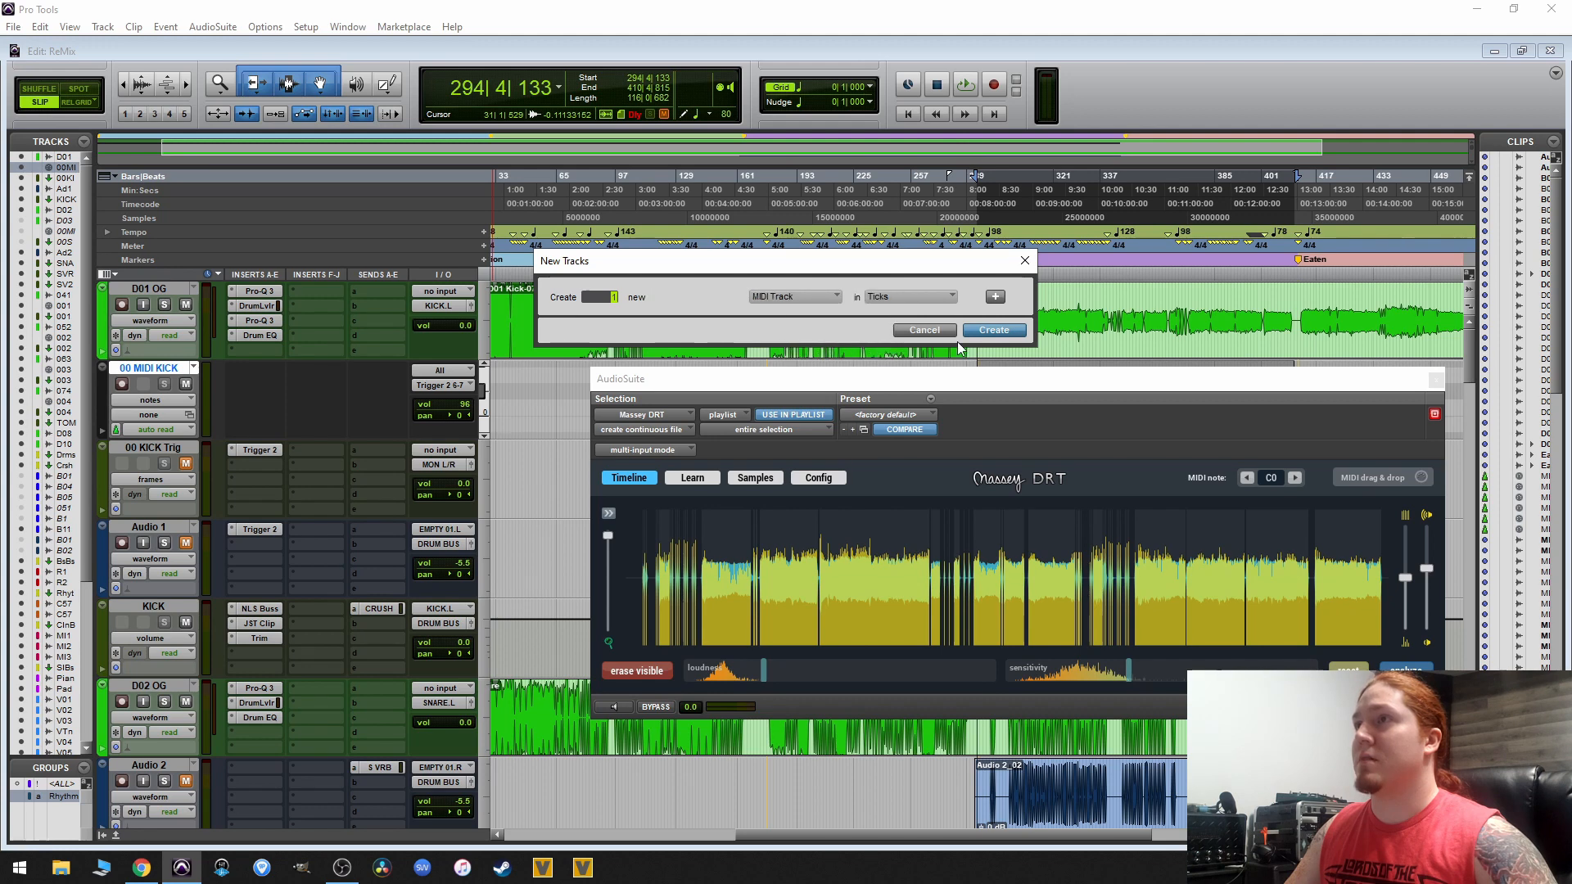
left_click(984, 334)
- Reselect the Ancient One section on D01 OG from 296|2|167 to 411|2|286 and uncover the new MIDI track beneath it
left_click(956, 309)
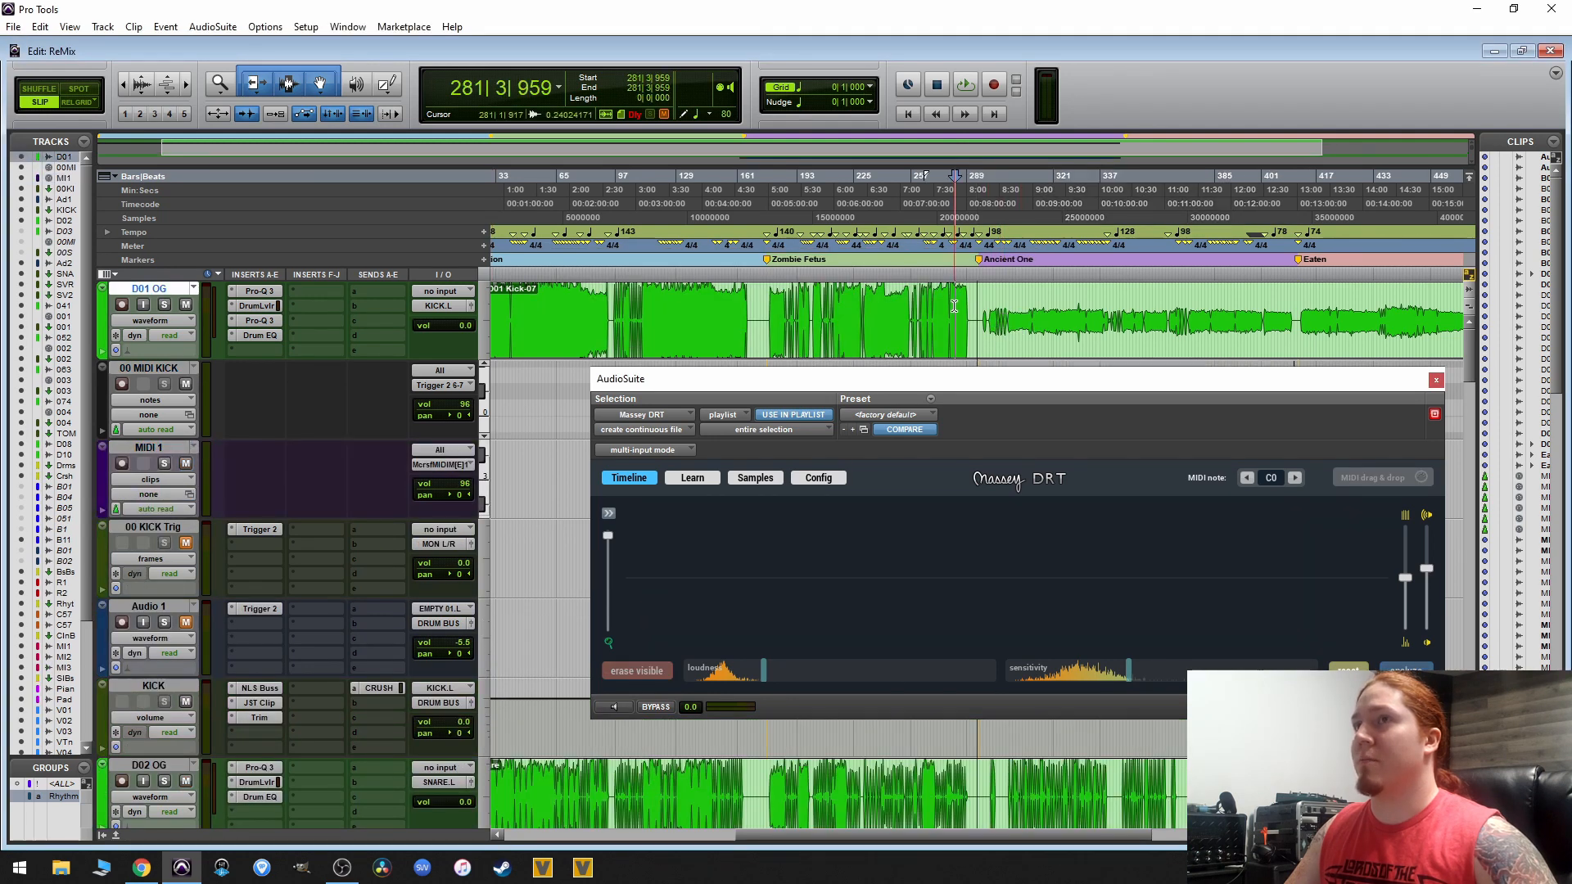
key("r")
left_click_drag(930, 384, 926, 537)
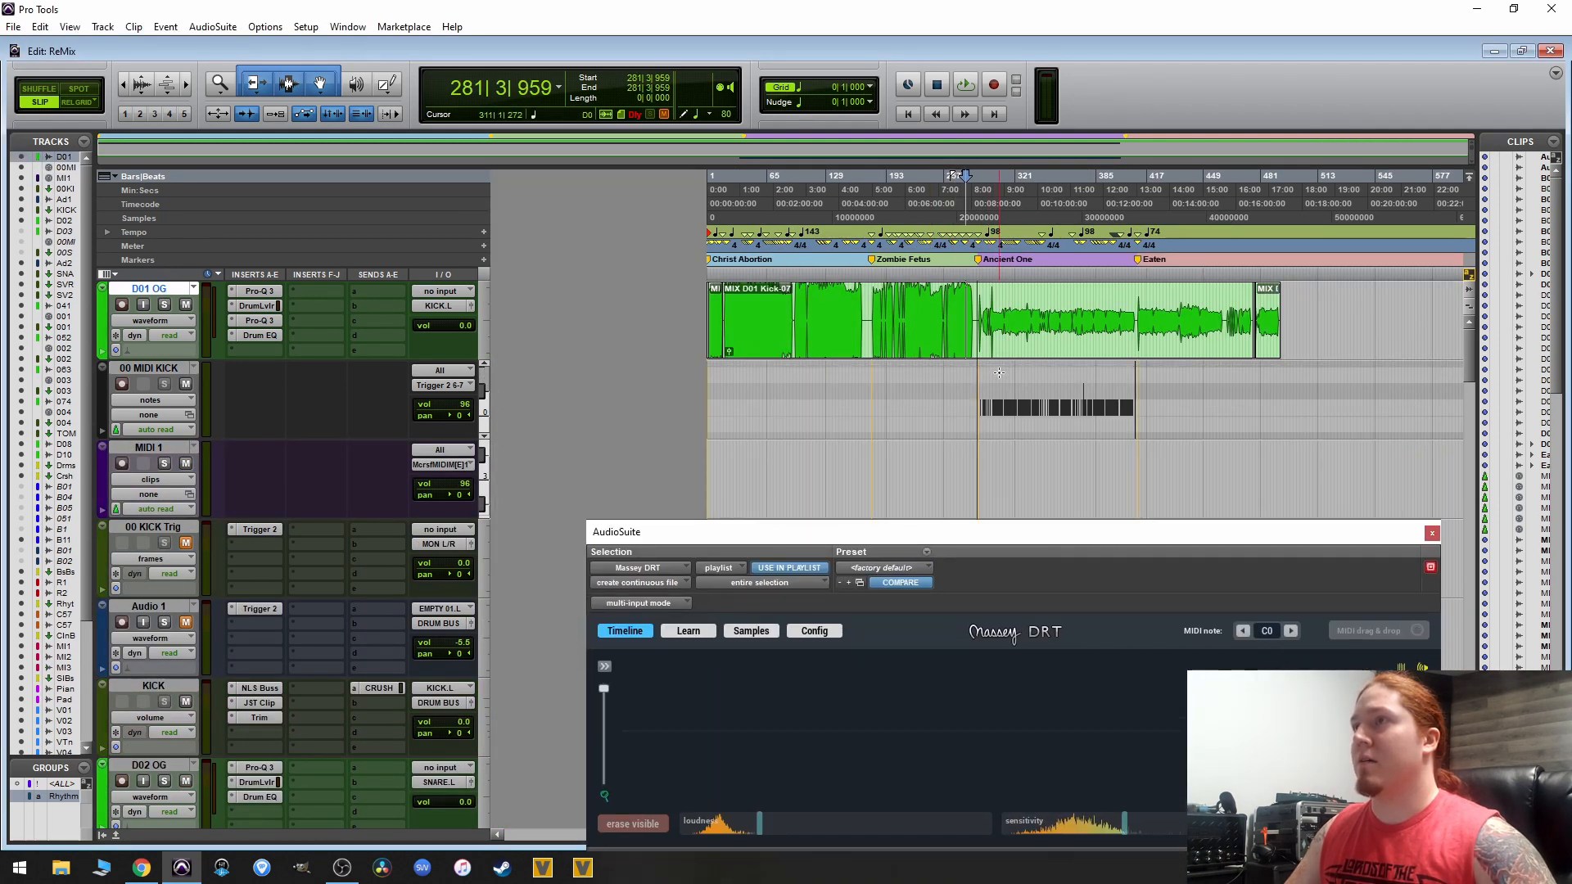
scroll(1033, 475, "down", 1)
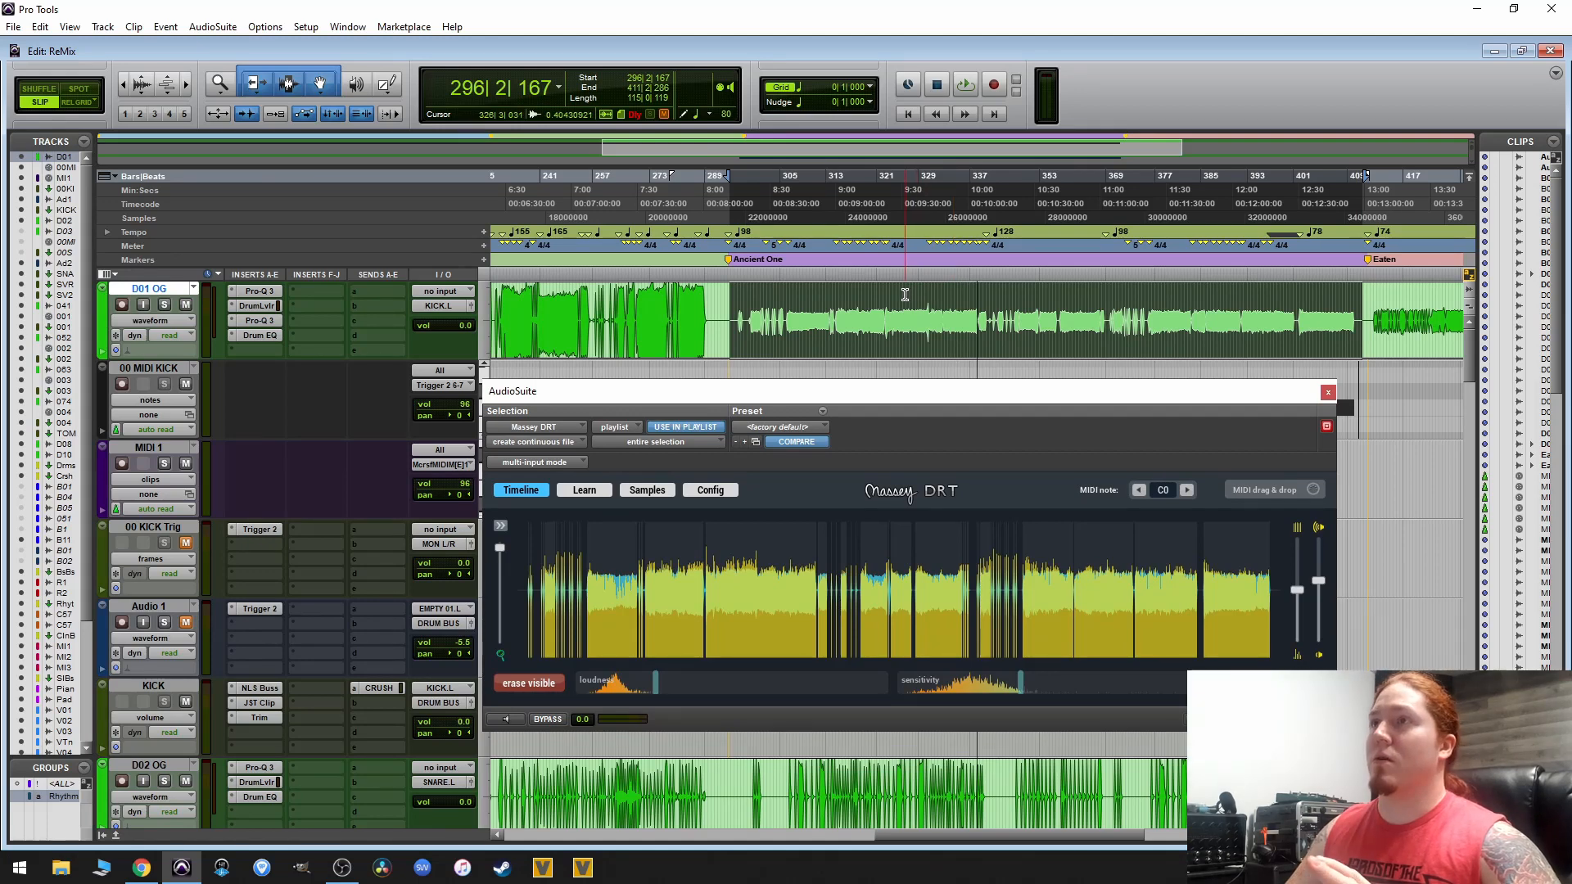
scroll(904, 293, "down", 1)
left_click_drag(869, 396, 916, 515)
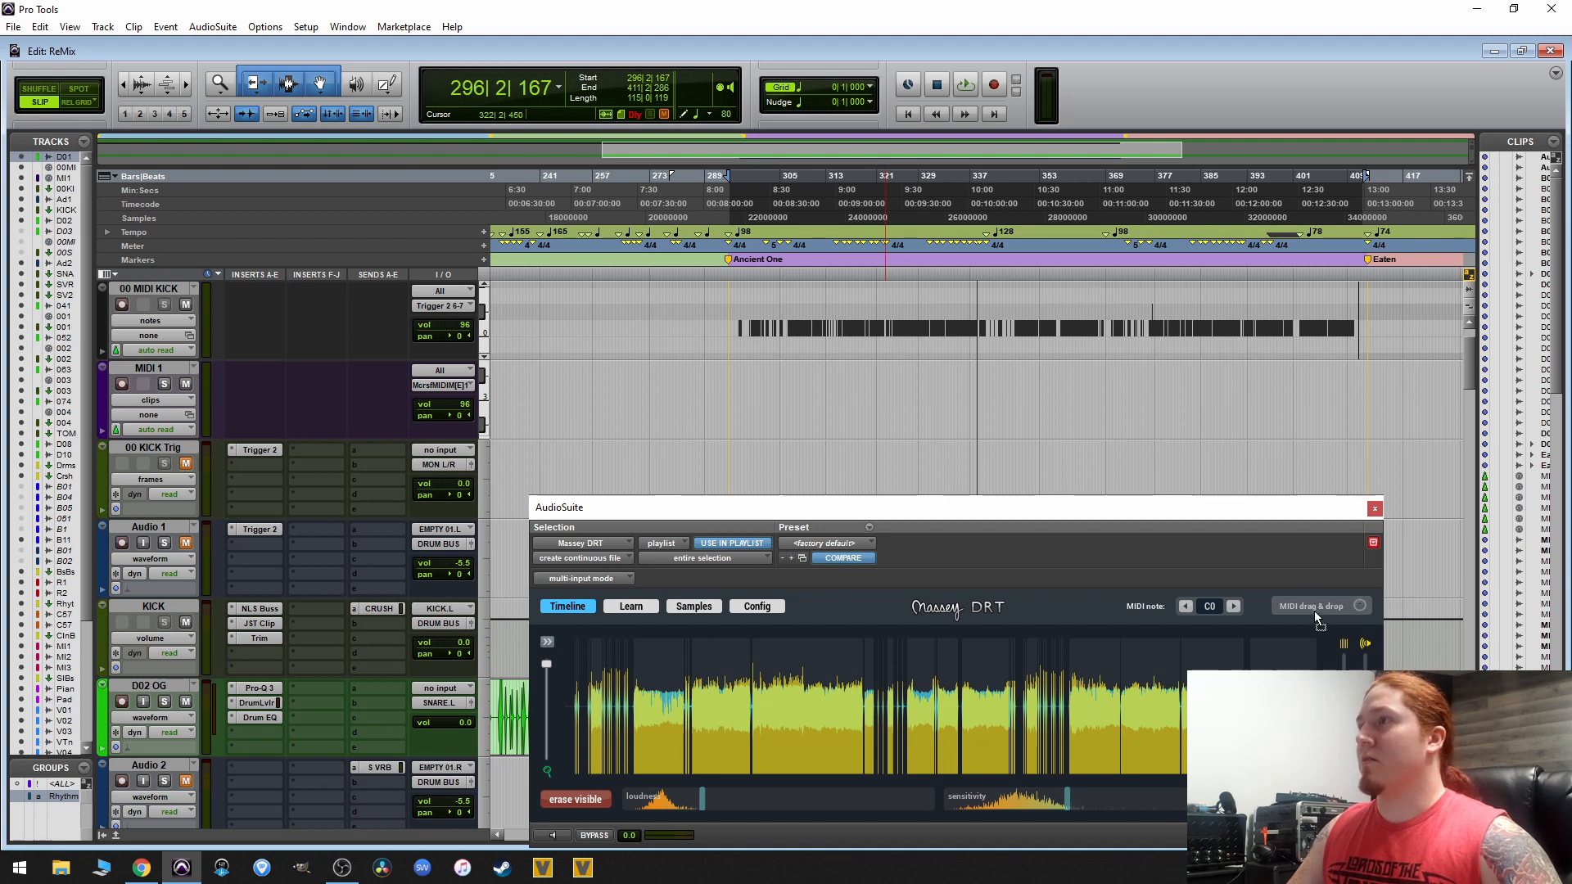
- Transfer the detected kick hits from Massey DRT as MIDI onto the MIDI 1 track and close the plug-in
left_click_drag(1294, 611, 676, 395)
key("r")
key("r")
key("r")
left_click_drag(1028, 423, 824, 414)
left_click(975, 381)
key("t")
key("t")
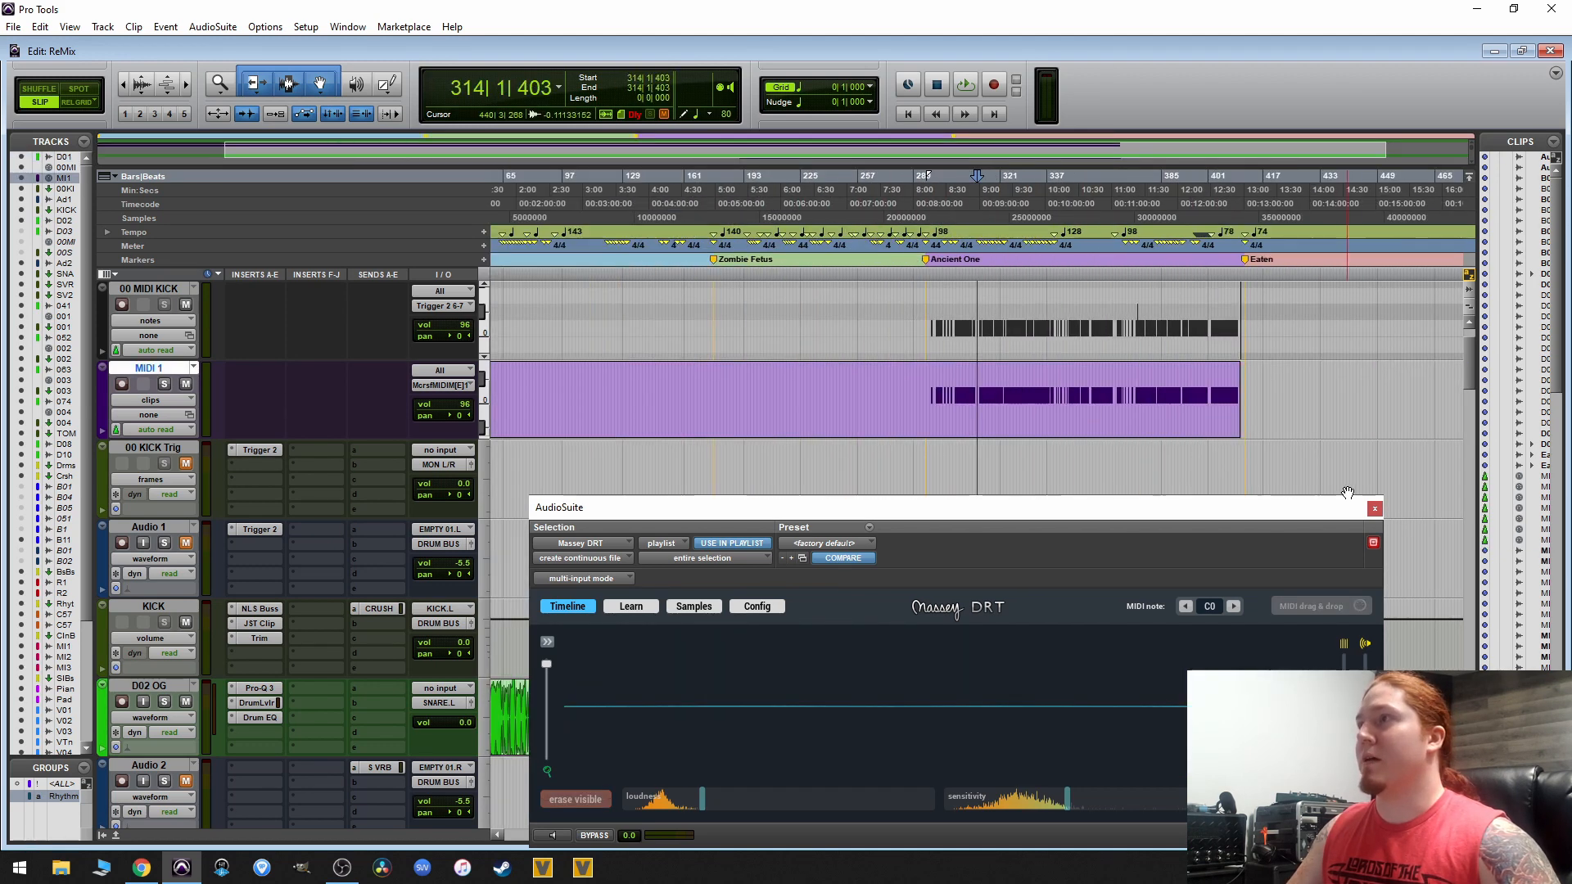
left_click(1376, 509)
- Compare the MIDI 1 kick hits with the 00 MIDI KICK notes from bar 297 into the fast passage at bar 300
left_click(933, 388)
key("t")
key("t")
key("t")
key("t")
key("t")
key("t")
key("t")
key("t")
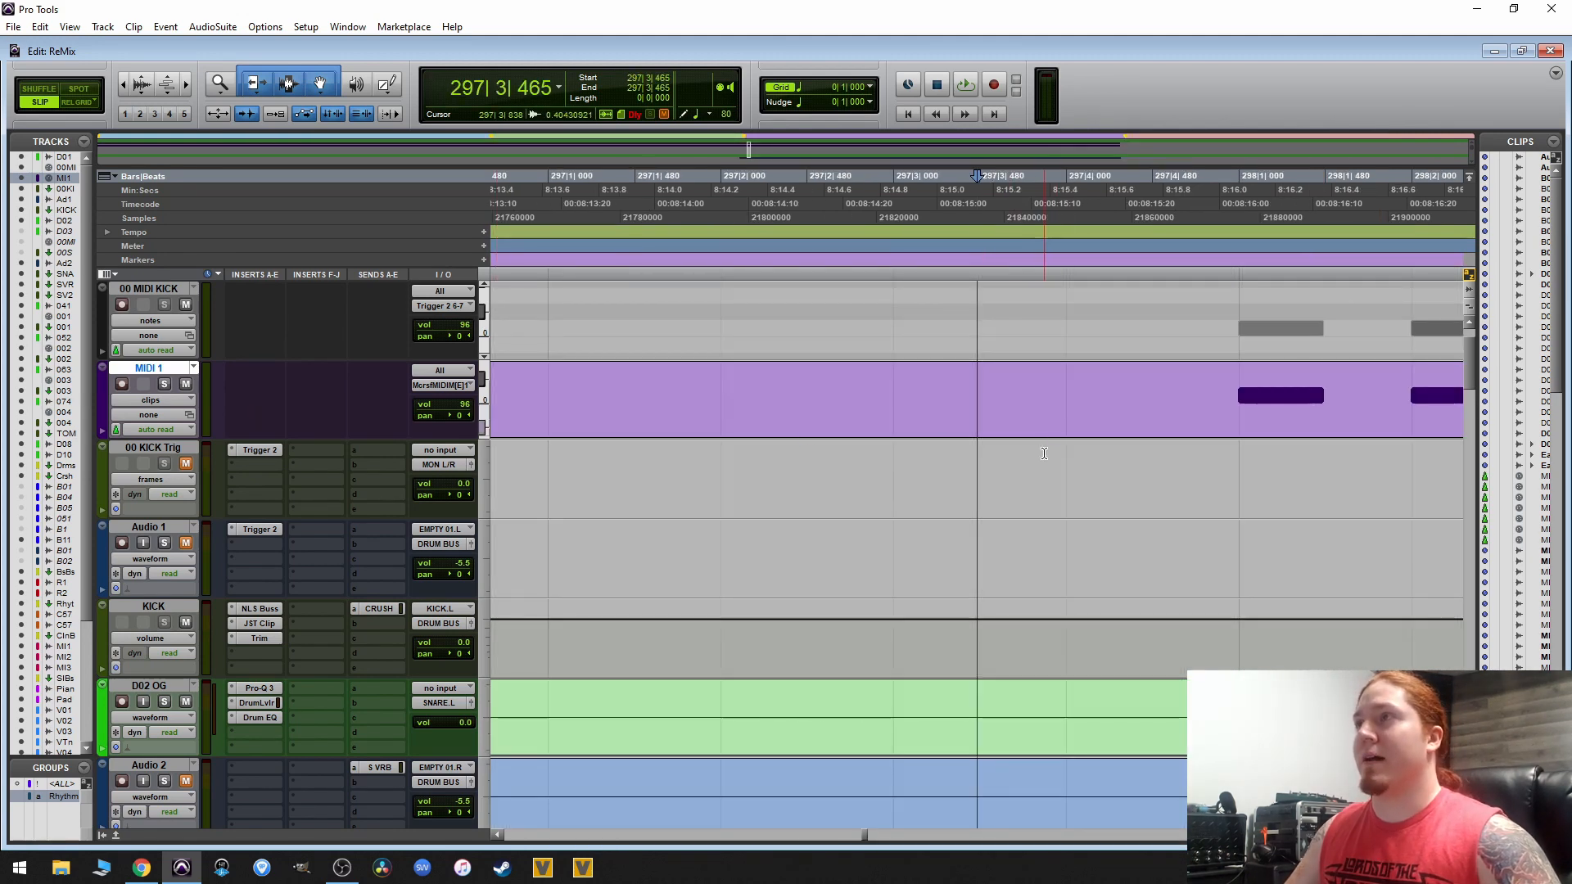
scroll(1306, 442, "right", 2)
scroll(1306, 443, "right", 6)
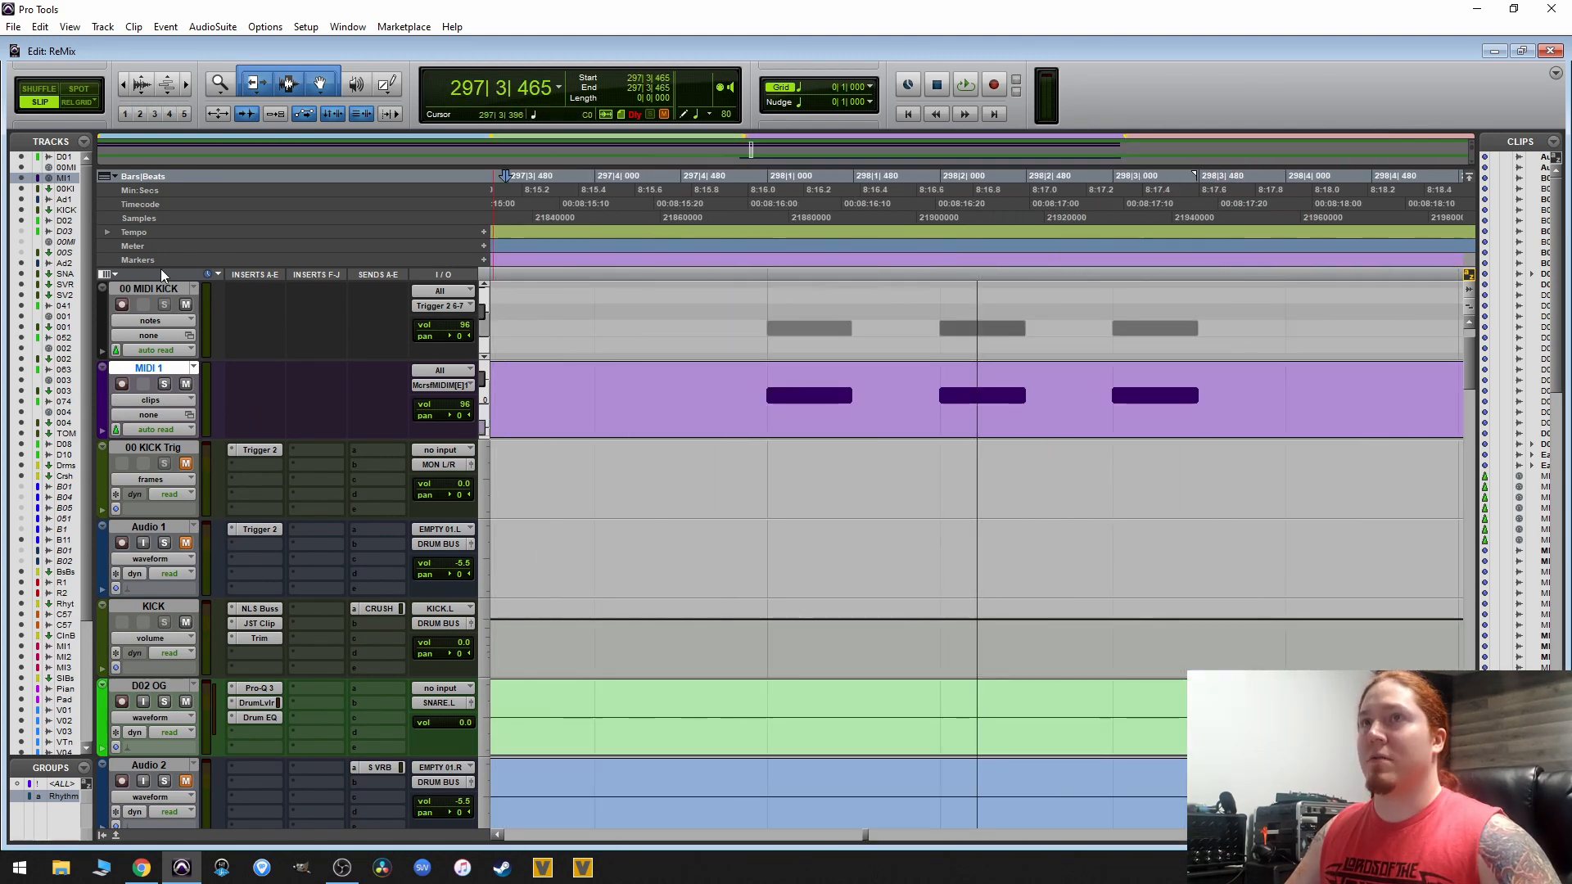
scroll(1046, 421, "right", 12)
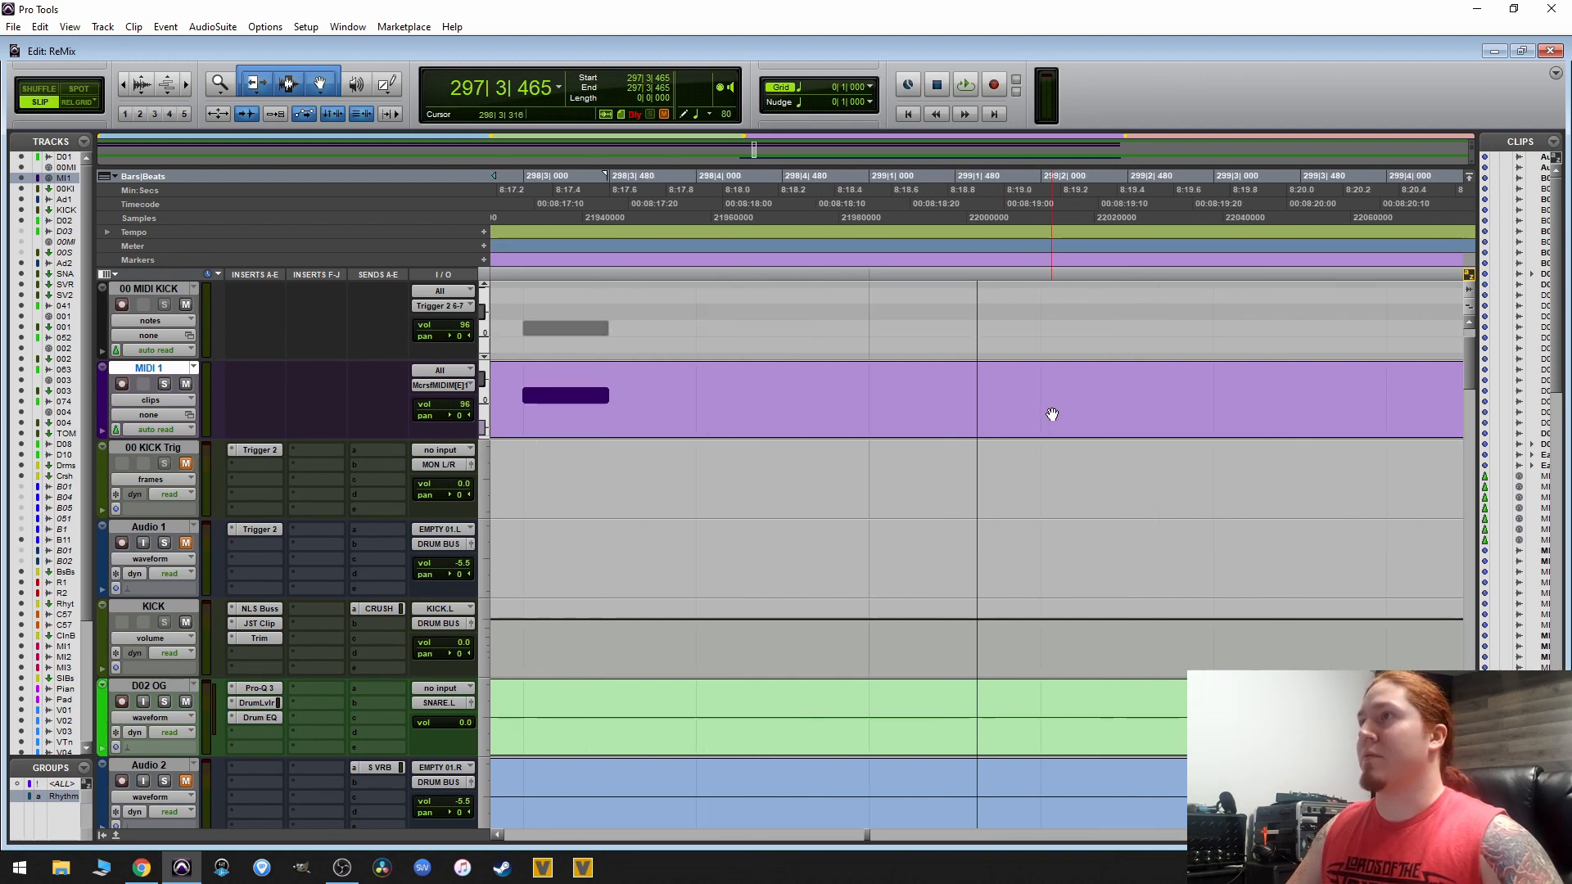
scroll(951, 394, "right", 16)
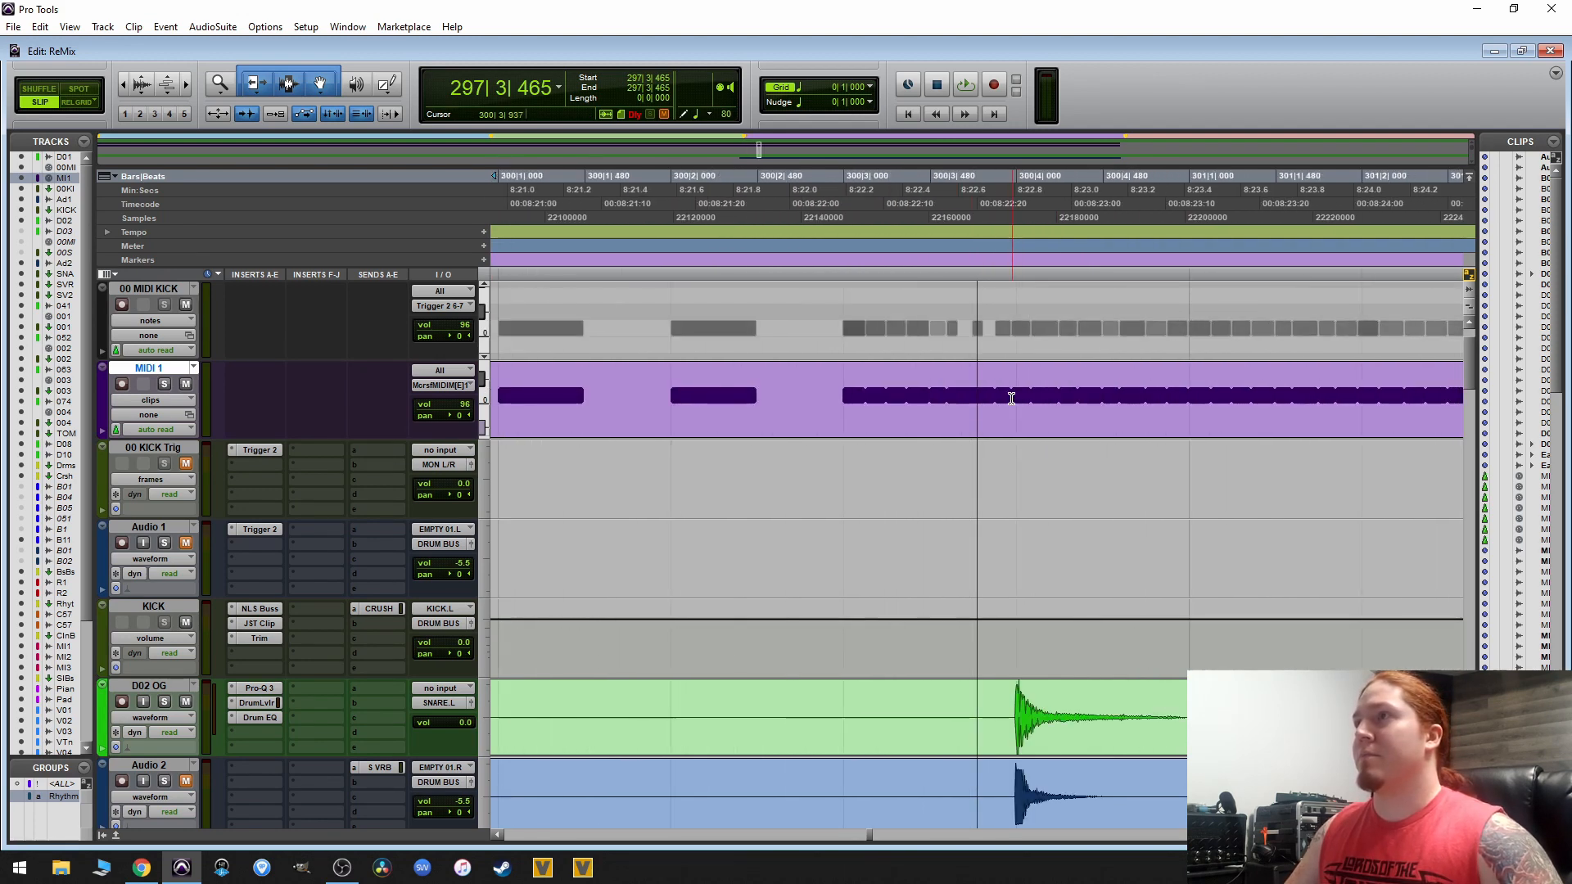
left_click(986, 392)
key("t")
key("t")
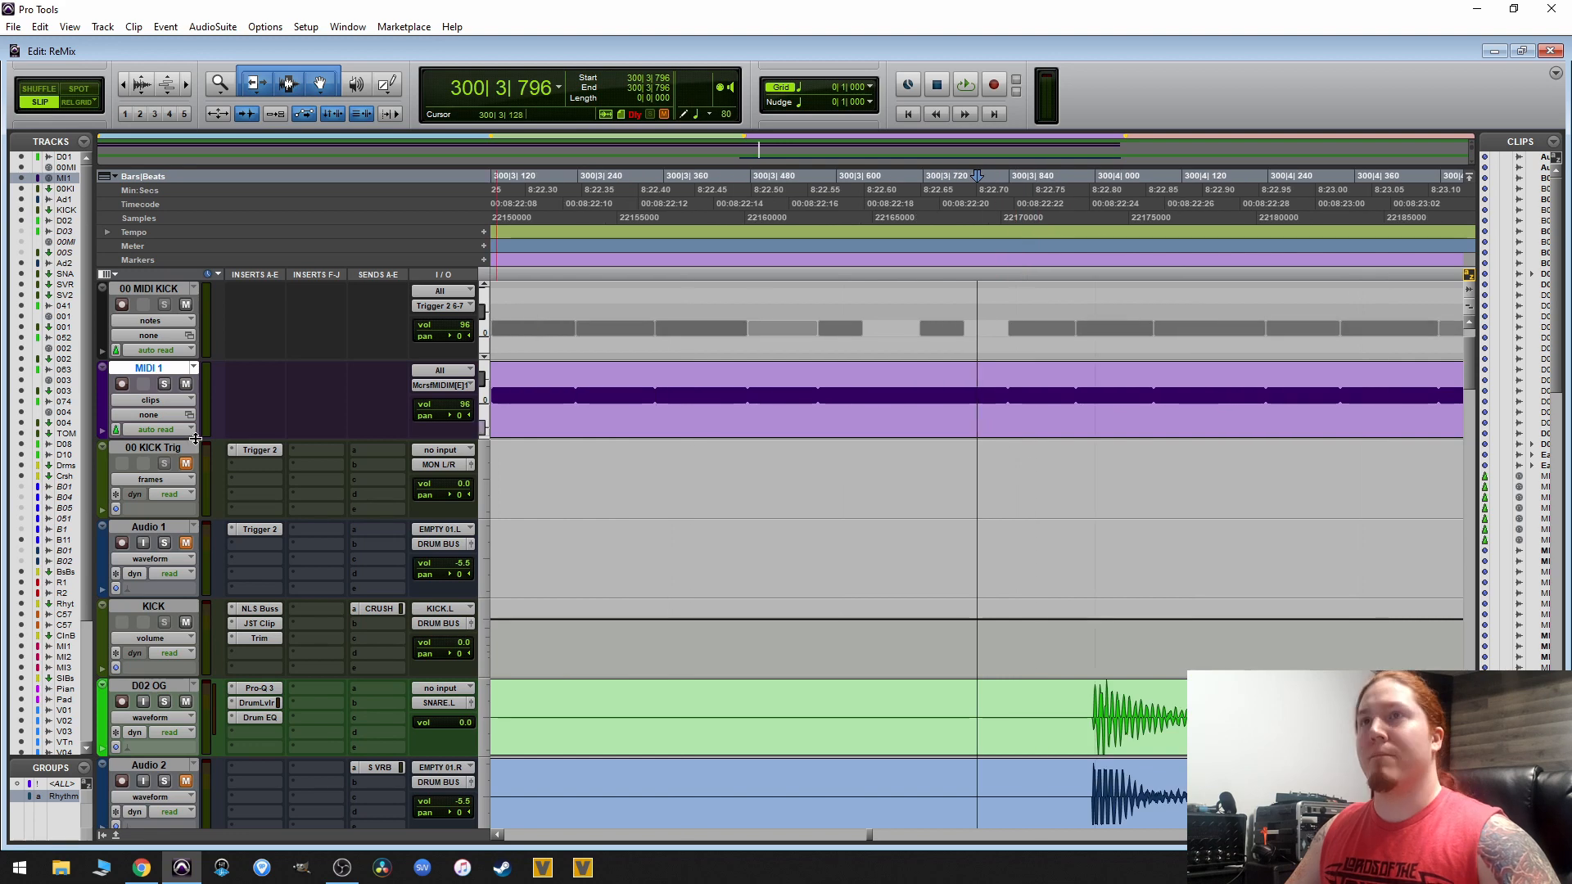
- Show MIDI 1 as notes and shorten the overlong kick note at 300|3|575 so it ends at 300|3|814
key("minus")
left_click(930, 407)
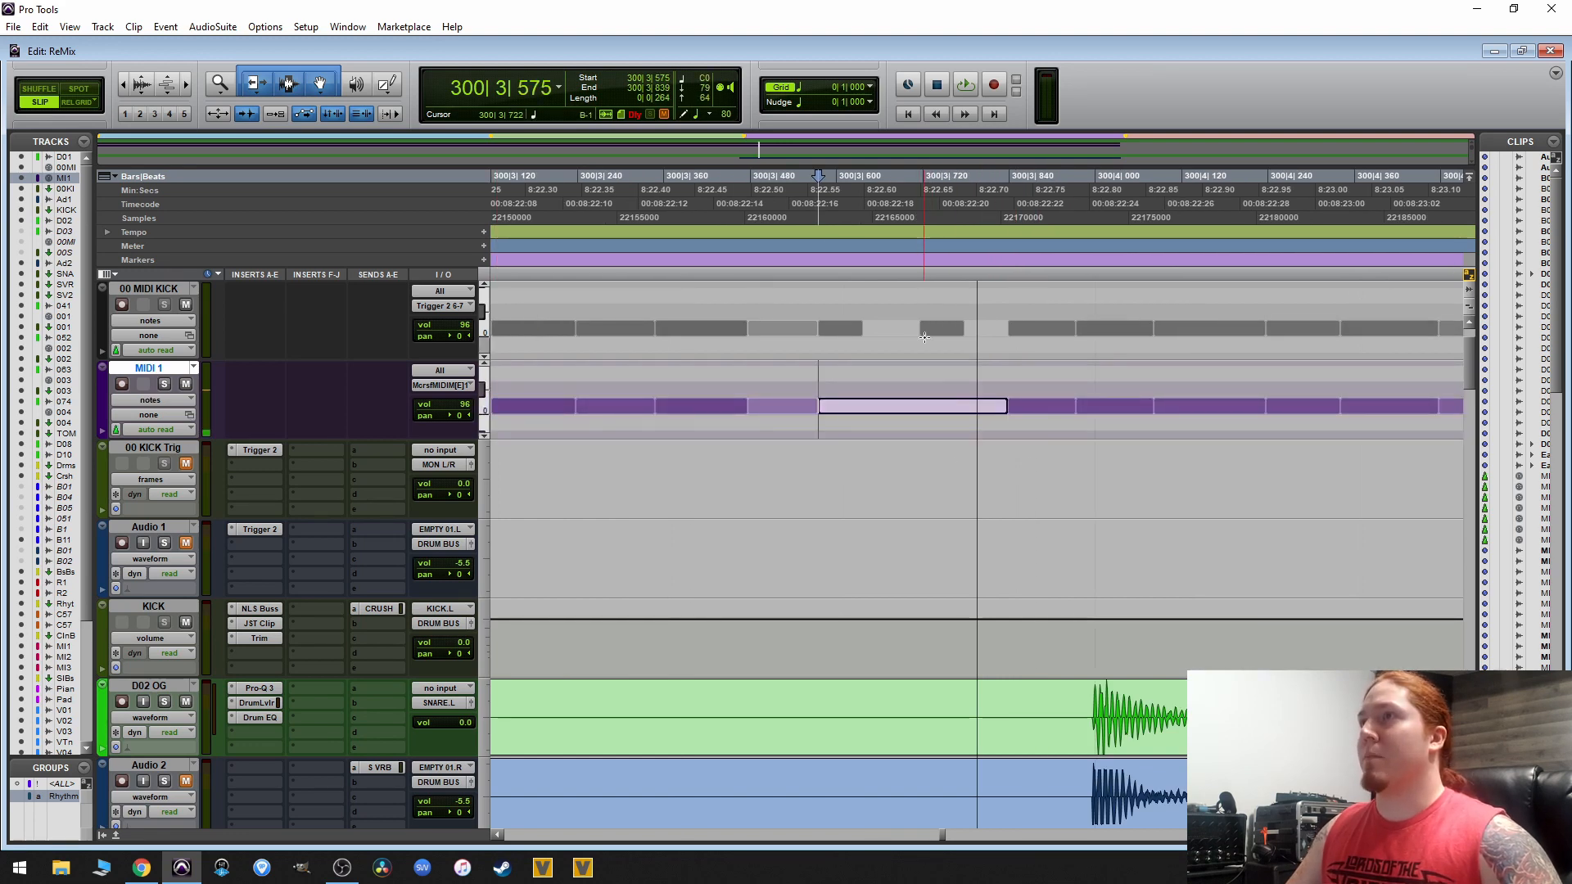
scroll(940, 330, "up", 1)
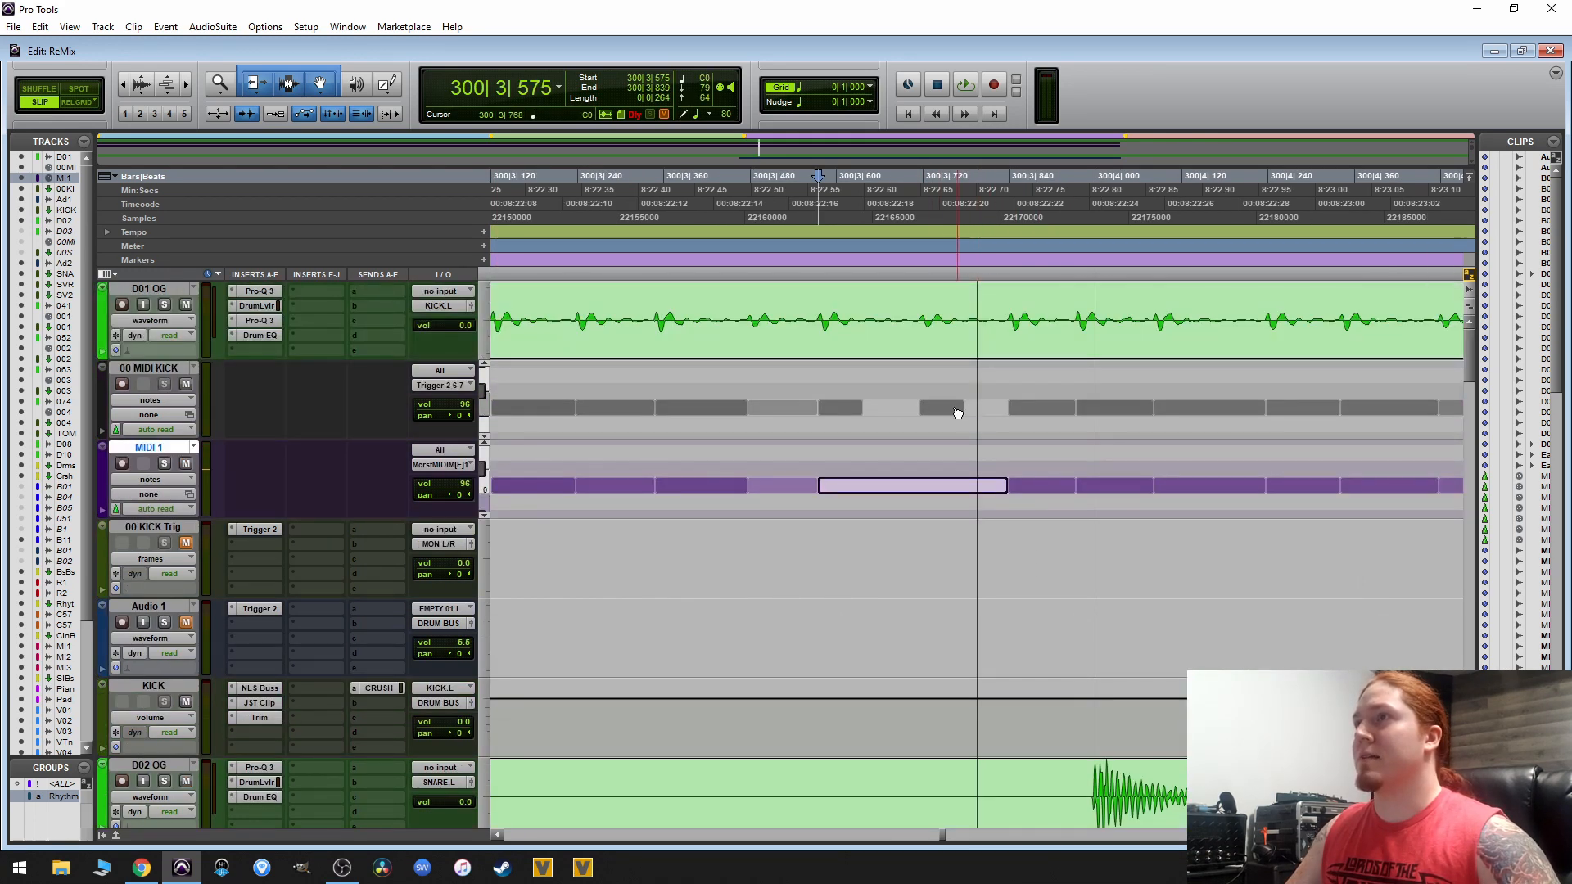
left_click(935, 326)
key("t")
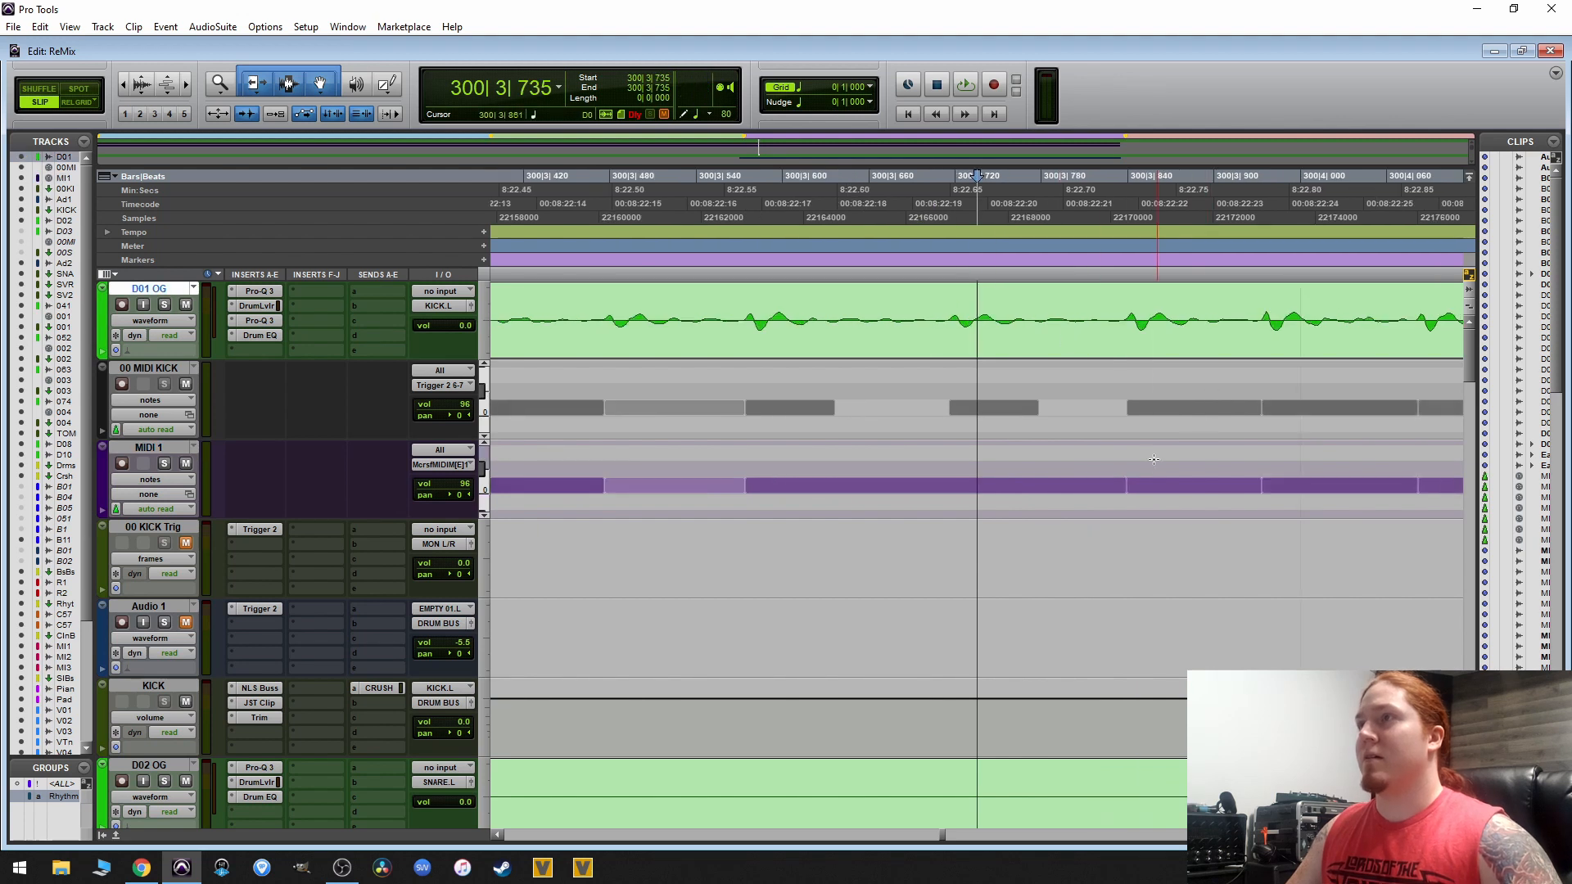
left_click_drag(1116, 485, 1073, 484)
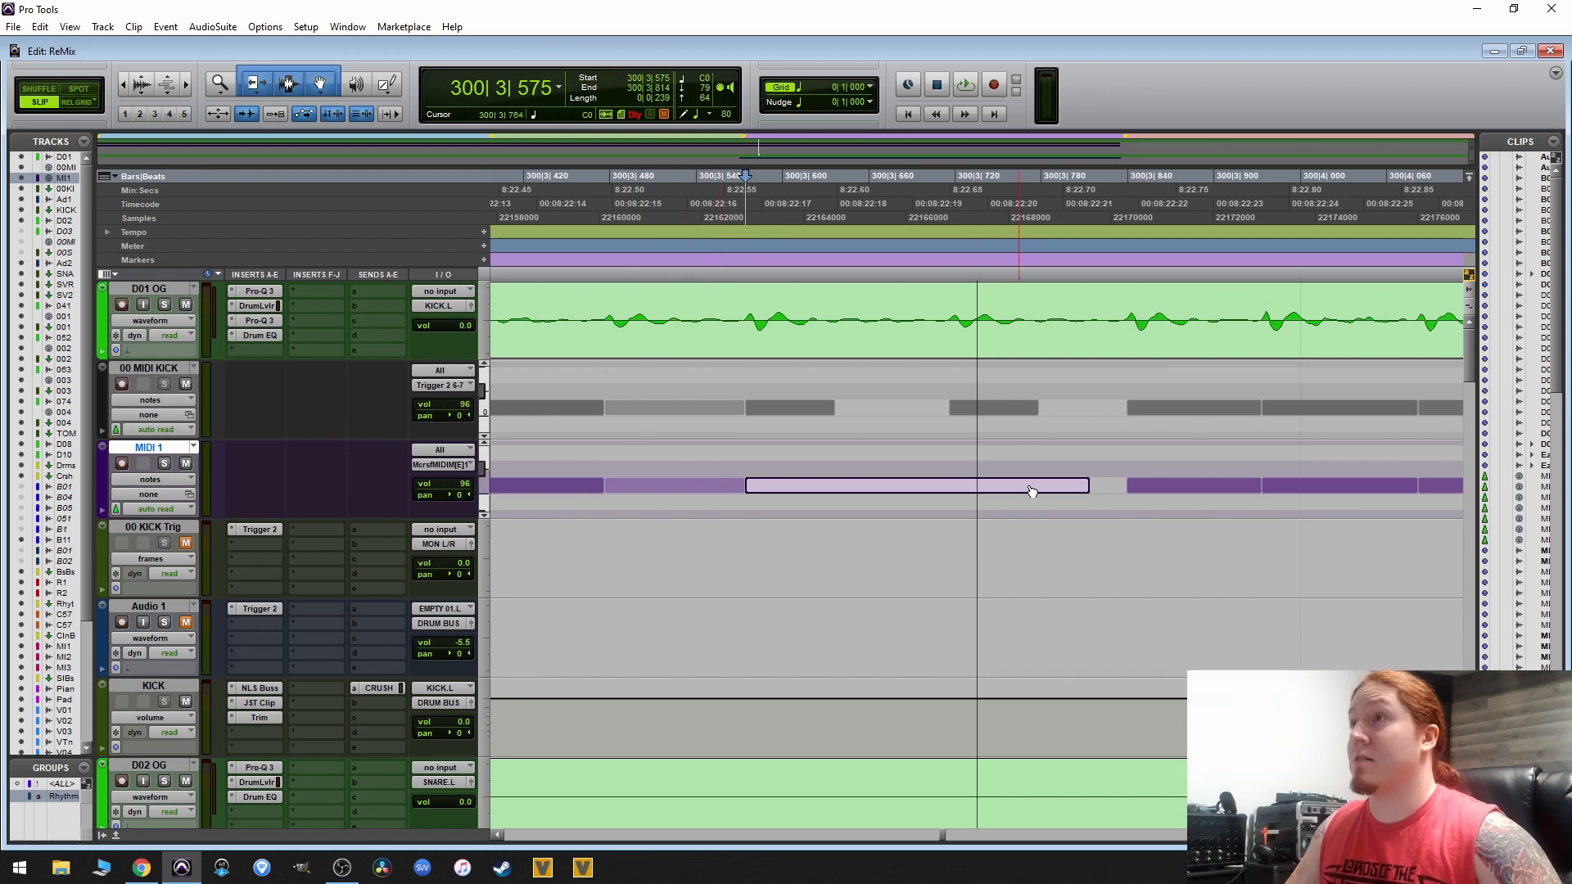
- Shorten the MIDI 1 kick note at 300|3|575 further and add the missing kick note from 300|3|716 to 300|3|799
left_click_drag(1081, 483, 1007, 490)
key("t")
key("t")
key("t")
key("t")
key("t")
key("r")
key("r")
key("r")
key("r")
key("r")
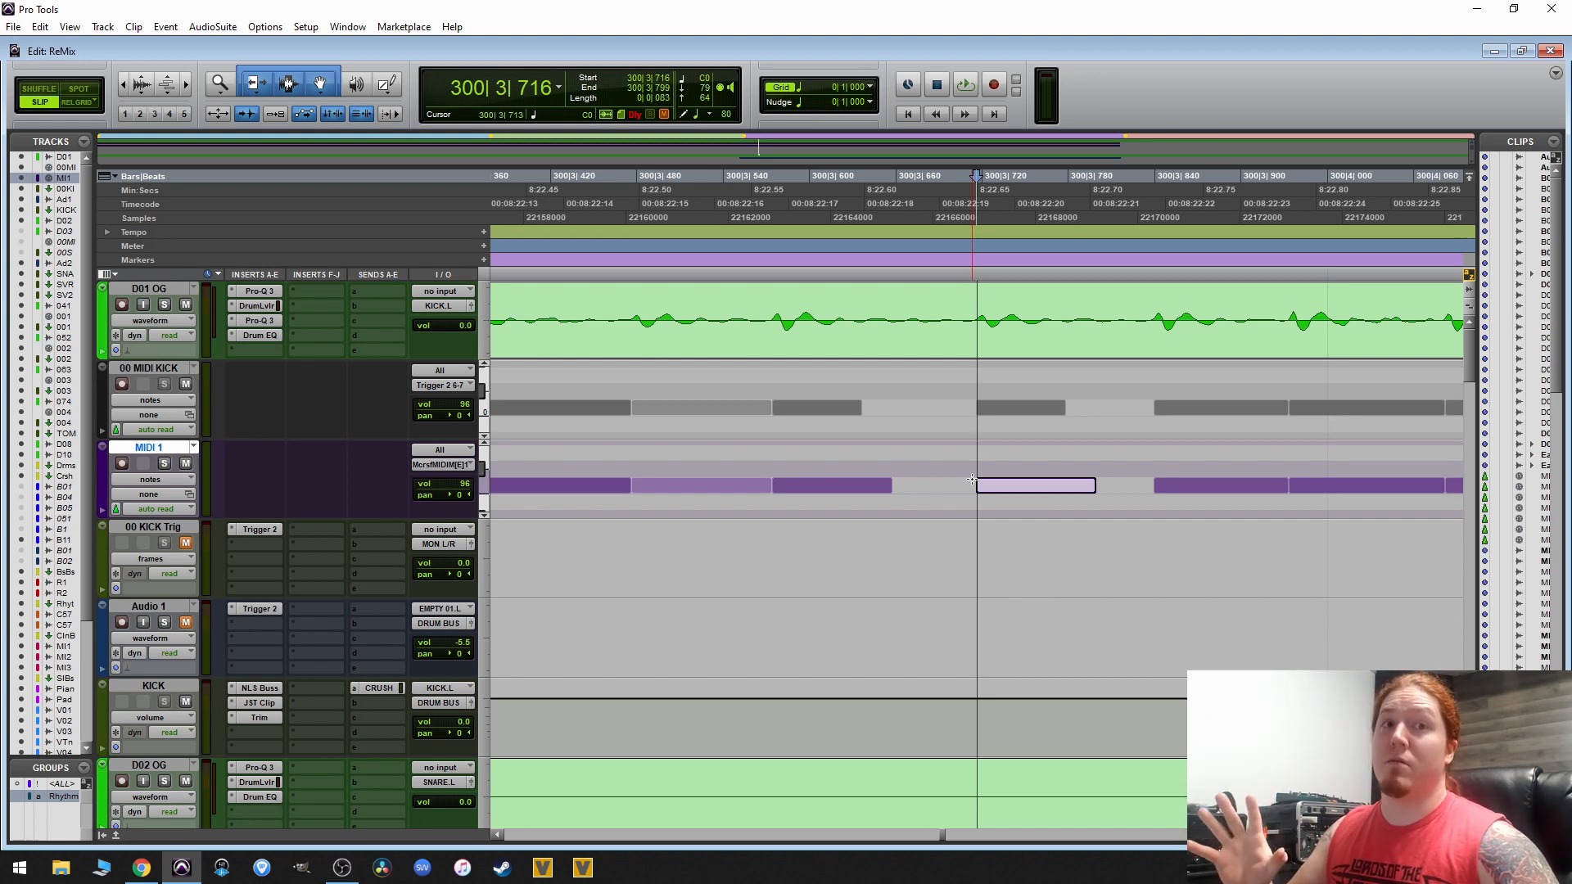
- Examine the output channels for routing MIDI 1 to Trigger 2 on 00 KICK Trig and the kick sample loaded in that plug-in
key("r")
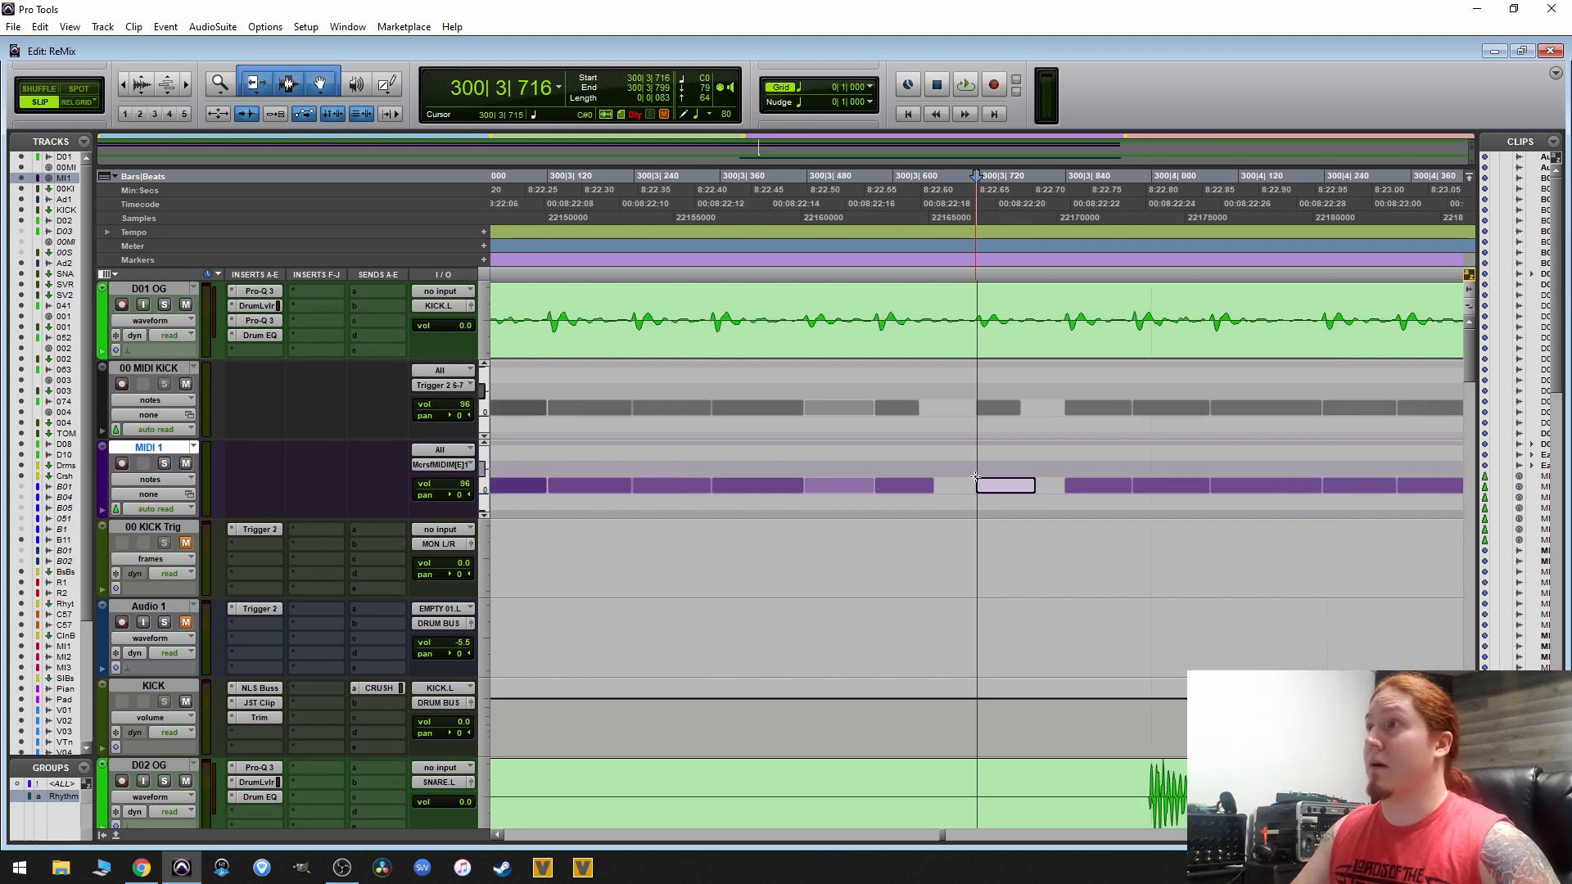
key("r")
key("r")
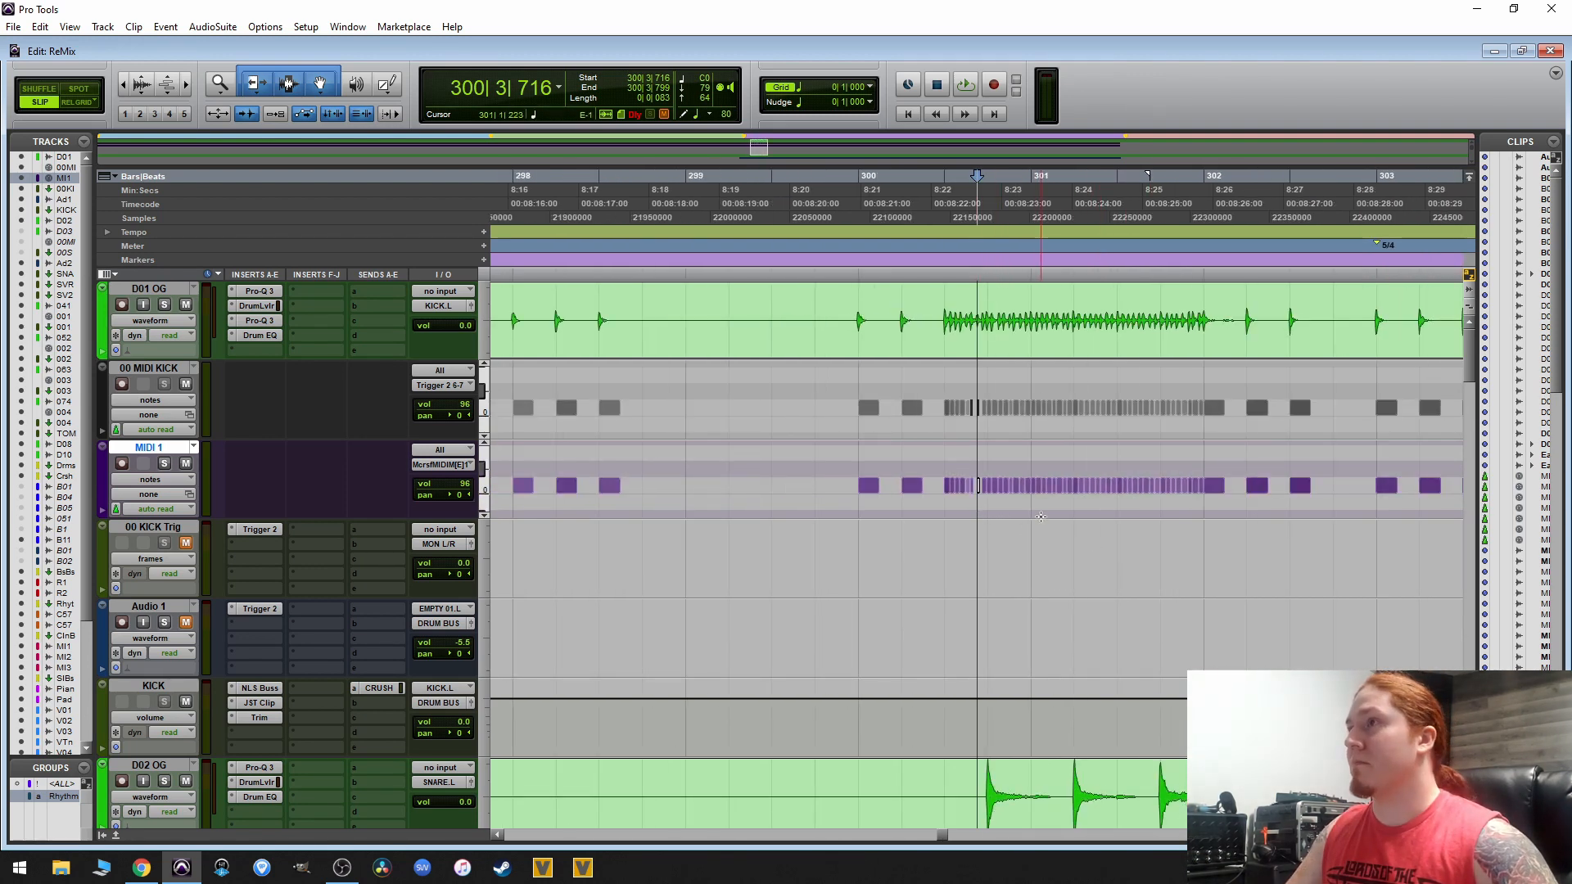
key("r")
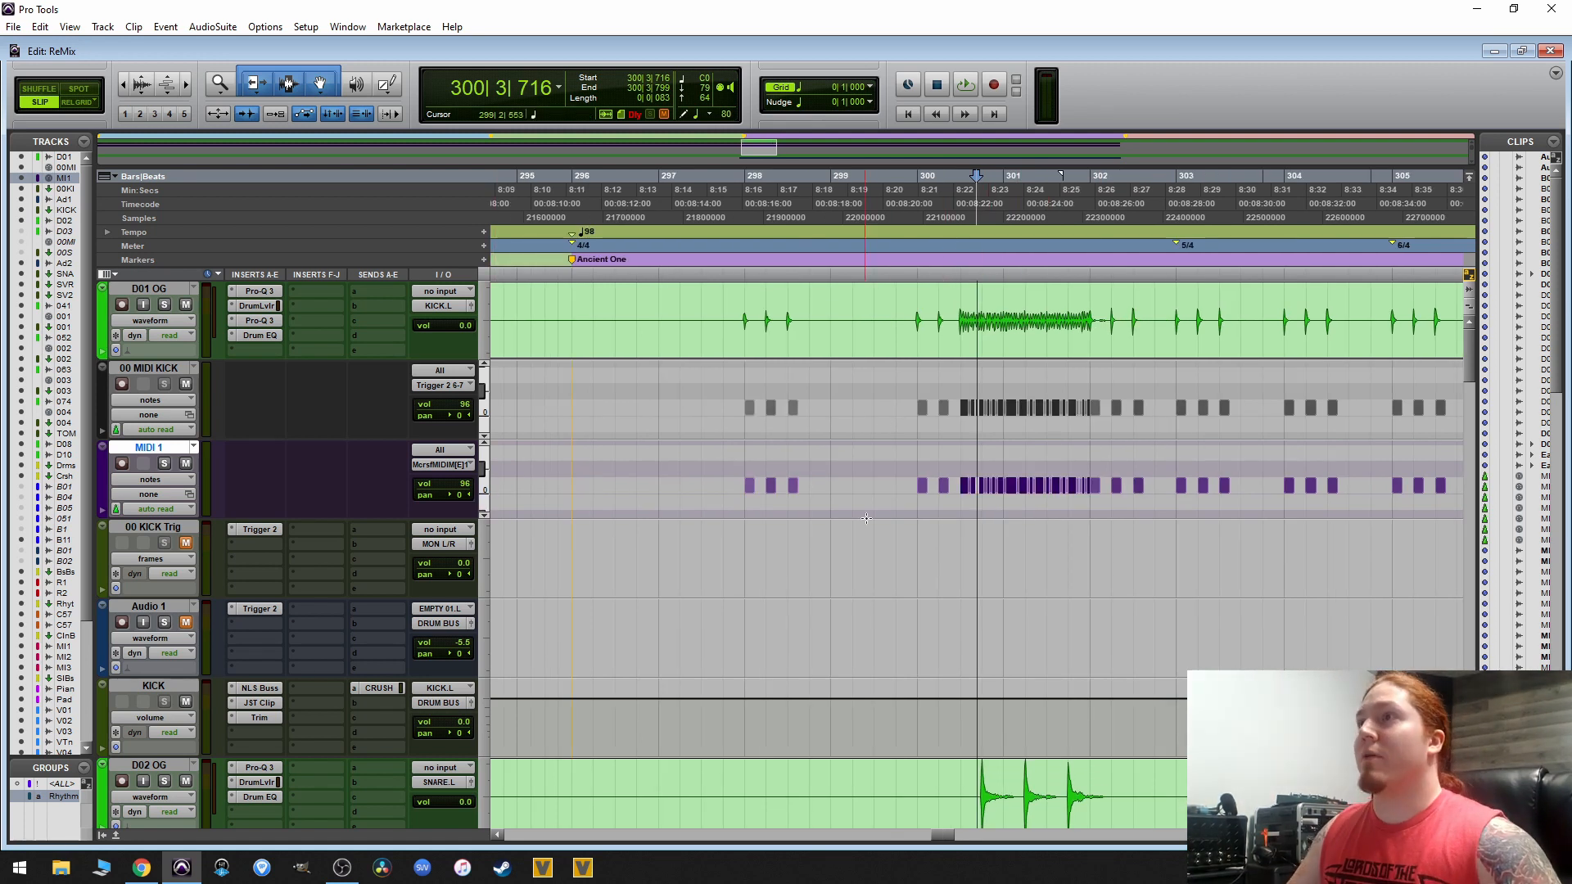
left_click(455, 461)
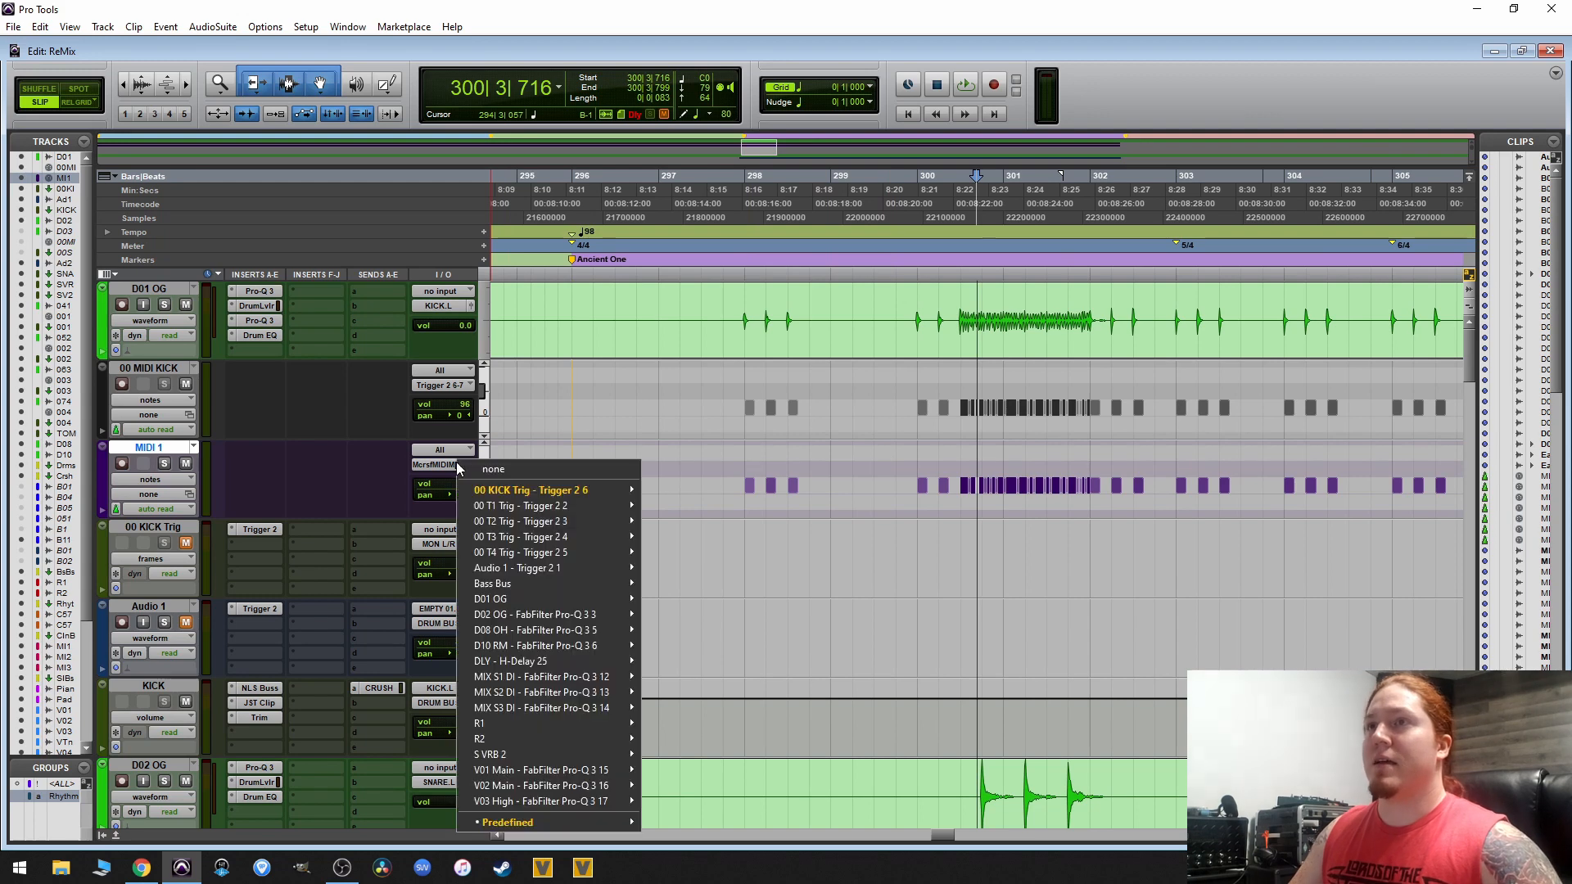
mouse_move(638, 490)
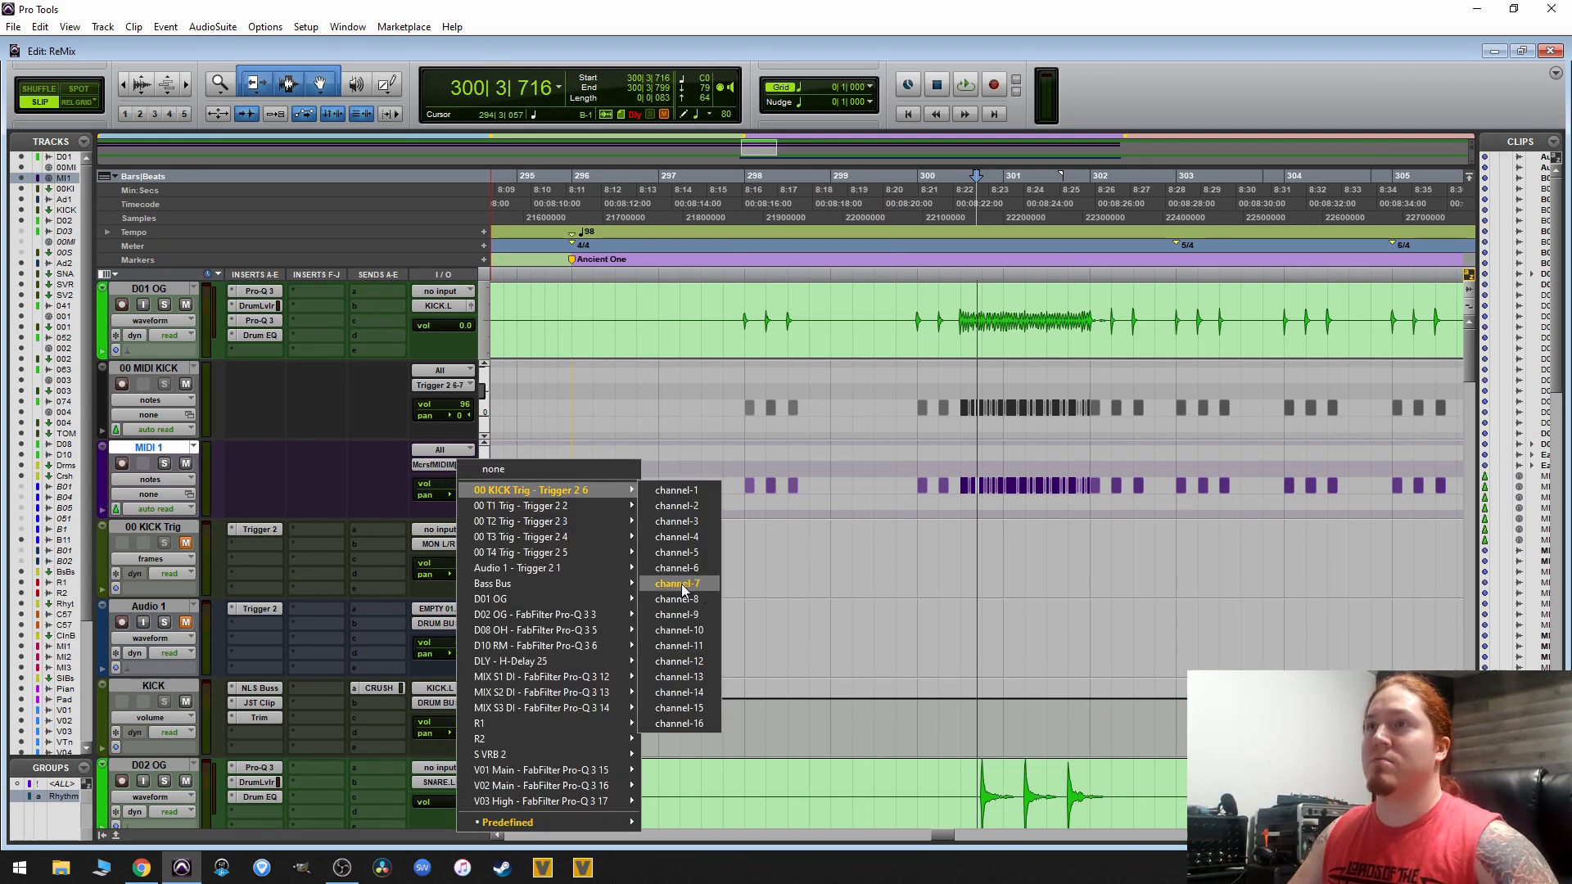
left_click(266, 531)
left_click(266, 531)
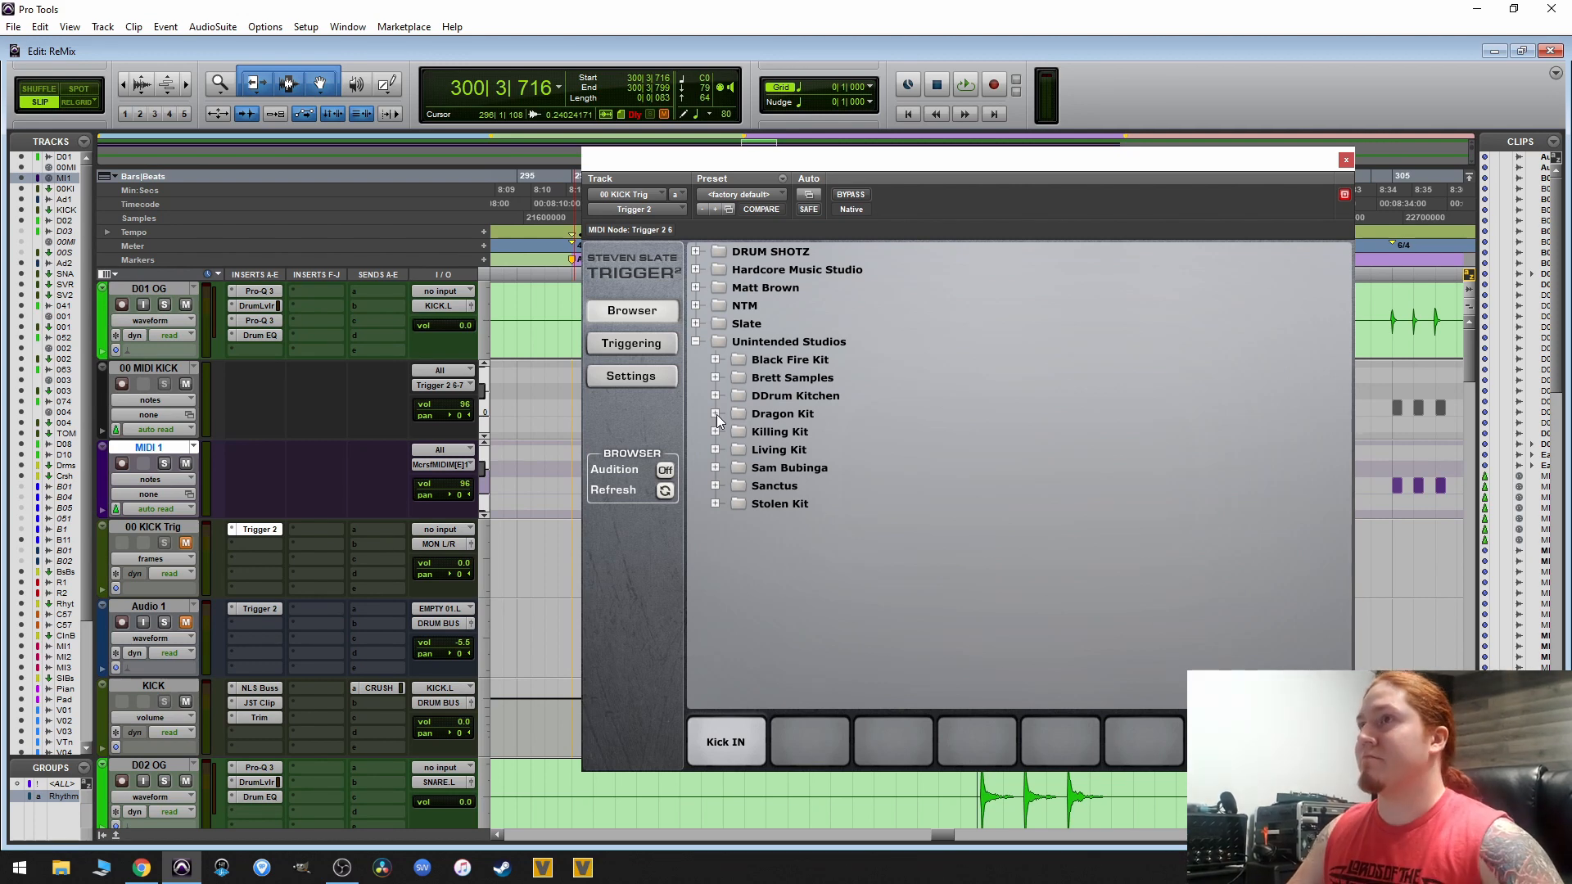
left_click(1345, 160)
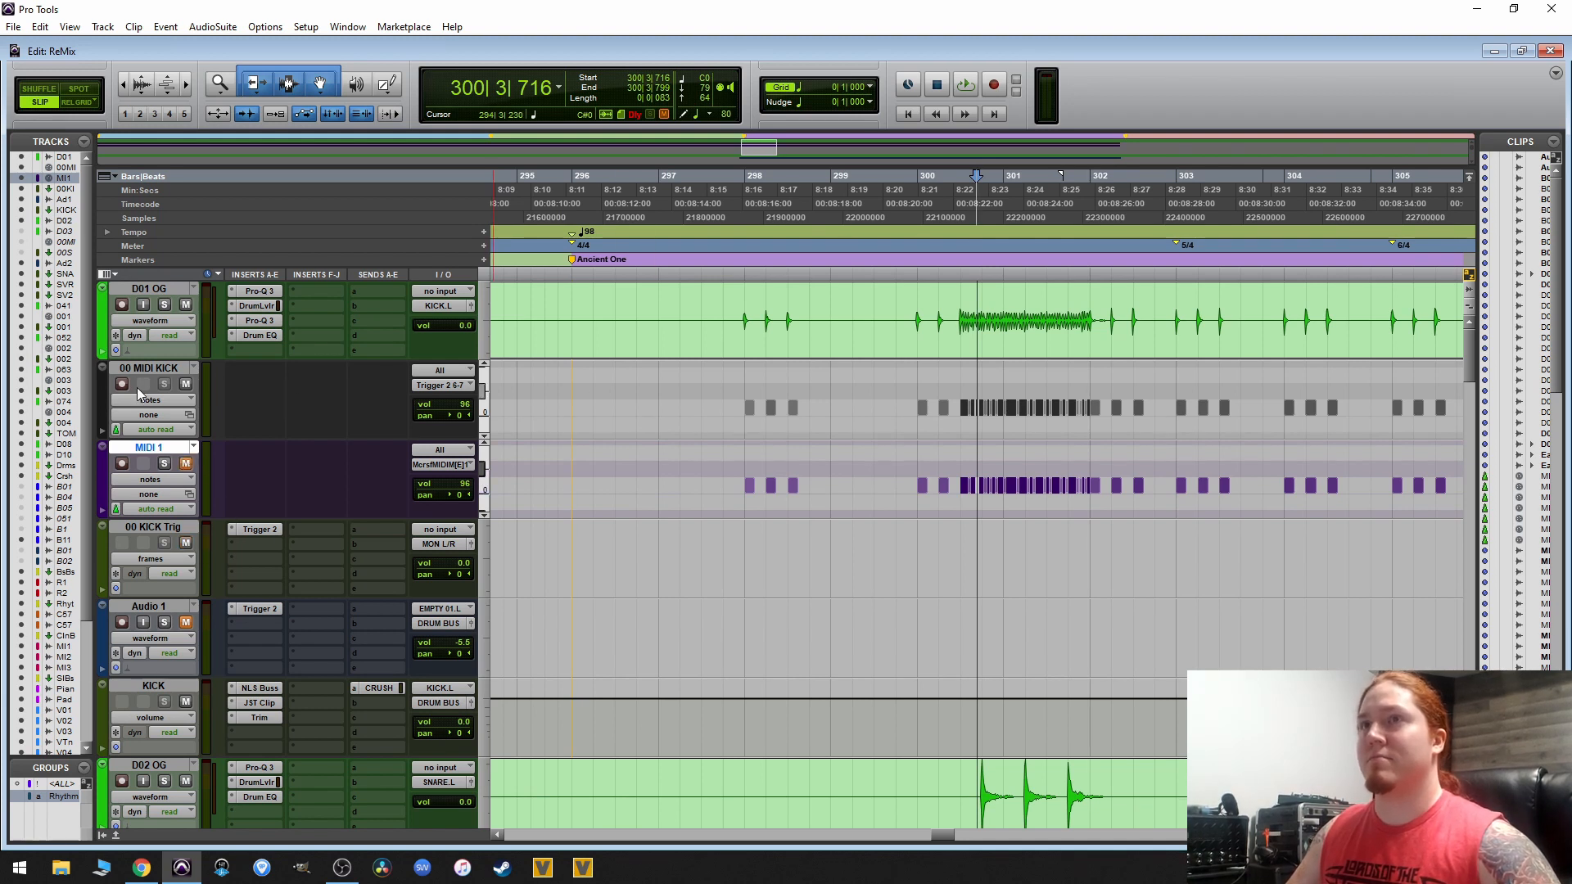
- Audition the 00 MIDI KICK track in solo from 297|3|537 into bar 301, and take it out of solo
left_click(165, 385)
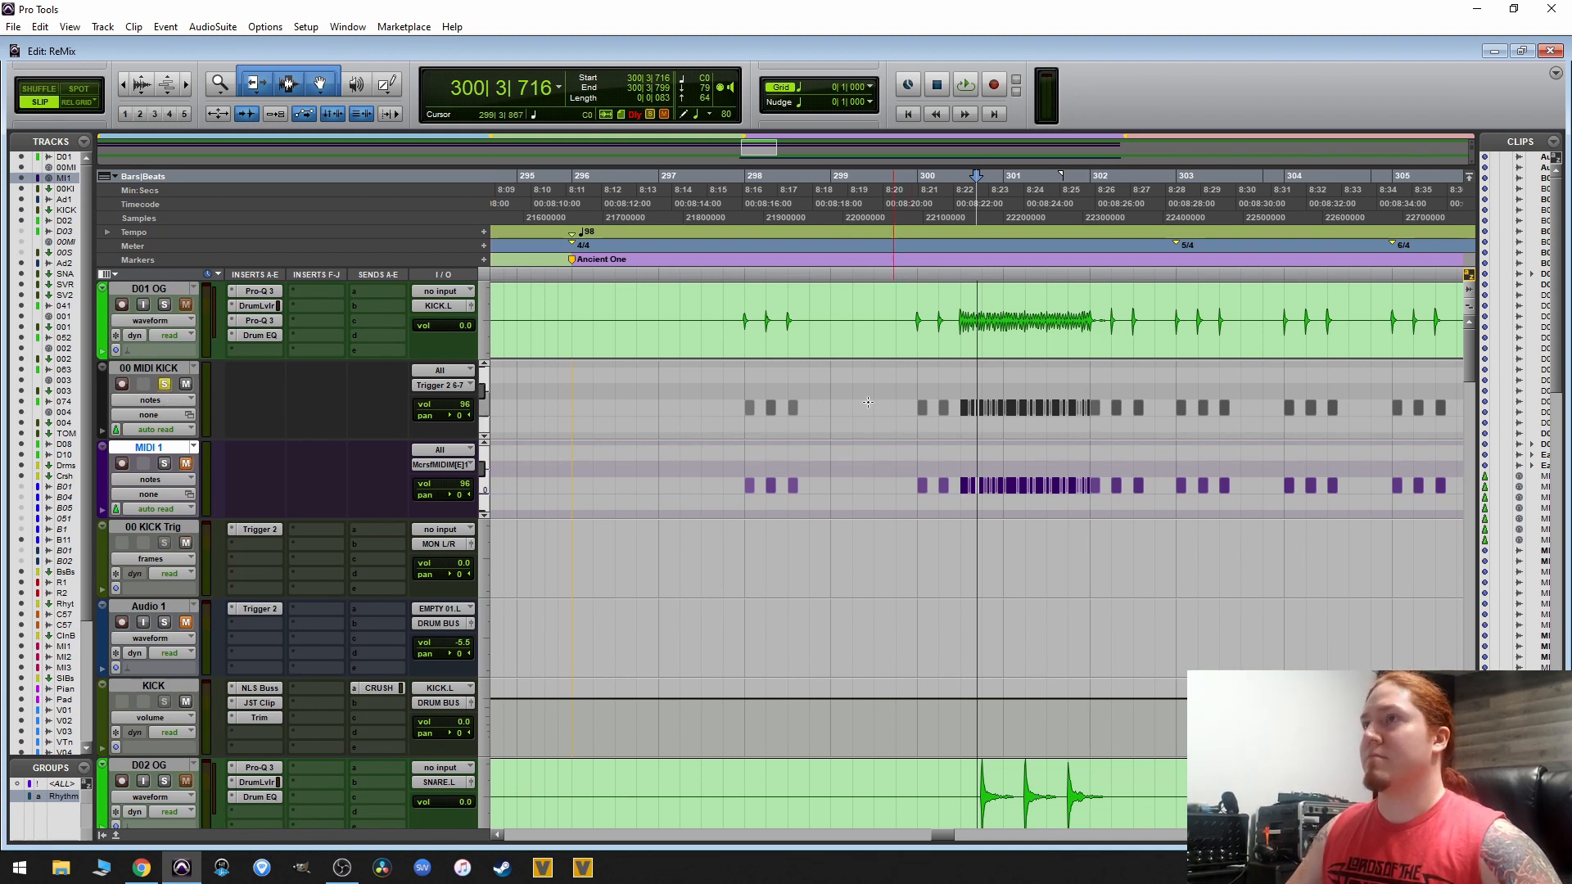
left_click(713, 390)
key("space")
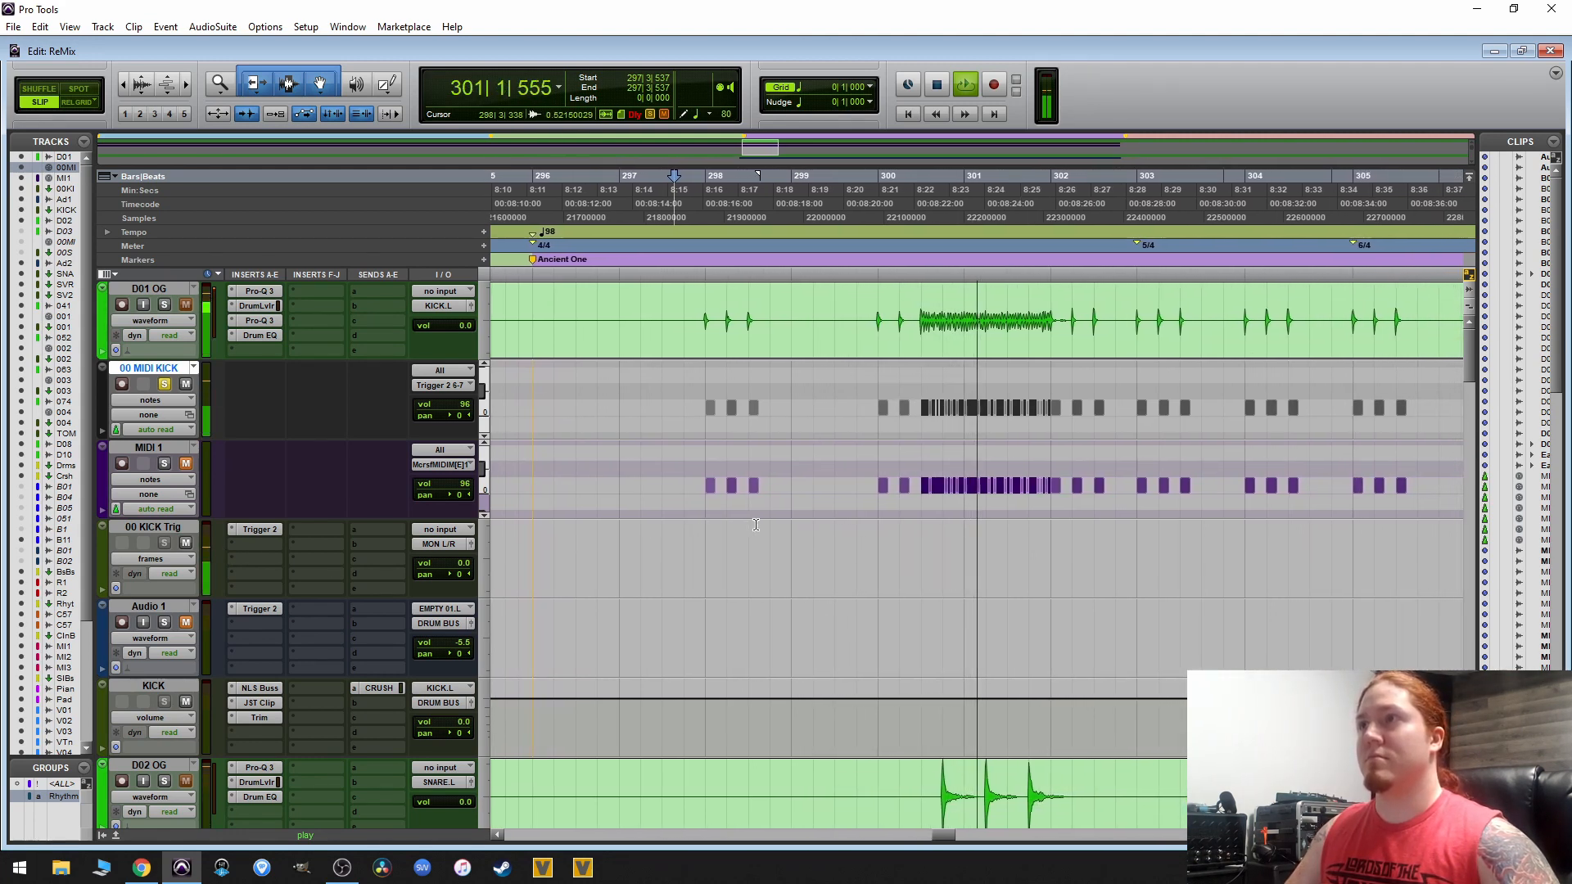
key("space")
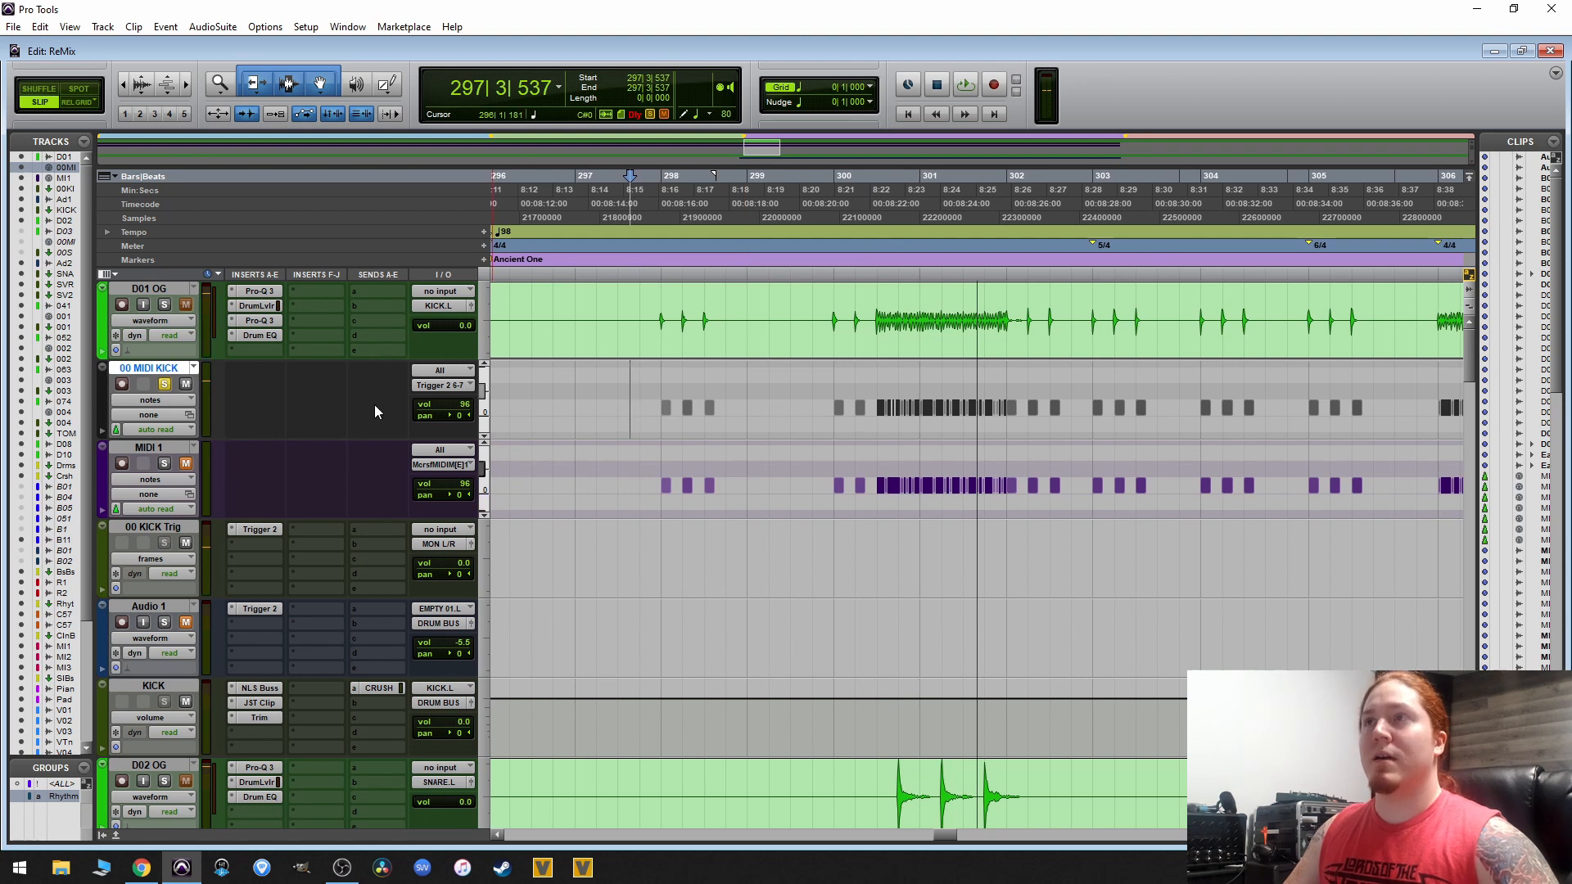
left_click(164, 384)
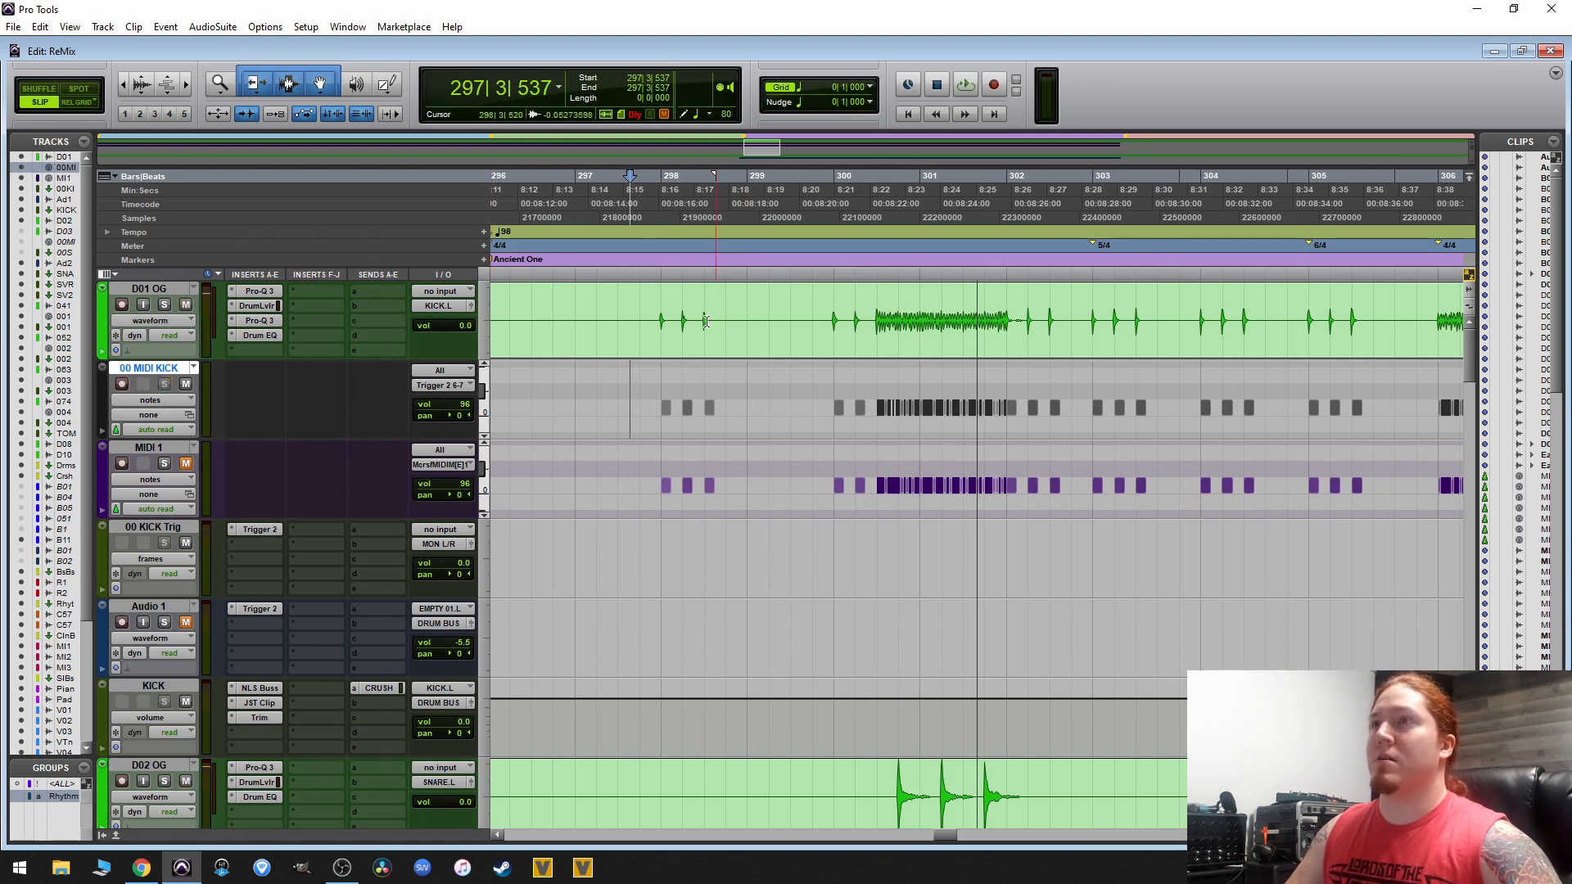
- Play the session from 297|3|865 into bar 300 to listen to the triggered kick without solo
left_click(637, 301)
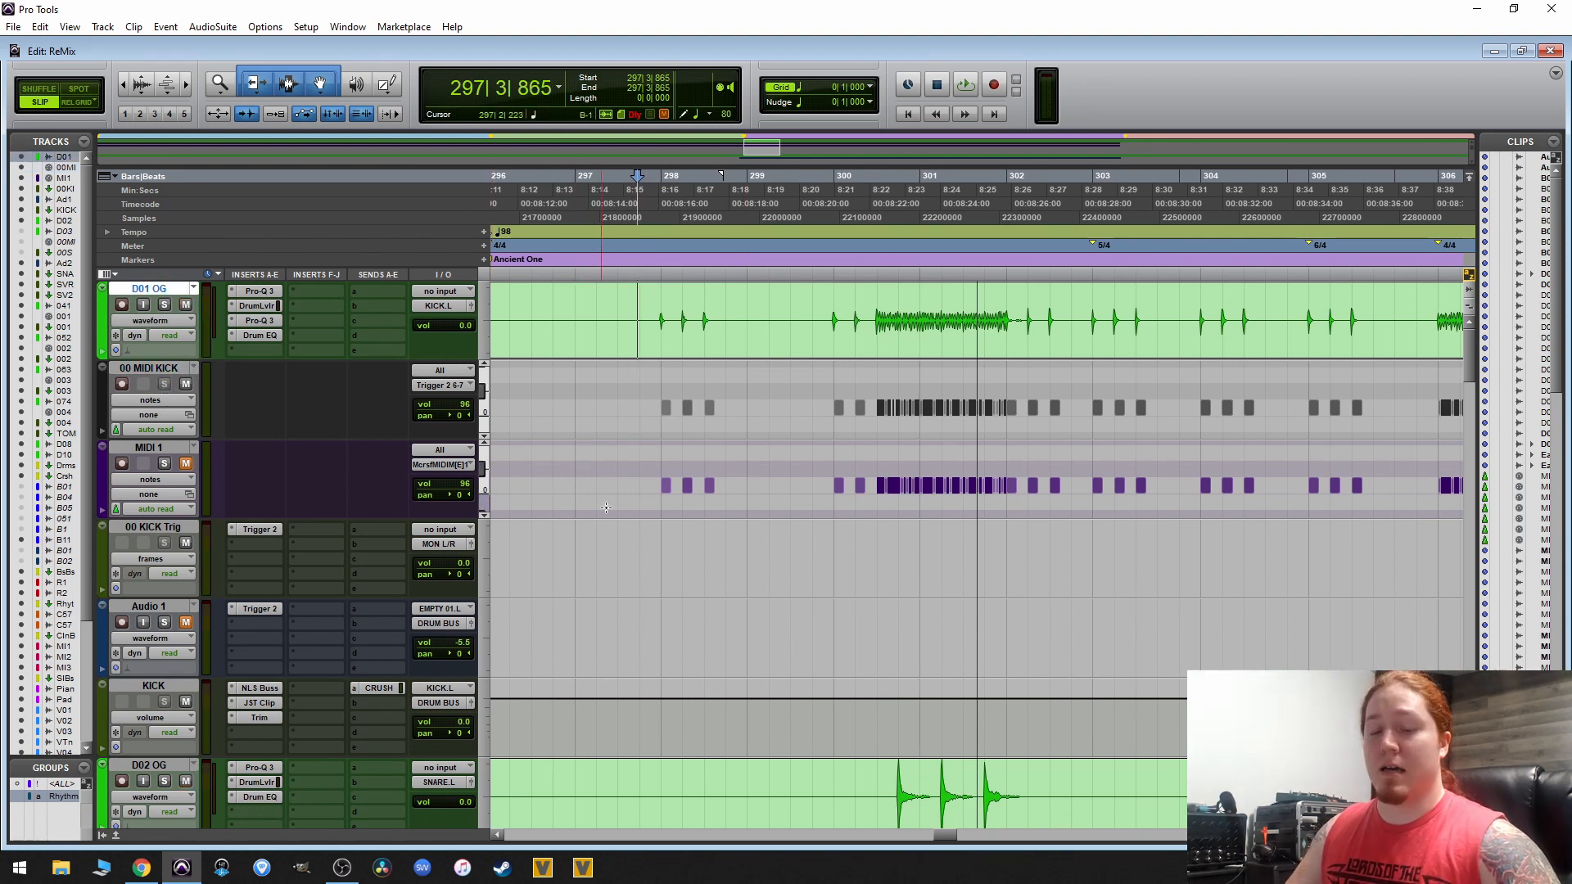
key("r")
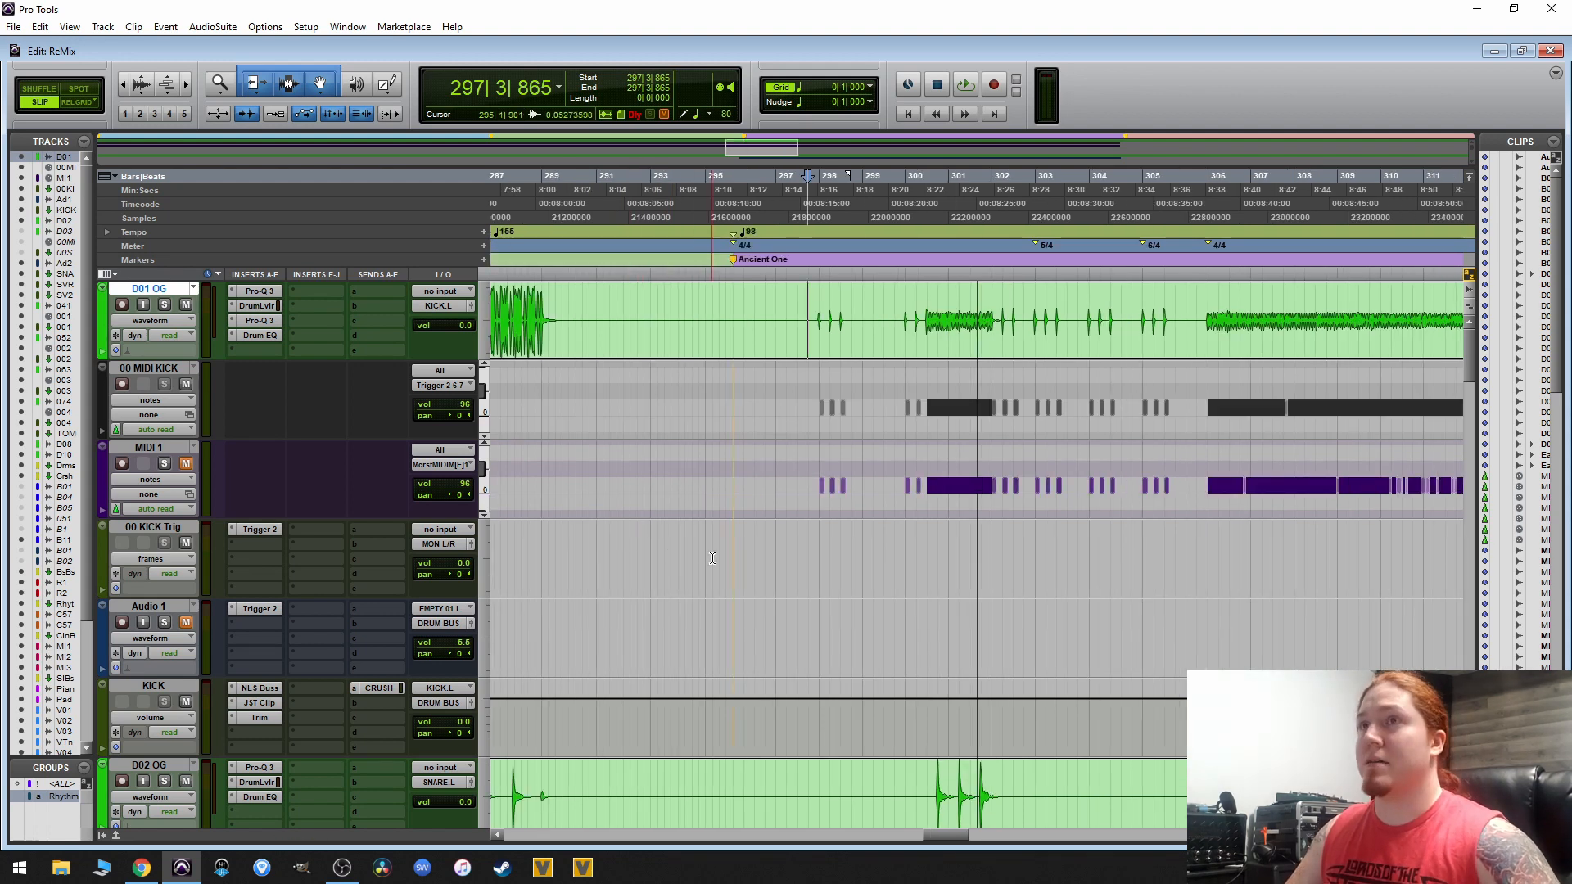
key("space")
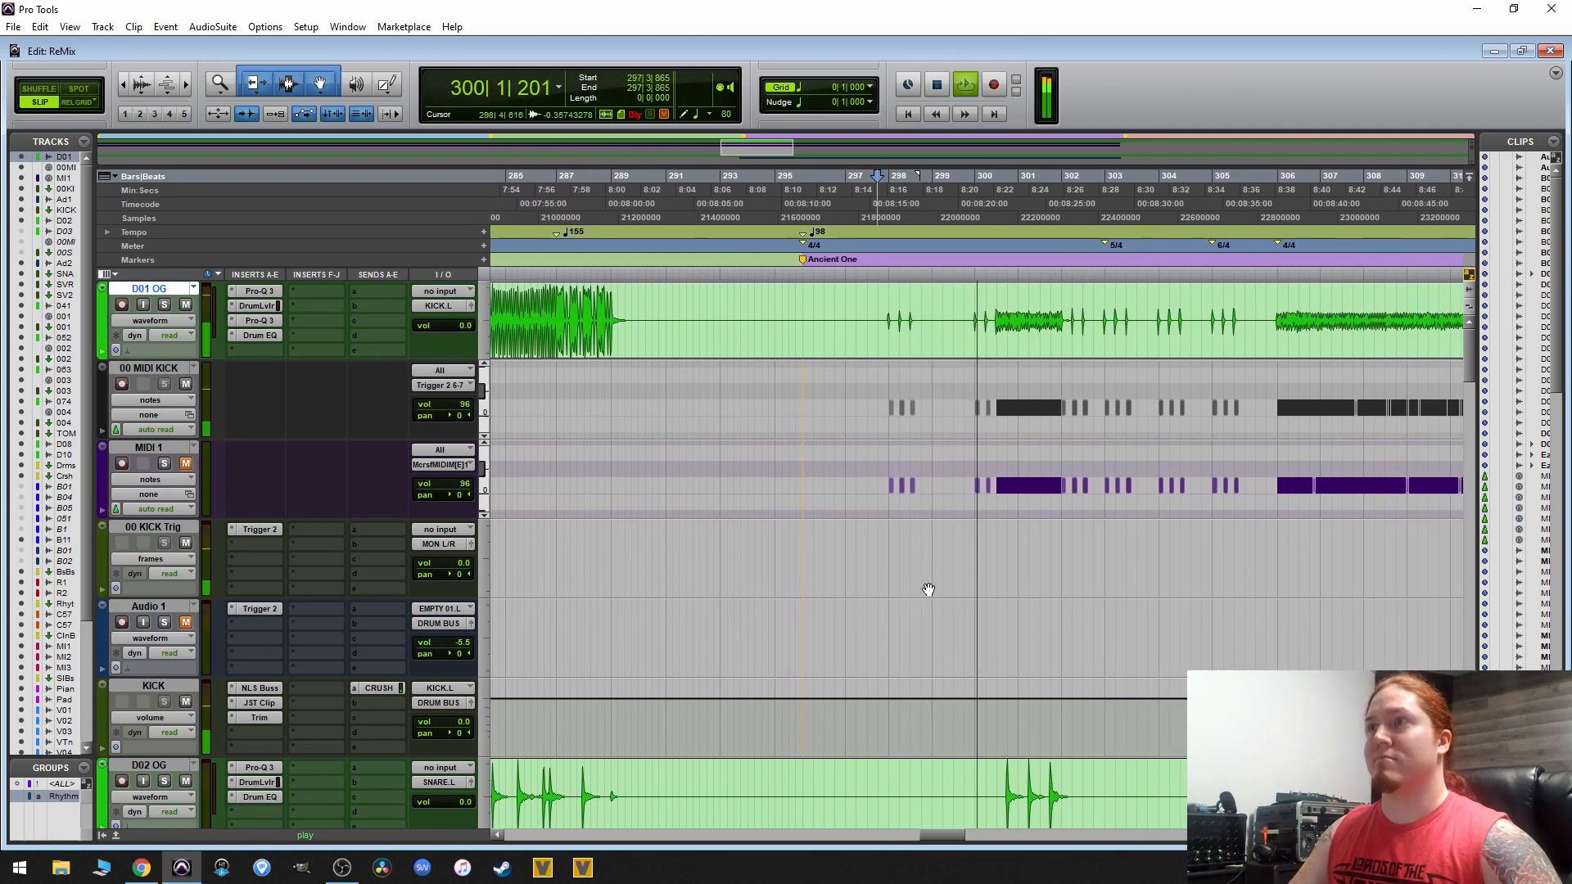
key("space")
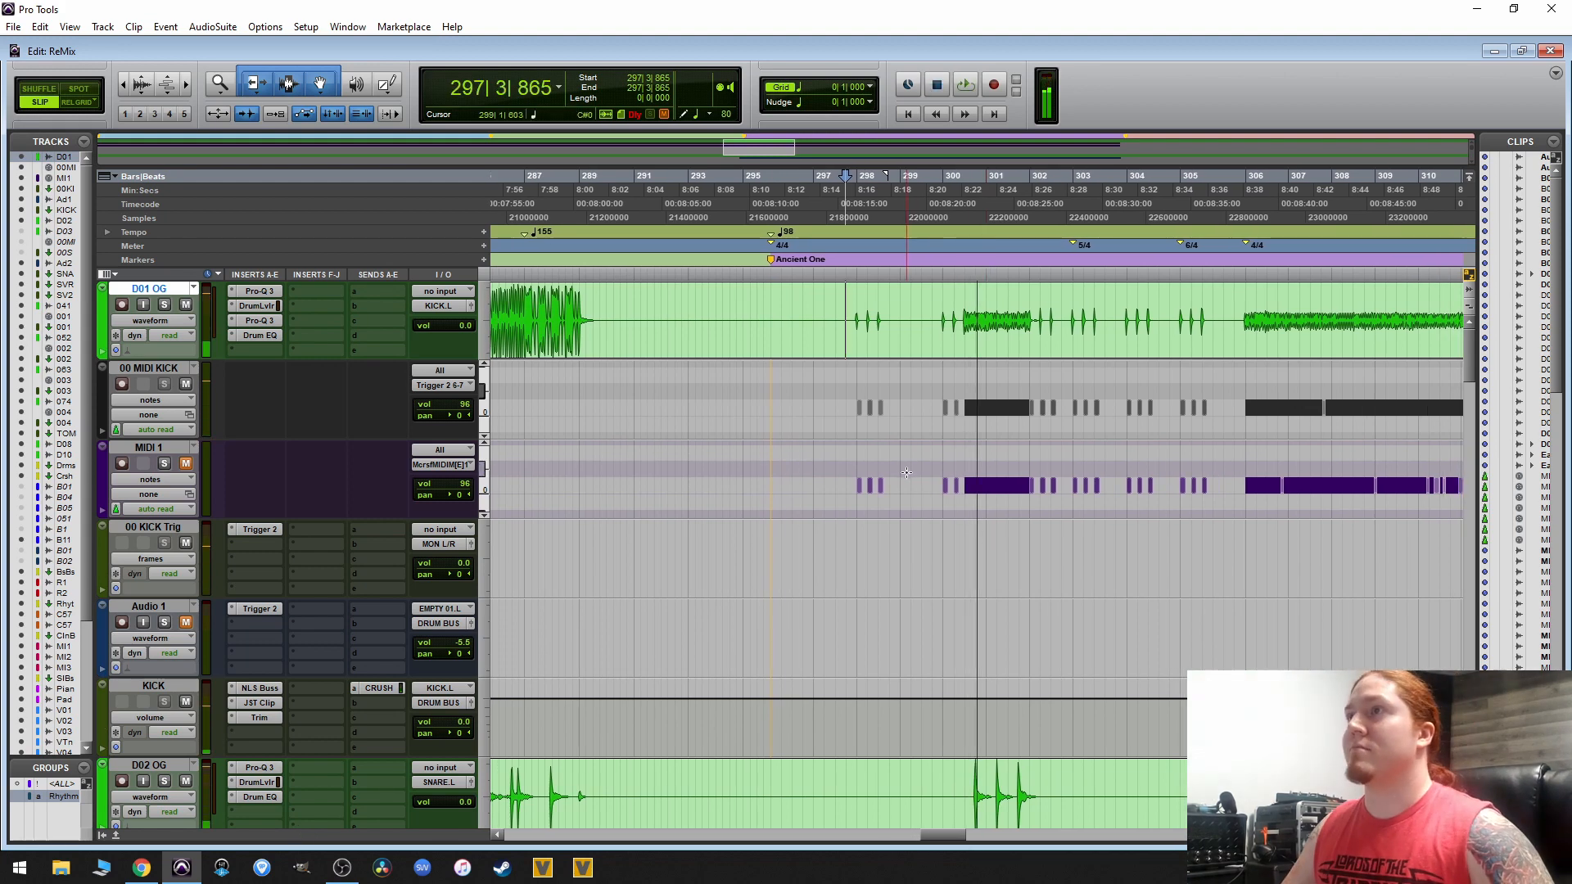
- Commit the 00 KICK Trig track up to its Trigger 2 insert offline, with clips consolidated and the source track deleted
left_click(876, 374)
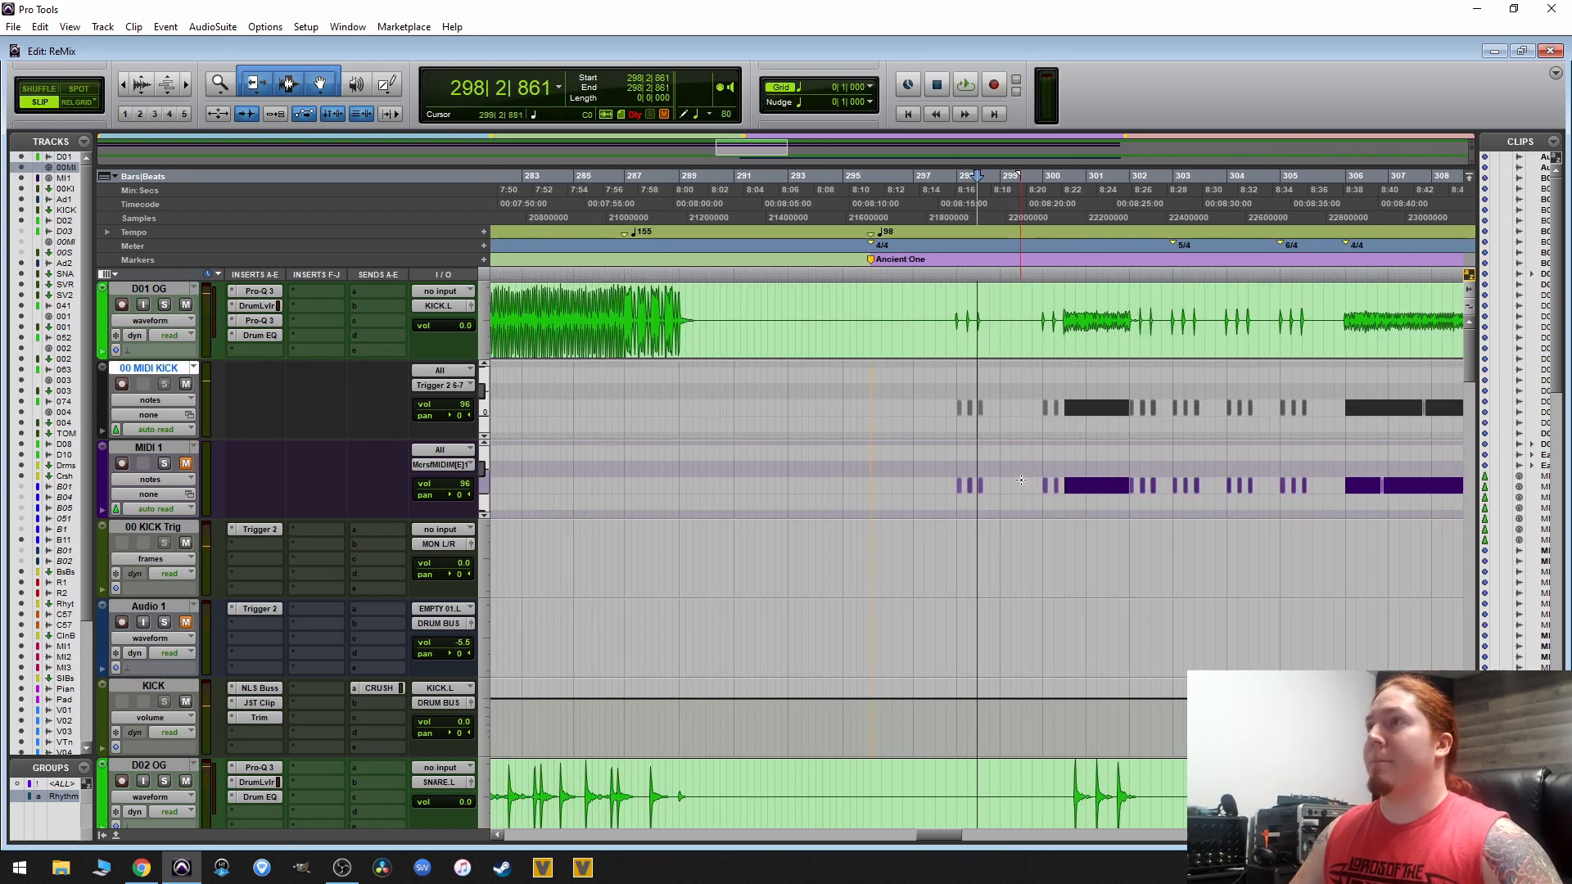
key("ctrl+[")
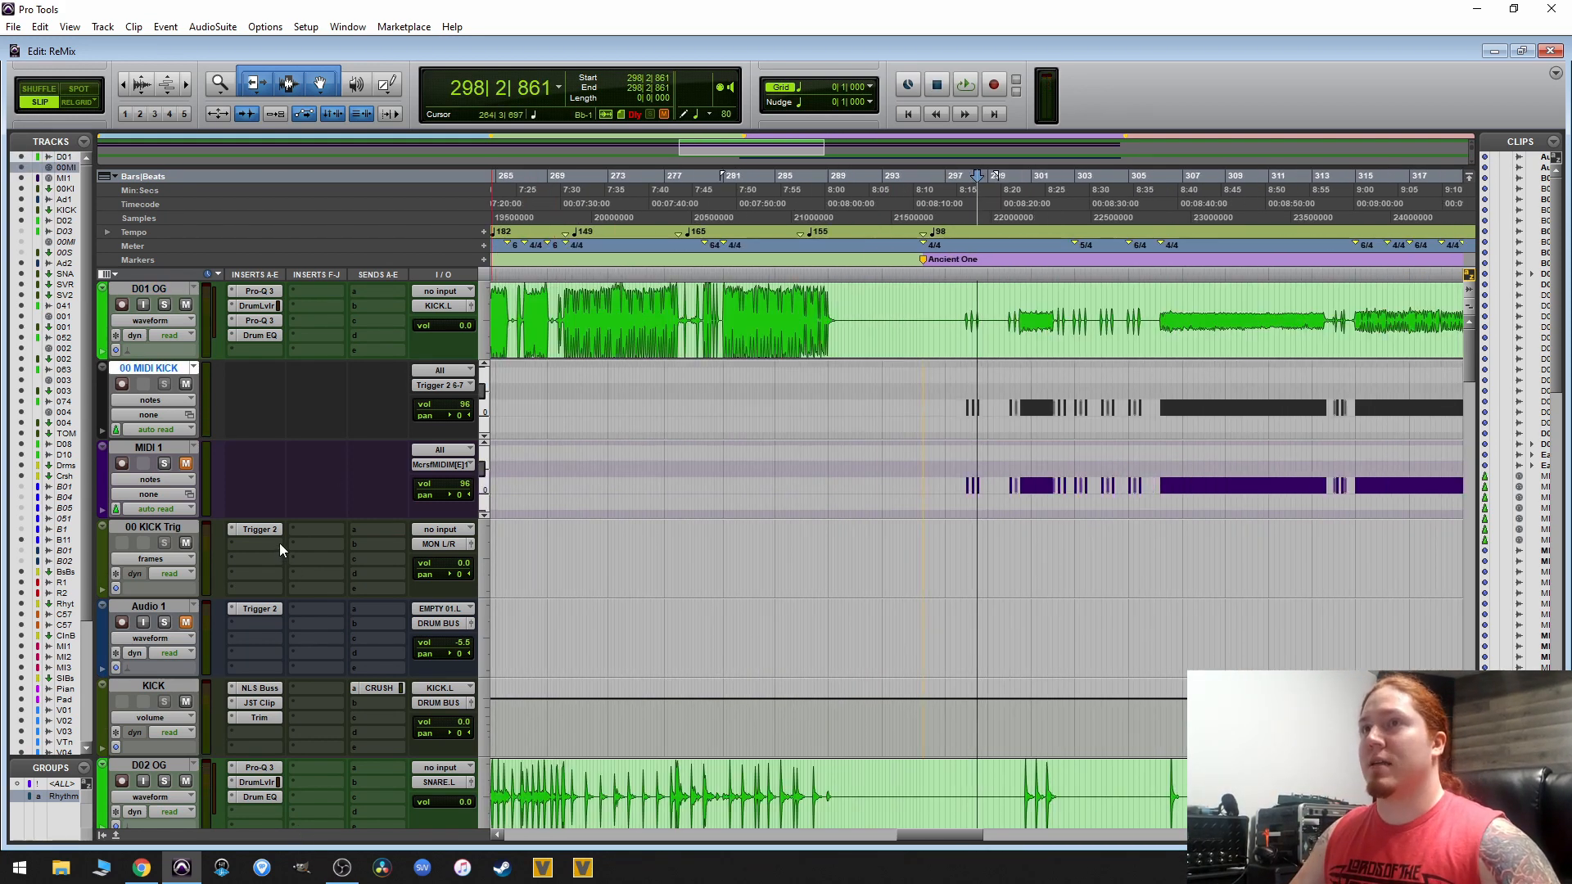
right_click(263, 528)
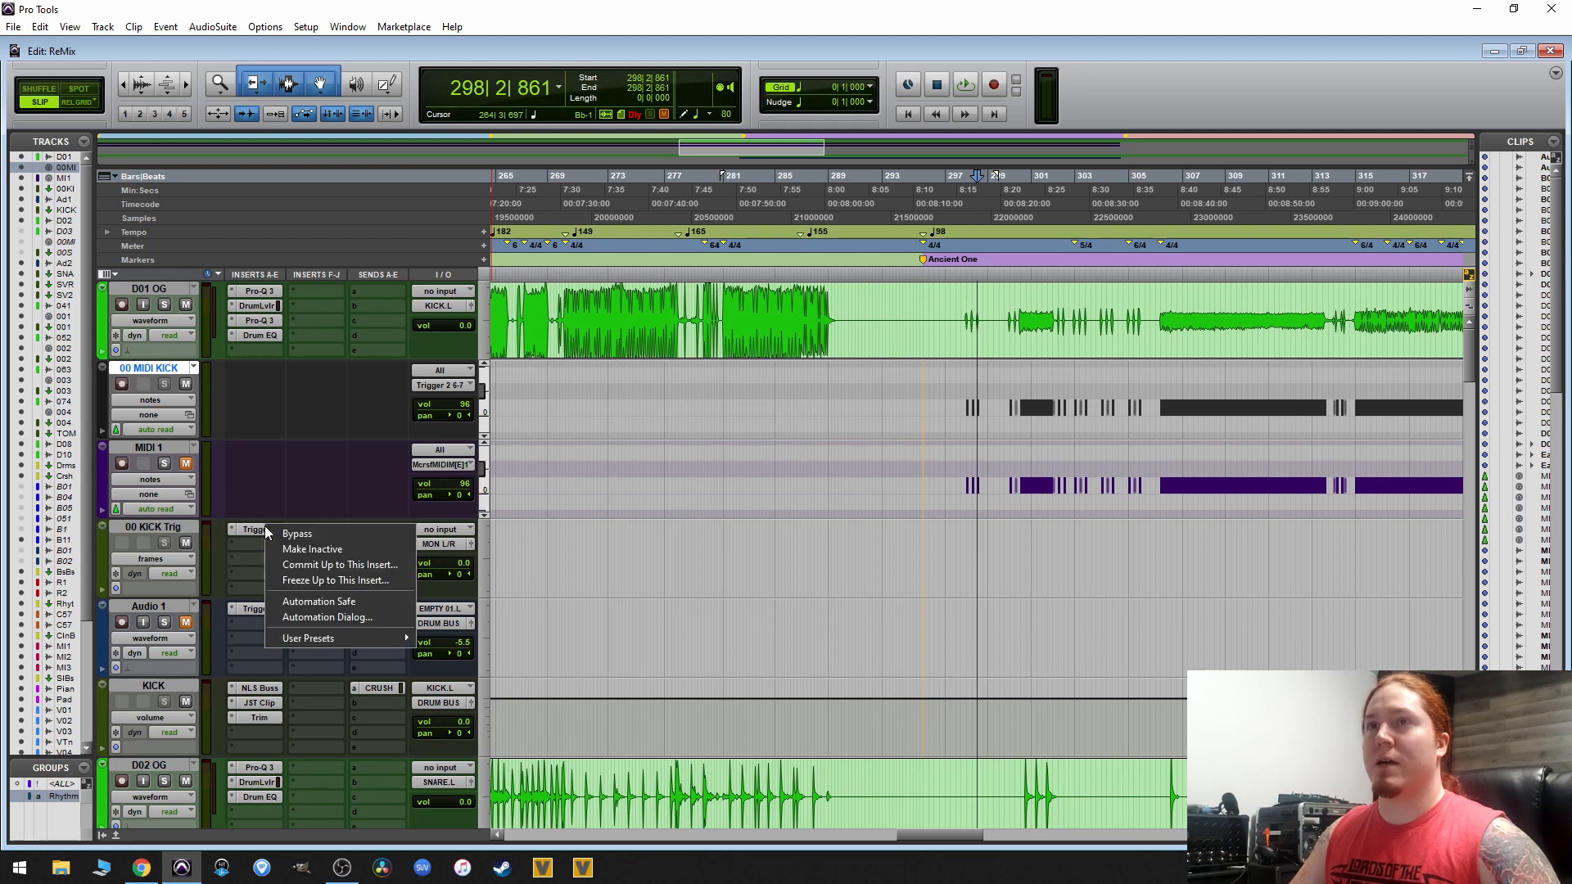
left_click(361, 566)
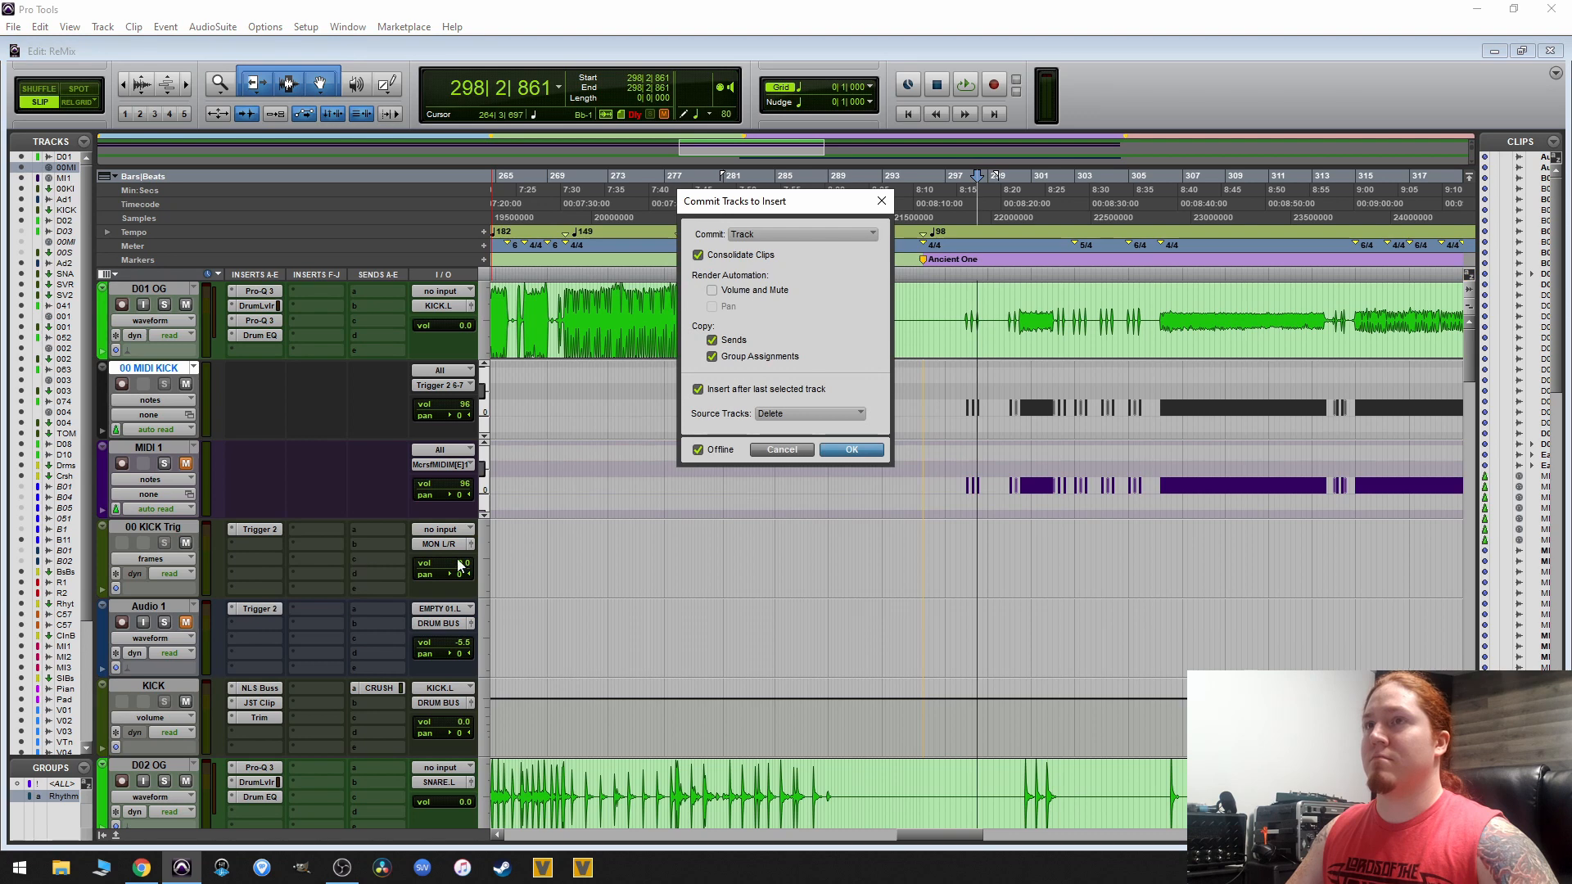
left_click(852, 450)
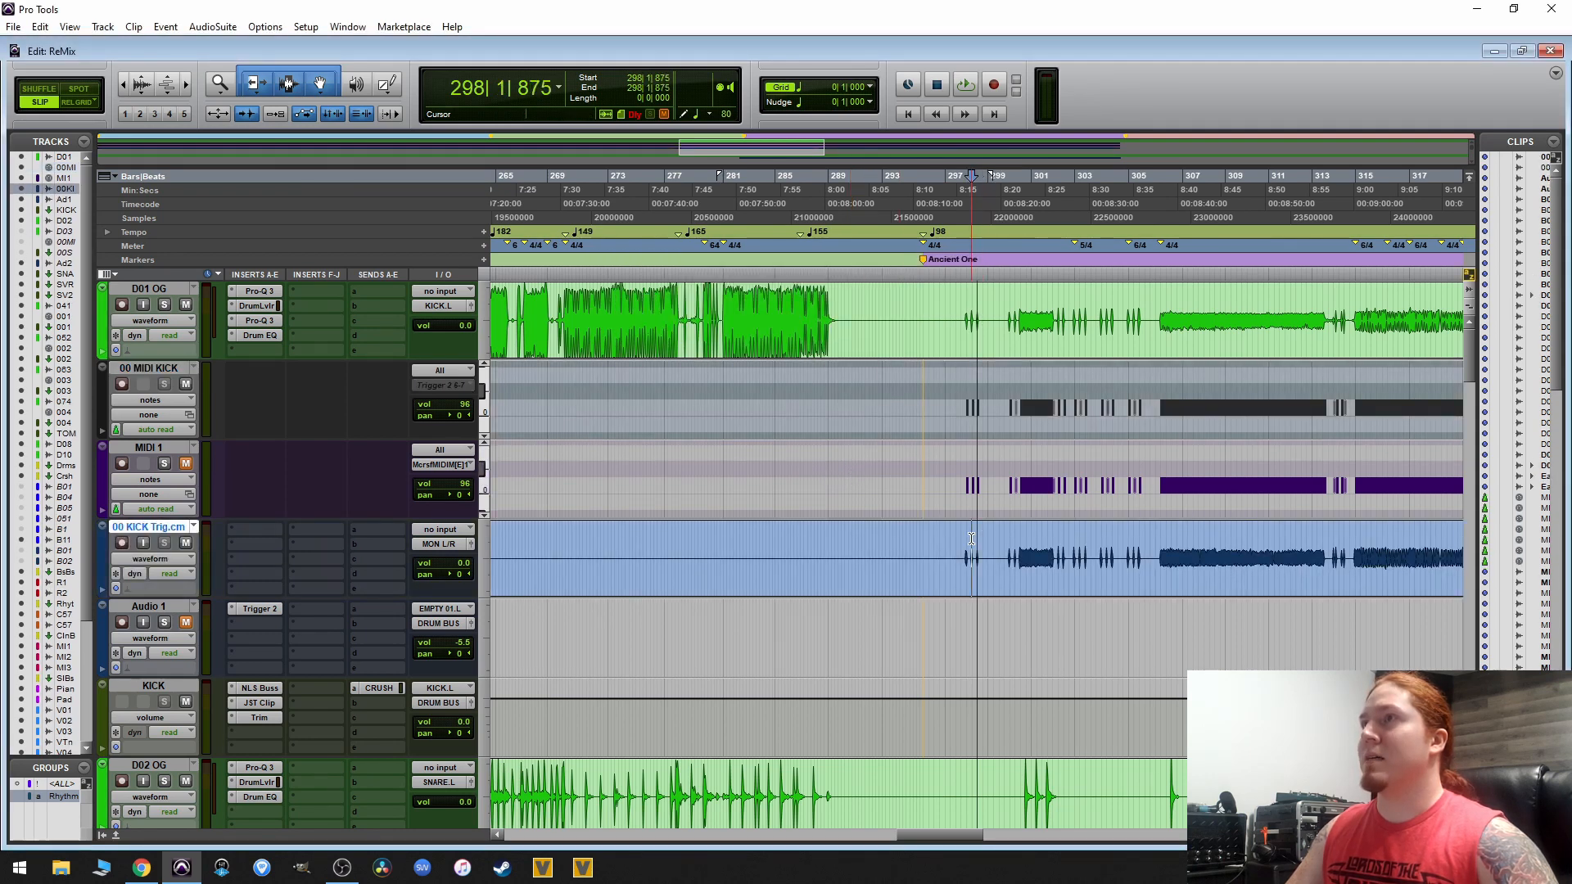
- Examine how the committed 00 KICK Trig audio lines up with the D01 OG kick and the MIDI notes at bar 298
key("t")
key("t")
key("t")
key("t")
left_click(892, 541)
key("t")
key("t")
key("t")
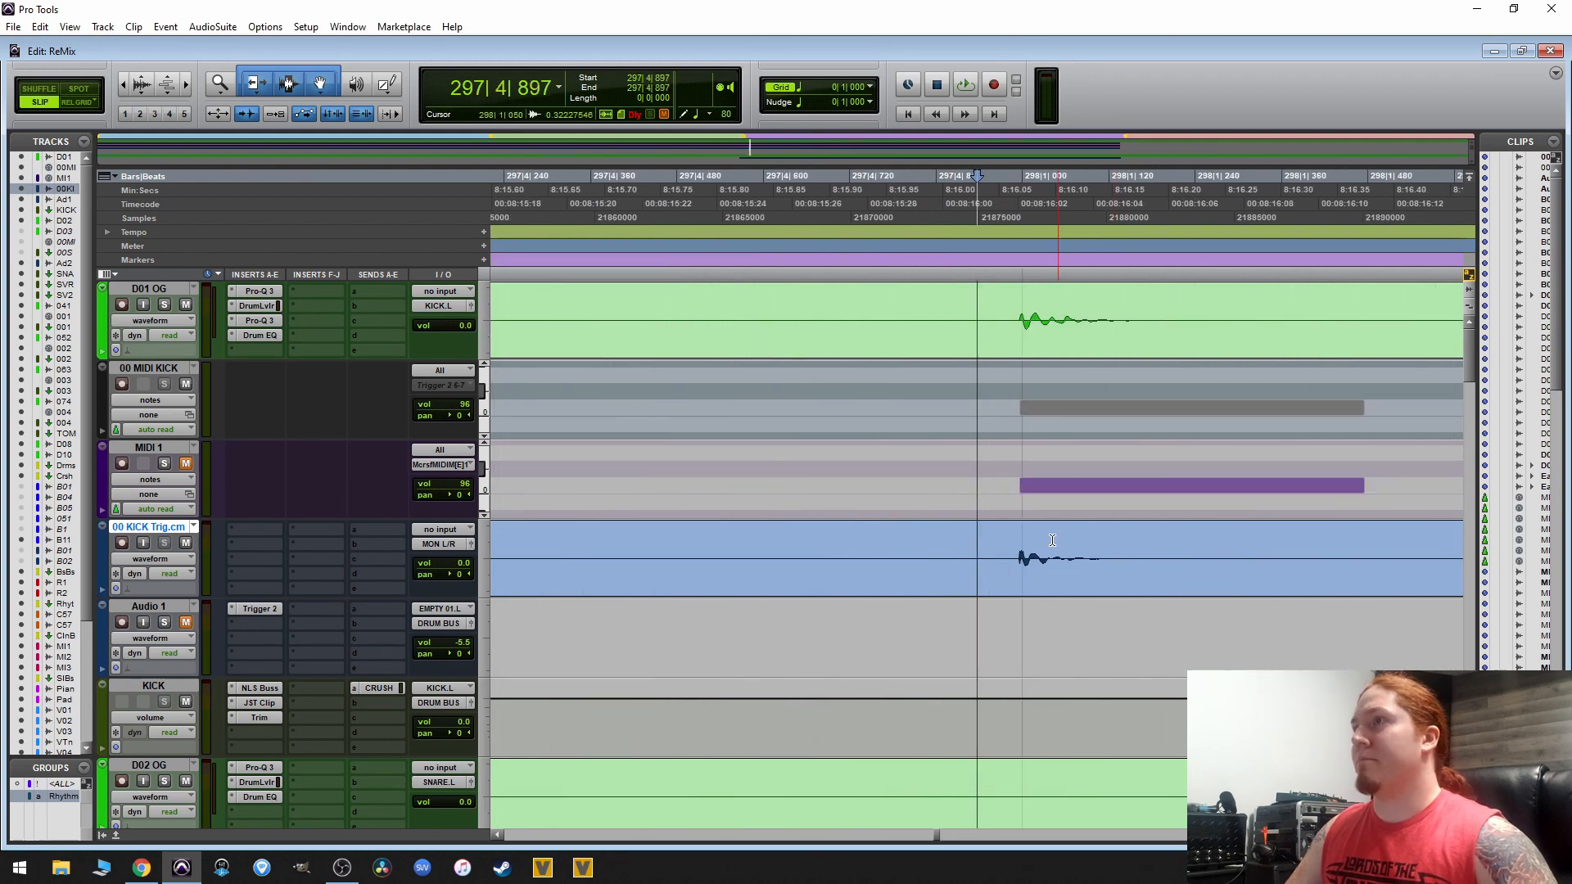
left_click(1052, 540)
key("t")
key("t")
key("t")
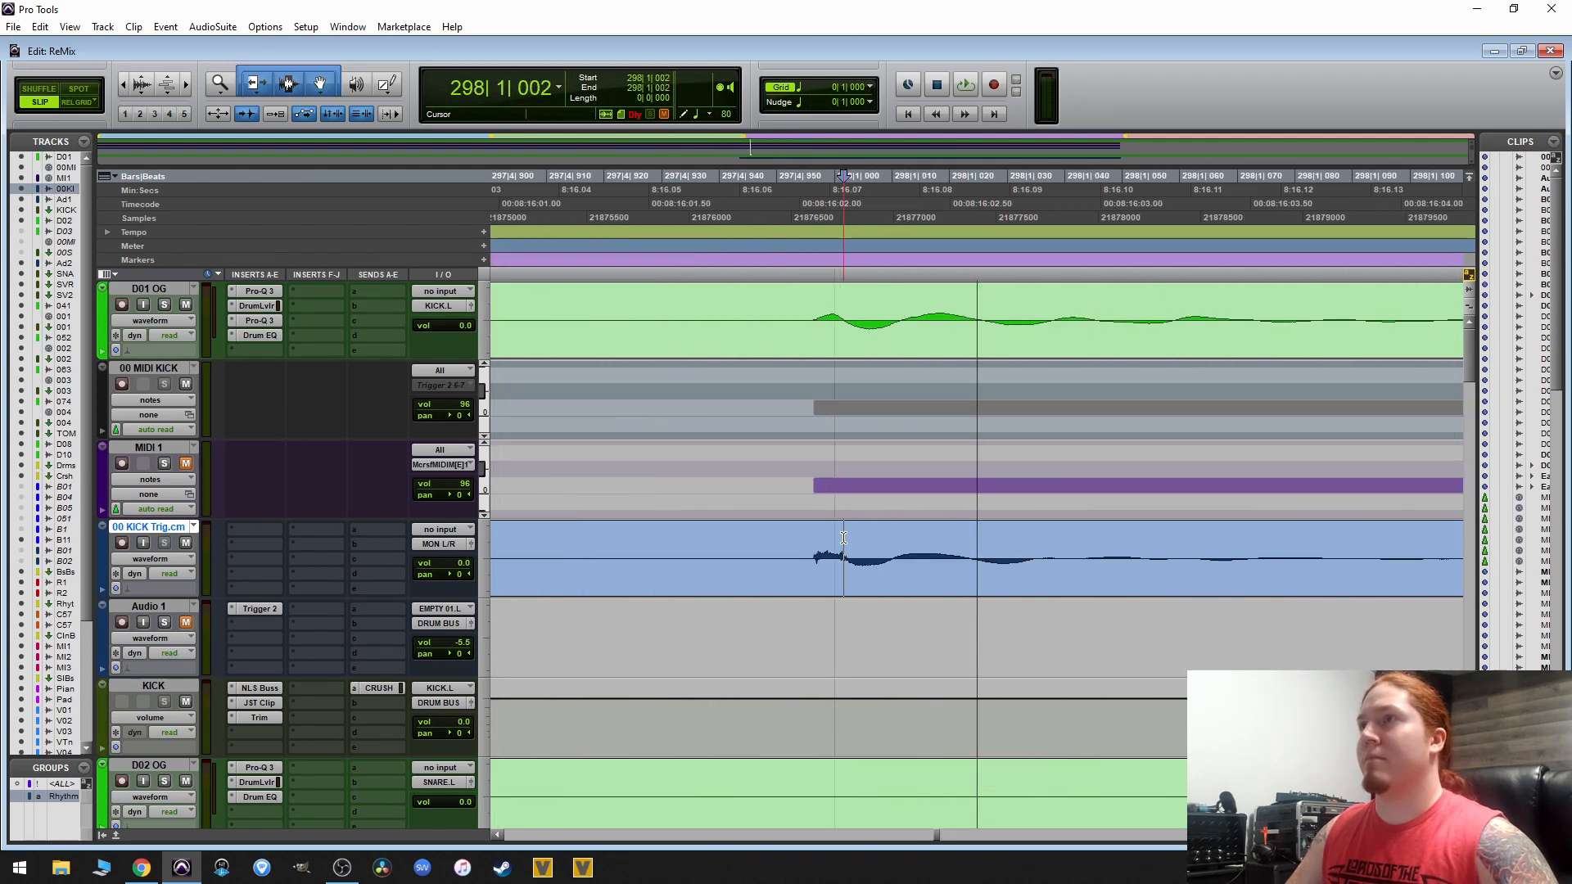
key("t")
key("t")
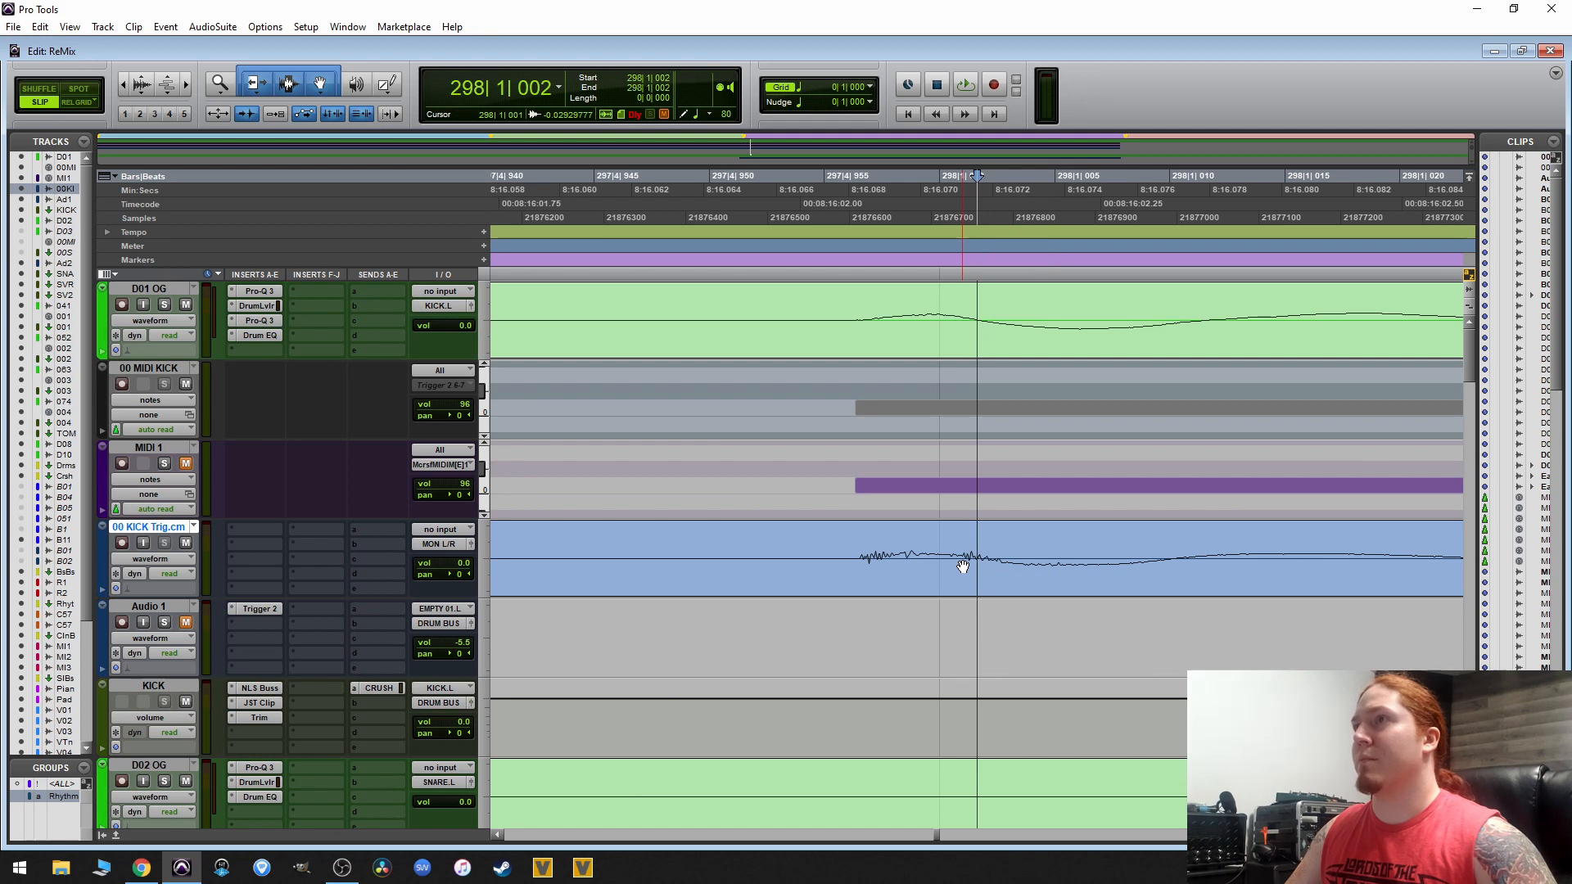
key("r")
key("r")
key("r")
key("r")
key("r")
key("r")
key("r")
key("r")
key("r")
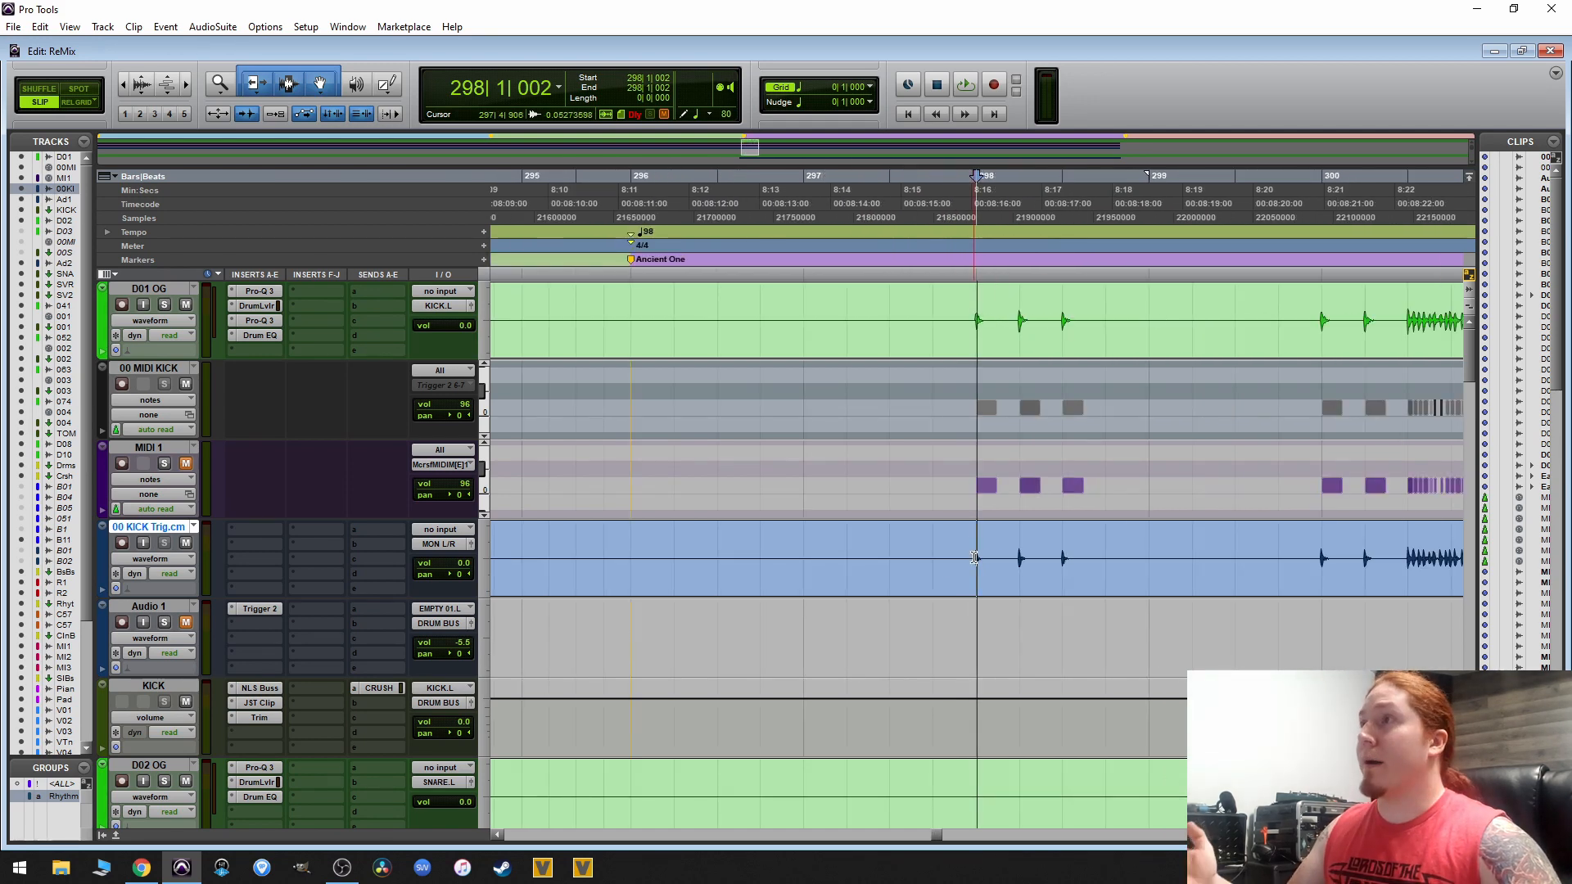
- Place the cursor at 297|3|100 and route the output of the committed 00 KICK Trig track to the stereo DRUM BUS
key("r")
key("r")
left_click(962, 554)
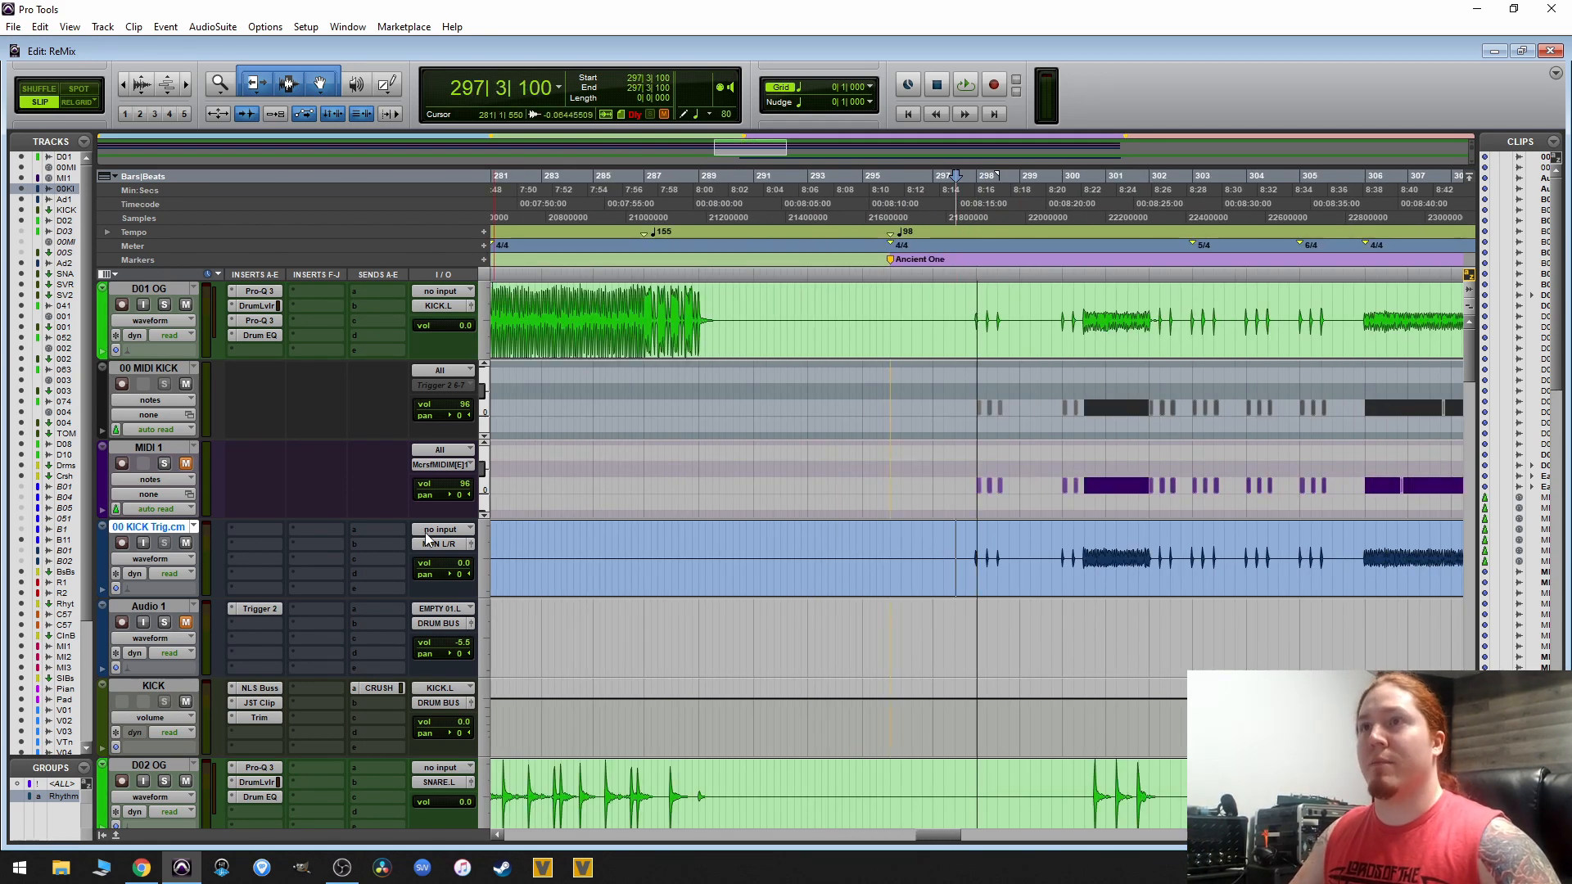
left_click(442, 545)
mouse_move(491, 584)
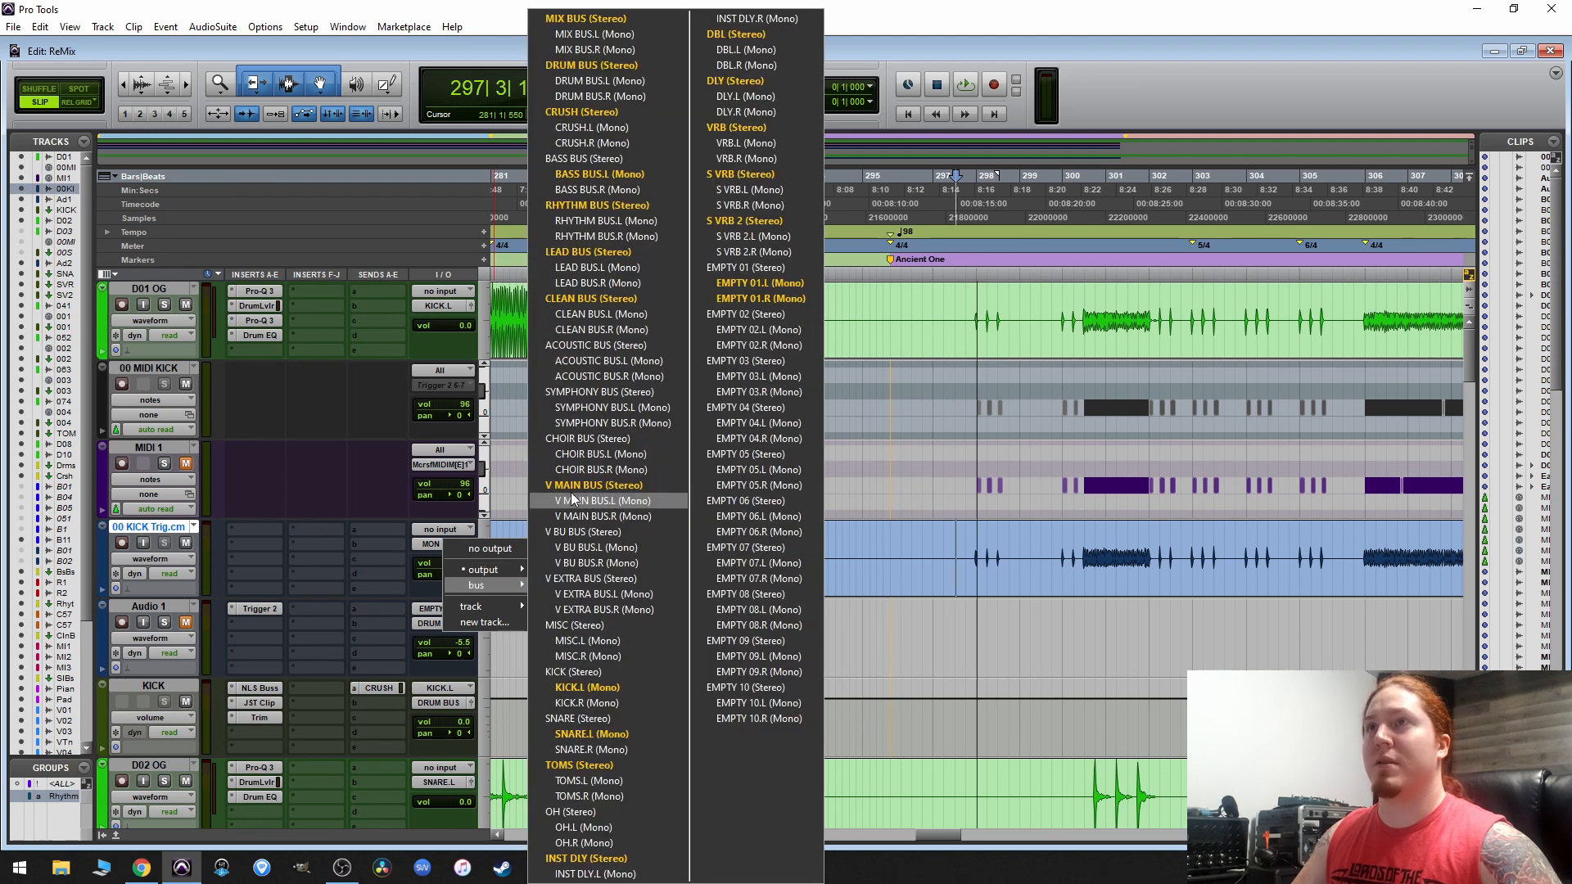
left_click(615, 65)
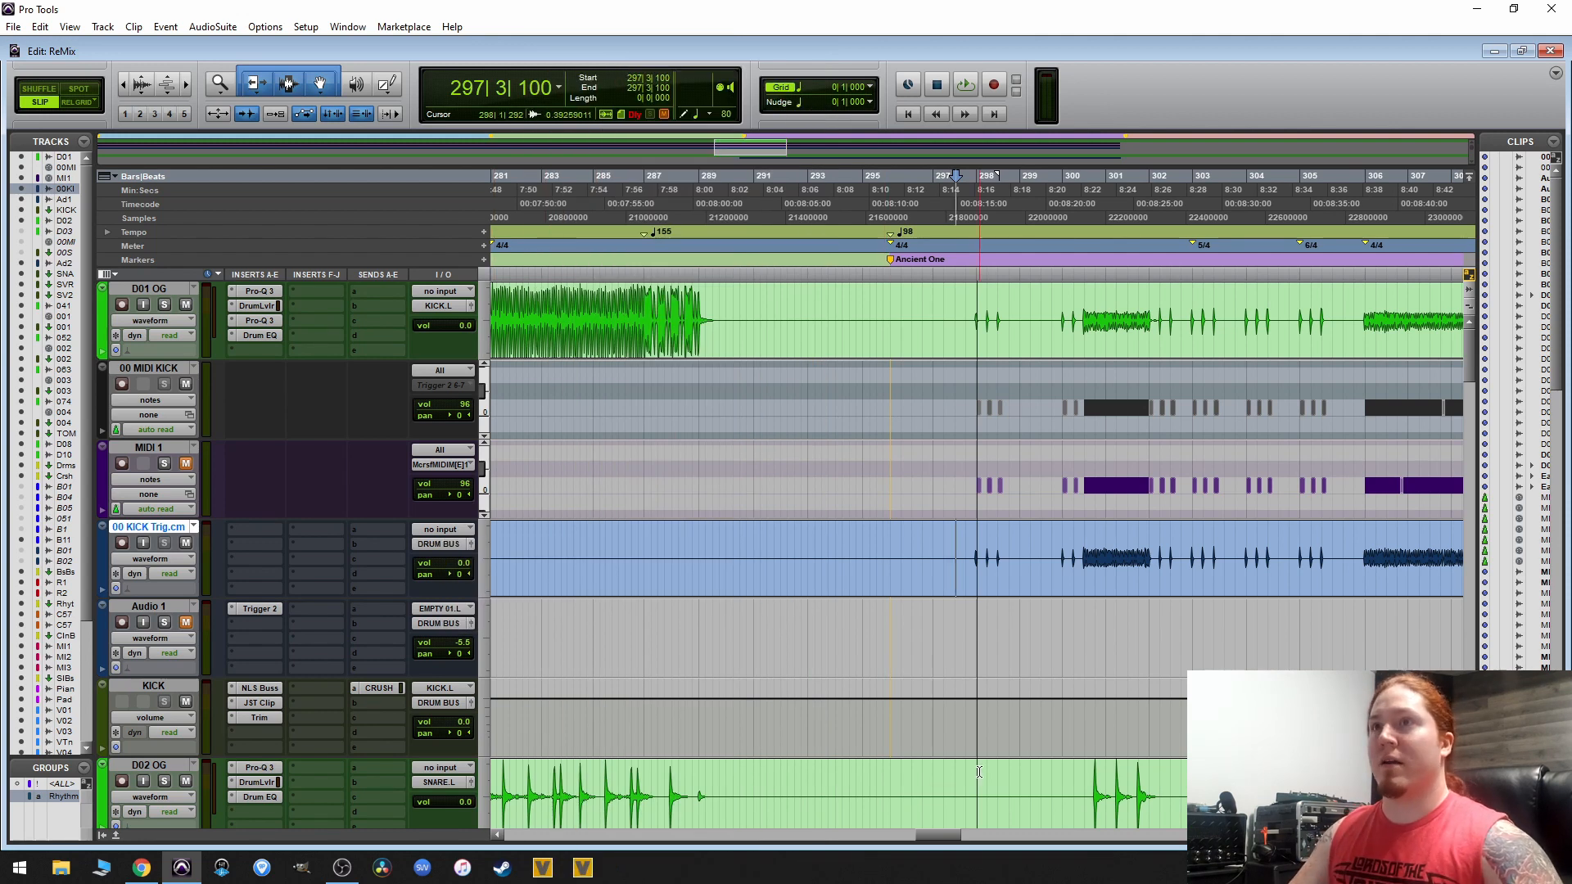
- Play the section from 297|3|028 and lower the committed 00 KICK Trig track's volume to about -4.8 dB
key("t")
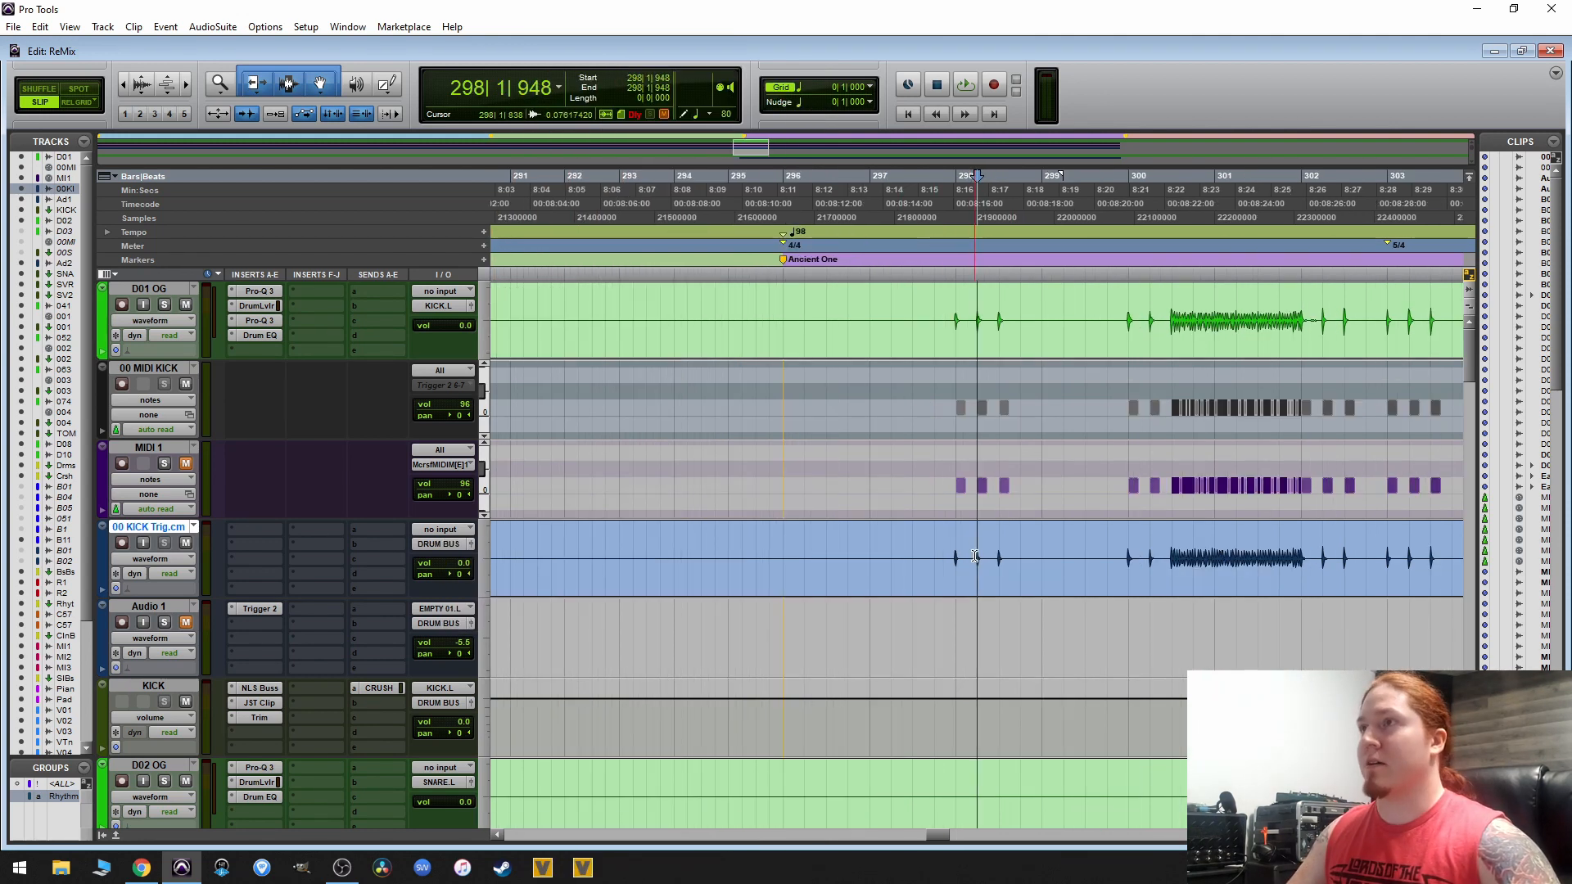
left_click(944, 540)
key("r")
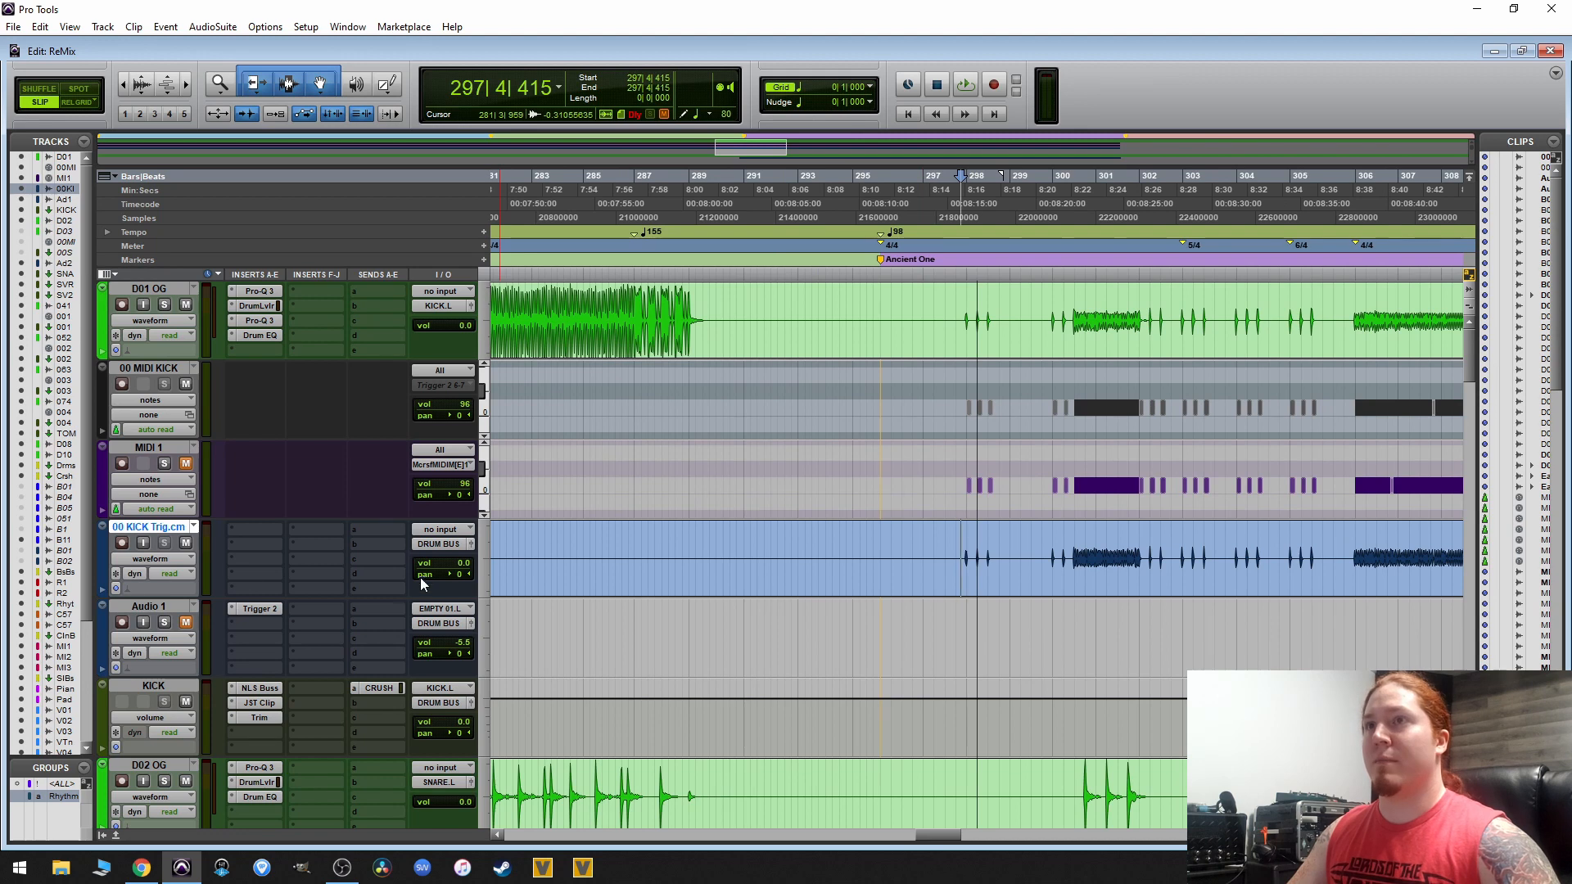
scroll(382, 540, "down", 5)
scroll(385, 543, "up", 5)
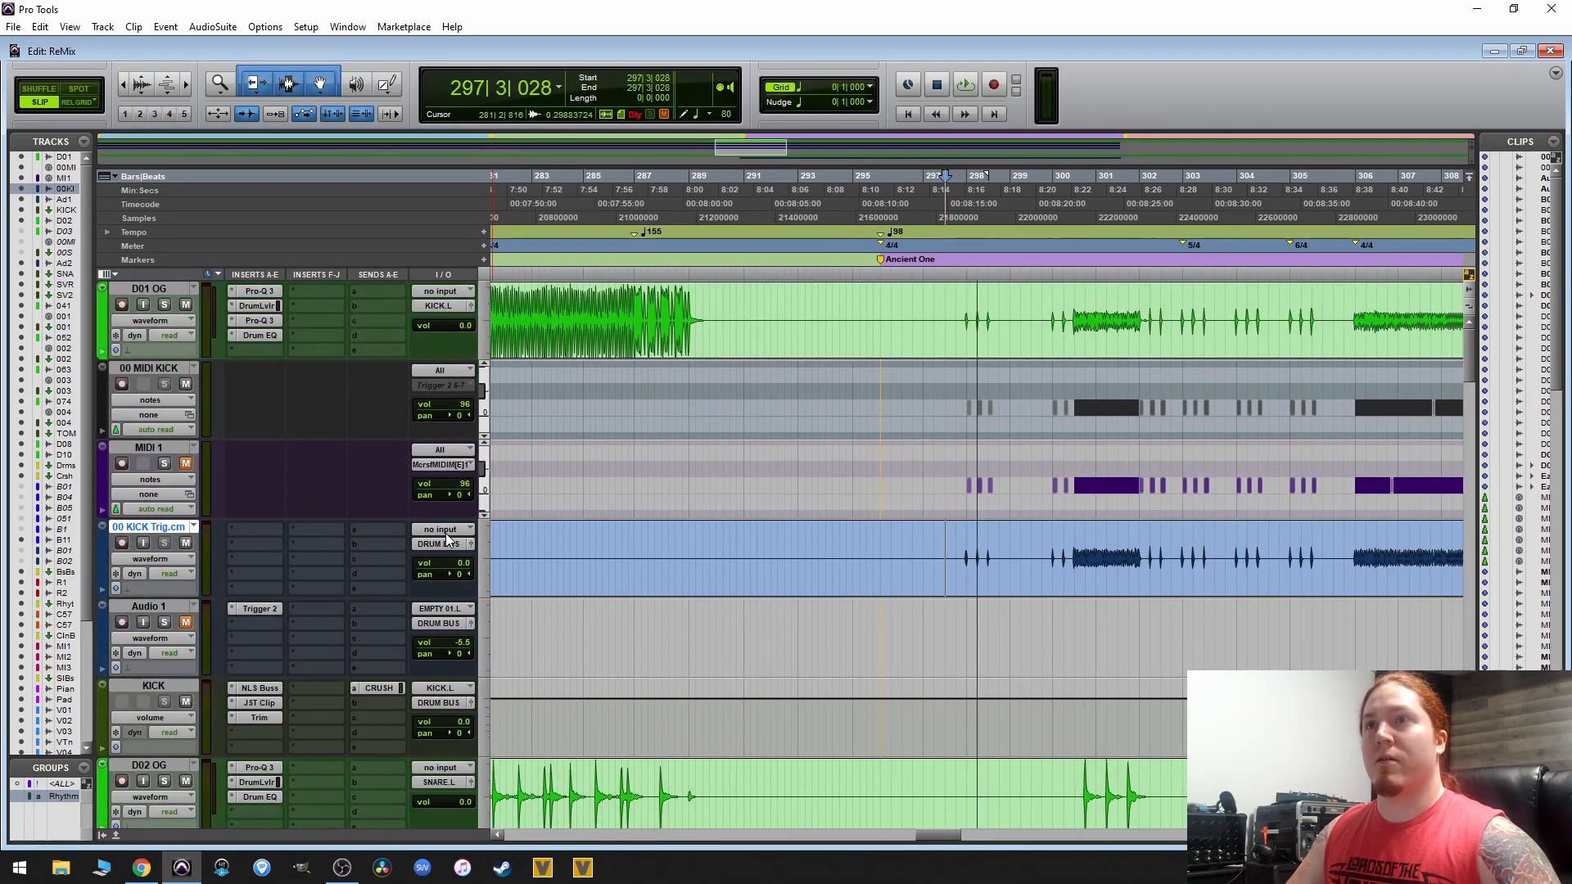
key("space")
key("t")
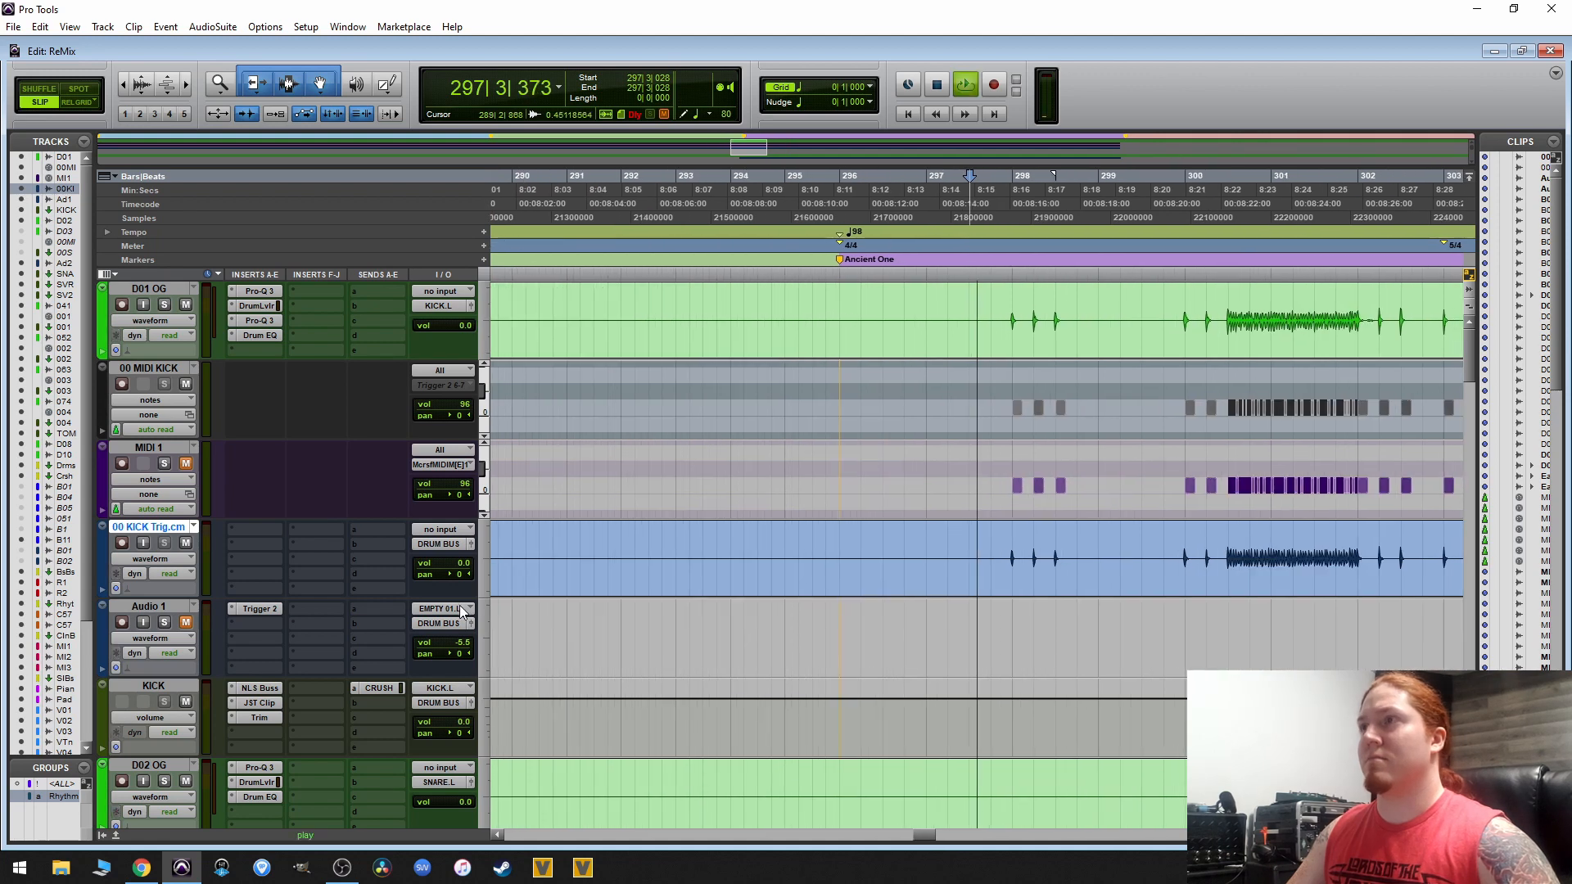
key("t")
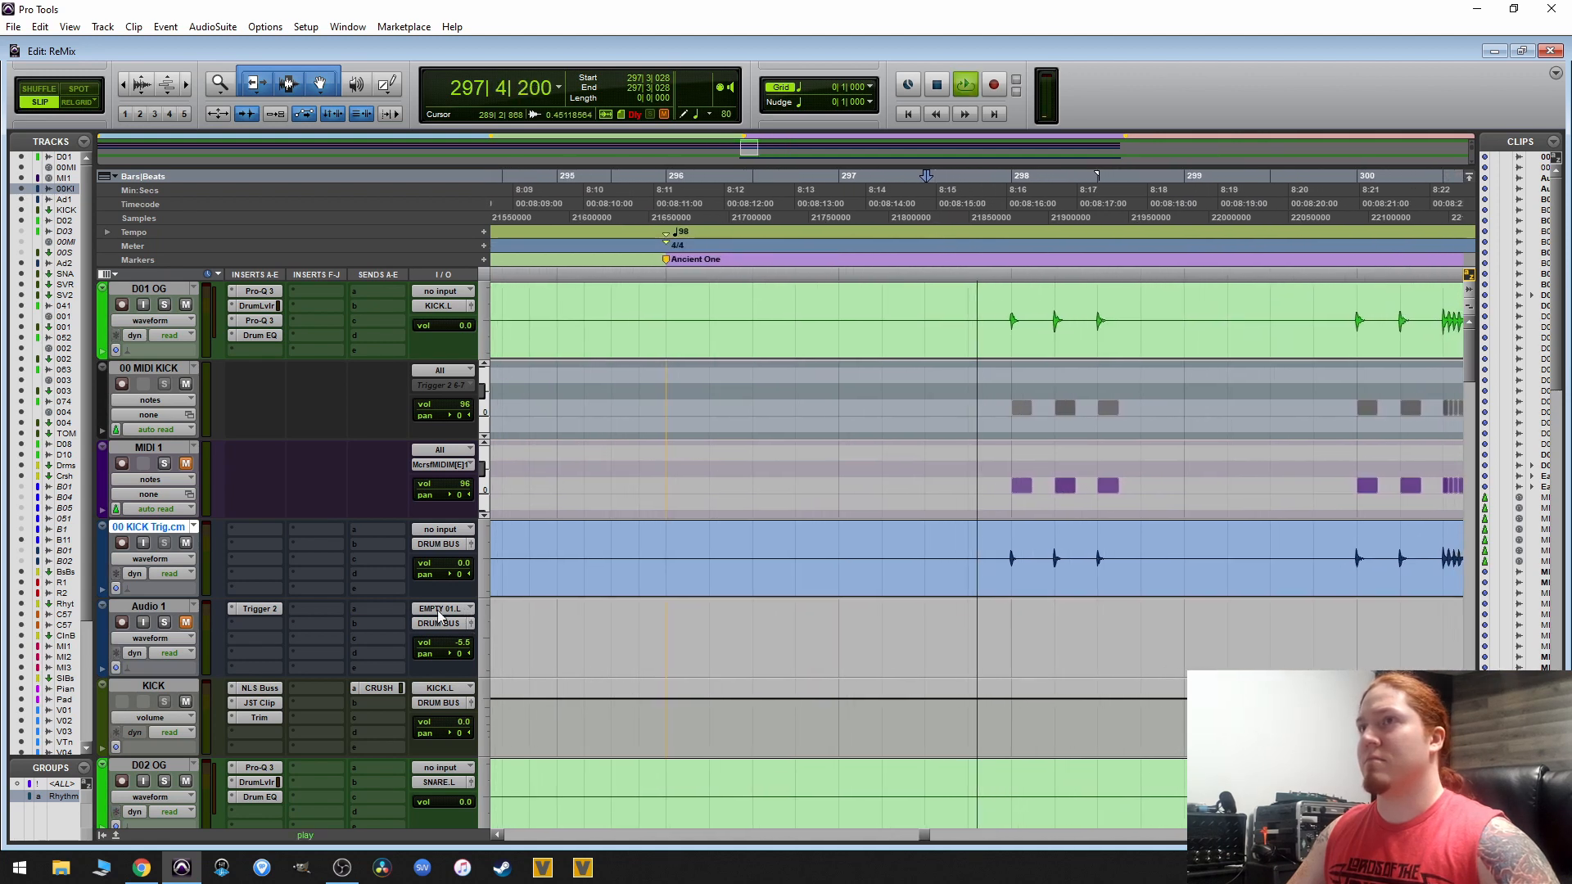
left_click(460, 563)
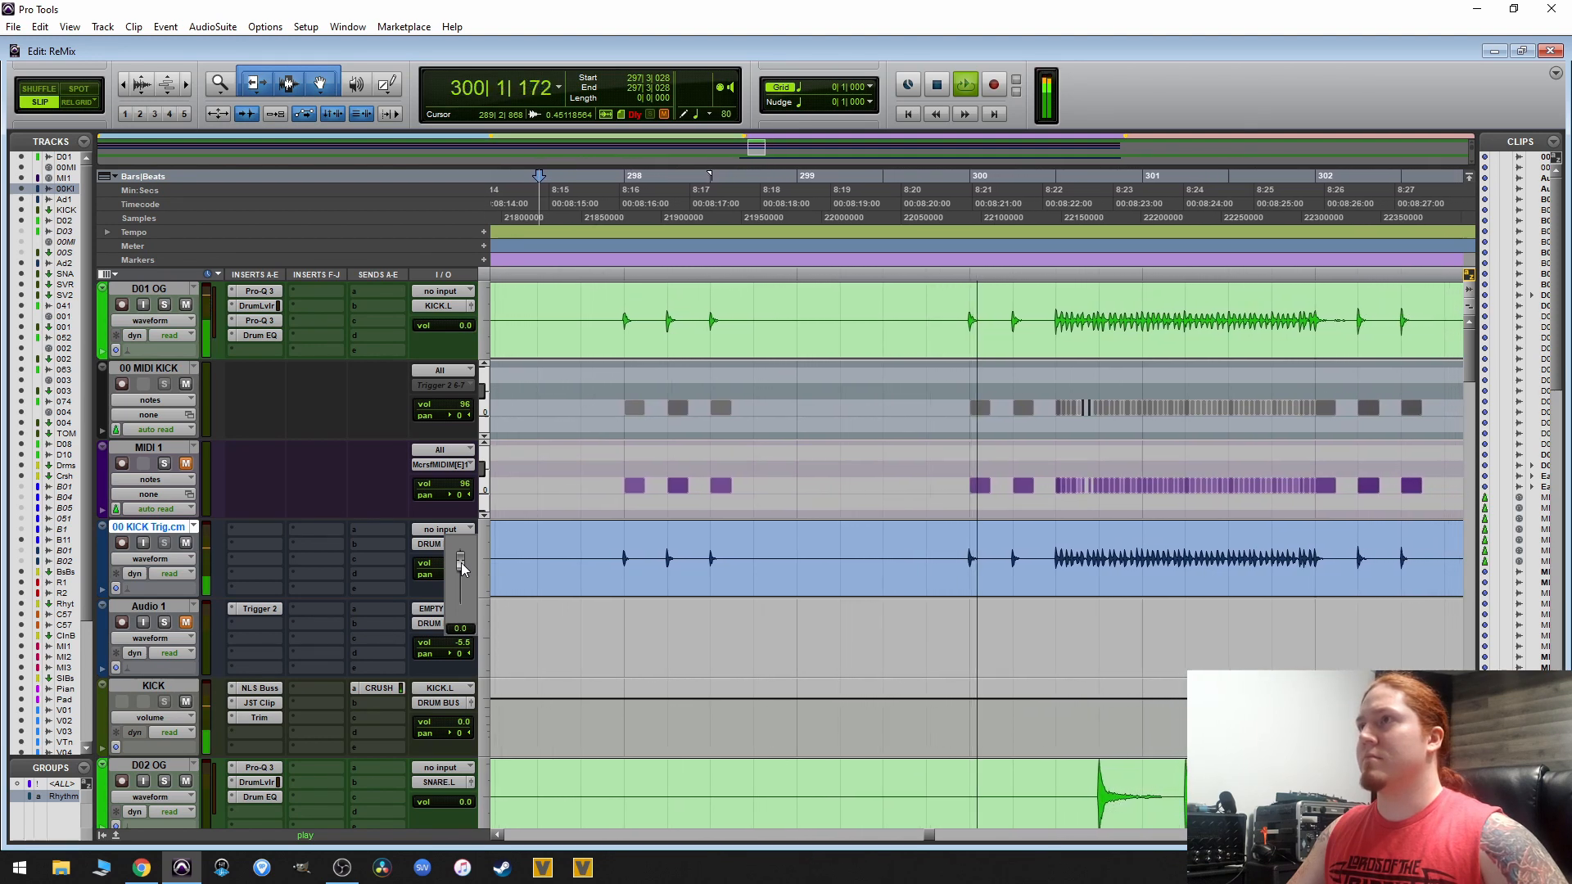
left_click_drag(460, 562, 461, 592)
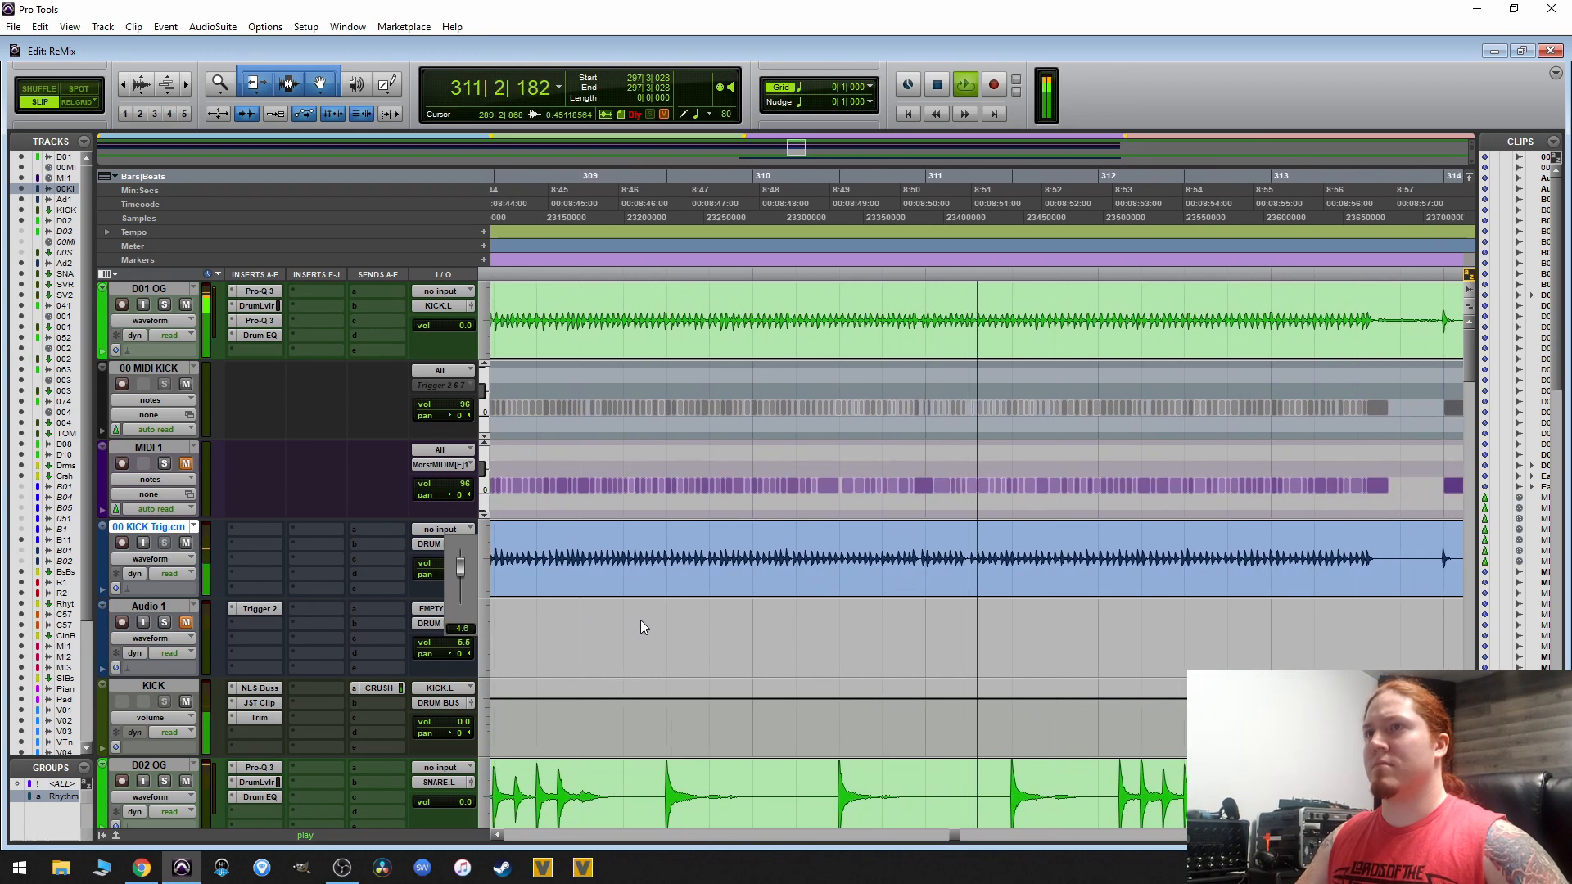
- Stop playback and insert the mono SSLChannel plug-in in the first insert slot of the committed 00 KICK Trig track
key("space")
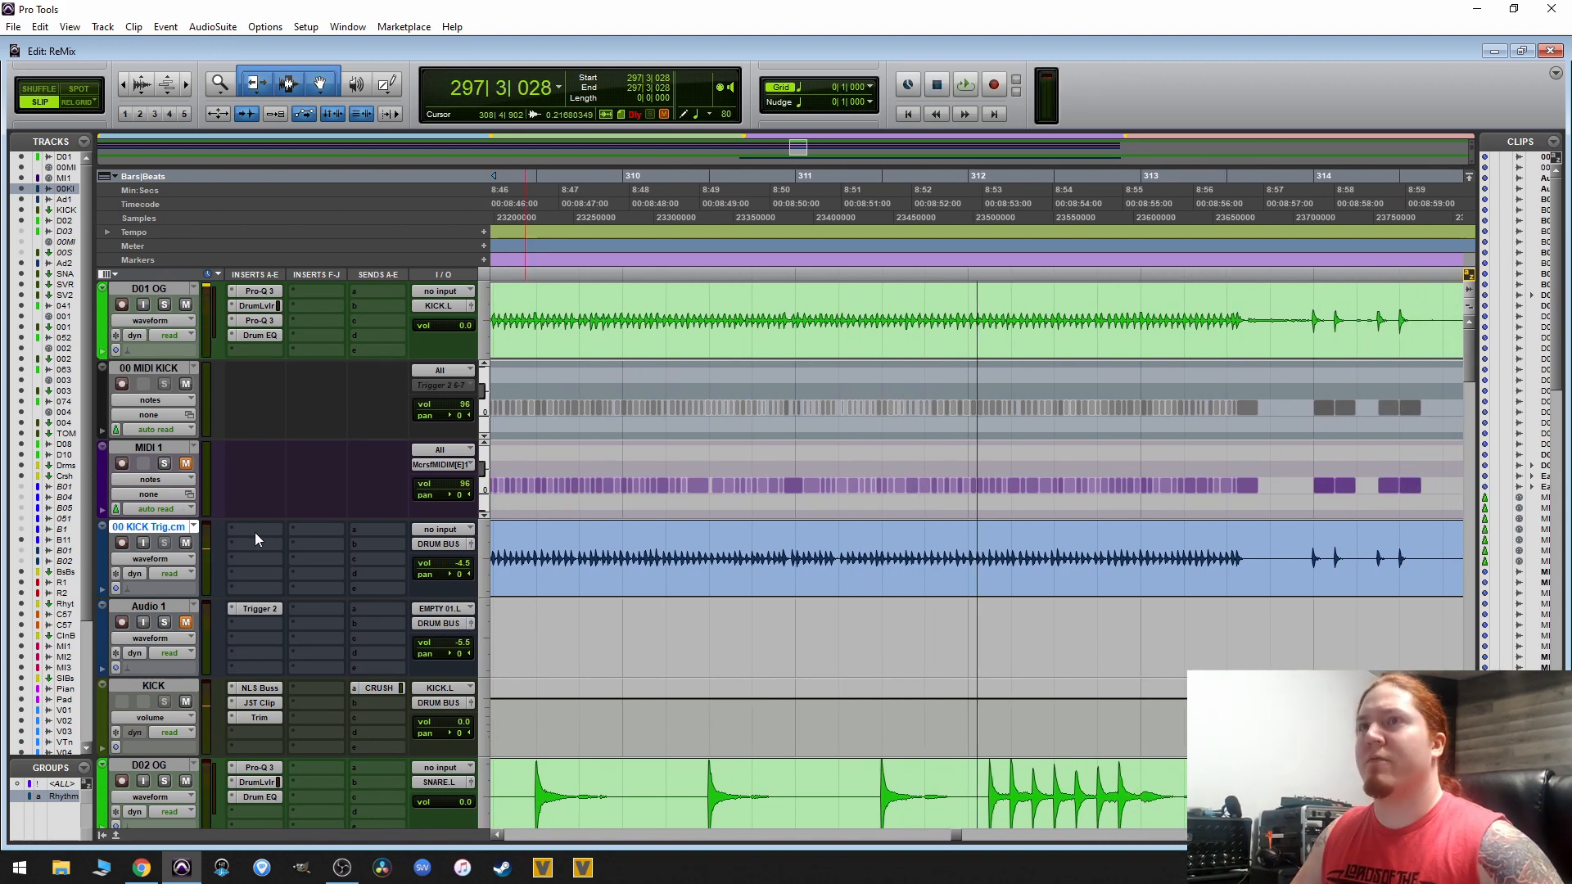
left_click(258, 532)
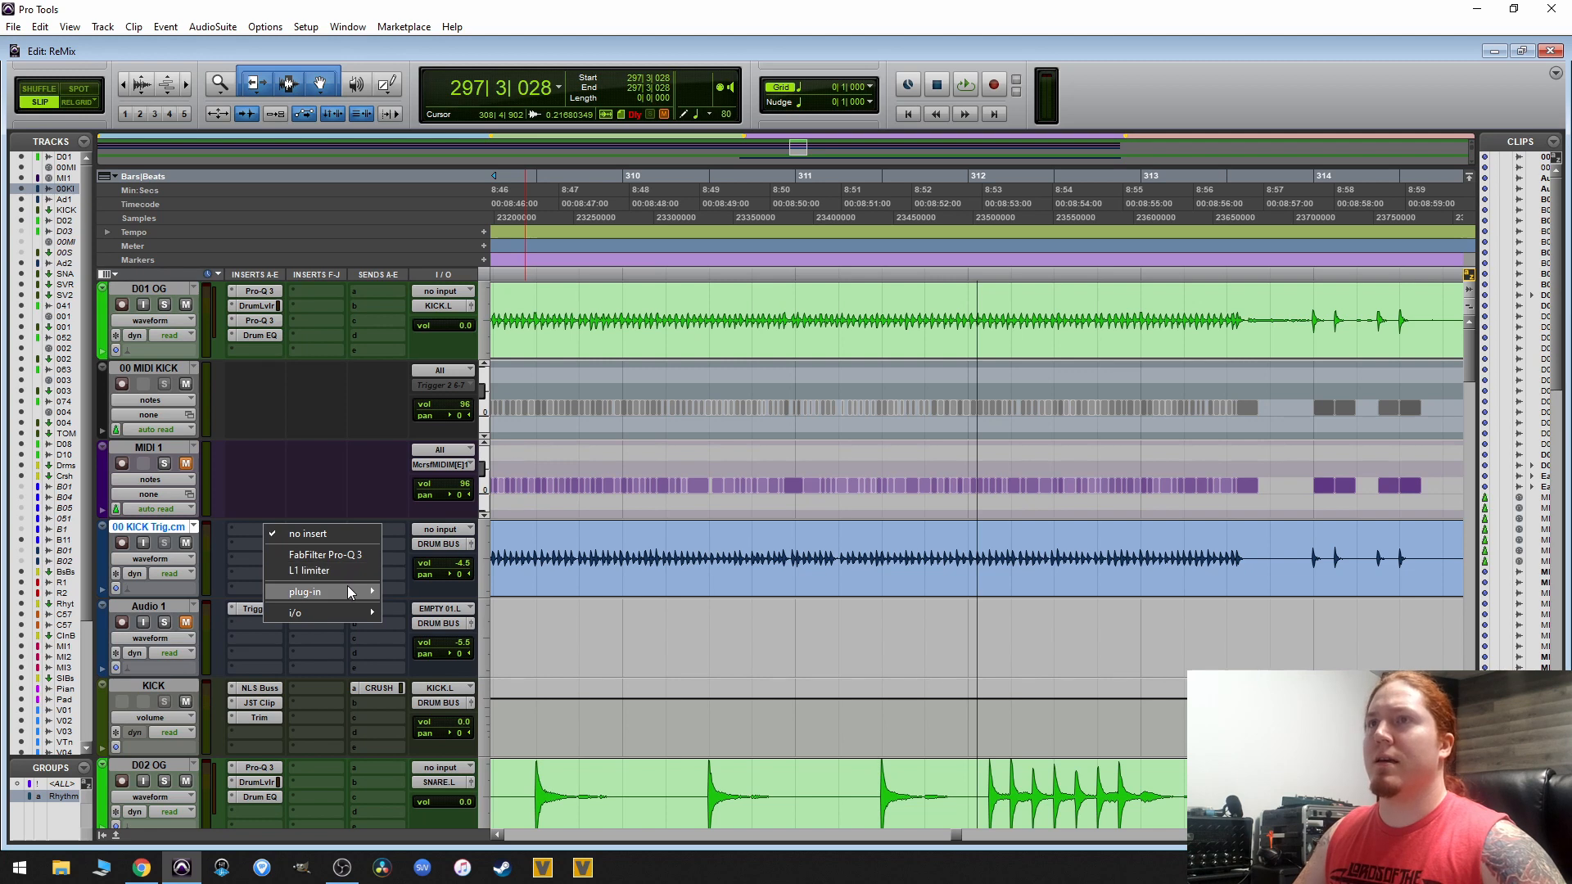
mouse_move(347, 590)
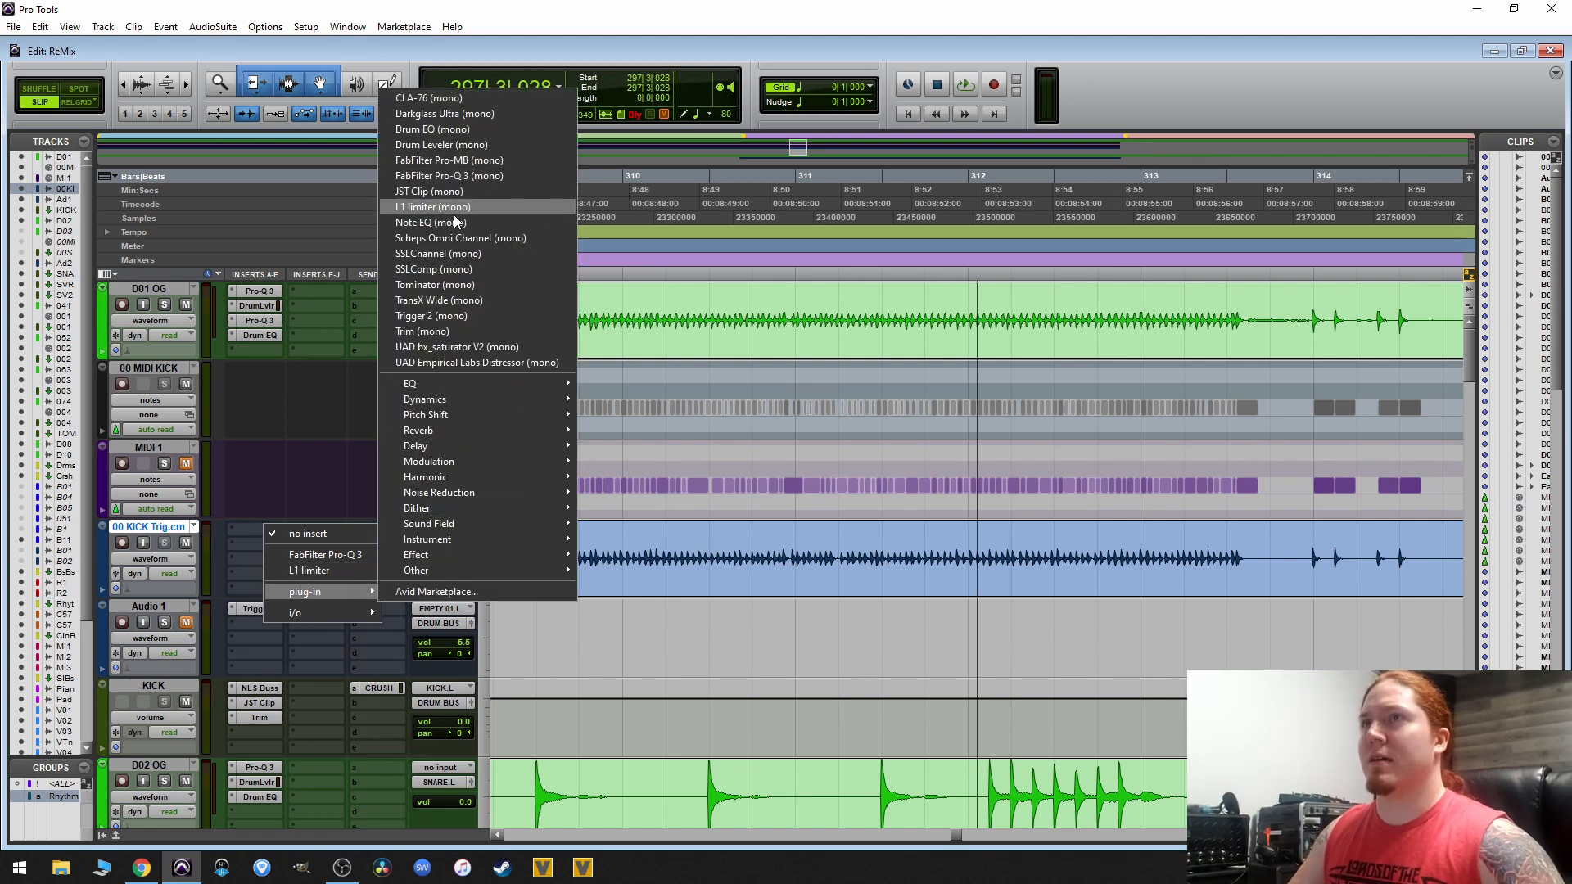
left_click(449, 255)
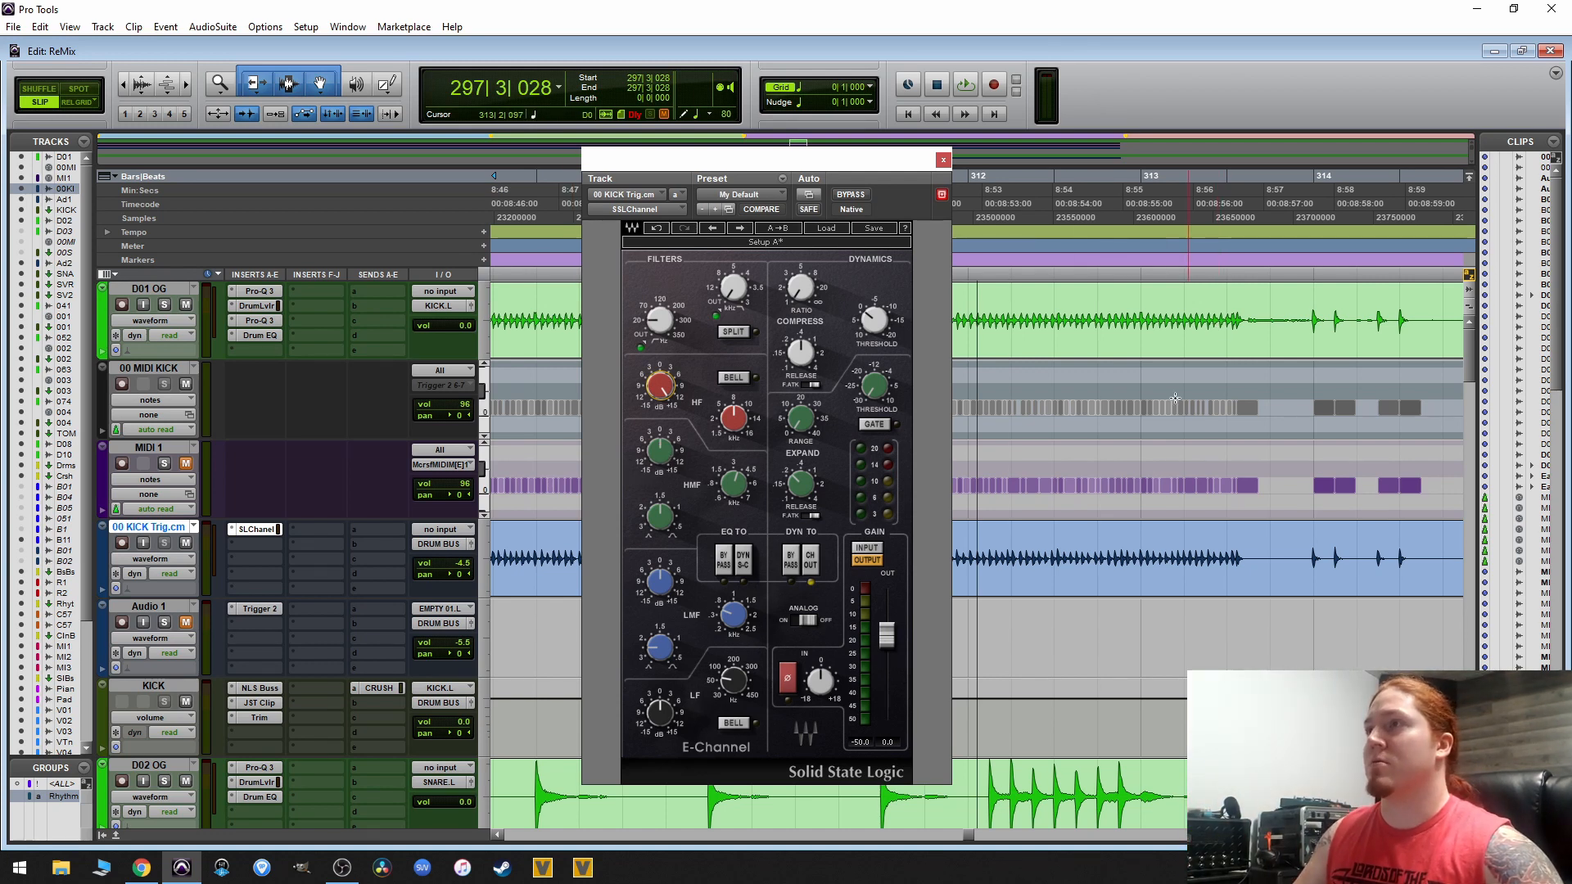
- Move the SSLChannel window clear of the waveforms and start playback from 305|6|643, just before the fast kick run
left_click(1025, 554)
key("r")
key("r")
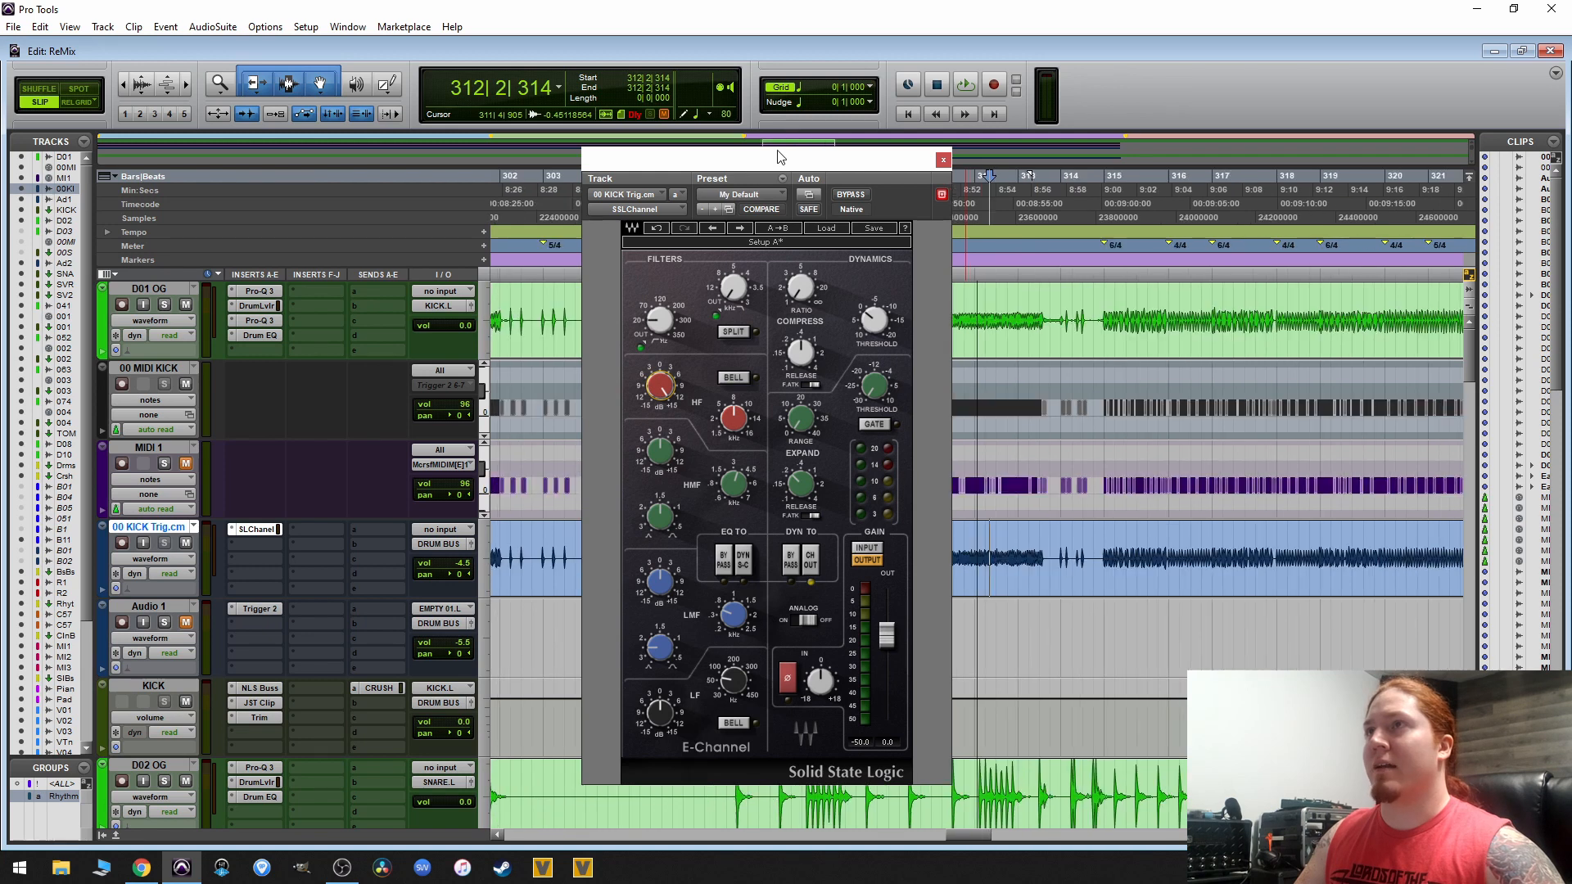
left_click_drag(776, 156, 417, 162)
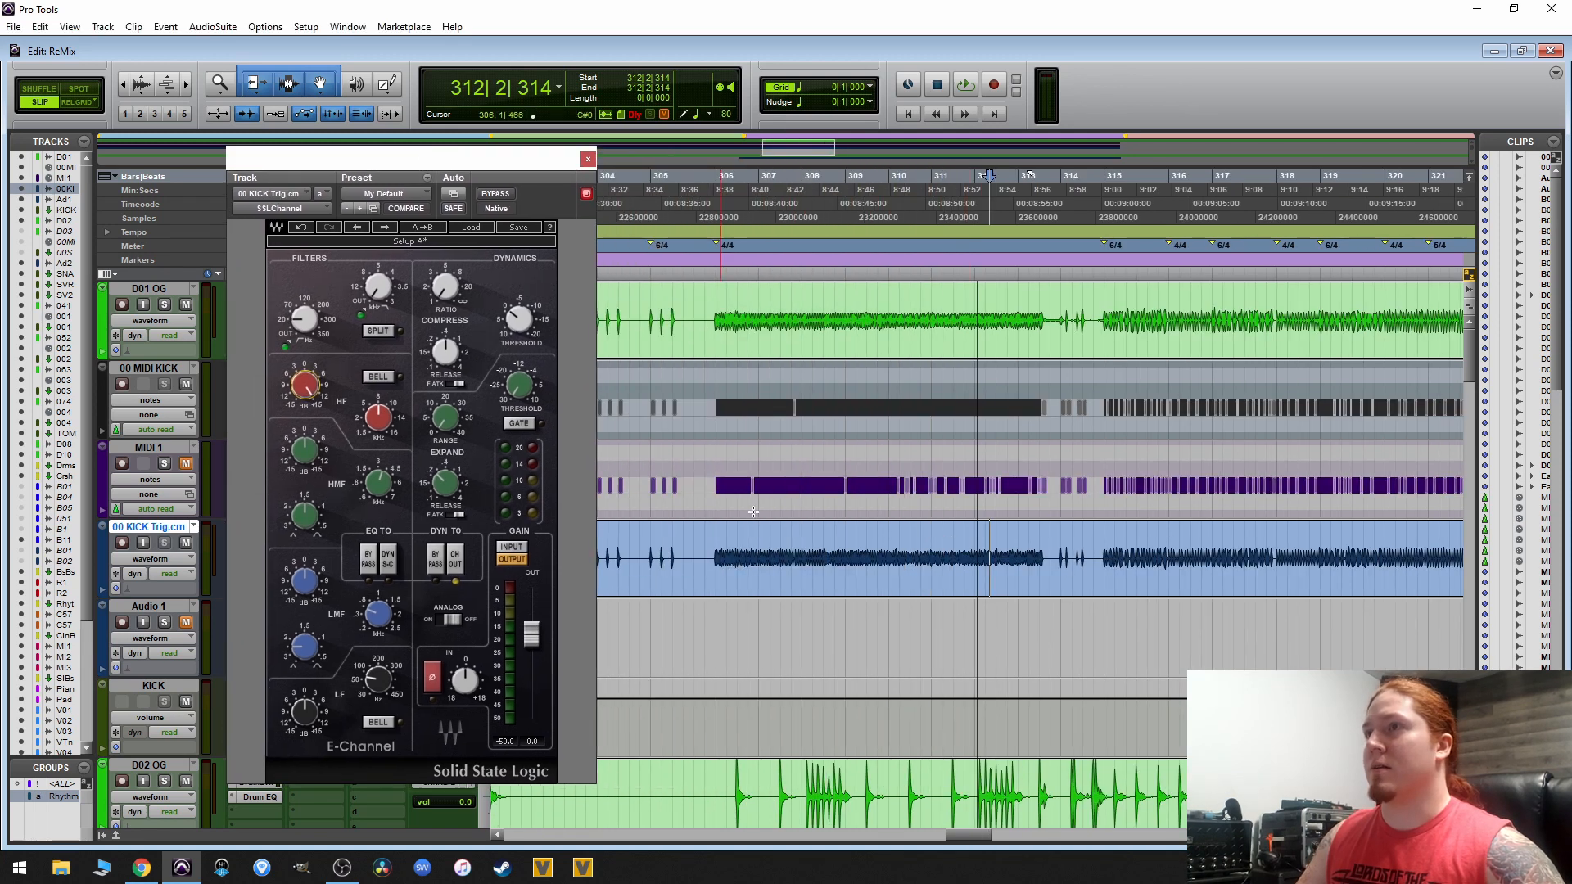
left_click(706, 544)
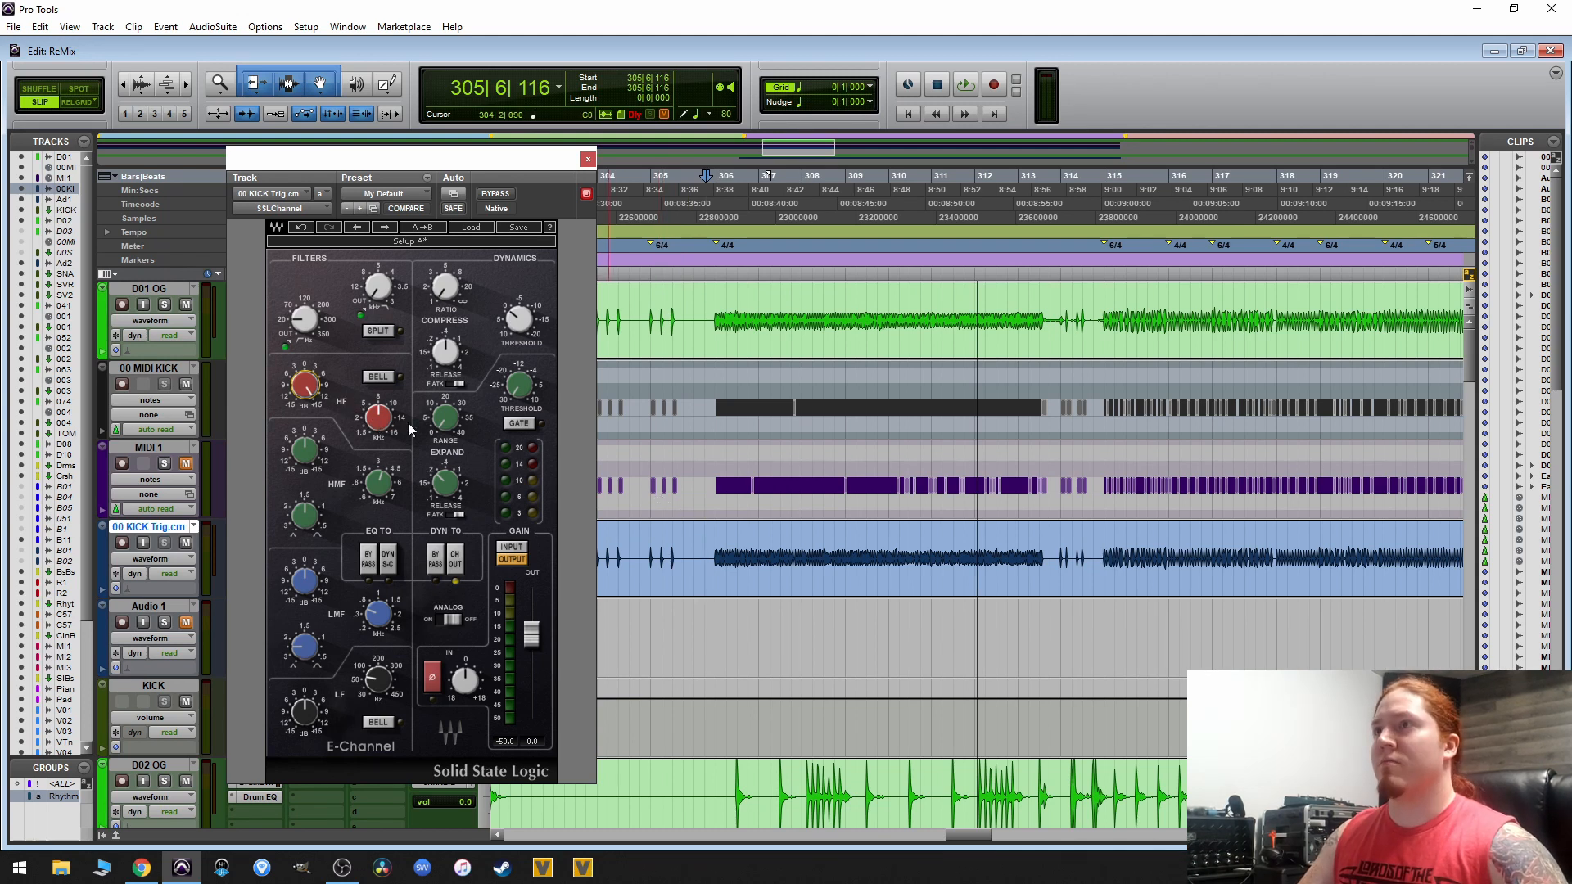
key("t")
key("t")
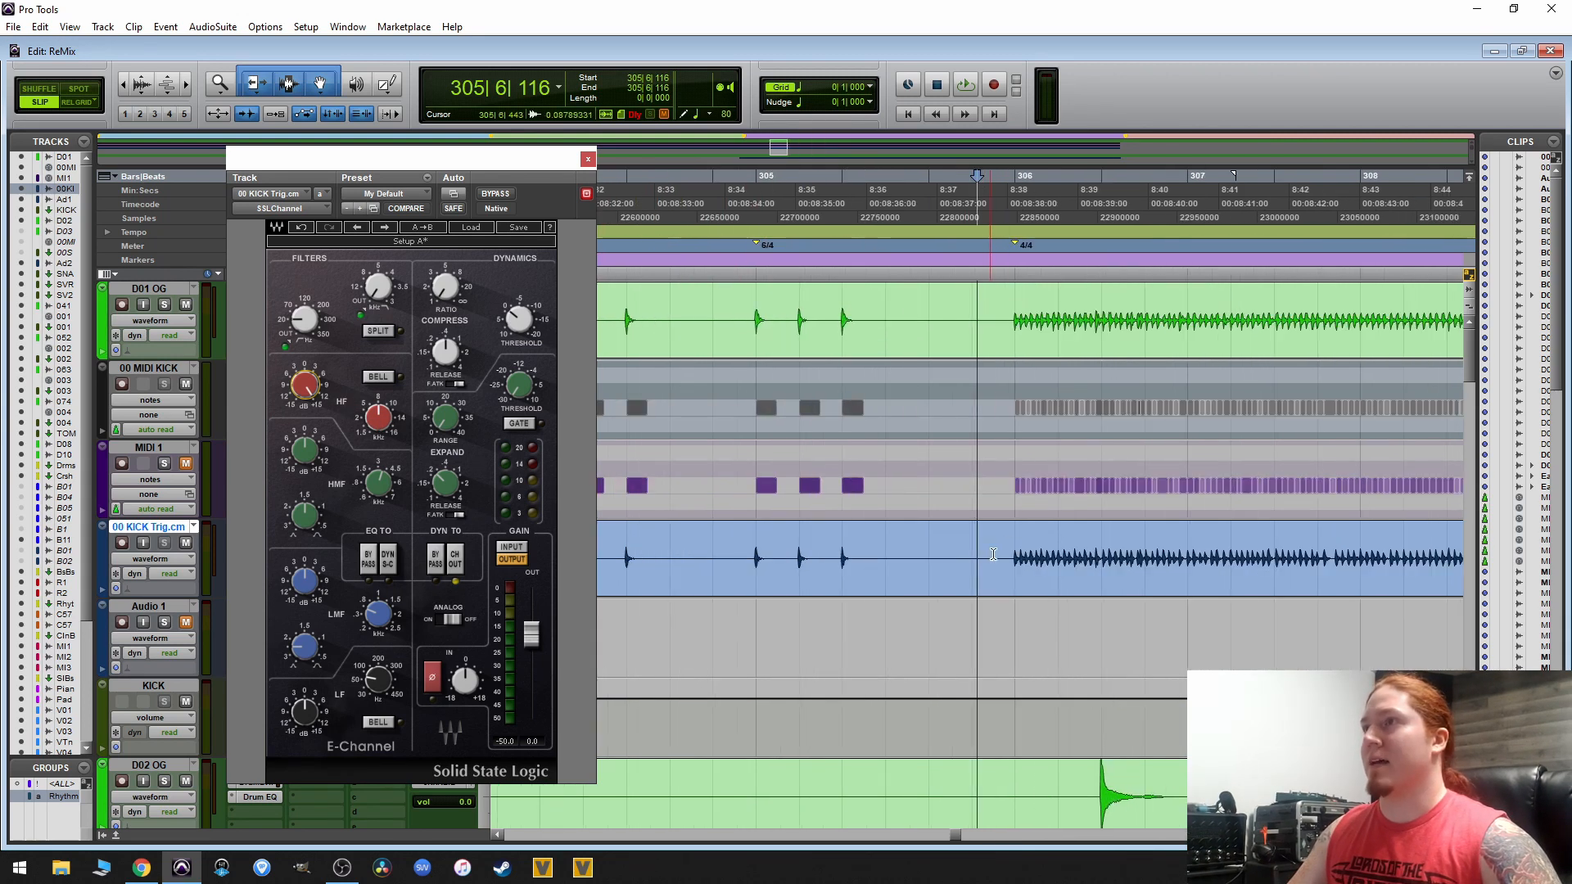
left_click(1002, 537)
key("space")
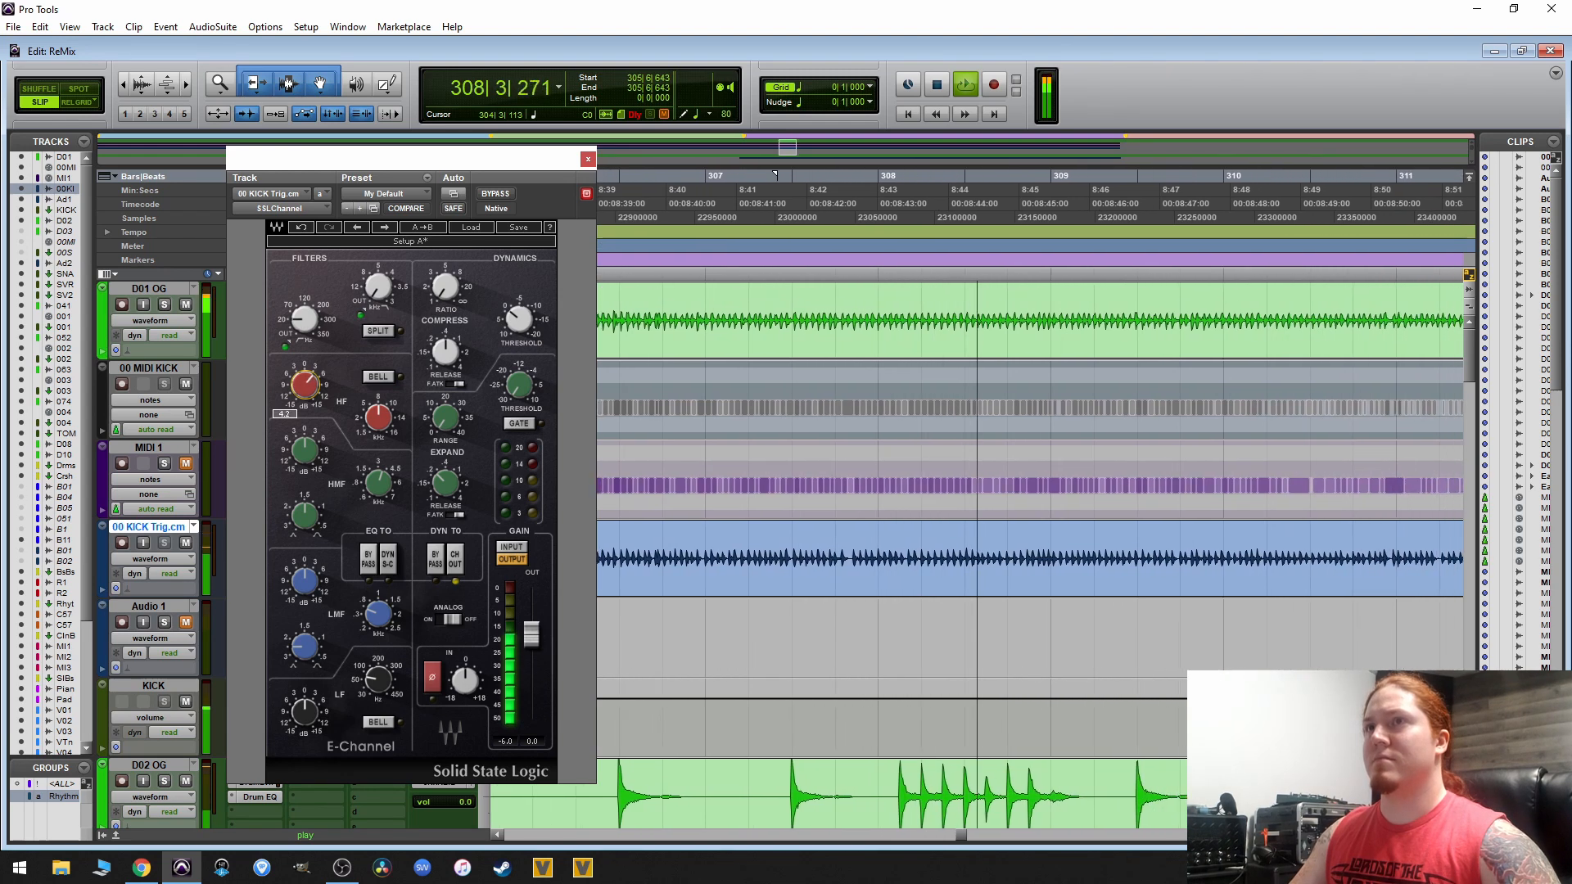
- Audition the bell shape on the SSLChannel HF band, switch back to shelf, and reduce the HF boost
left_click(379, 376)
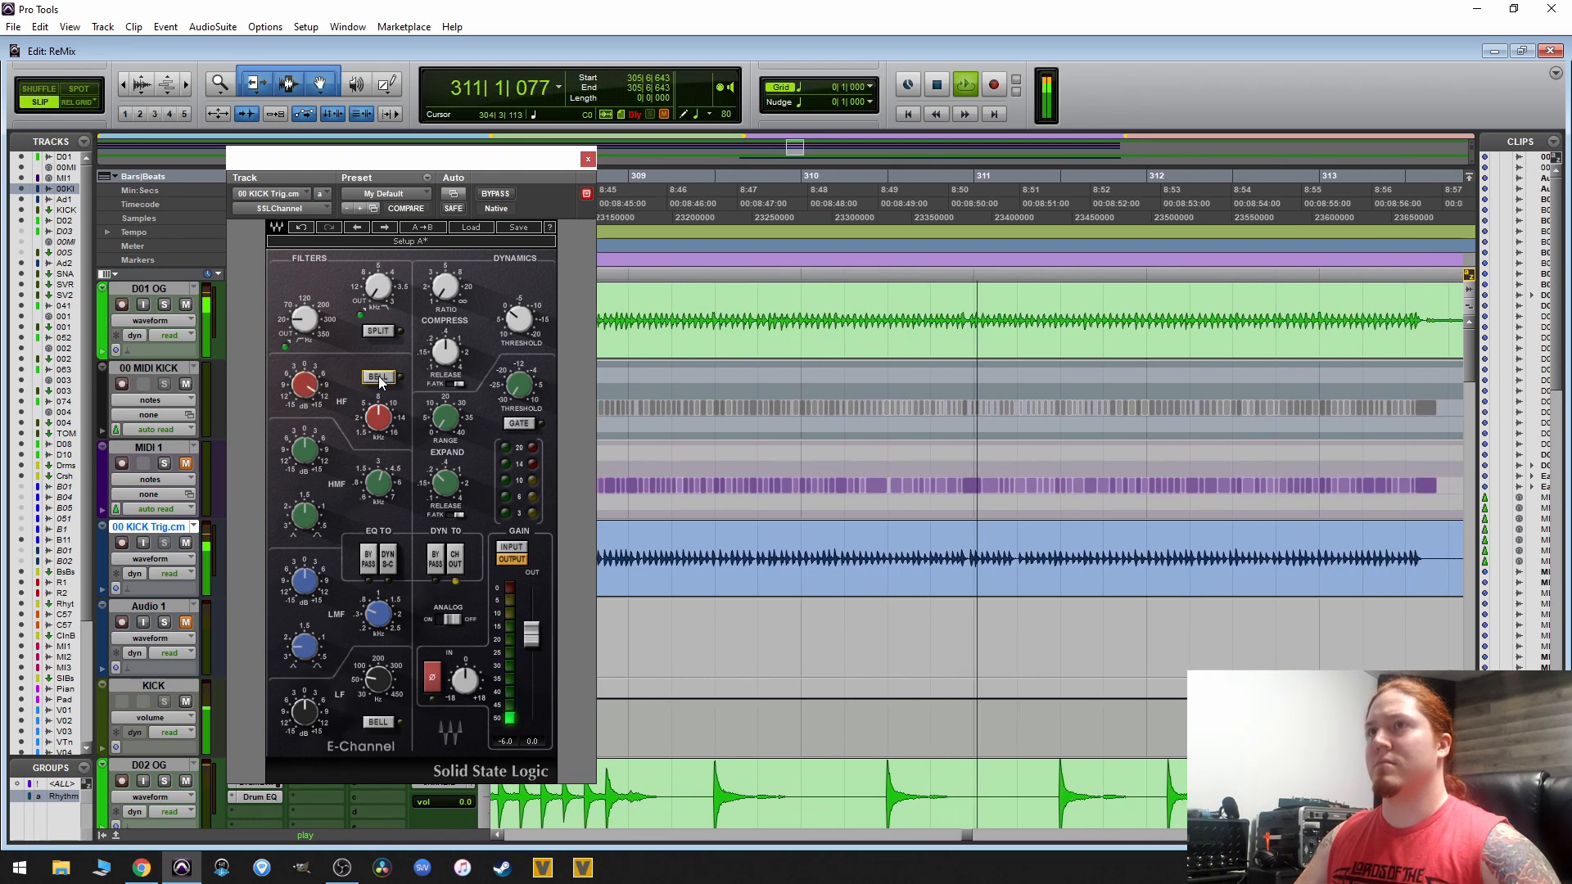
mouse_move(307, 387)
left_mouse_down()
mouse_move(306, 414)
mouse_move(306, 397)
left_mouse_up()
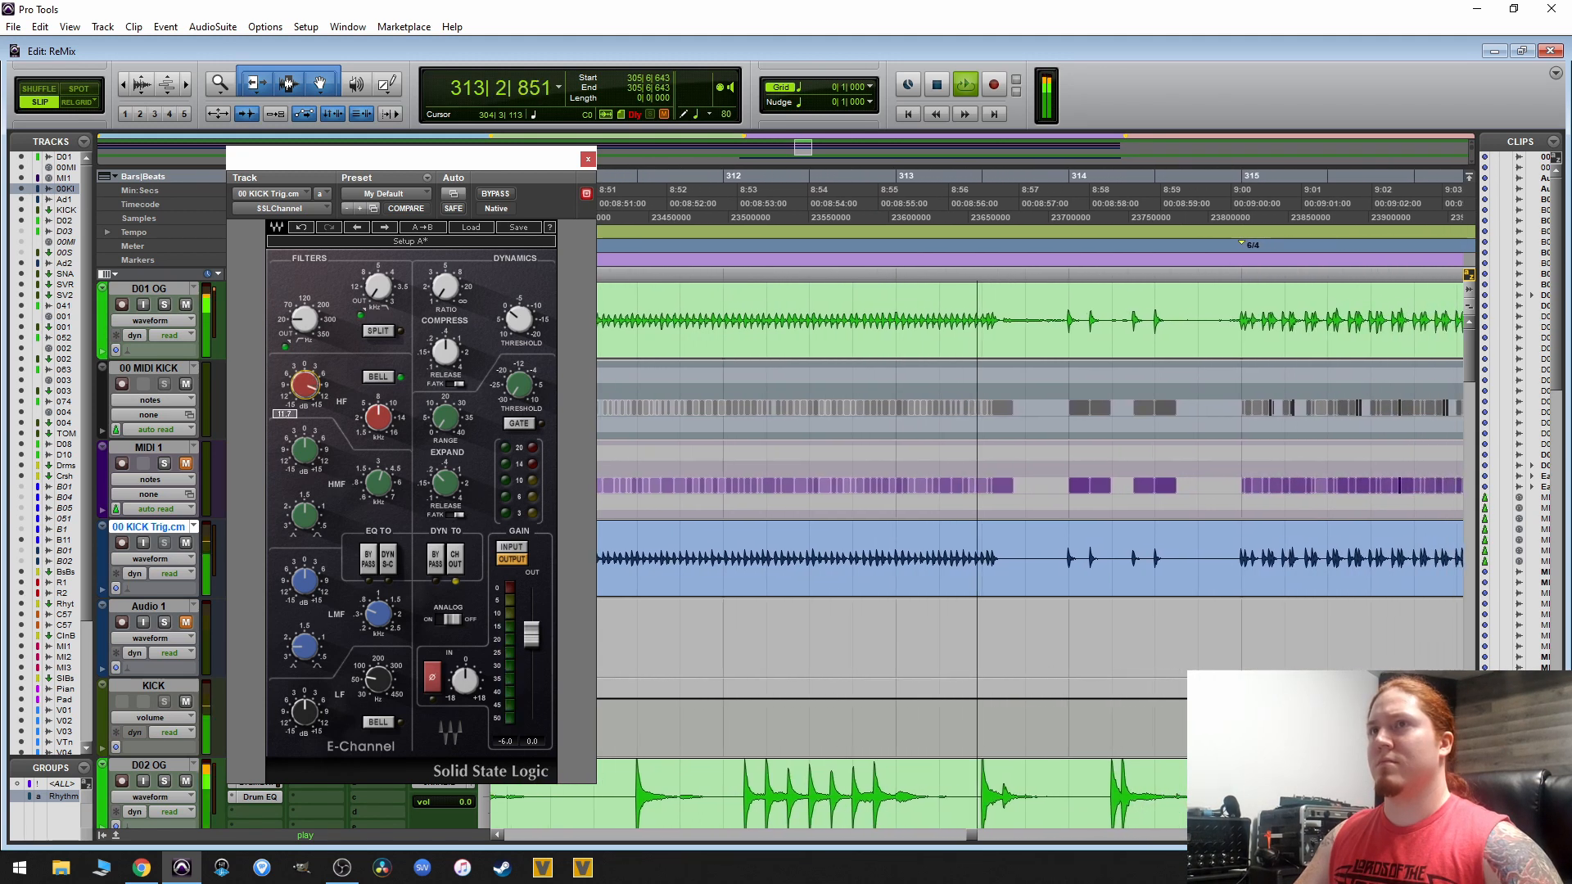
left_click(380, 377)
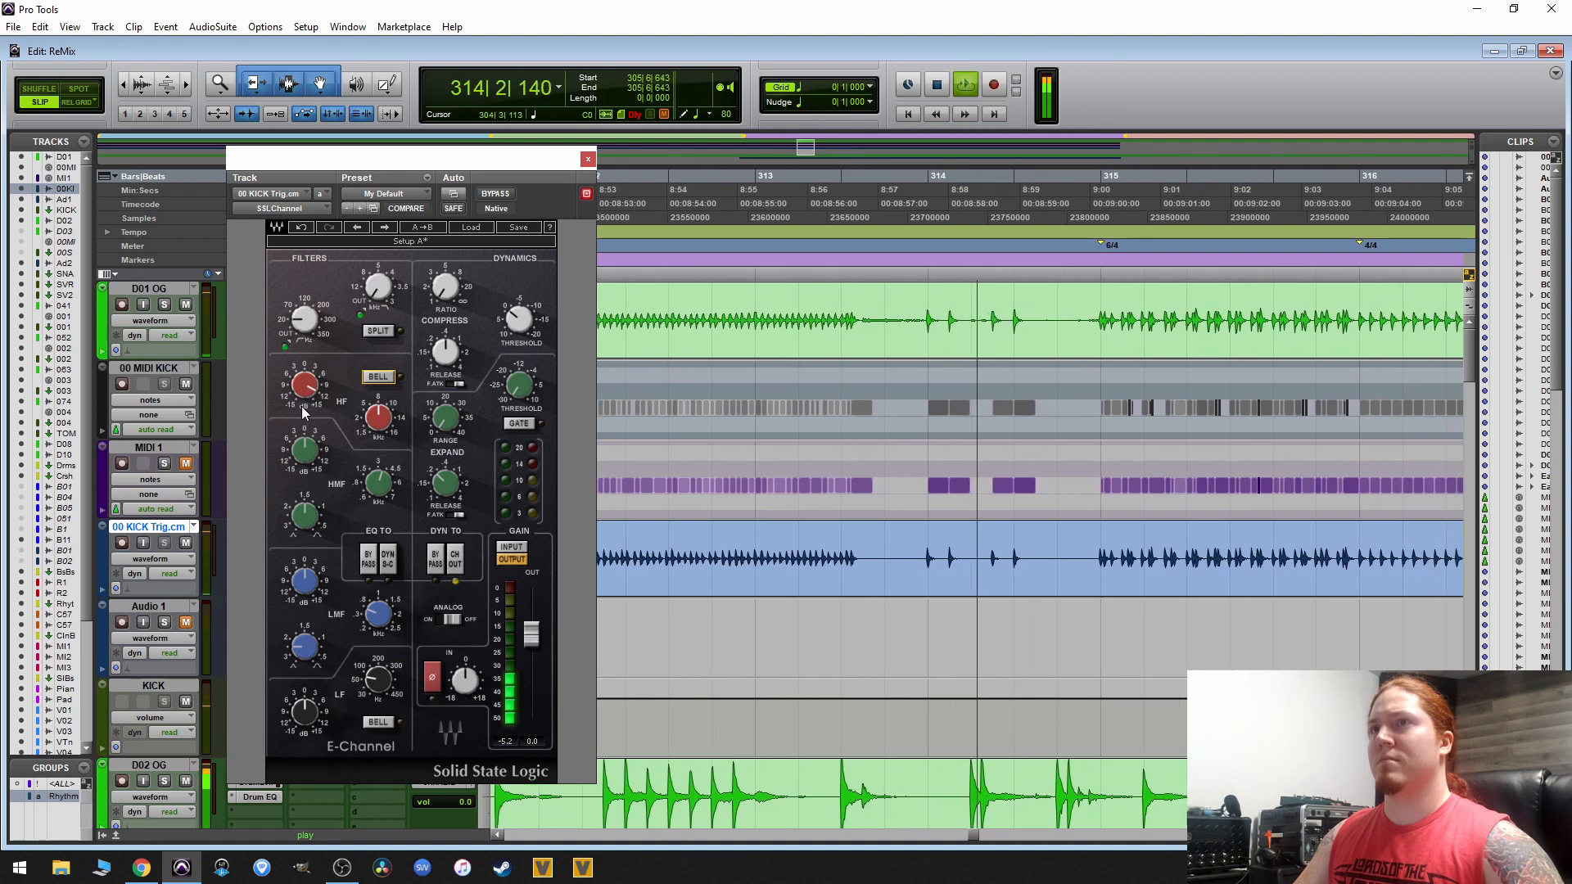
left_click_drag(304, 393, 305, 413)
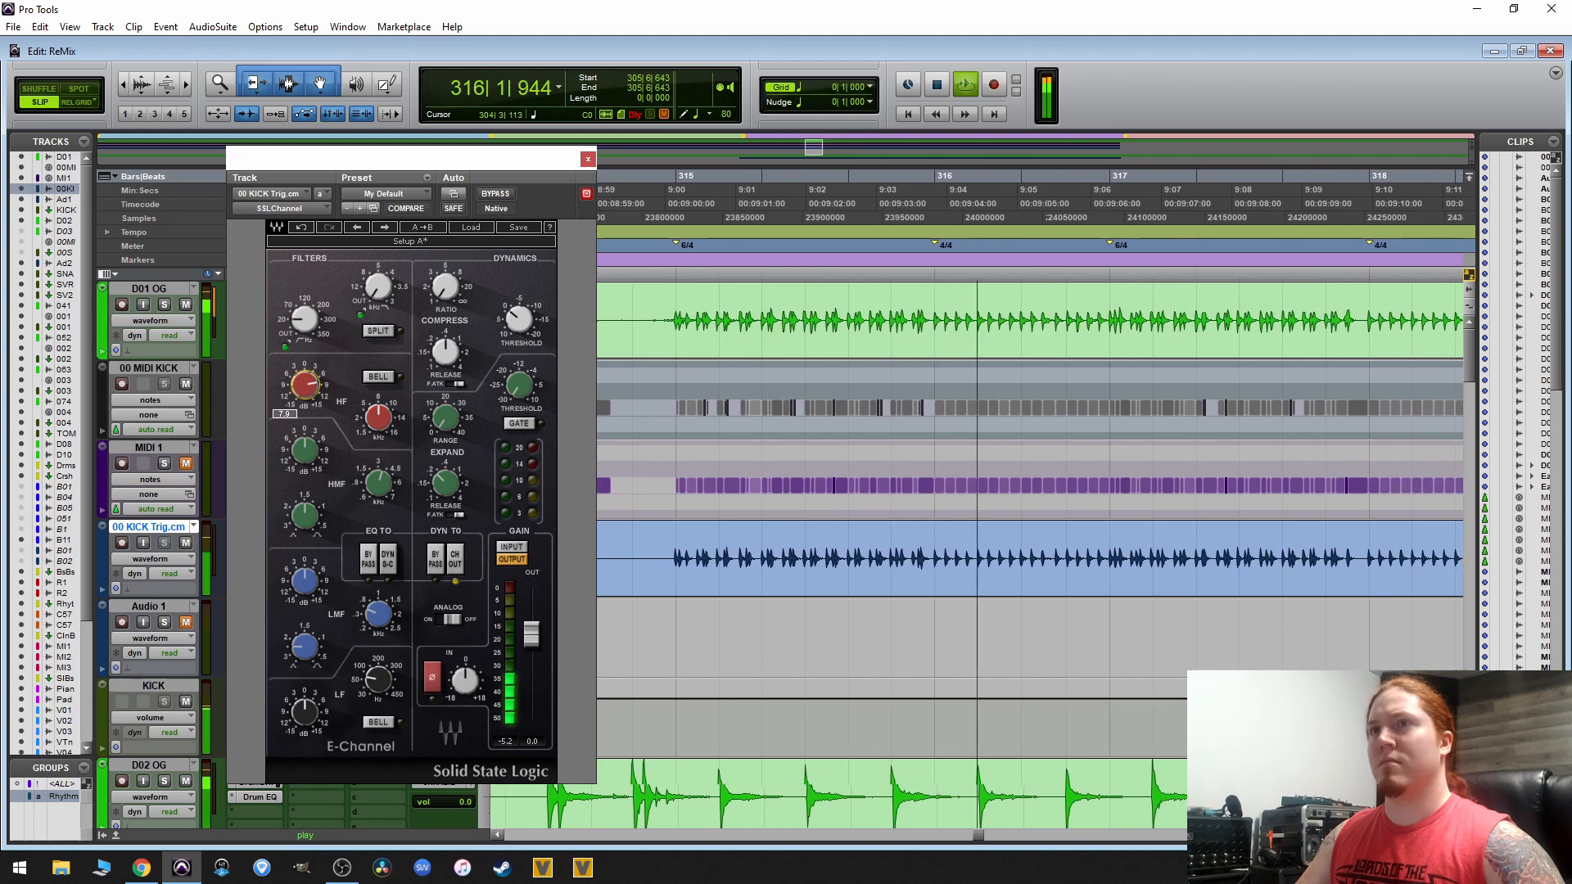
- Cut the SSLChannel LMF band on the triggered kick and adjust the band's frequency and Q during playback
left_click(307, 586)
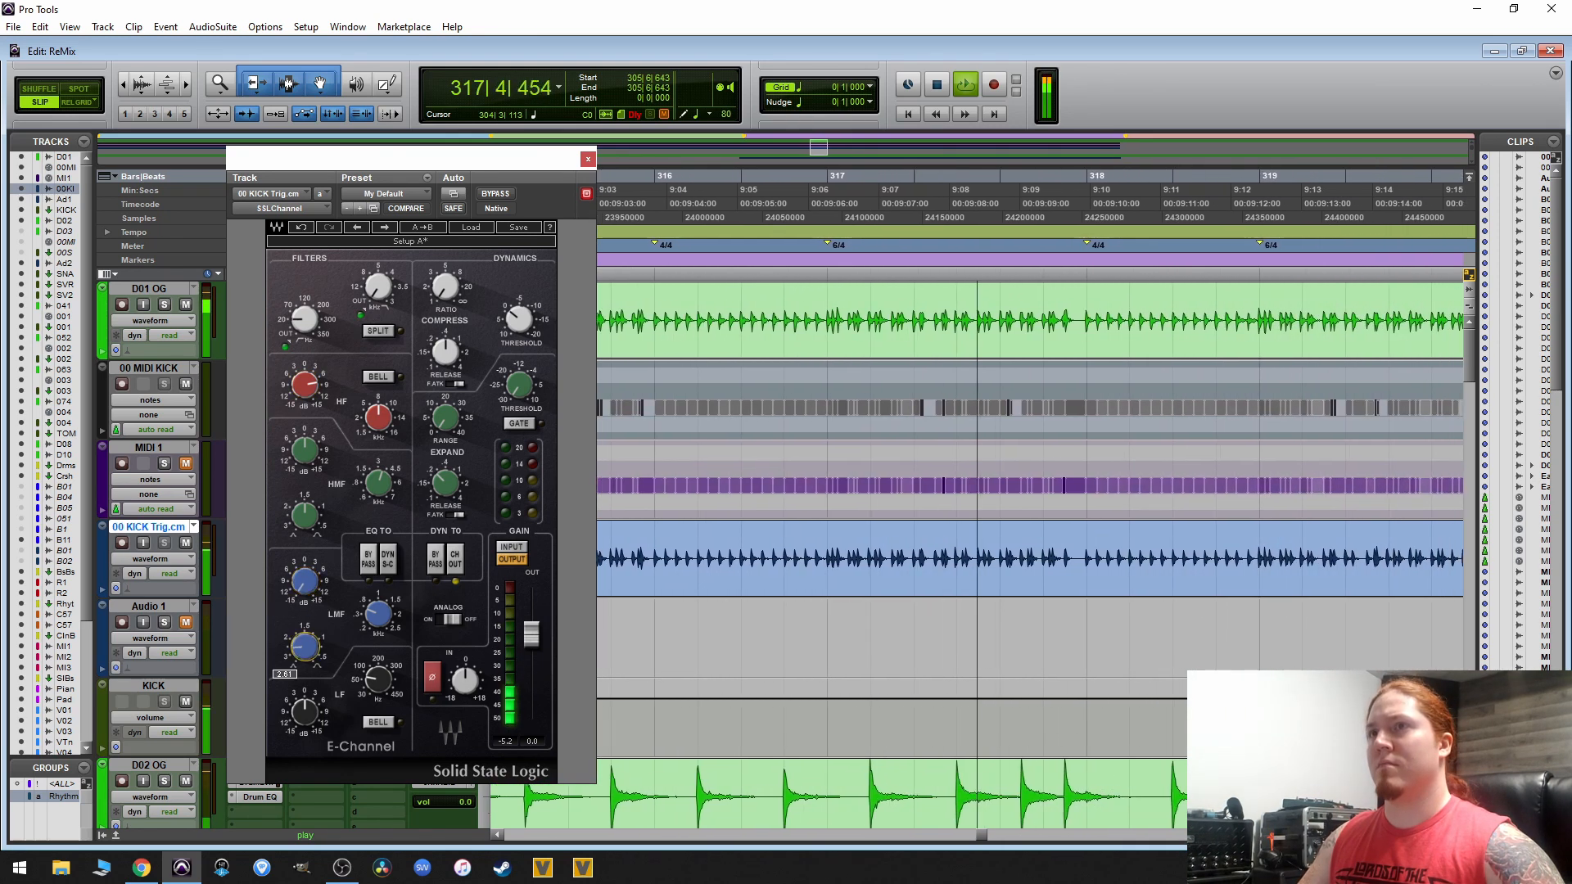
left_click(377, 614)
left_click_drag(377, 614, 377, 597)
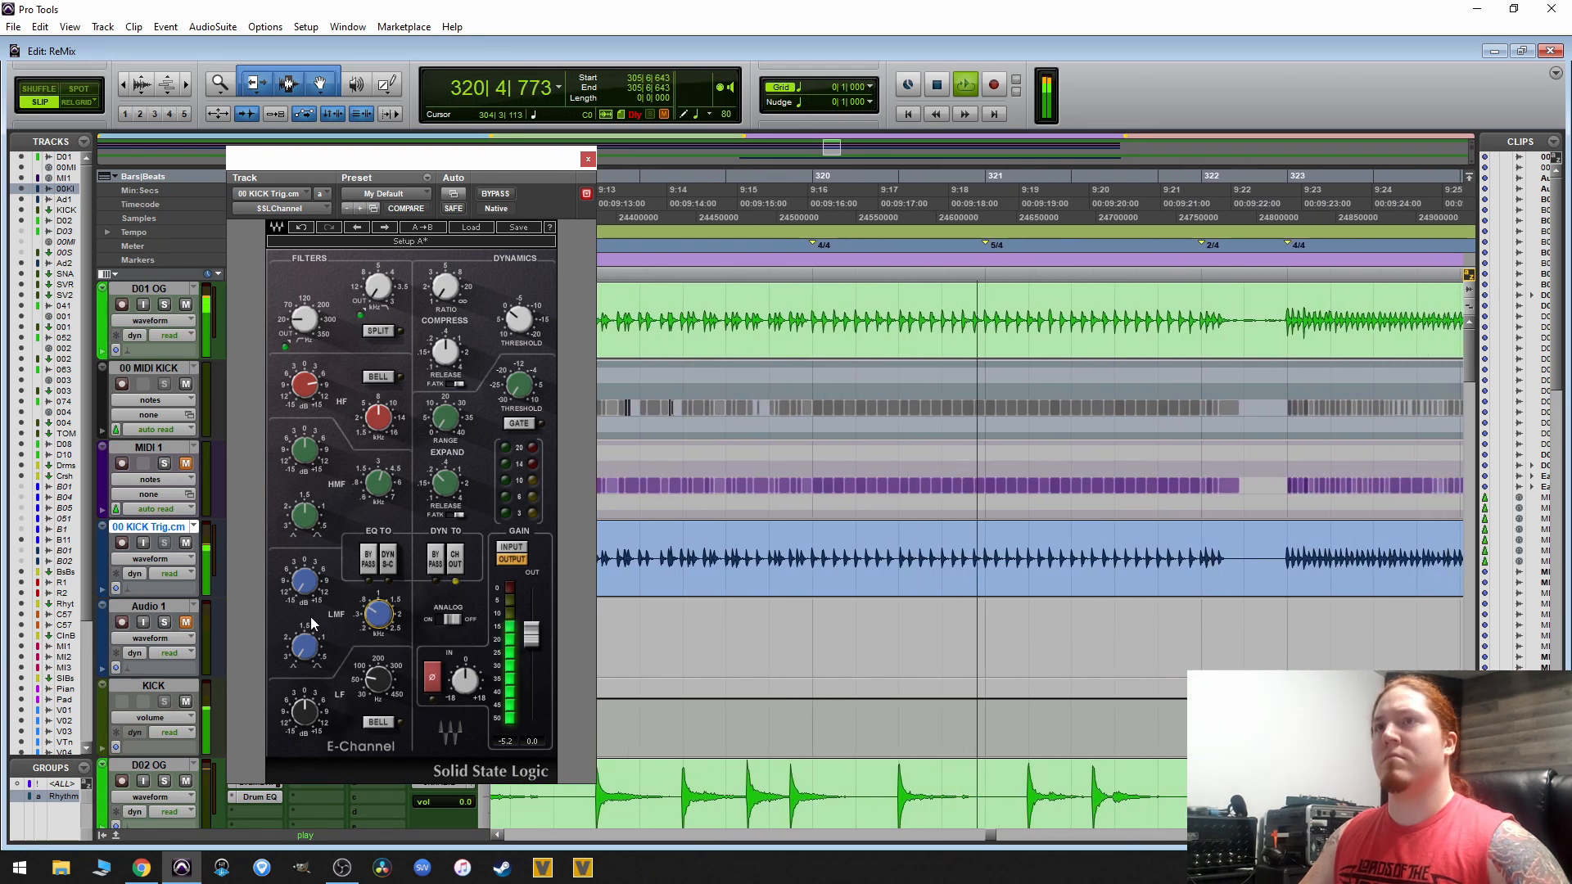
mouse_move(305, 647)
left_mouse_down()
mouse_move(305, 605)
mouse_move(305, 634)
left_mouse_up()
left_click_drag(305, 581, 304, 599)
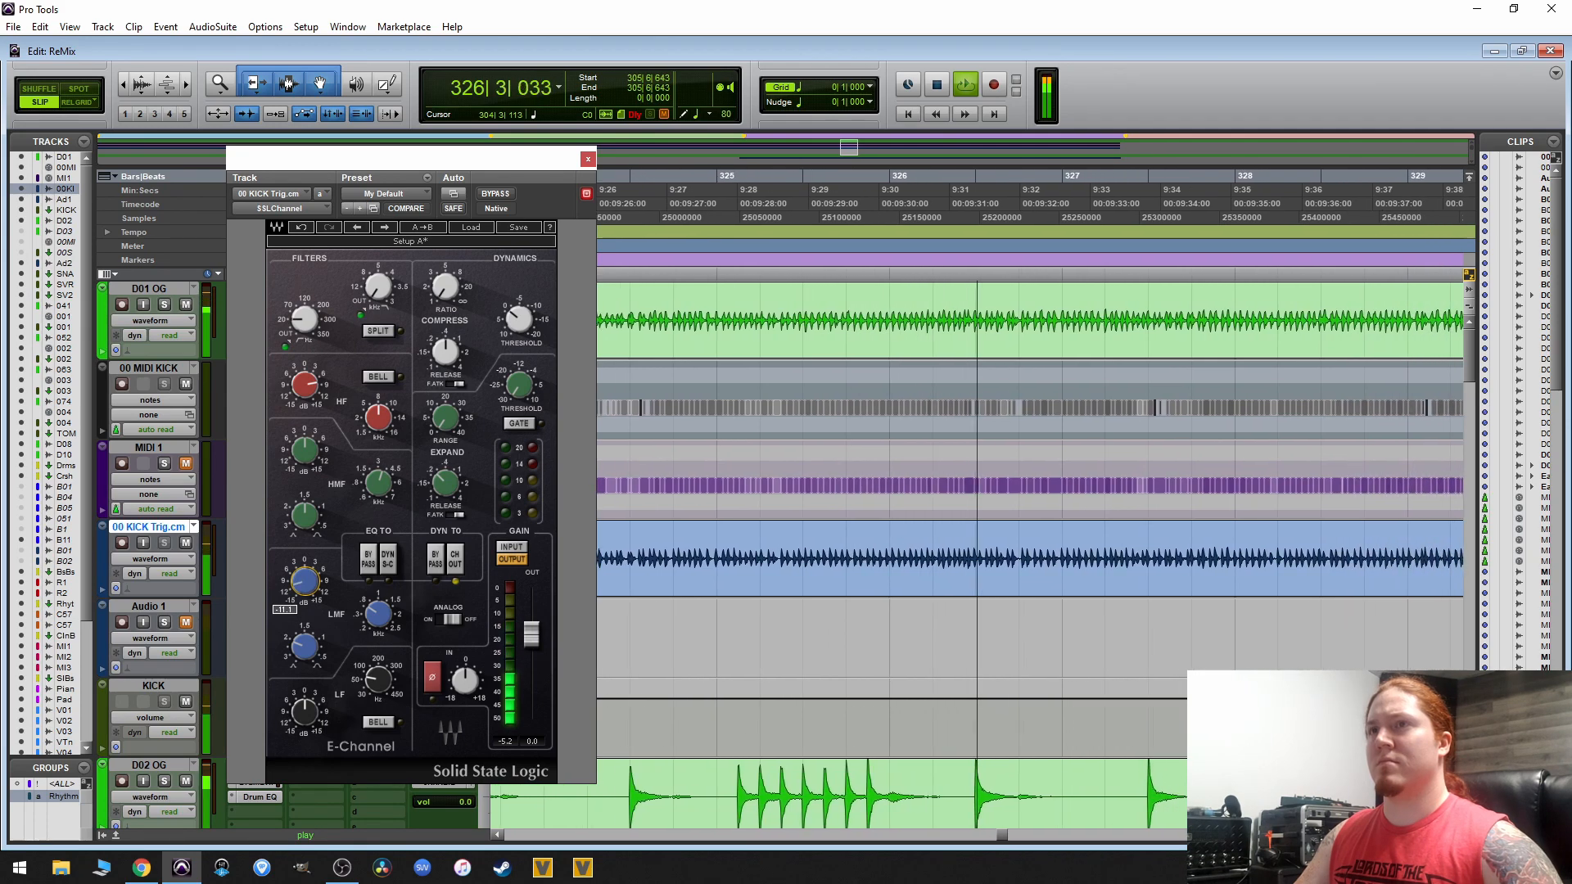
- Switch the SSLChannel LF band to bell and adjust its frequency and gain on the triggered kick
left_click(378, 722)
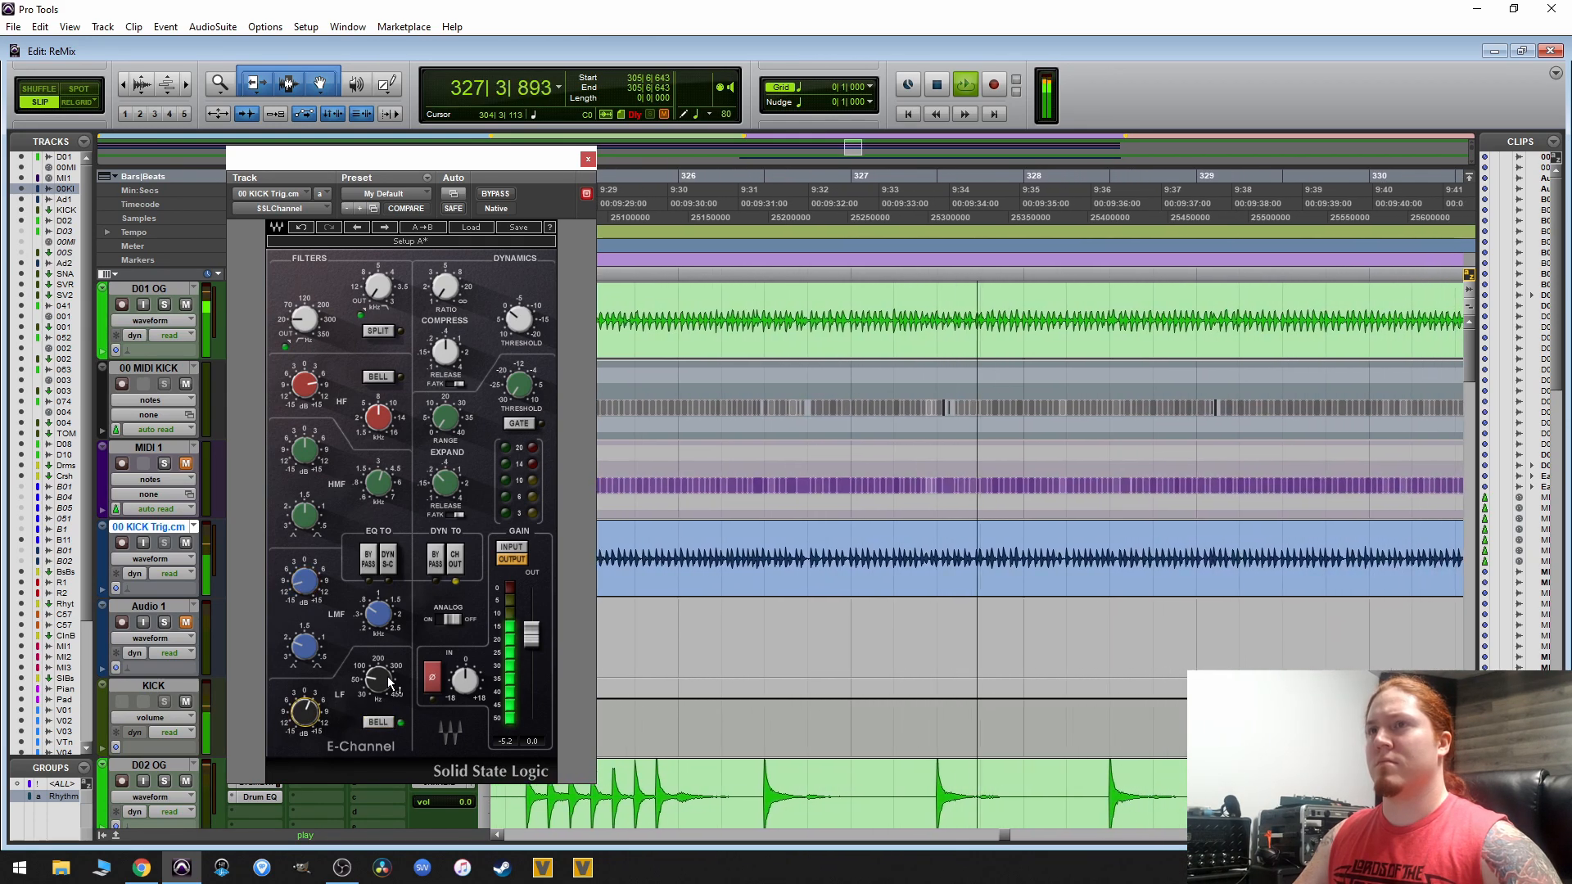
left_click_drag(388, 683, 388, 681)
left_click_drag(306, 714, 307, 712)
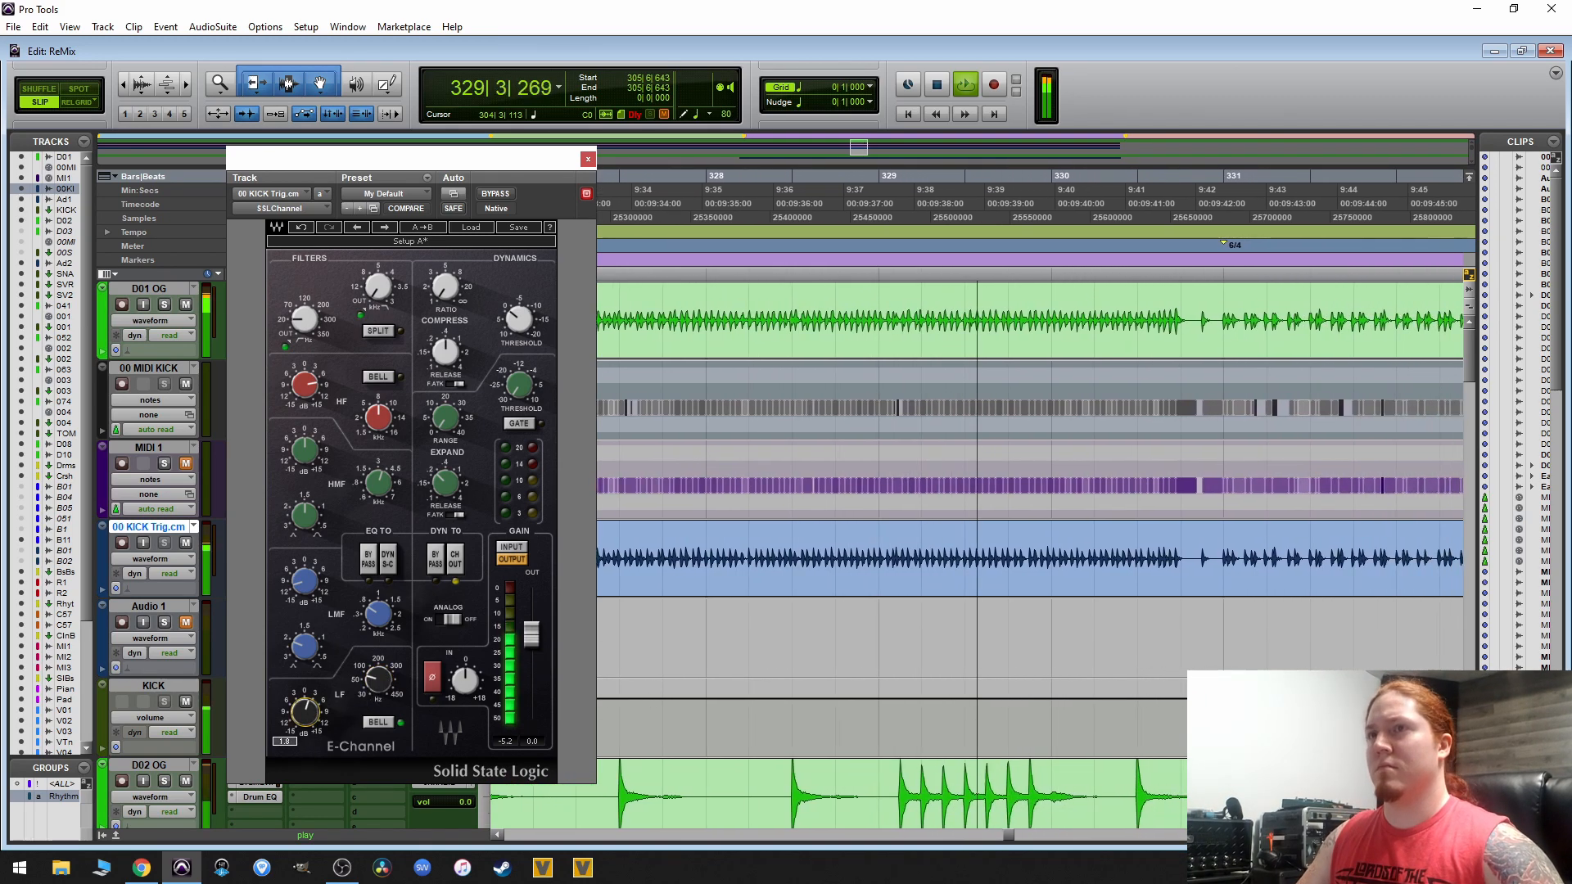
- Toggle the SSLChannel polarity on the triggered kick, close the plug-in window and stop playback
left_click(436, 684)
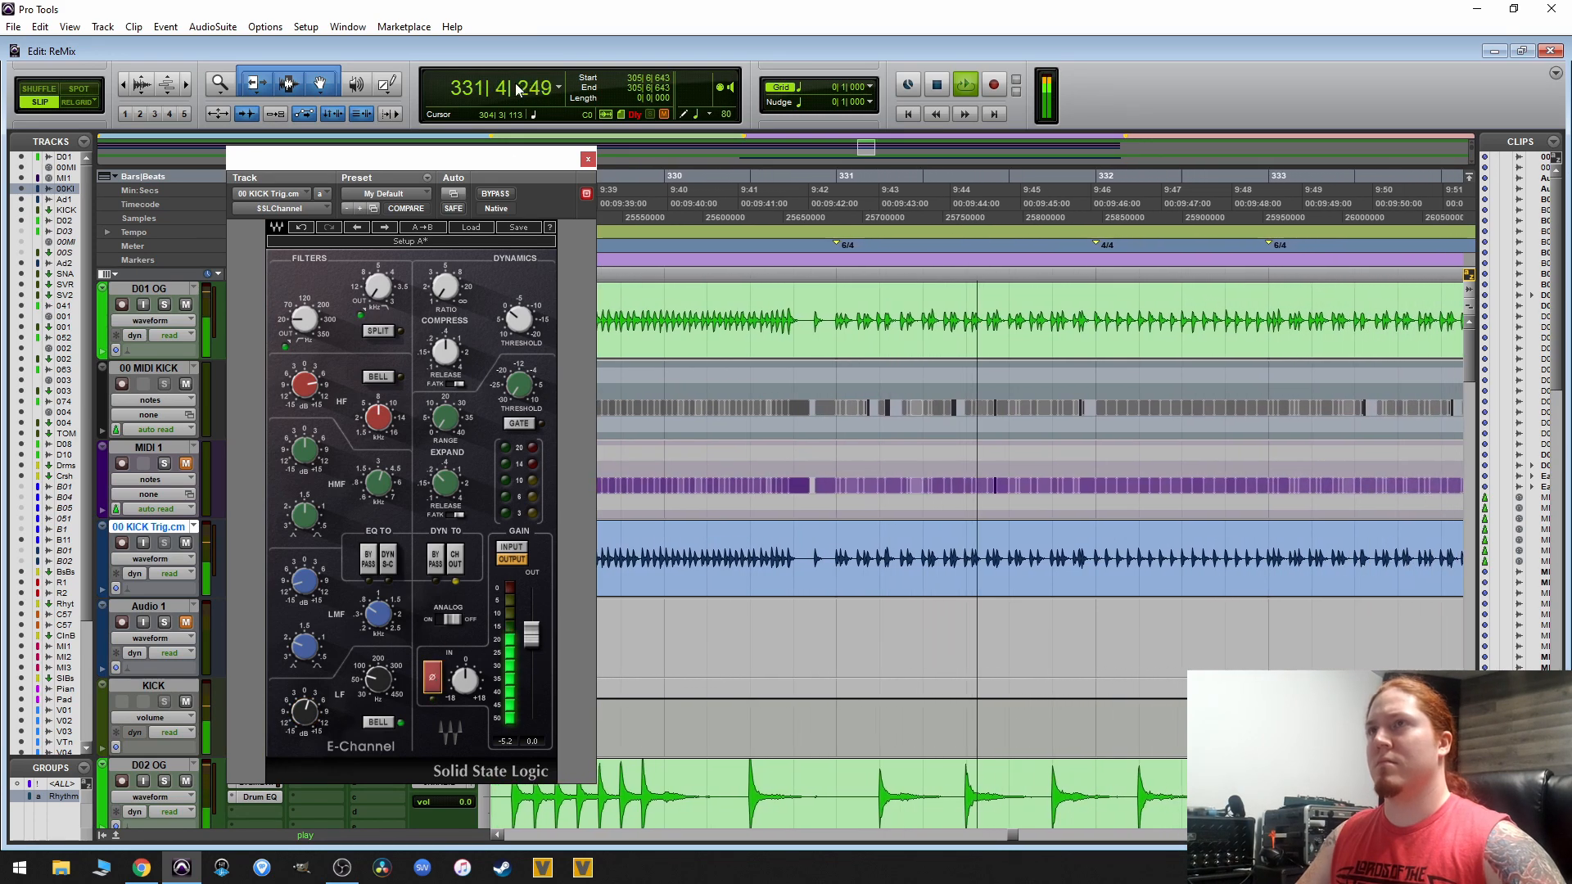
left_click(588, 159)
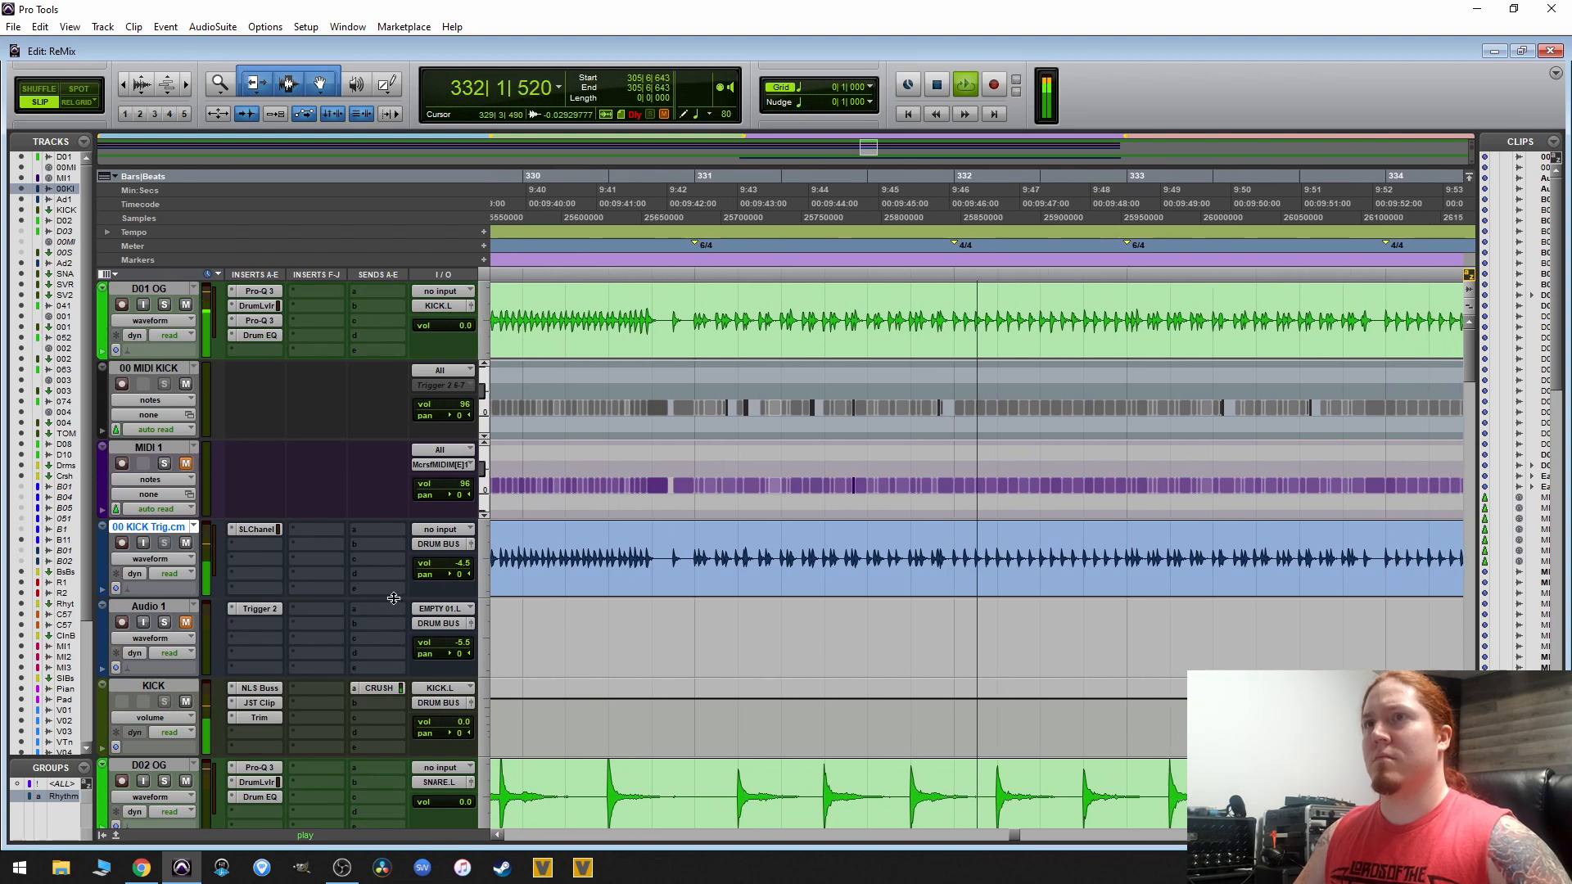
key("r")
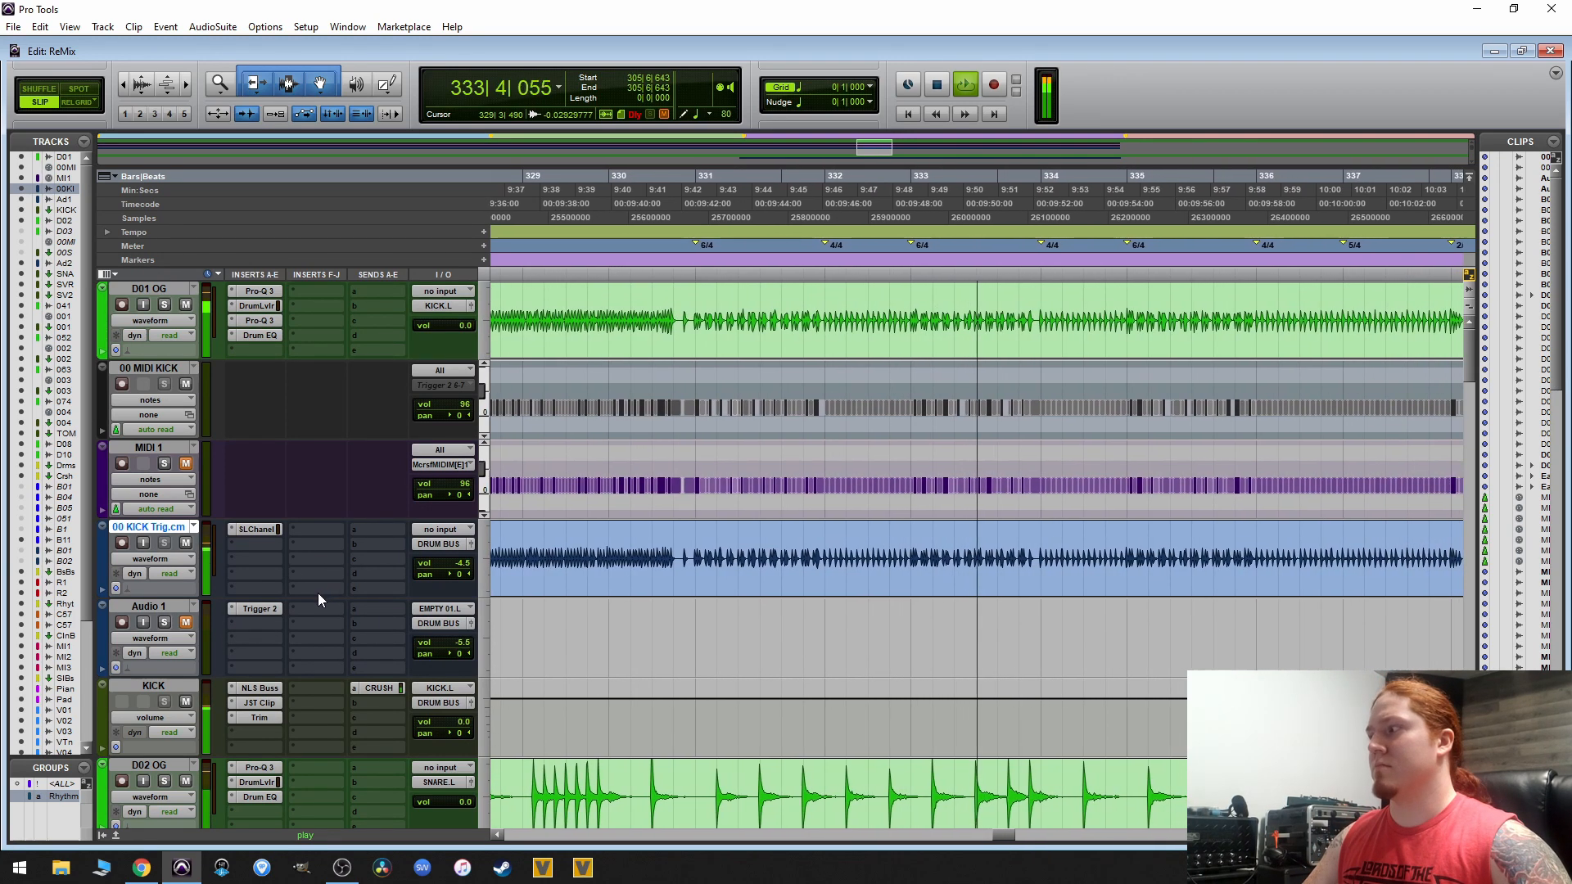
key("space")
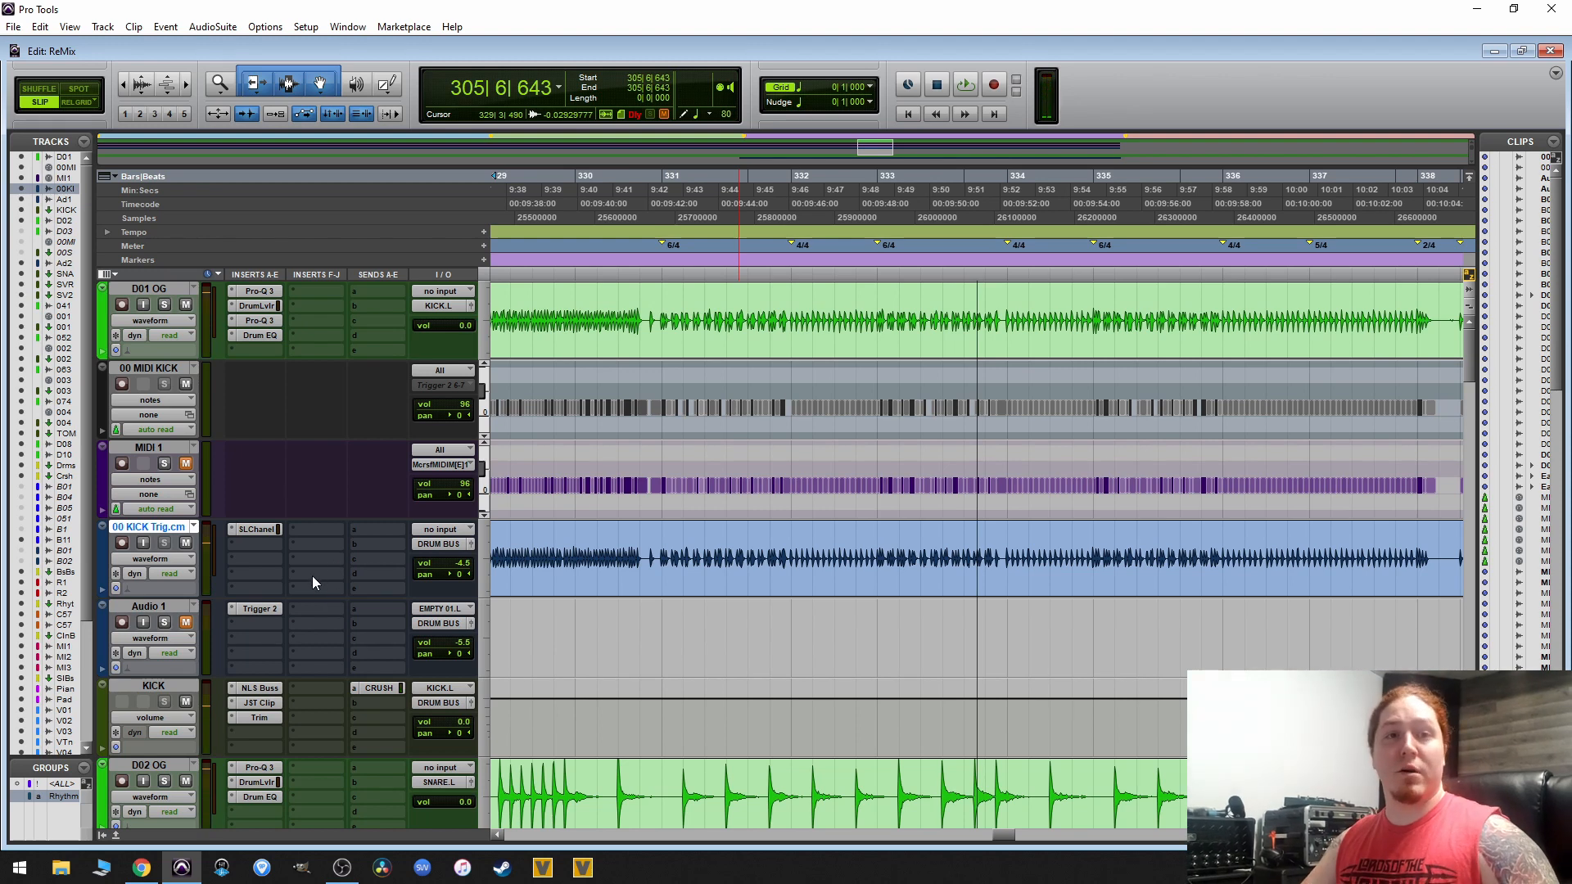
- Return to the start of the Ancient One kick and create a new stereo instrument track below 00 MIDI KICK
key("r")
key("r")
key("r")
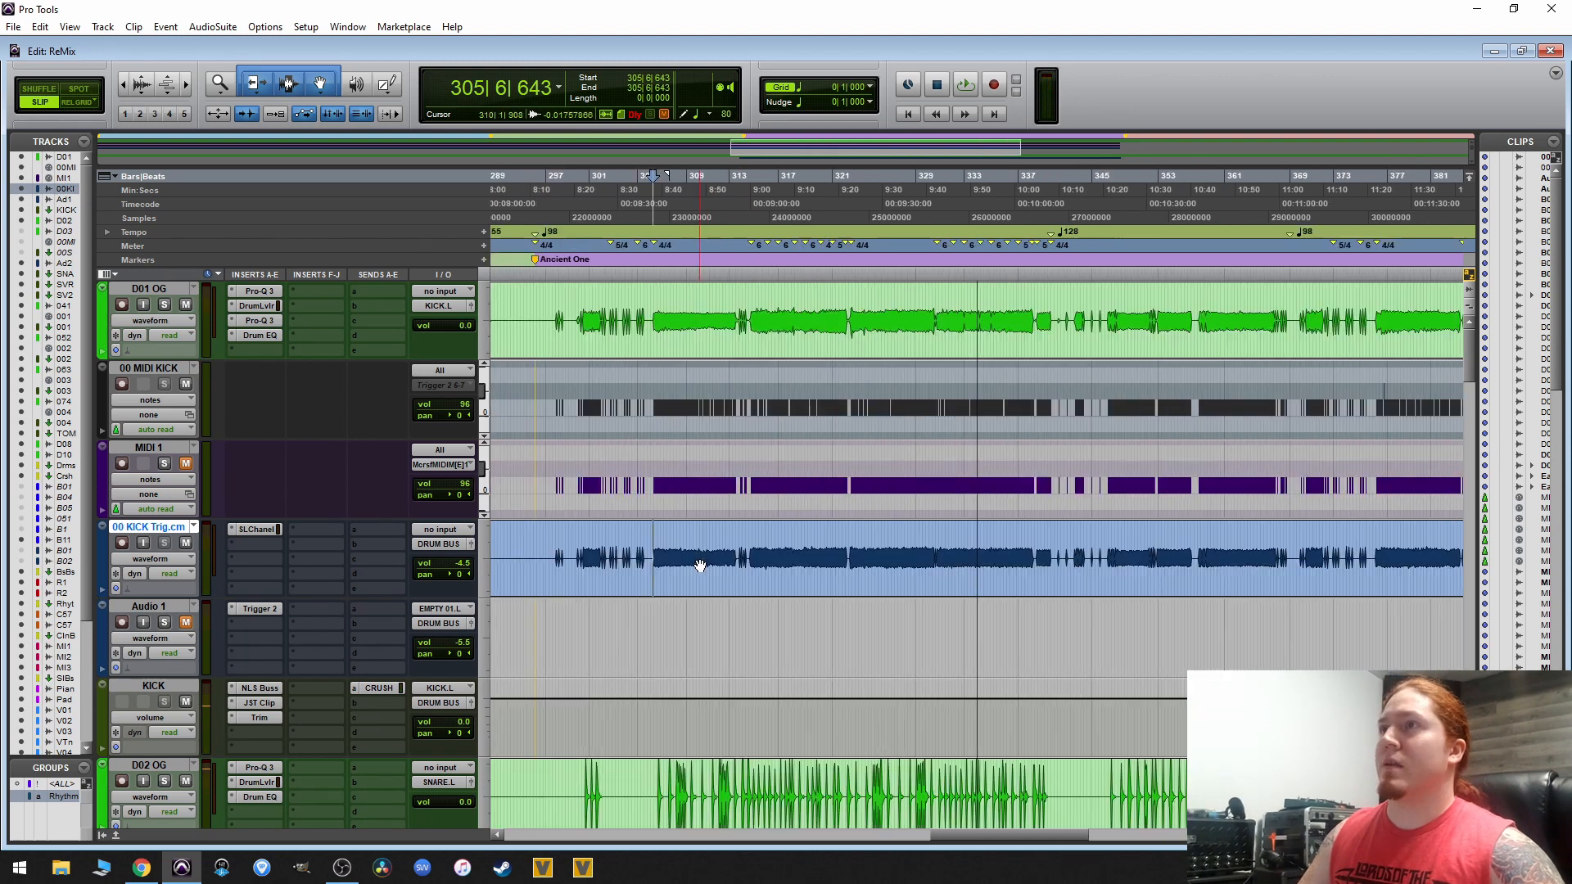
left_click(564, 318)
key("t")
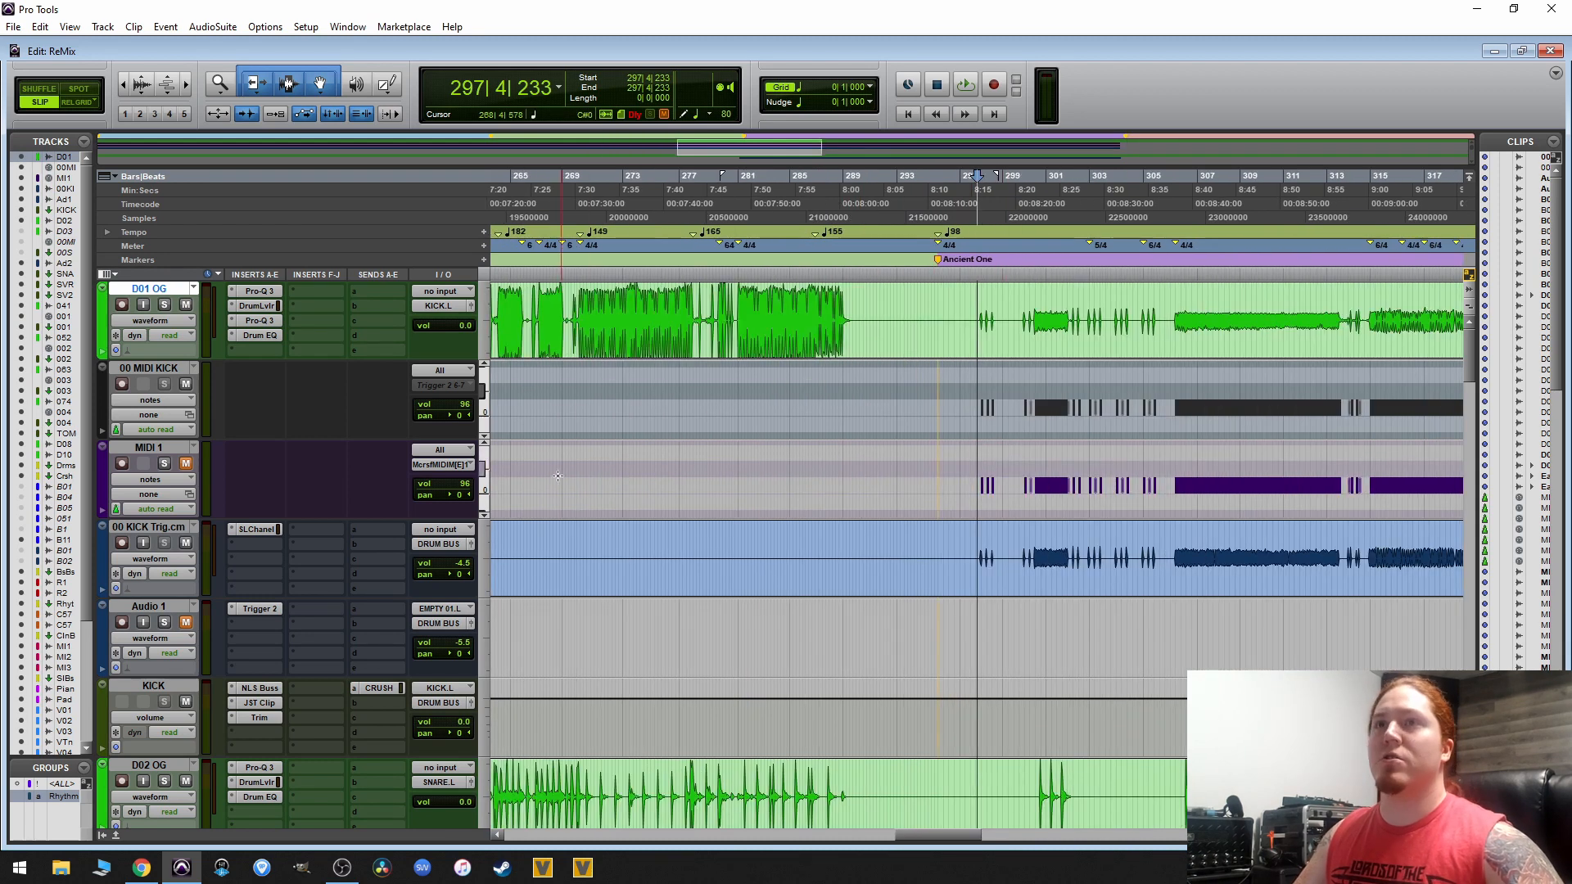
left_click_drag(988, 387, 1053, 391)
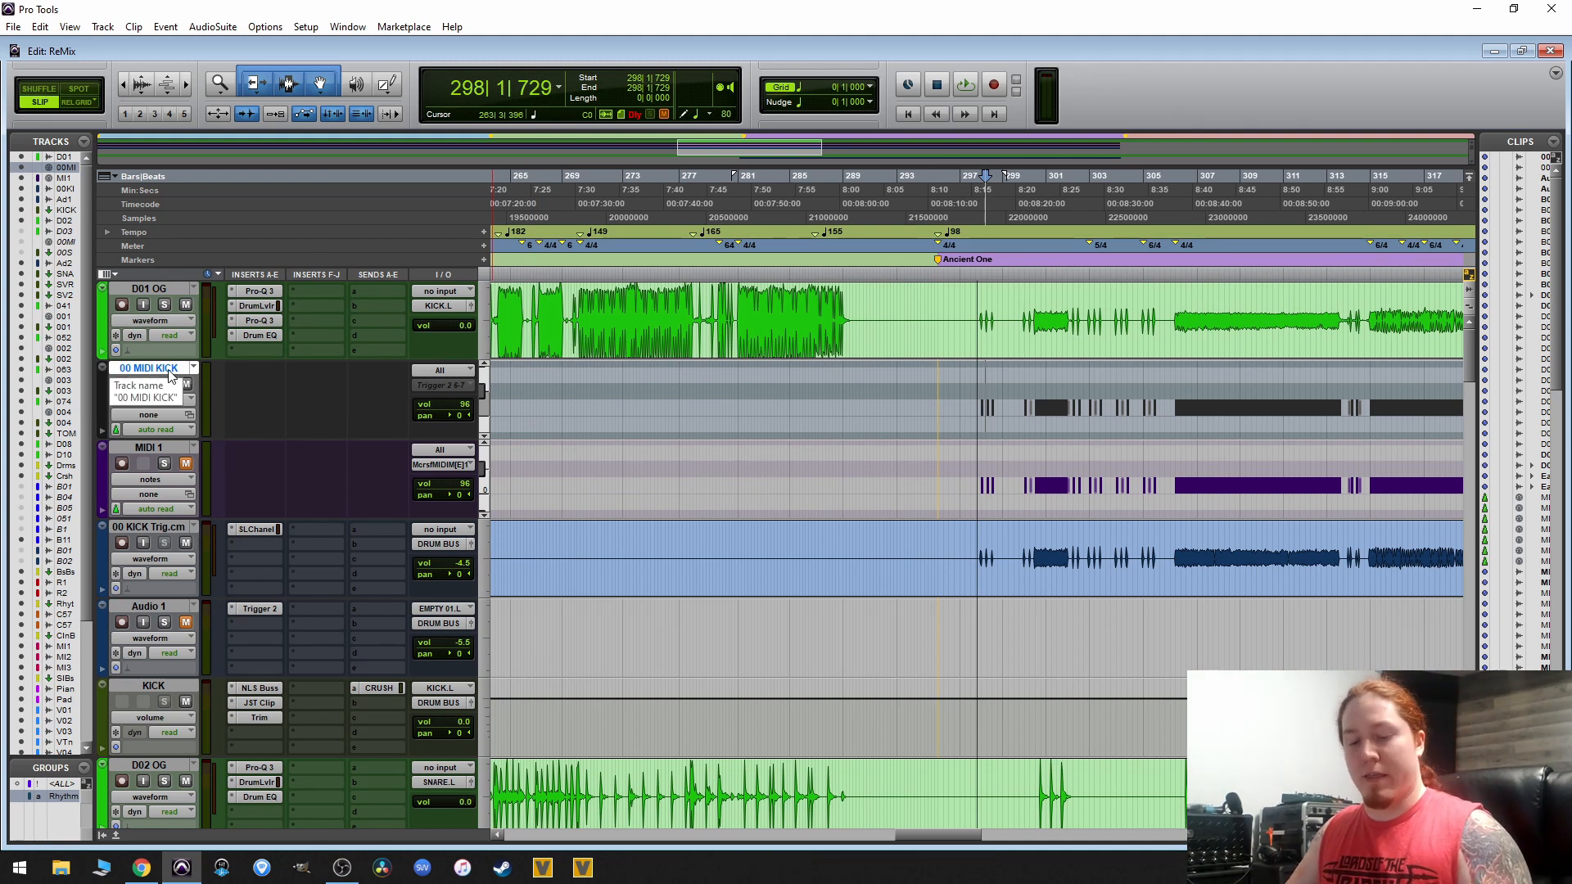
key("ctrl+shift+n")
key("Return")
- Insert the multichannel instrument Superior Drummer MultiOut (stereo) in the first insert slot of Inst 1
left_click(265, 449)
mouse_move(360, 510)
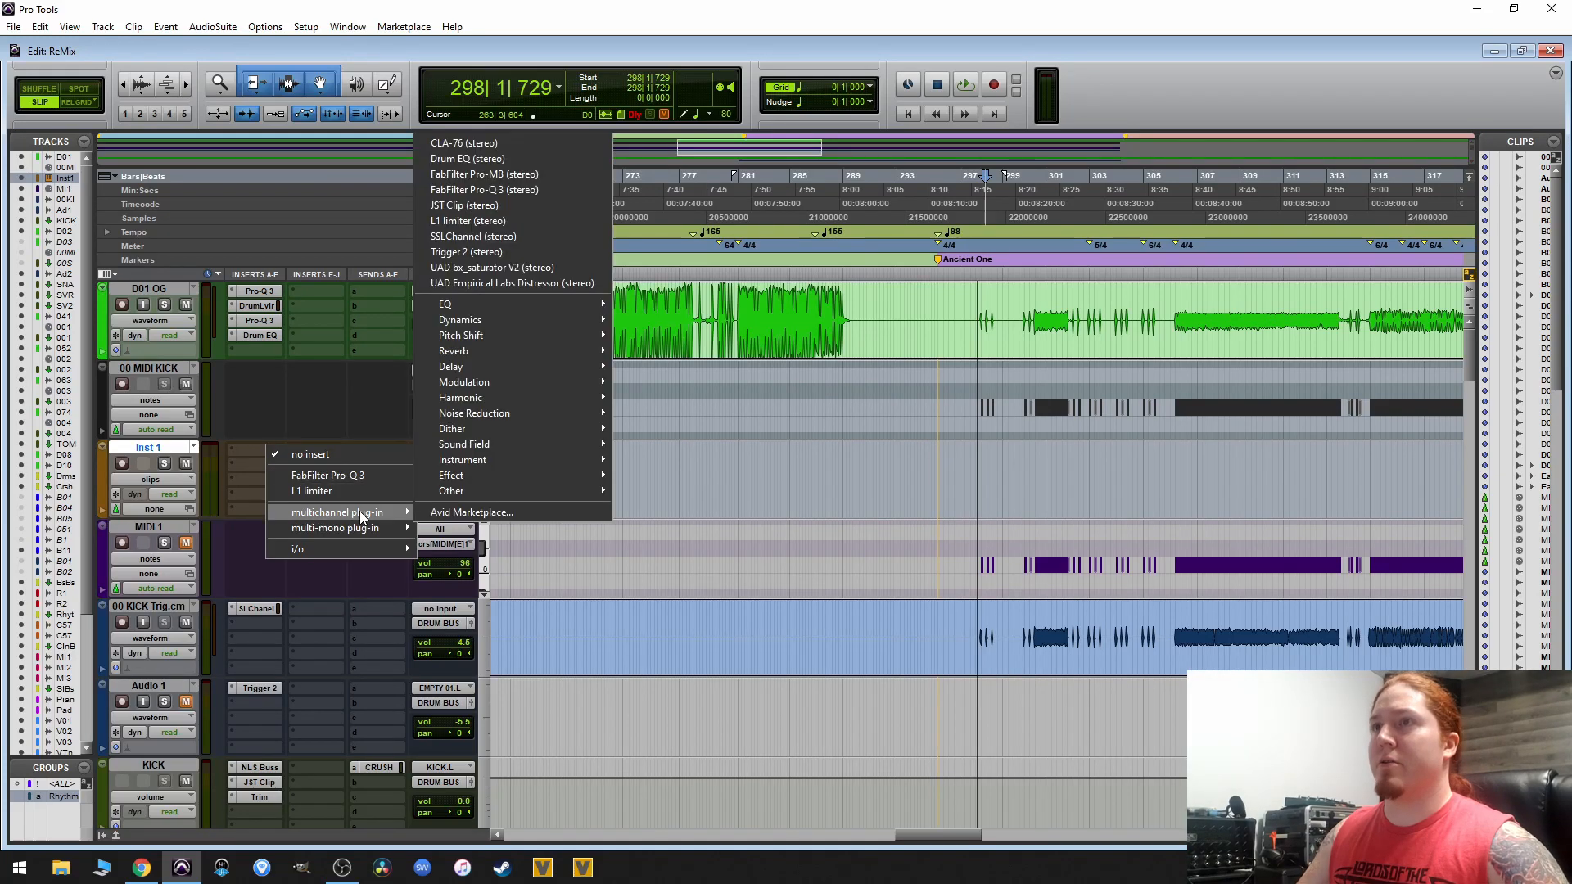
mouse_move(523, 463)
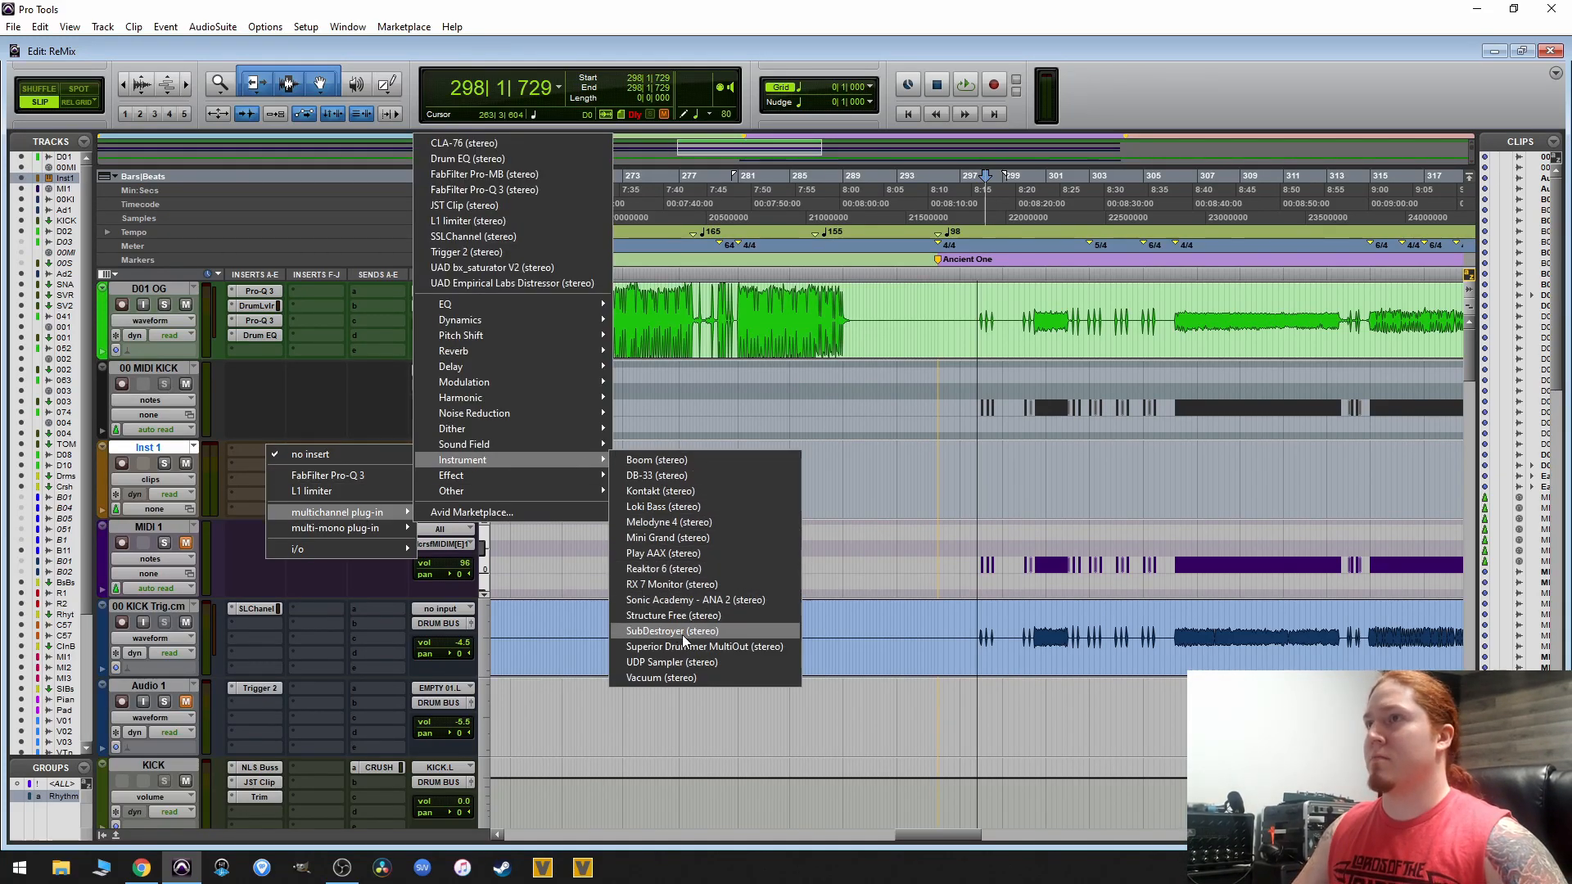
left_click(714, 647)
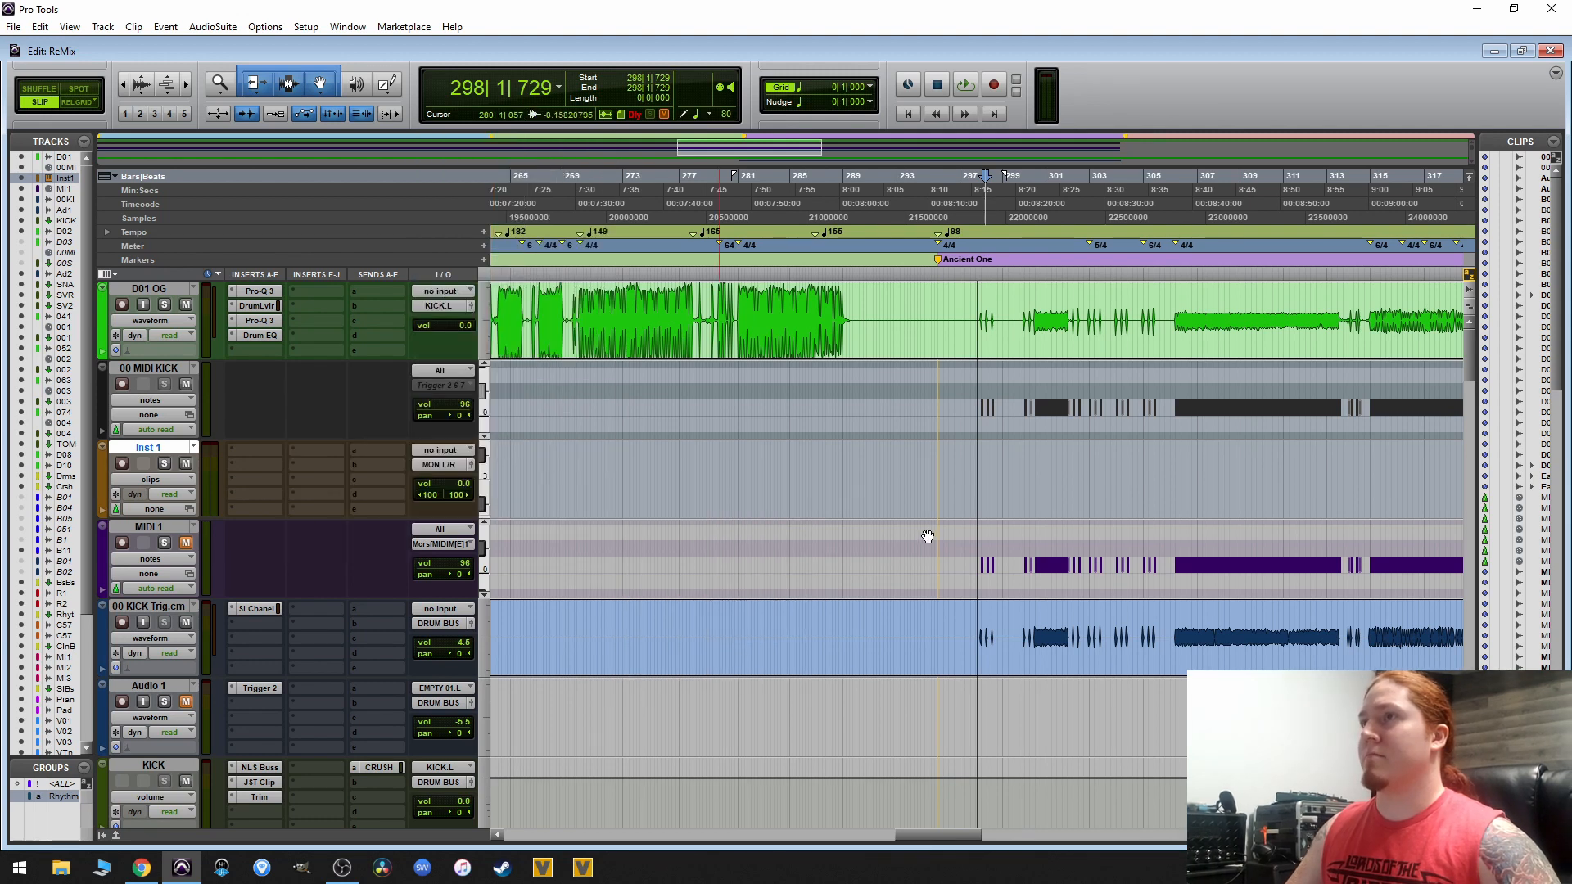
- Set the 00 MIDI KICK track to clips view, close the Superior Drummer window and copy the whole kick MIDI clip onto Inst 1
left_click(152, 399)
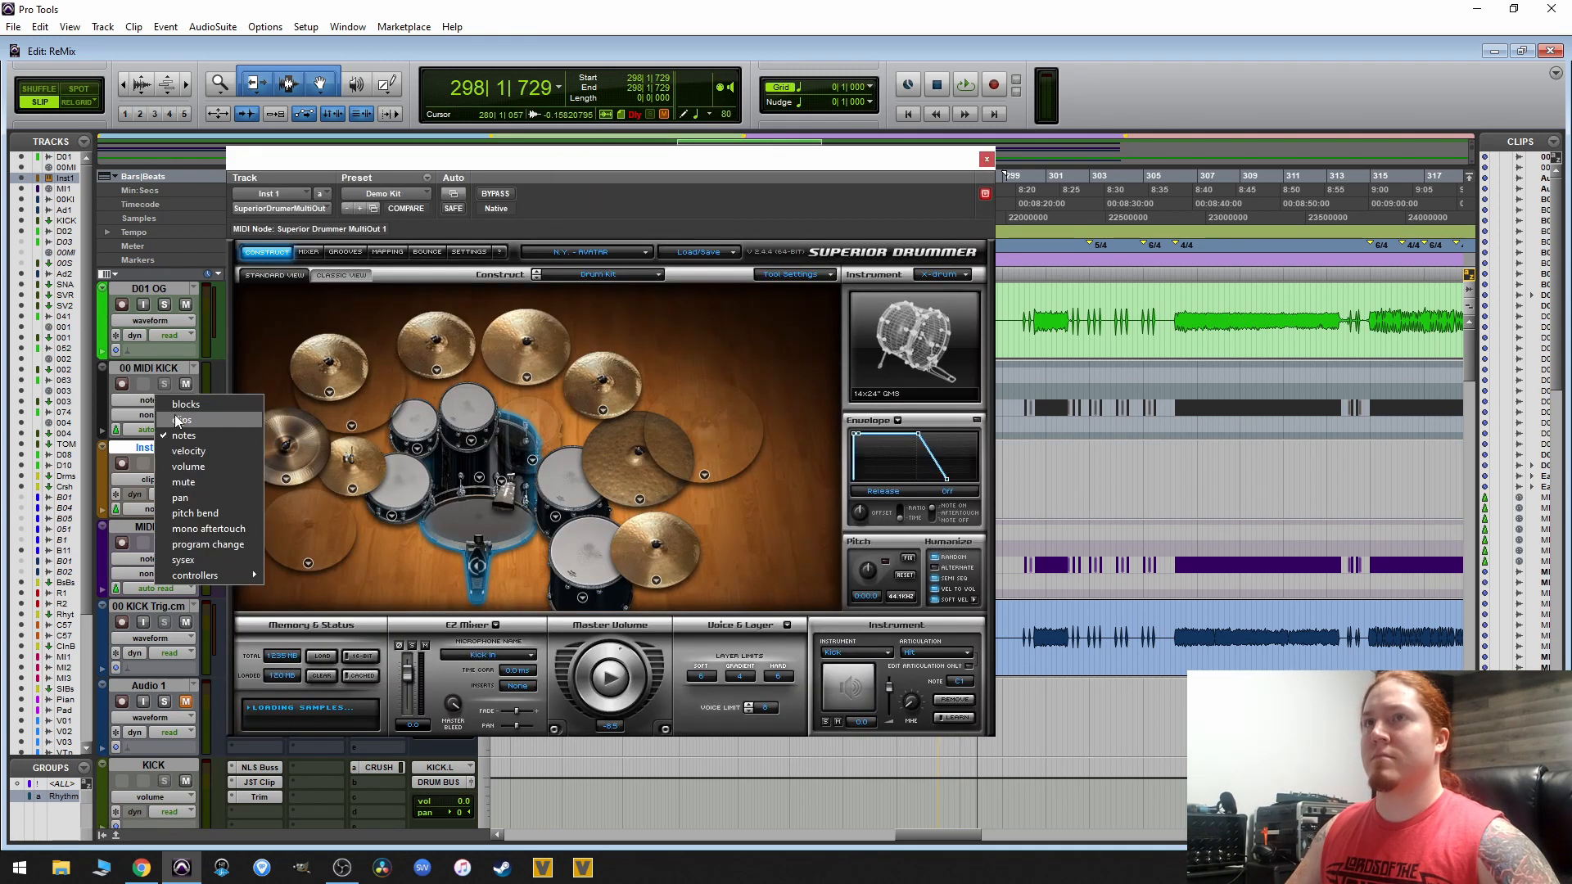
left_click(187, 425)
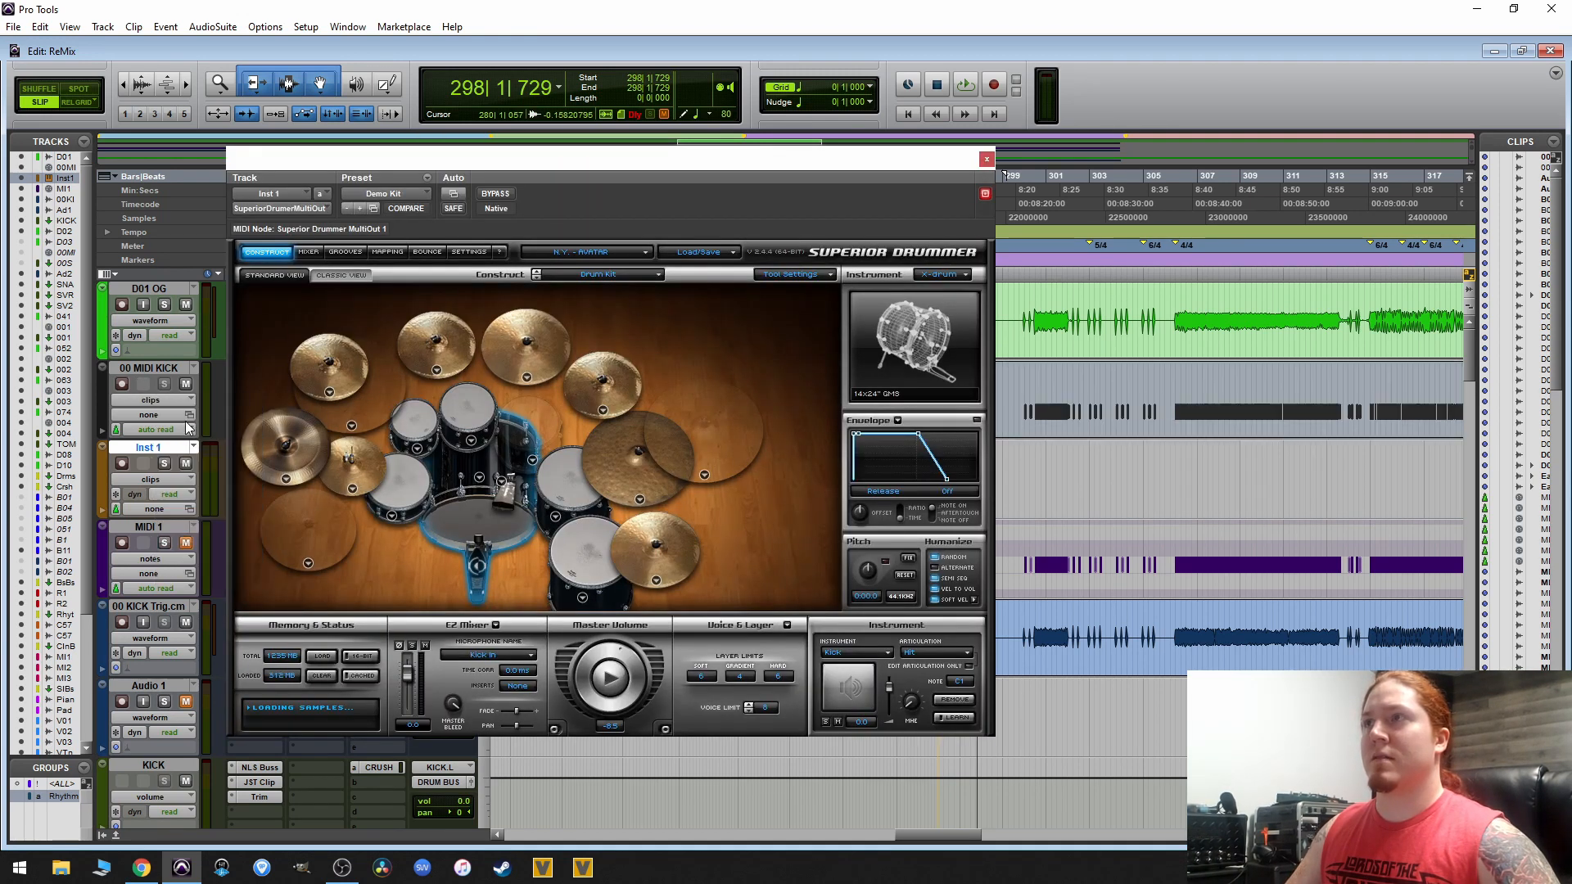
left_click(988, 161)
scroll(819, 422, "down", 5)
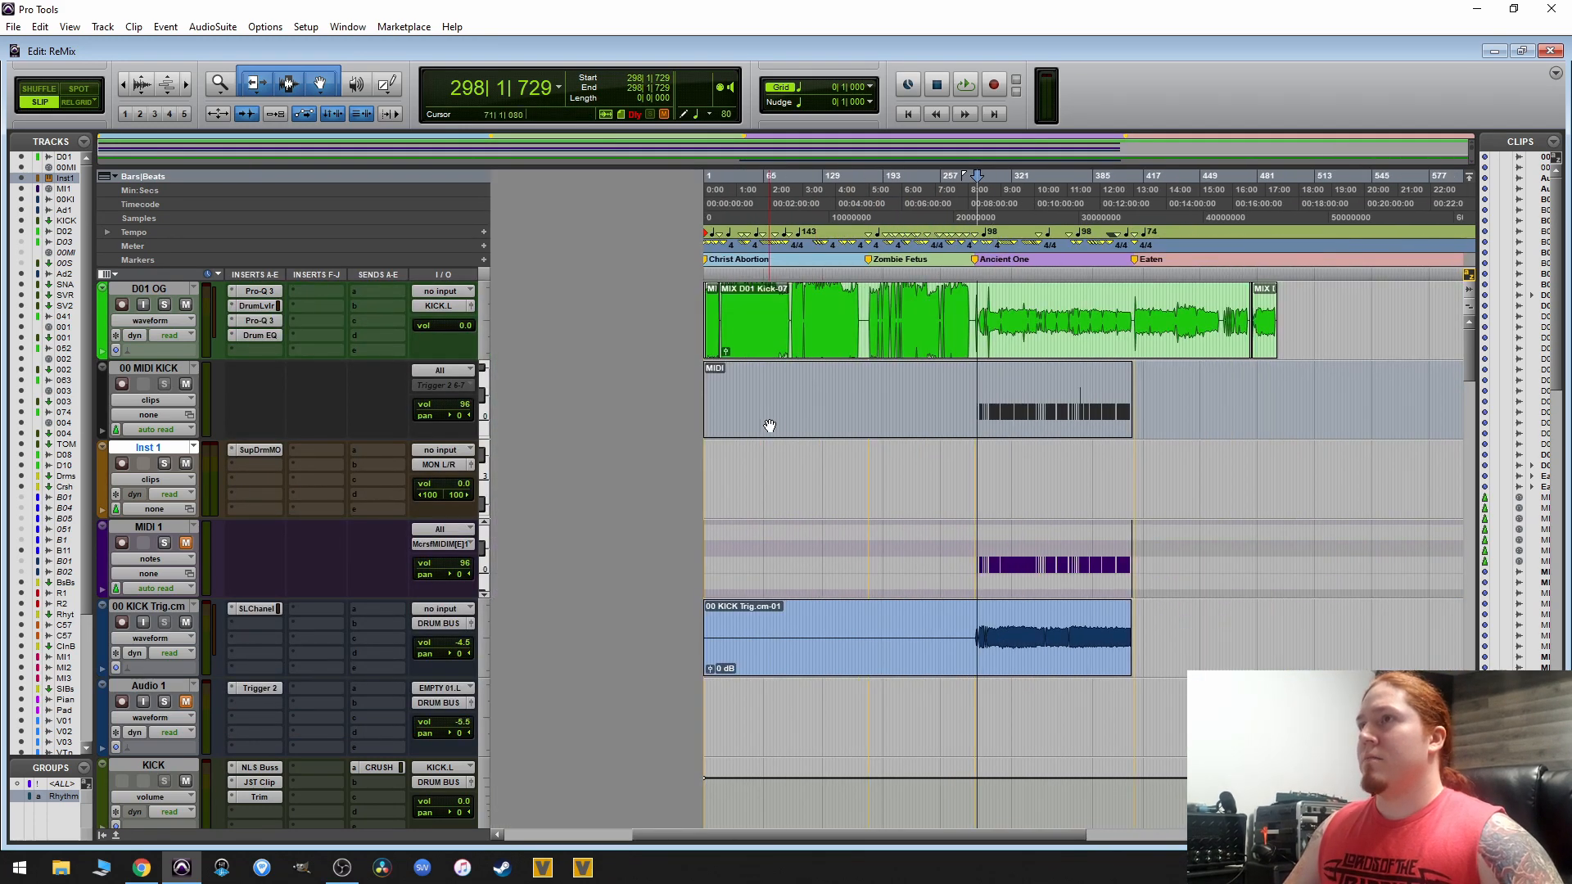
left_click_drag(769, 424, 741, 465)
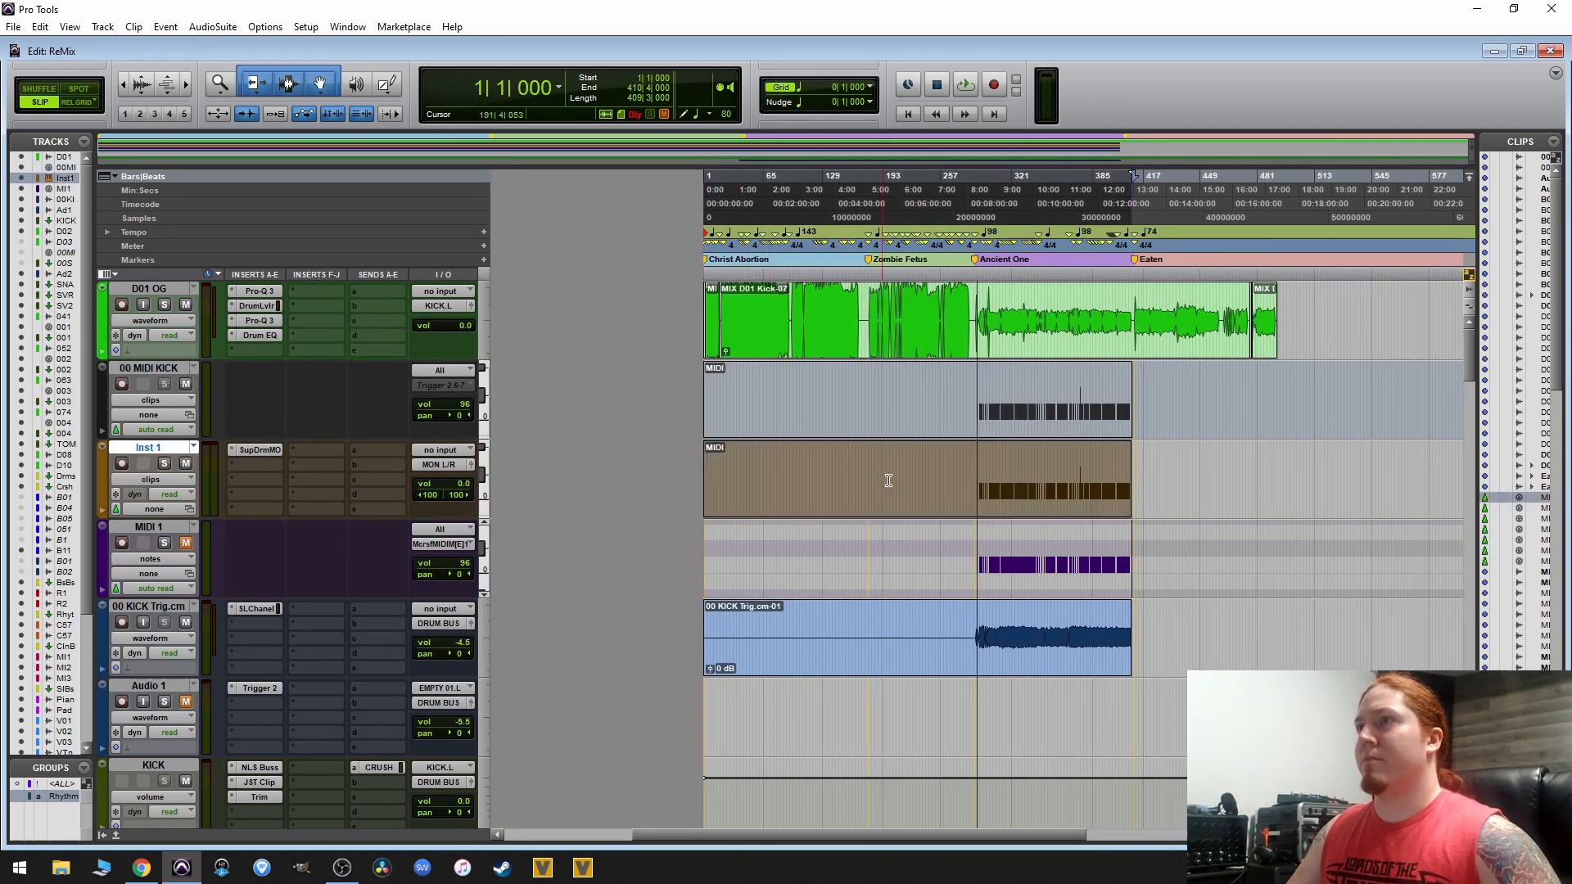
- Open the copied Inst 1 clip in the MIDI Editor and select all of its kick notes from bar 297 to 409
double_click(888, 482)
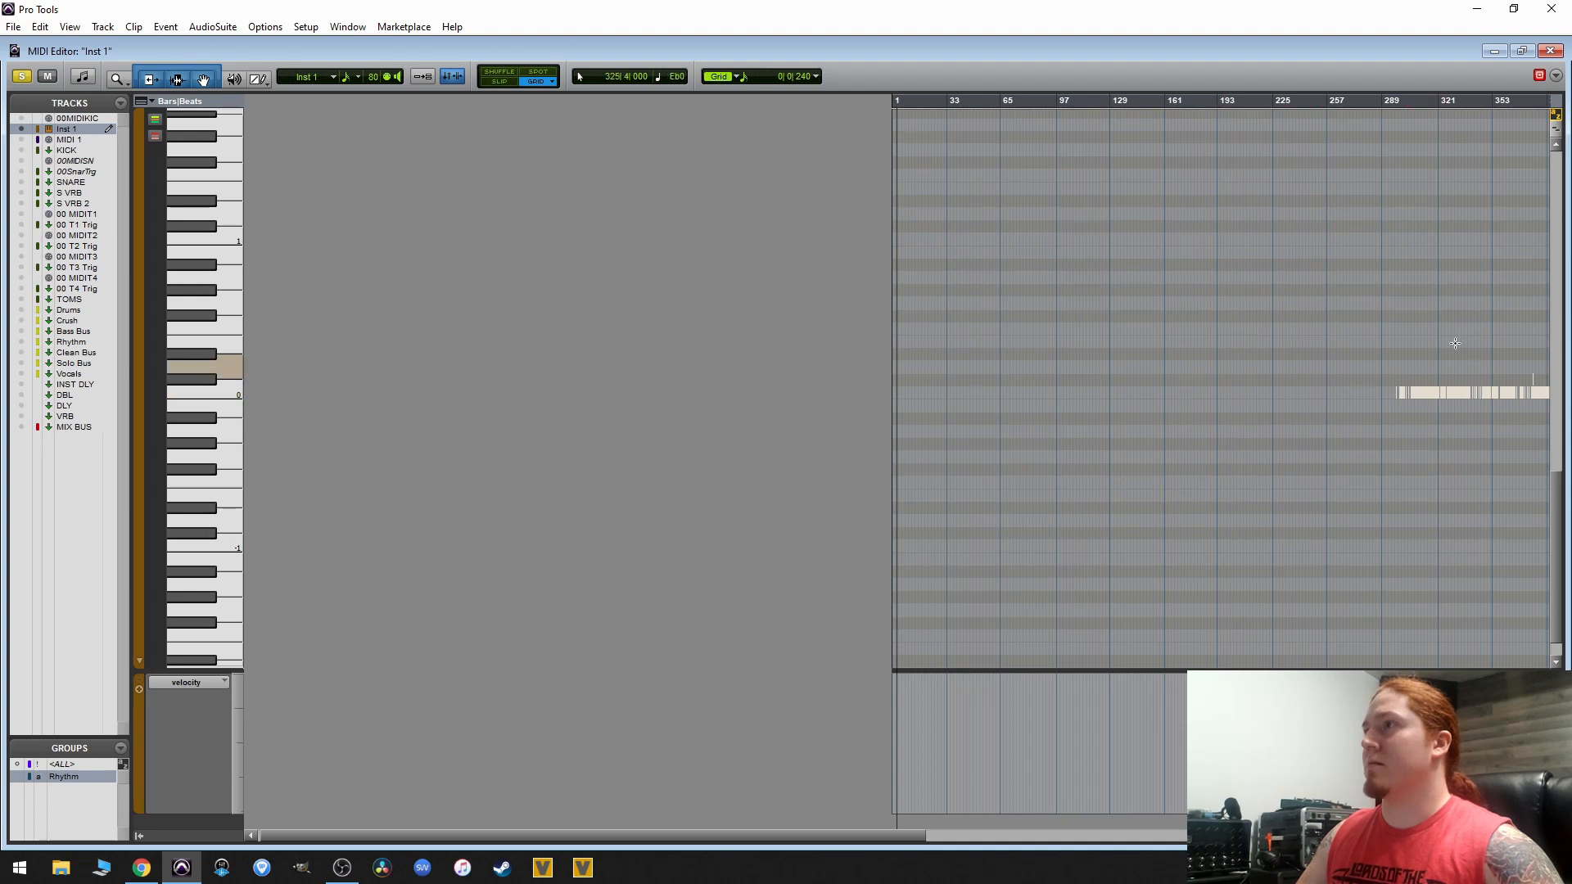
left_click(1475, 317)
key("r")
key("r")
key("t")
key("t")
key("t")
key("t")
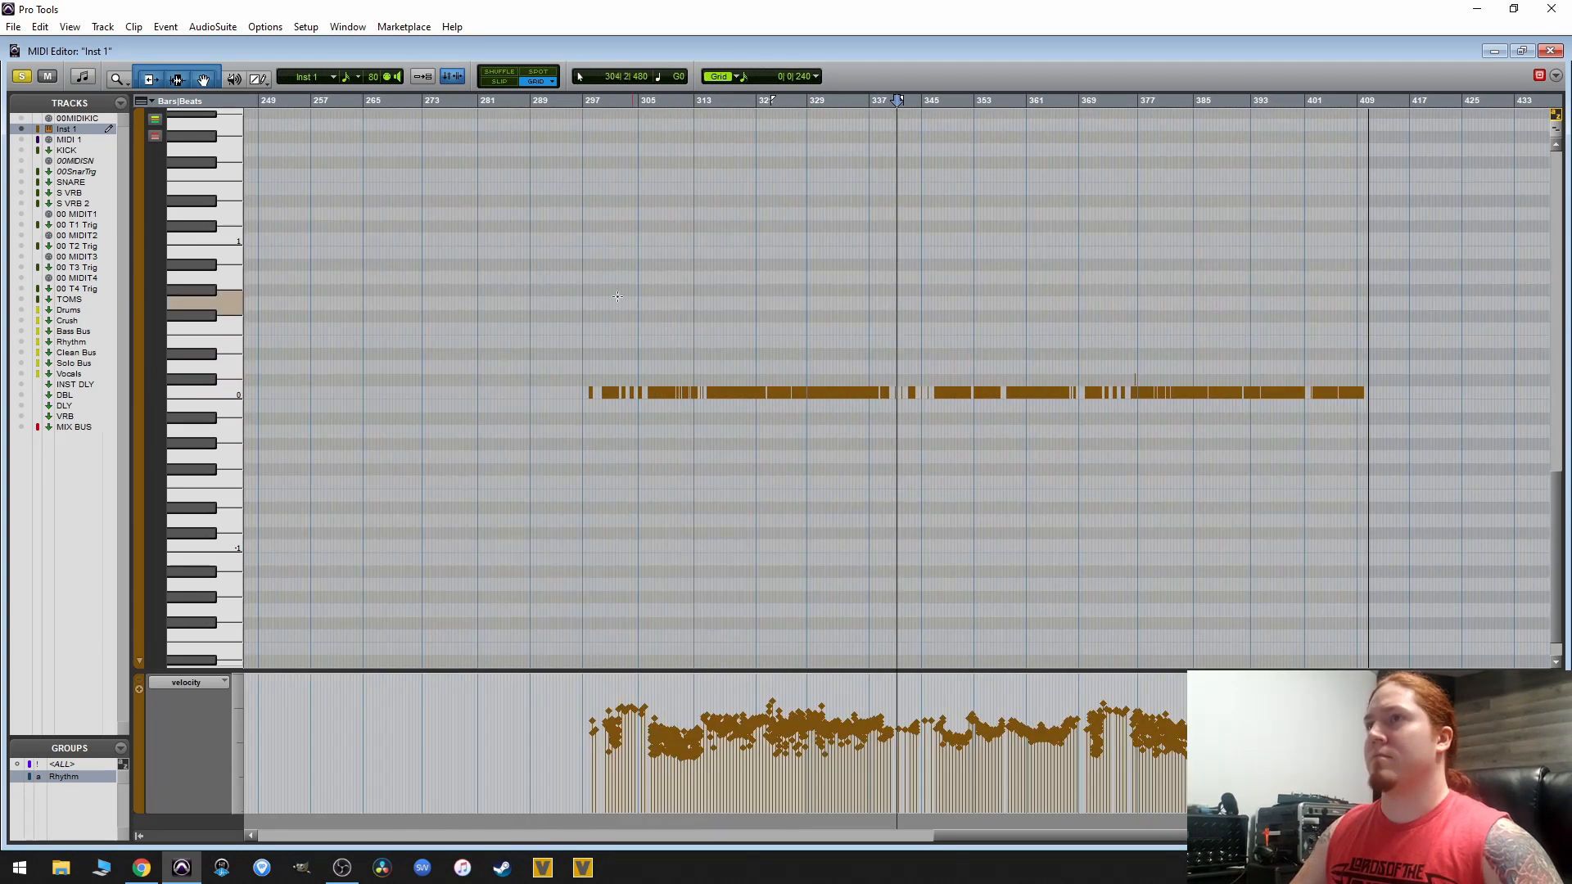
left_click_drag(576, 292, 1355, 395)
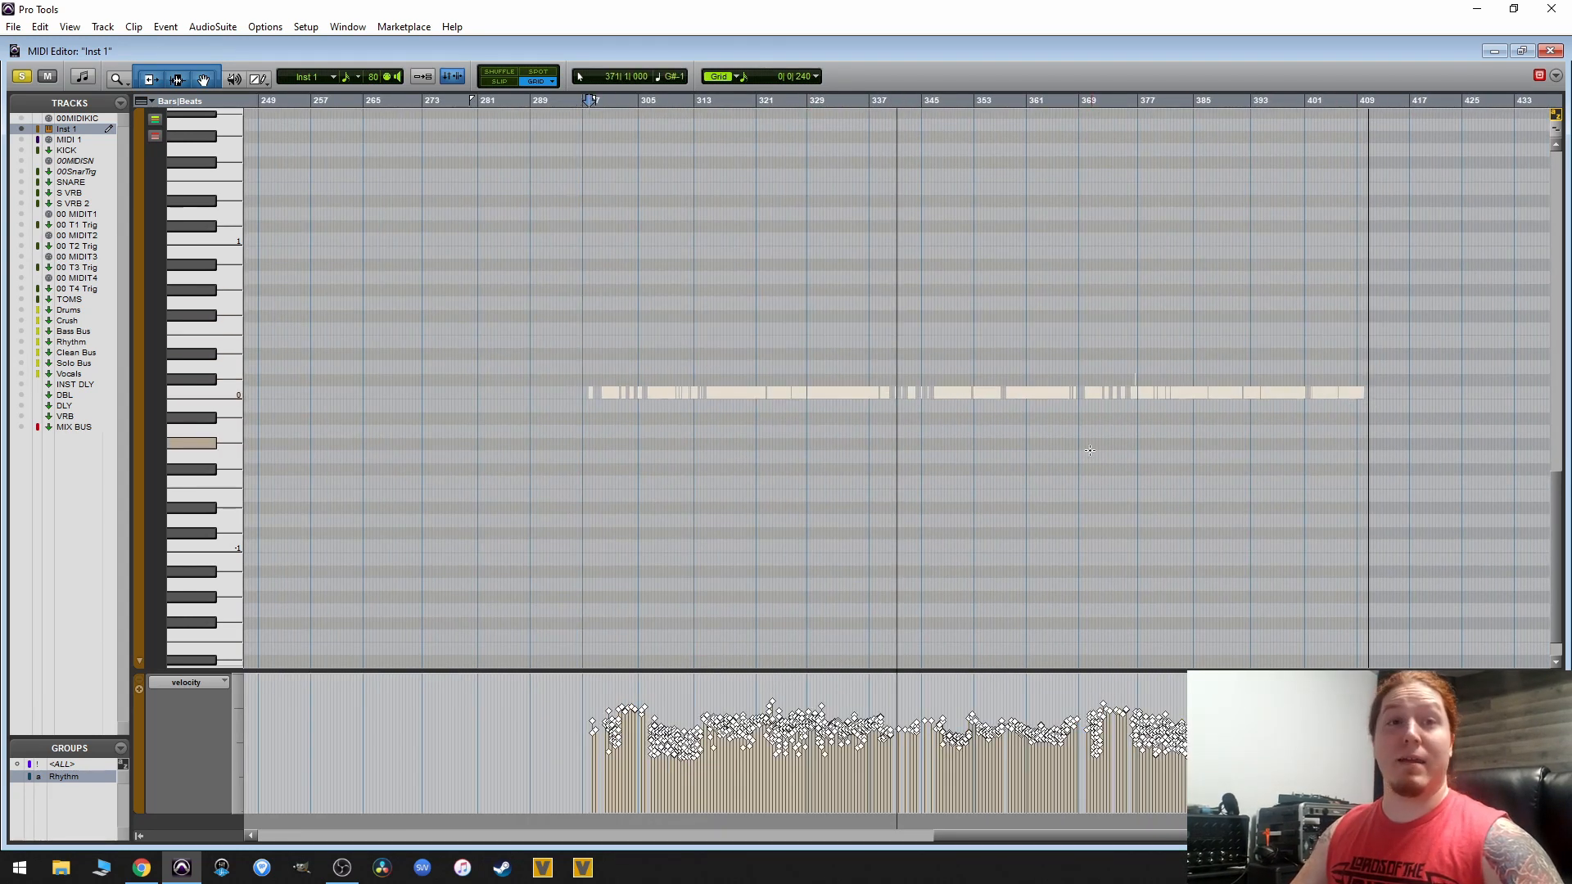
- Transpose the selected kick notes of the Inst 1 clip up one octave and close the MIDI Editor
key("t")
key("t")
key("t")
key("t")
key("t")
key("t")
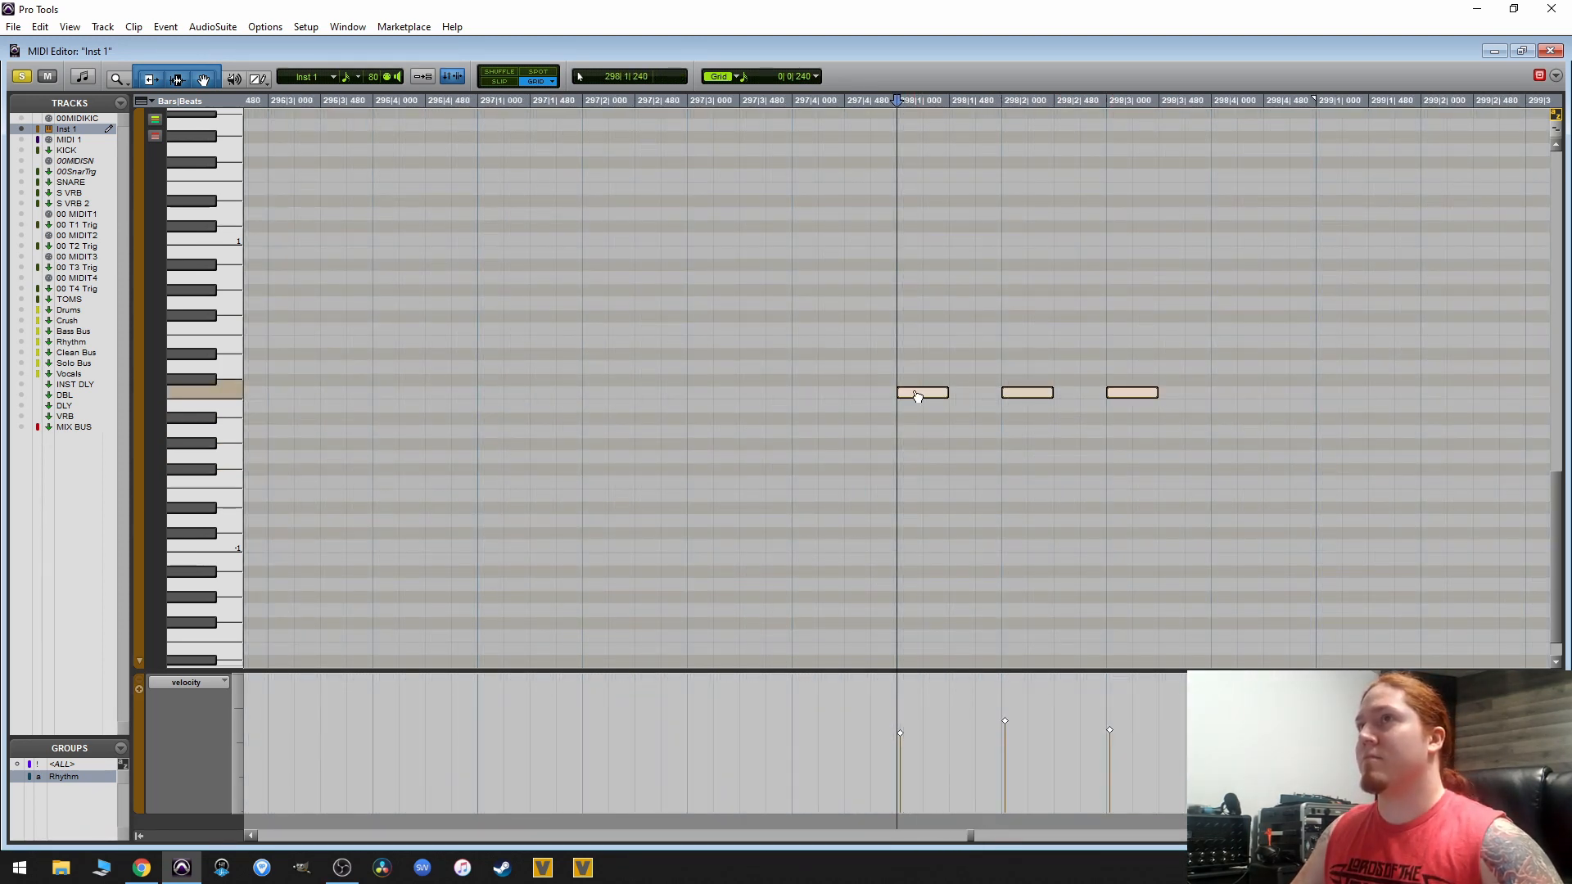
left_click_drag(916, 397, 923, 249)
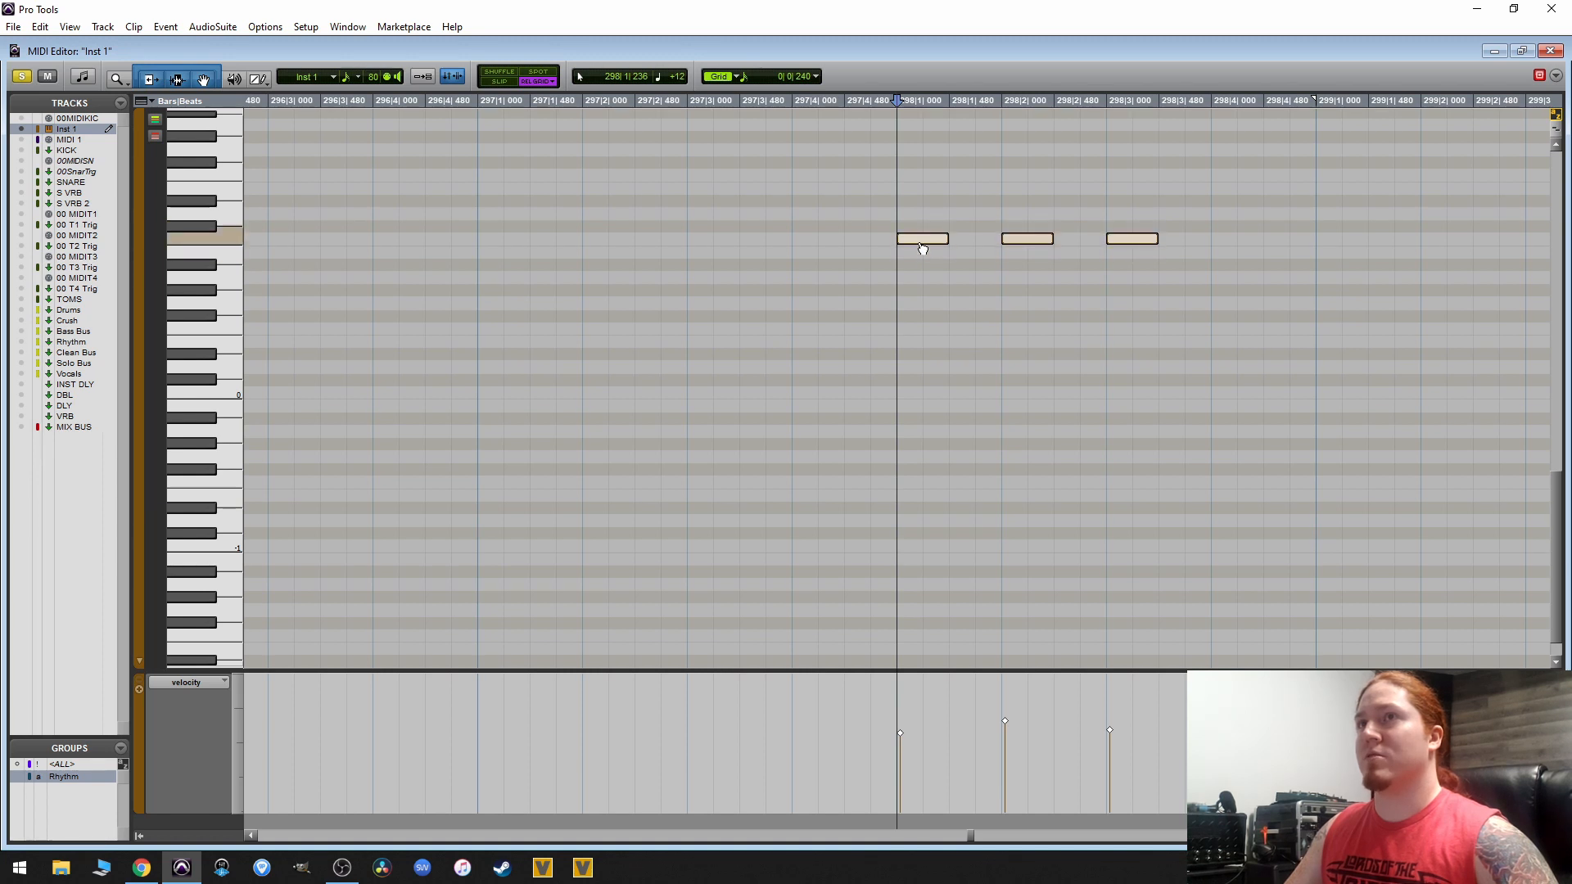
scroll(942, 307, "up", 3)
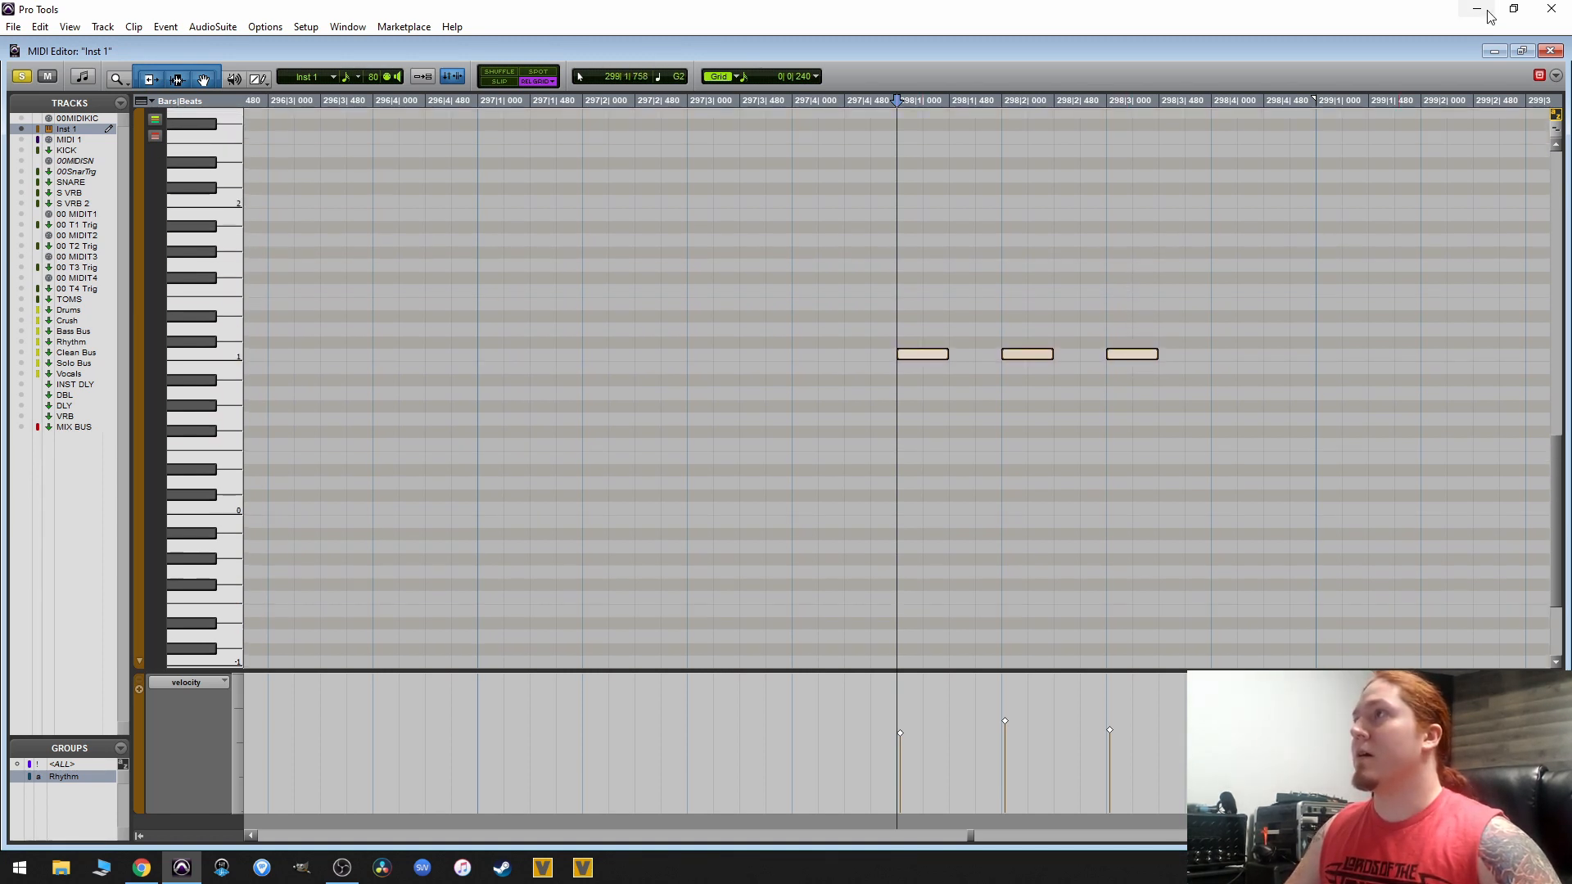
left_click(1539, 50)
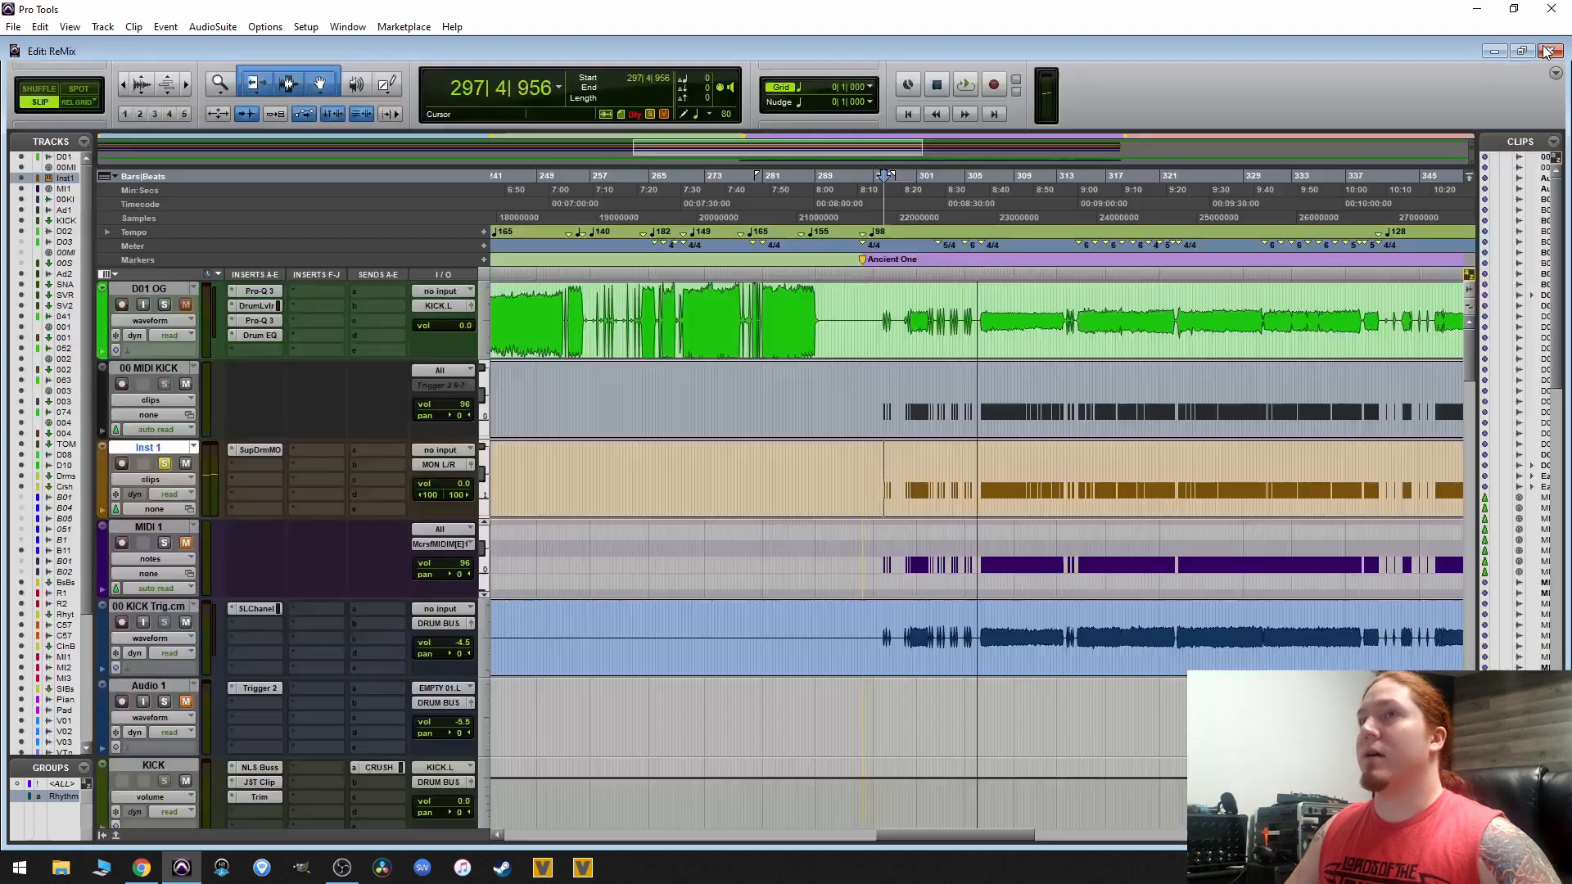
- Play the session from just before the first Ancient One kicks to hear the Superior Drummer kick
left_click(920, 460)
key("space")
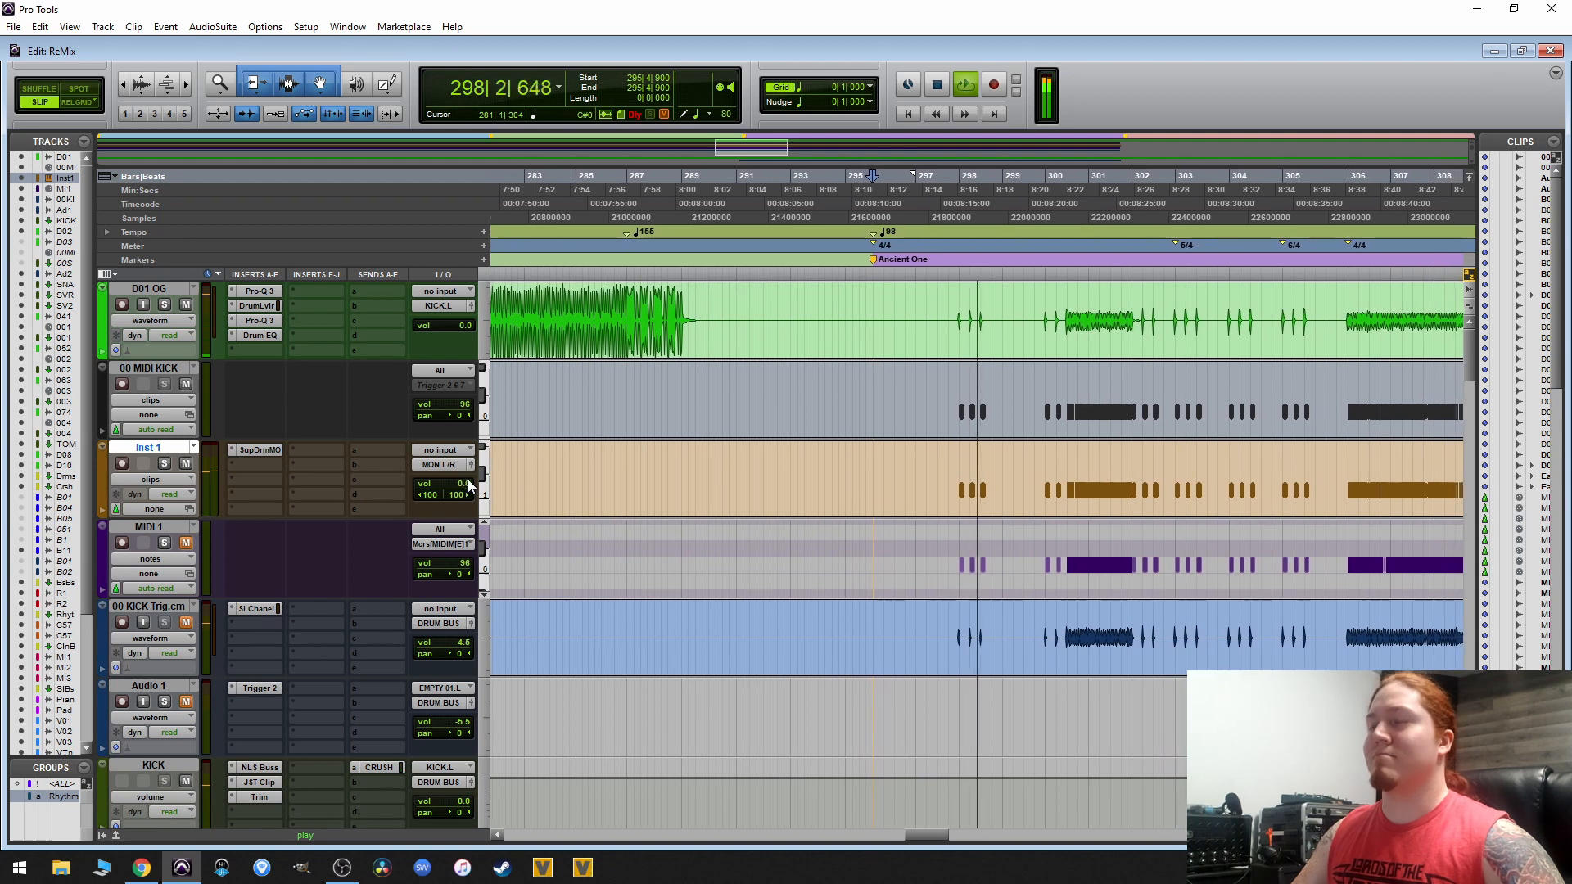
key("space")
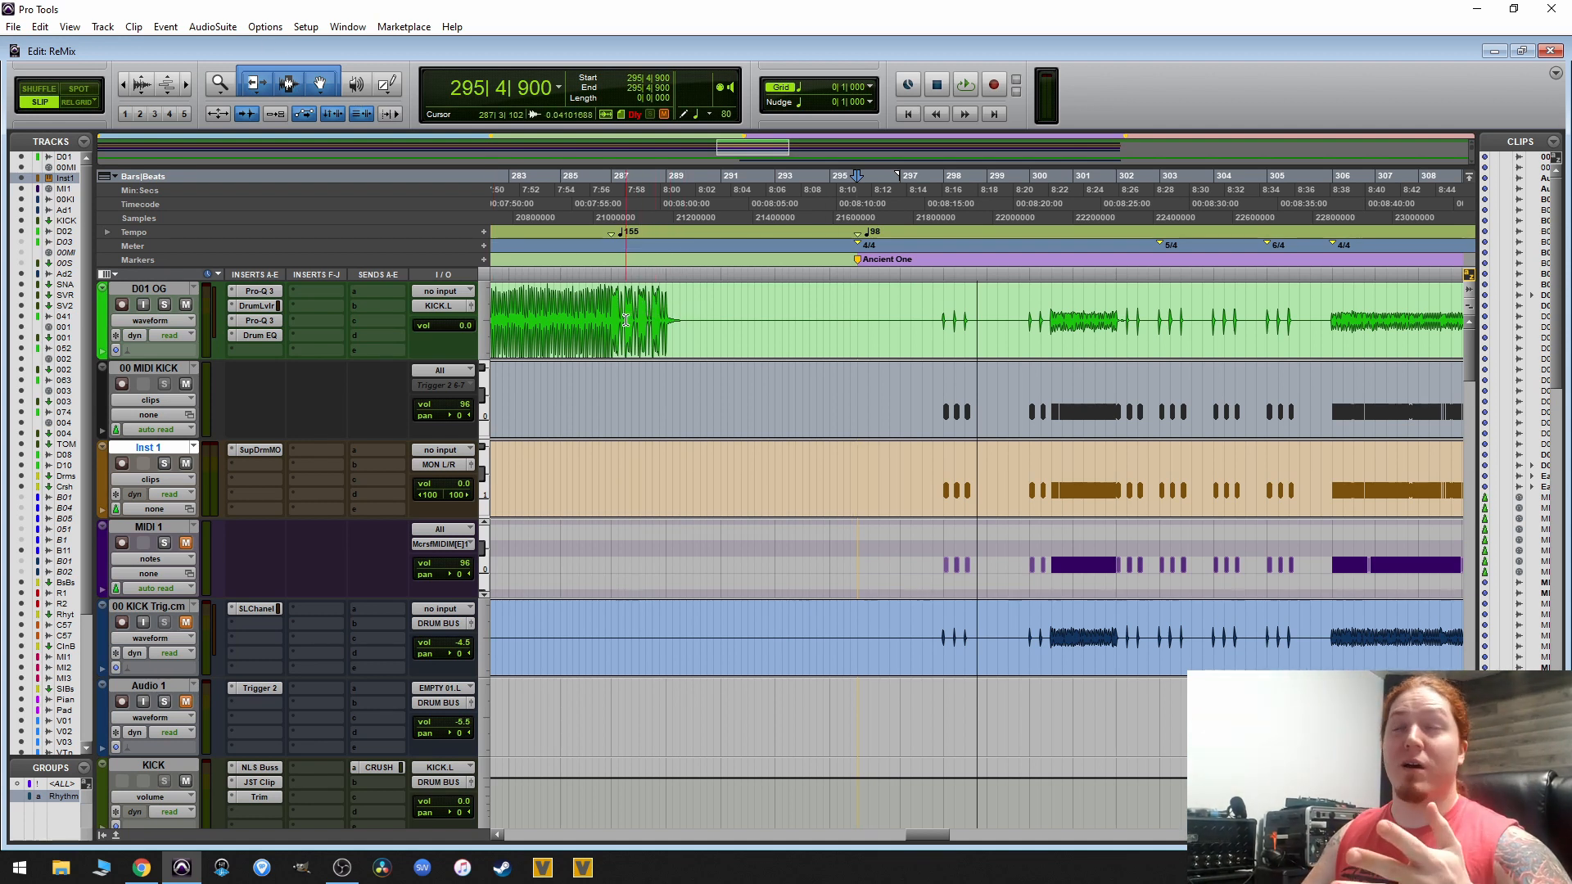
- Delete the Inst 1 instrument track and the MIDI 1 track along with their active clips
left_click(926, 476)
scroll(988, 475, "down", 1)
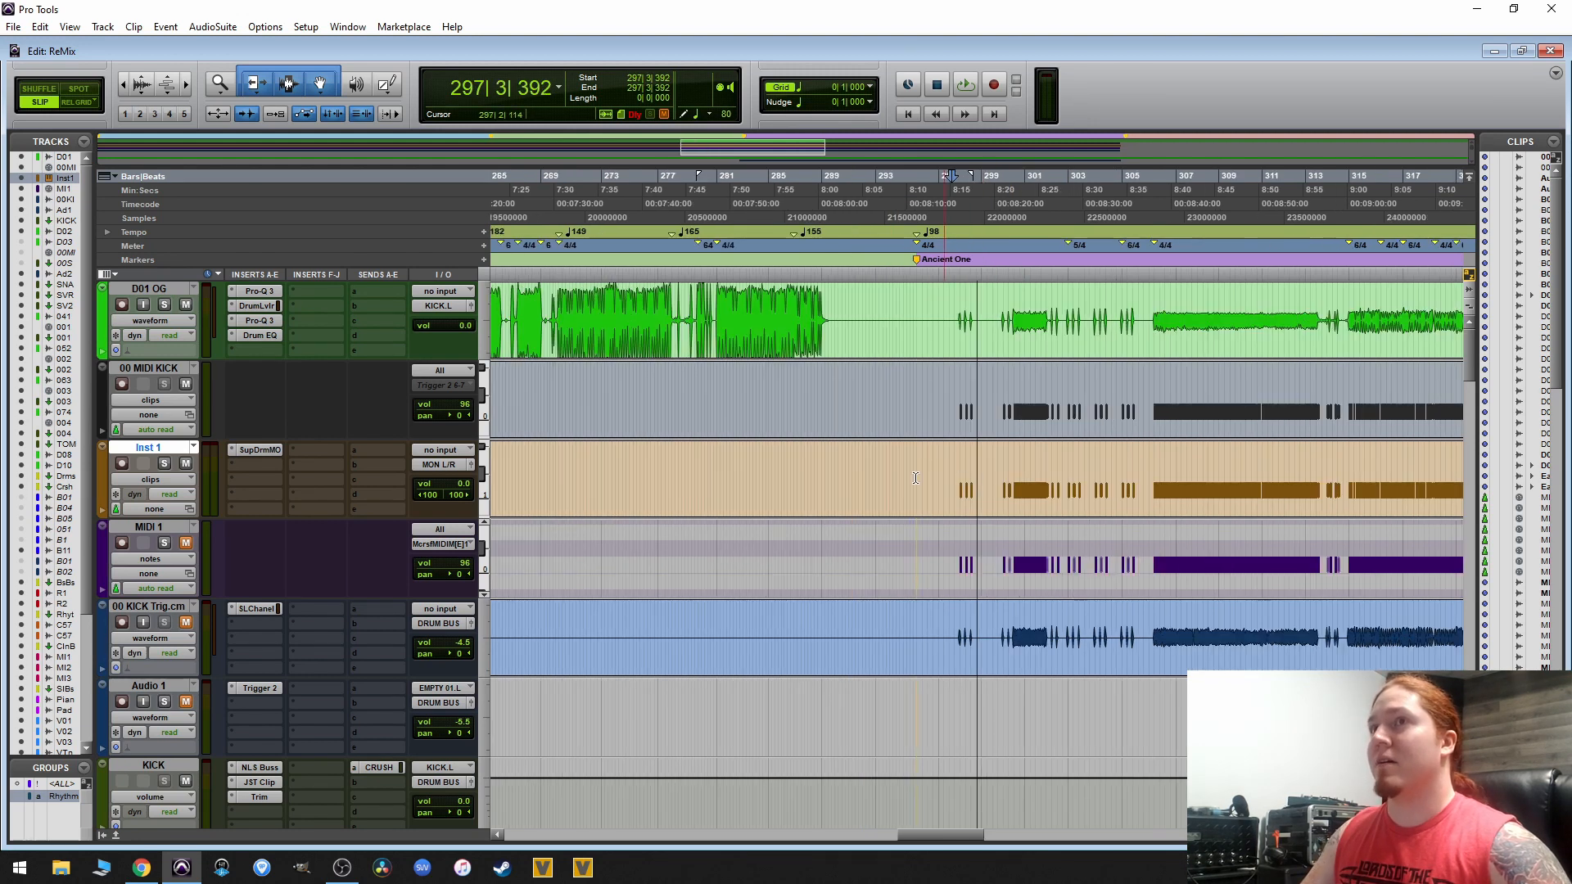
right_click(163, 454)
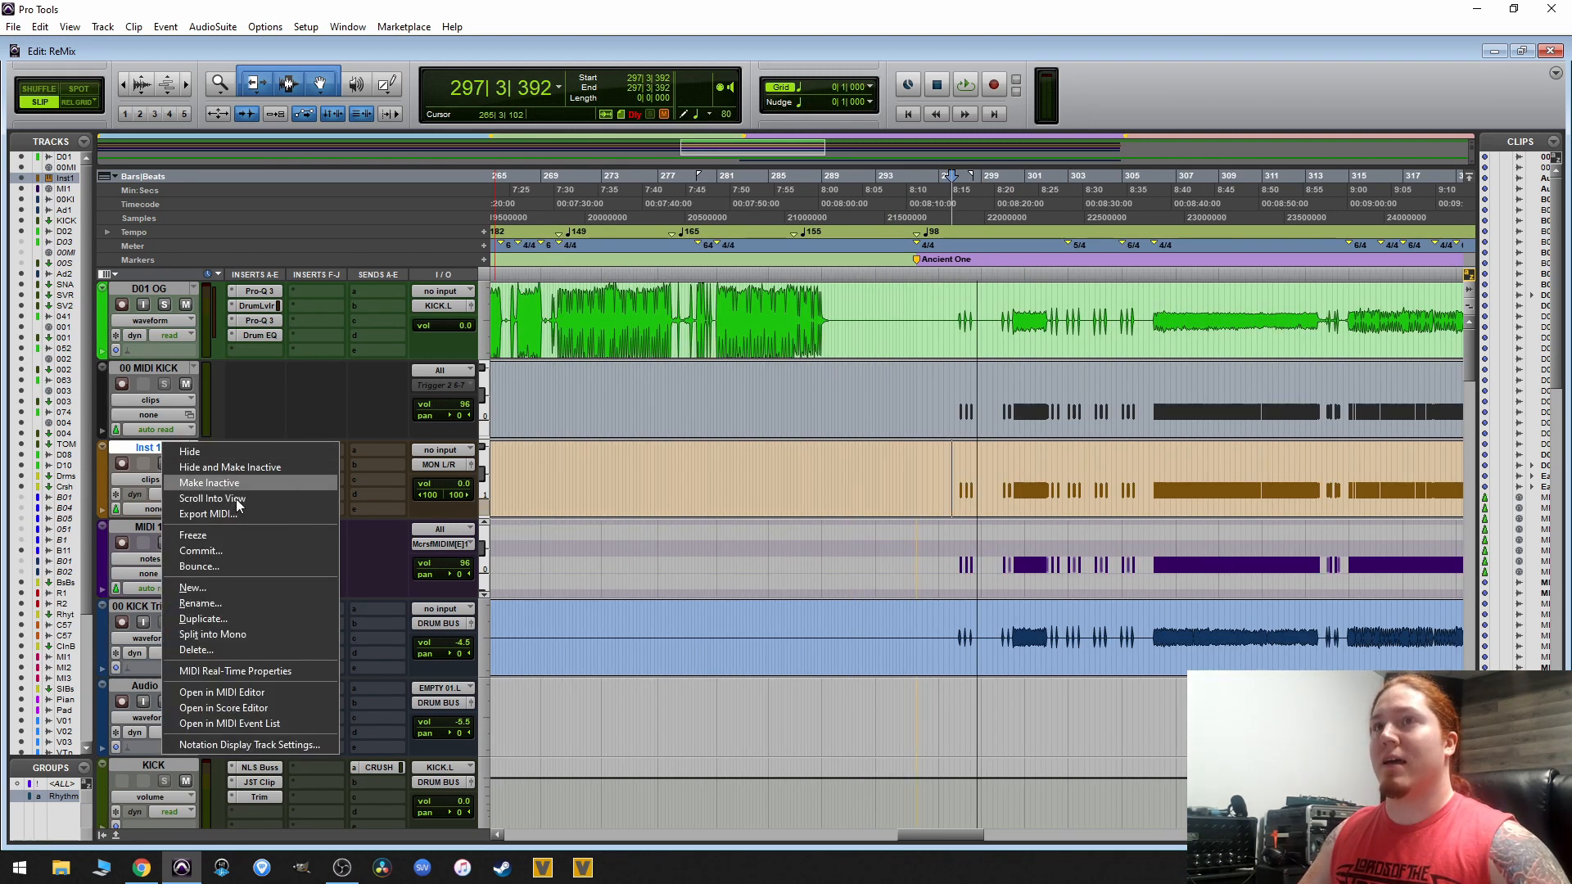
left_click(254, 649)
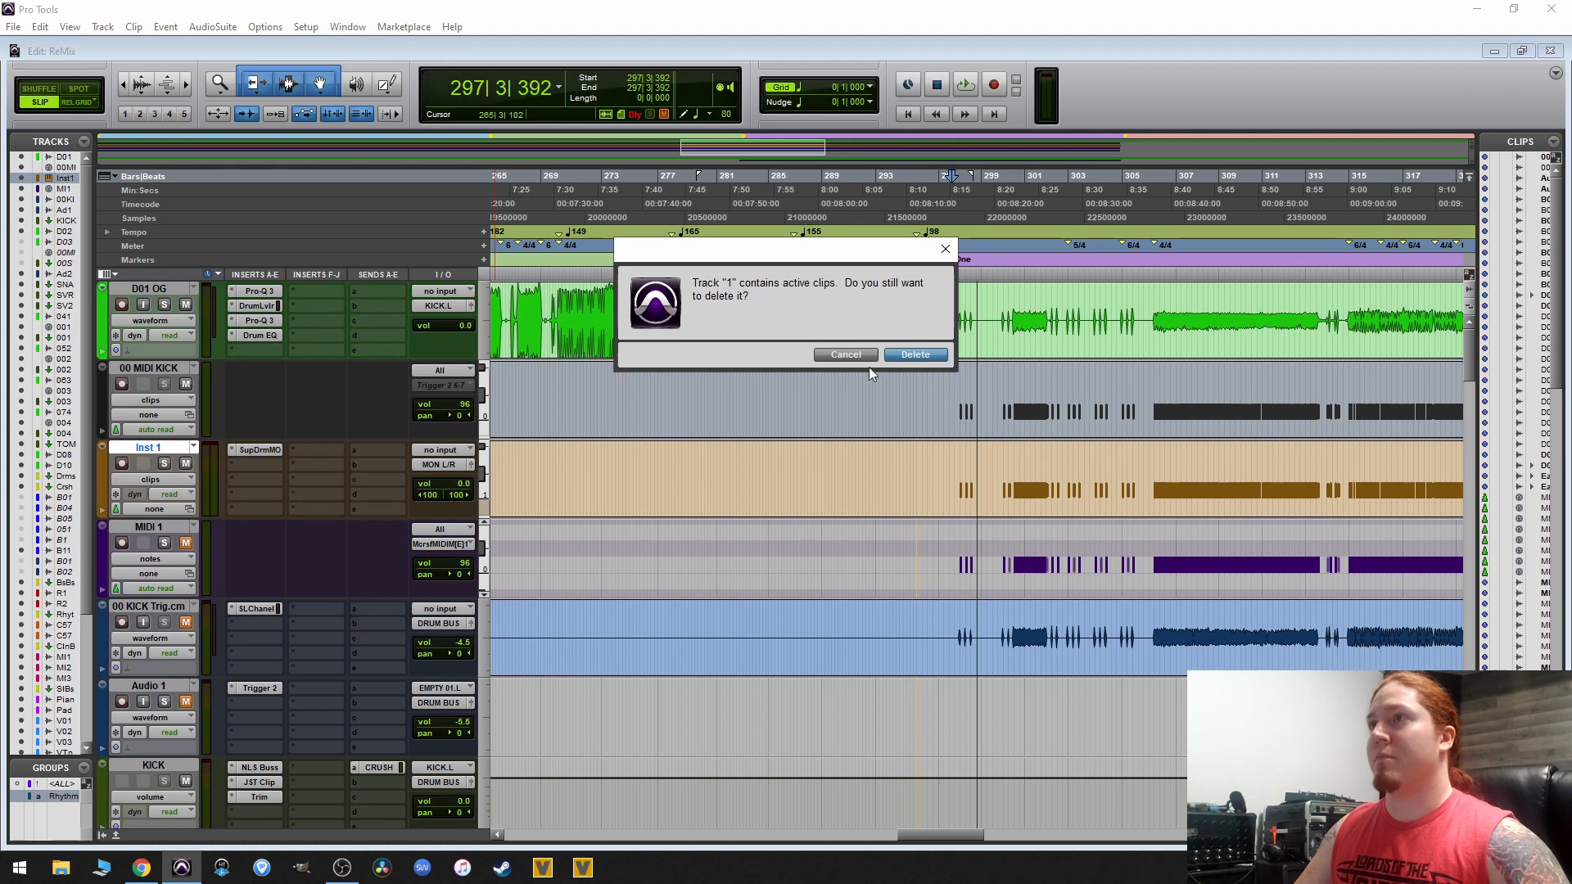
left_click(905, 356)
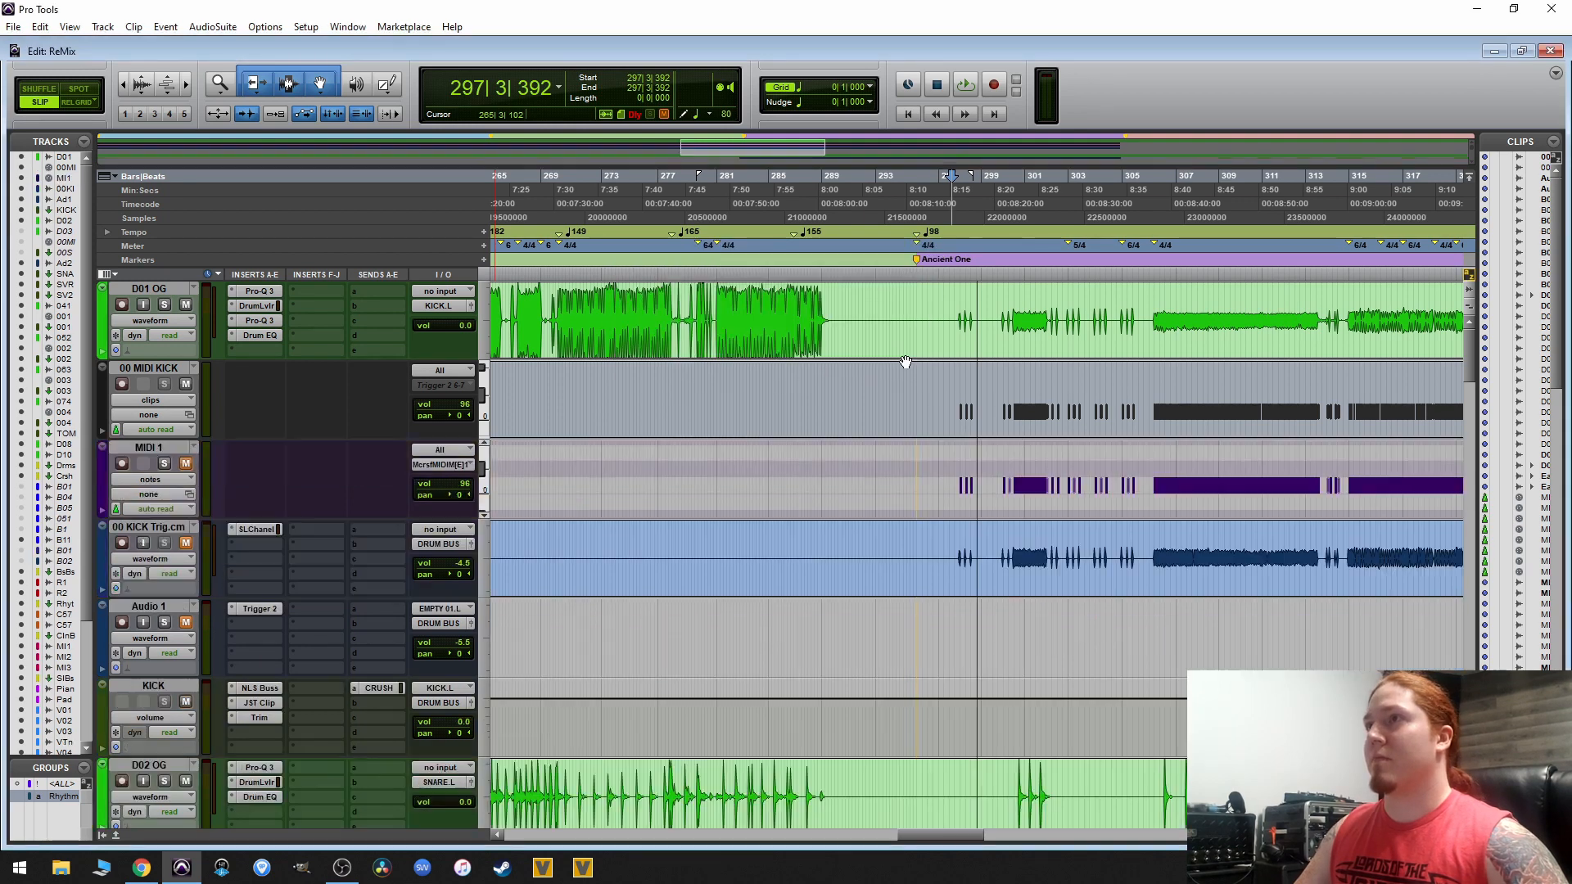
left_click(957, 390)
left_click(184, 453)
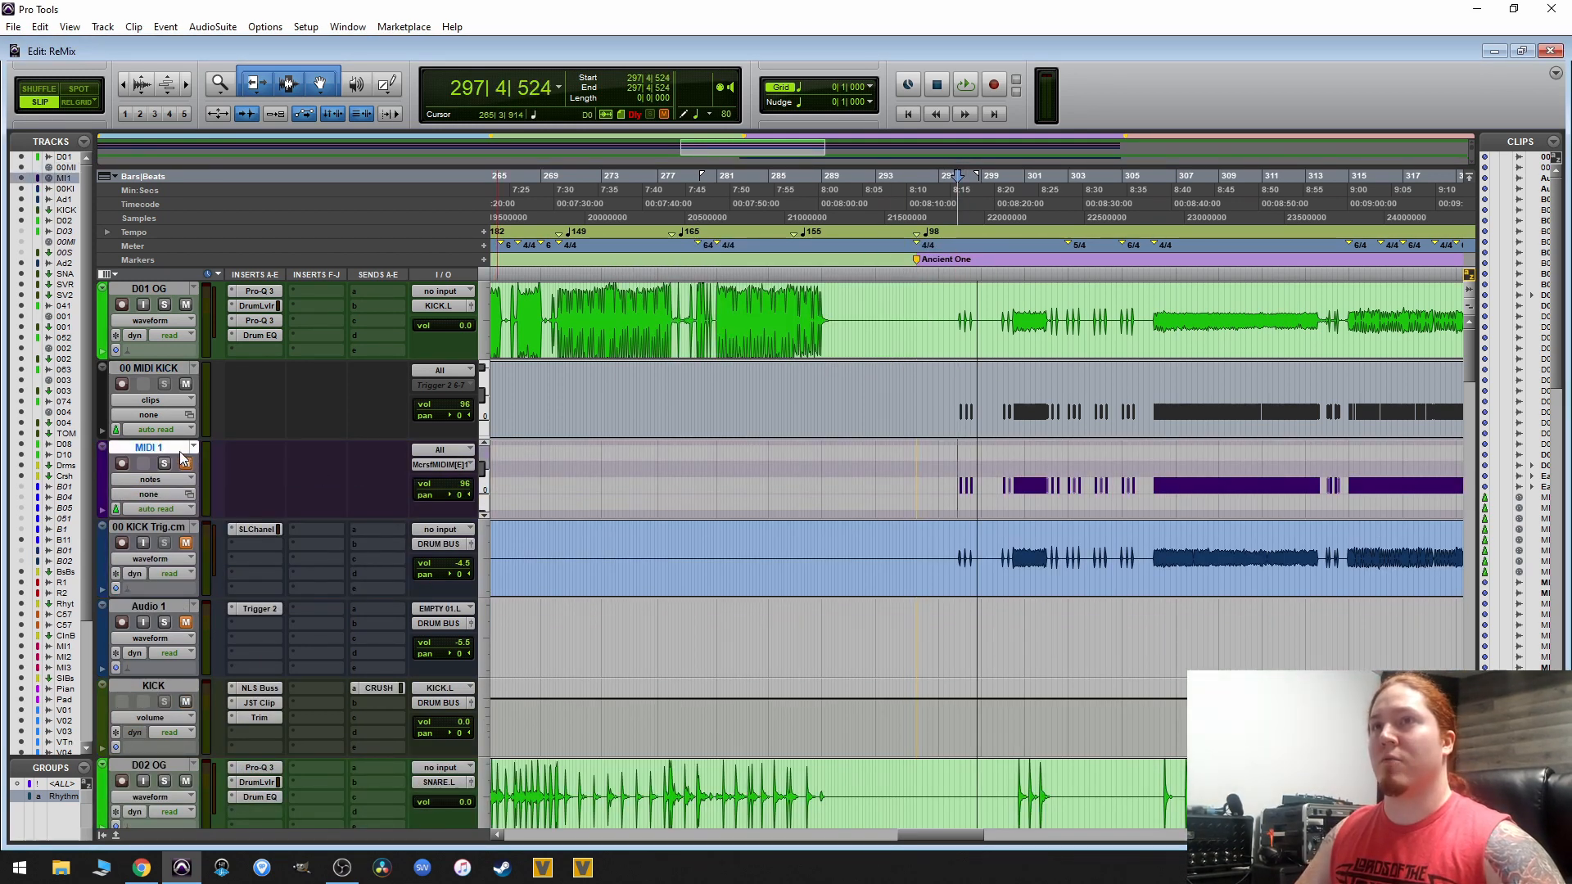
right_click(180, 450)
left_click(273, 601)
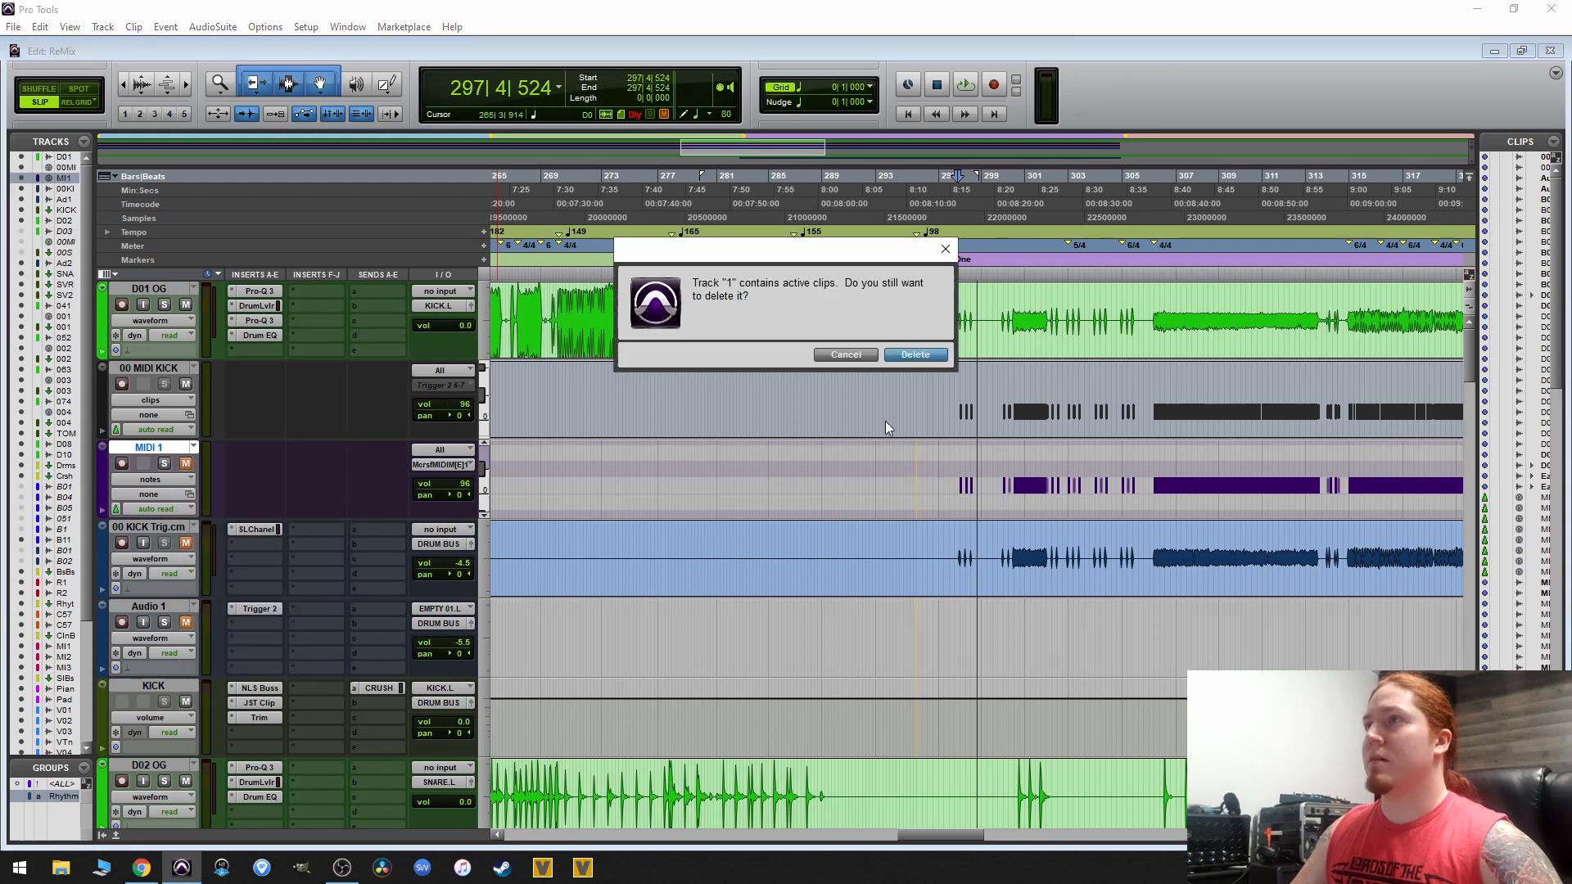
left_click(919, 353)
- Duplicate the D01 OG kick track and place the edit cursor just before the first Ancient One kicks
left_click(901, 328)
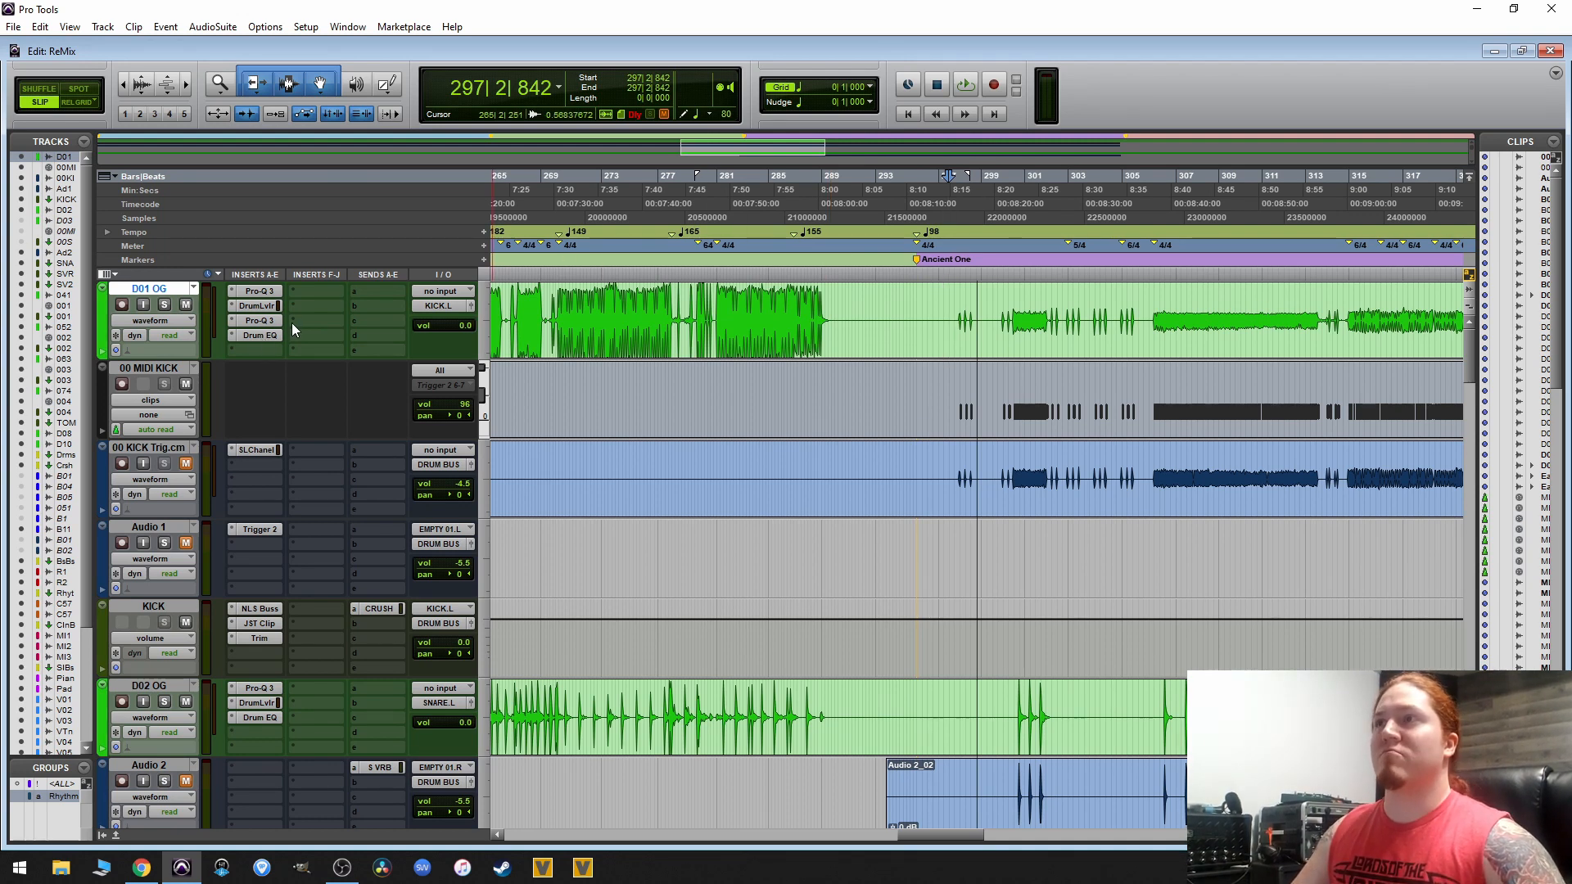
right_click(164, 295)
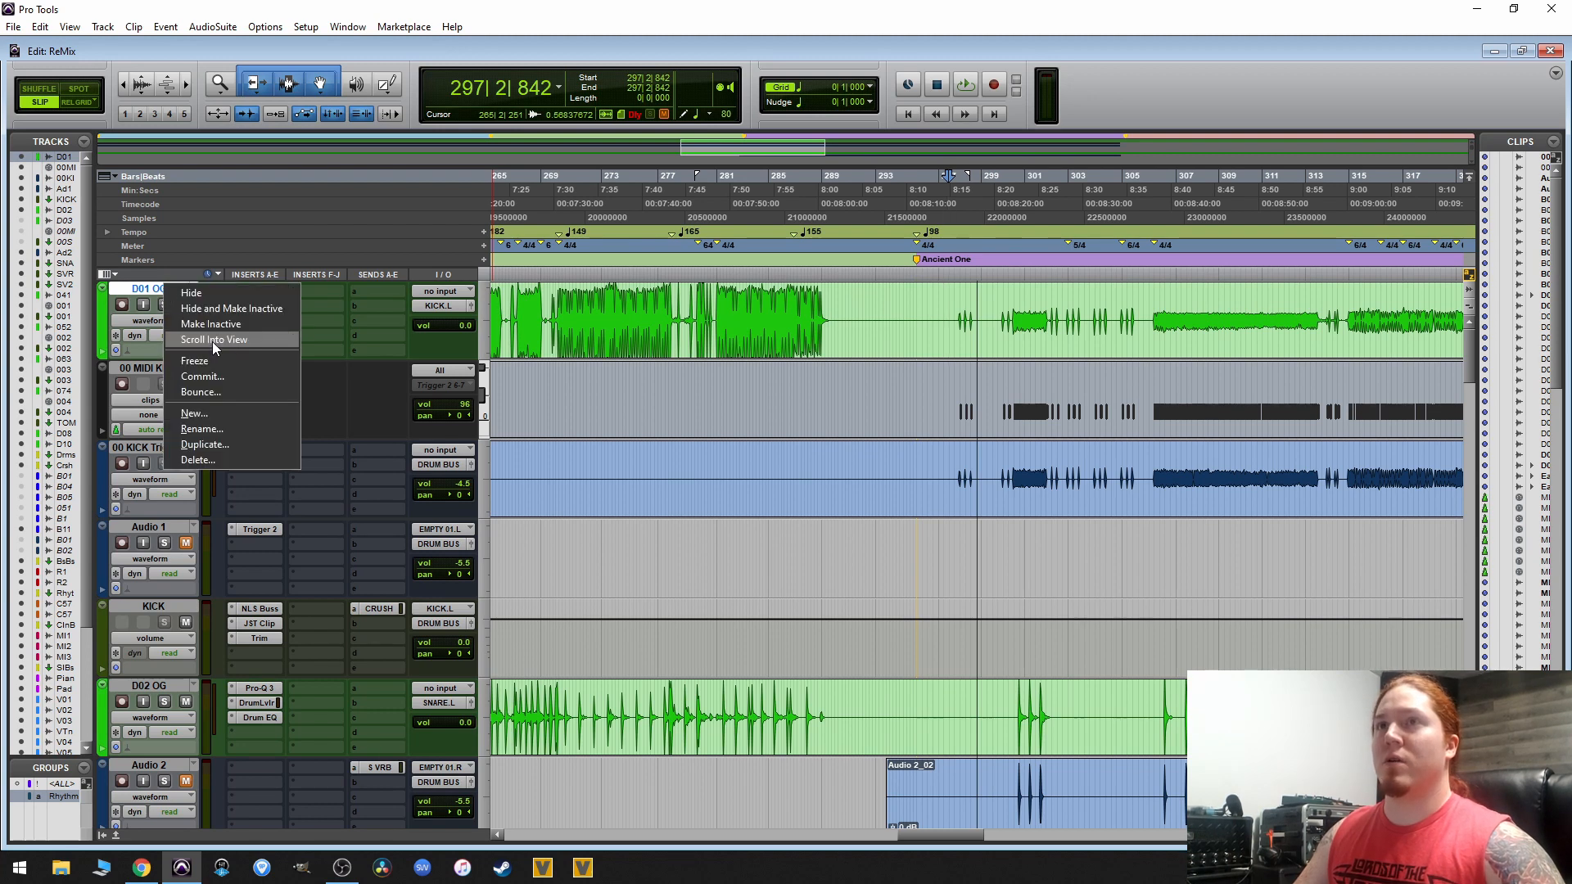
left_click(217, 448)
left_click(851, 428)
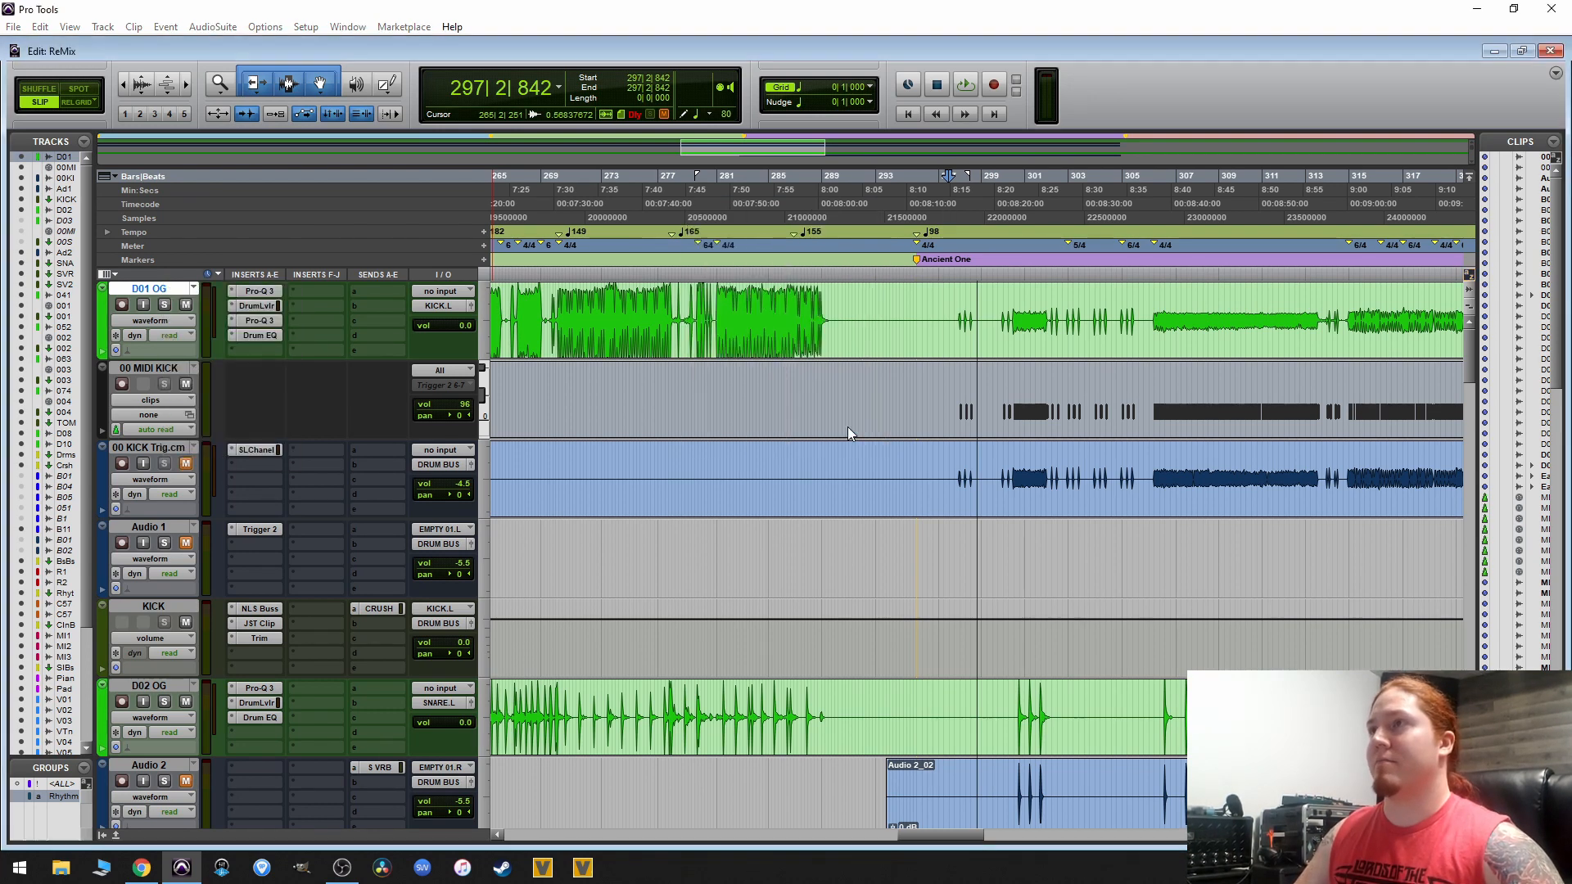
left_click(949, 390)
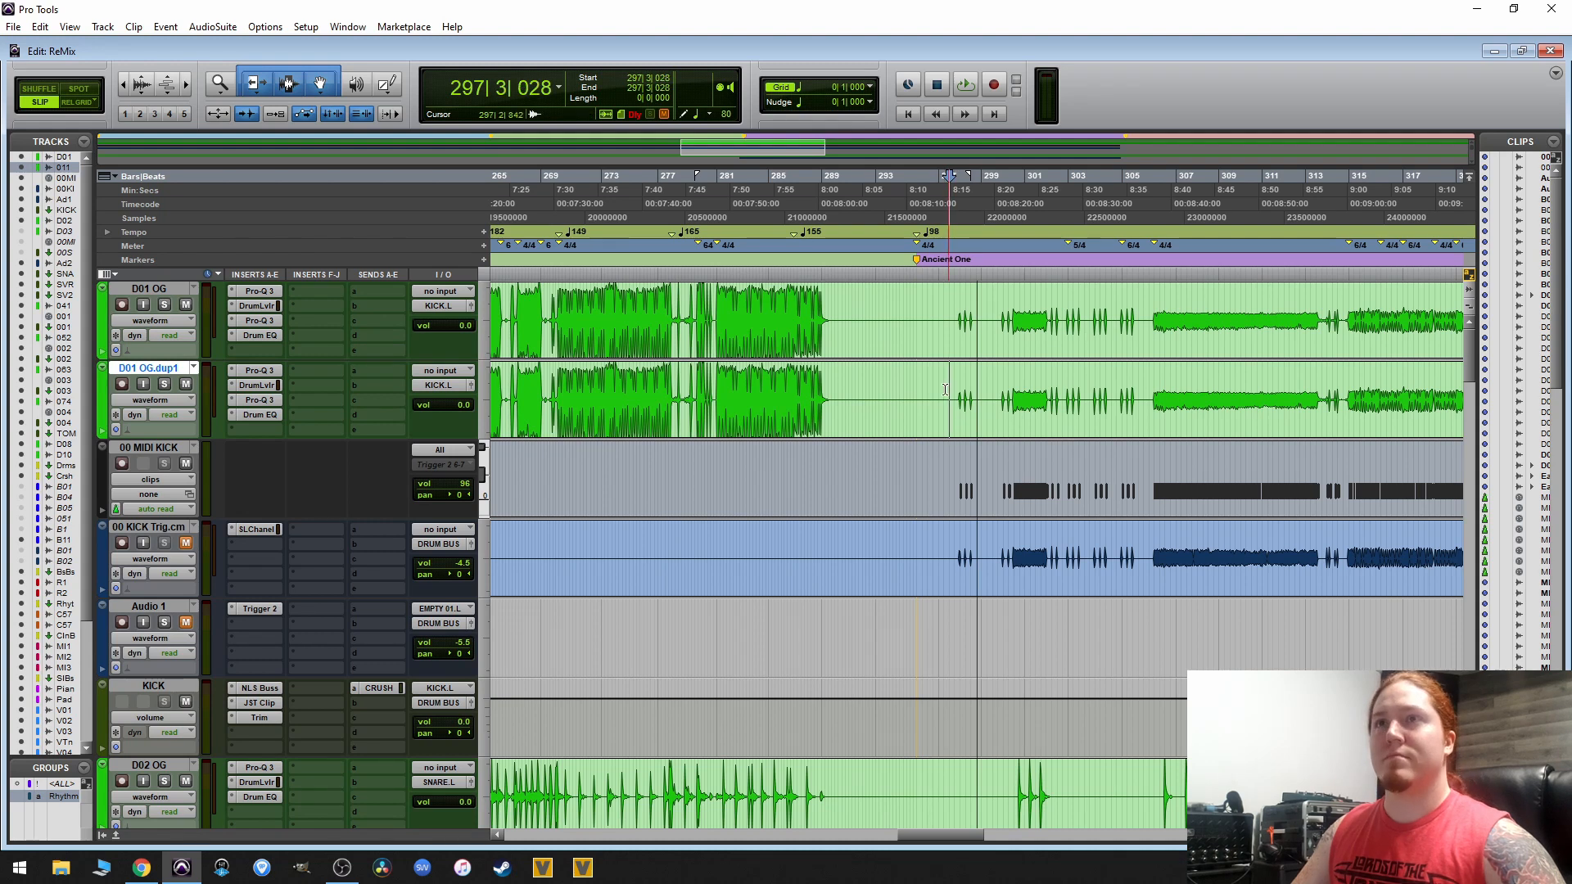
- Insert Trigger 2 (mono) in the first F-J insert slot of D01 OG.dup1 and solo that track
left_click(304, 370)
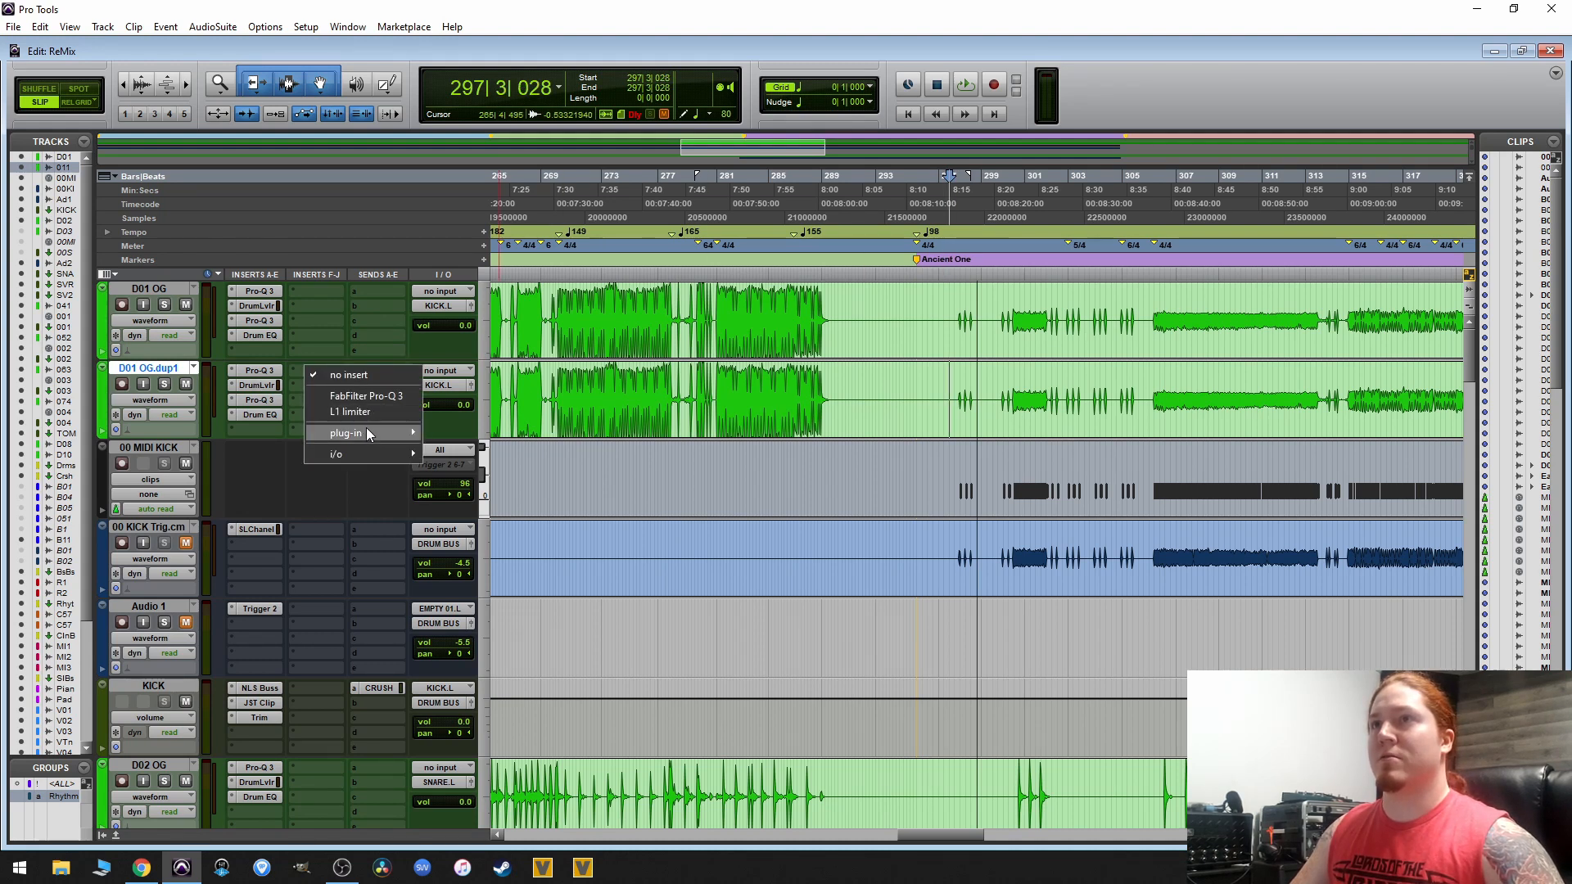
mouse_move(366, 428)
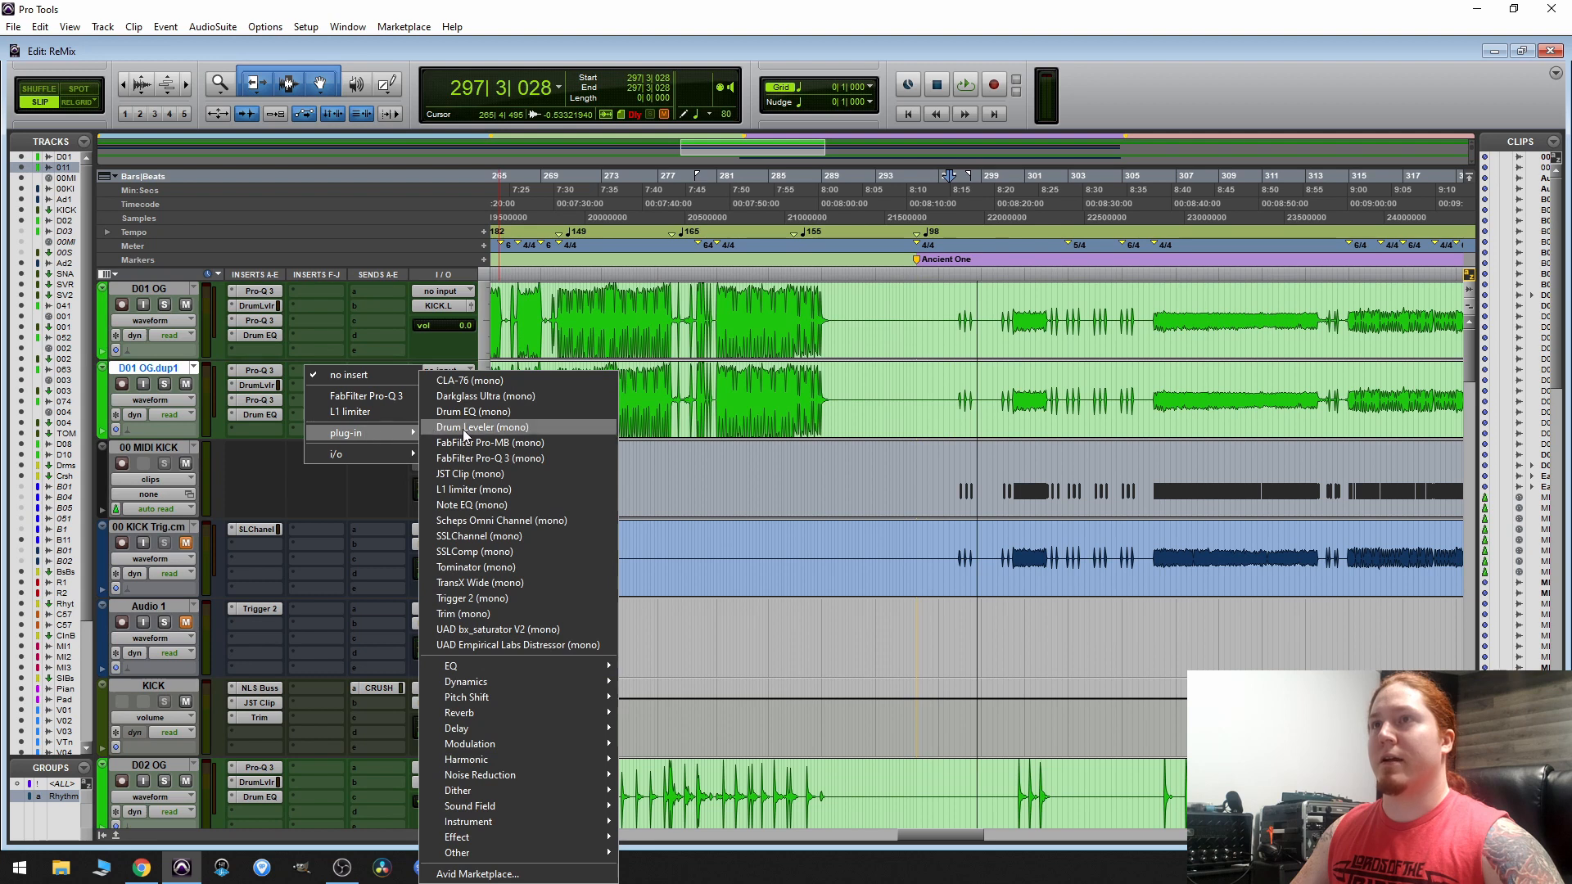
left_click(511, 598)
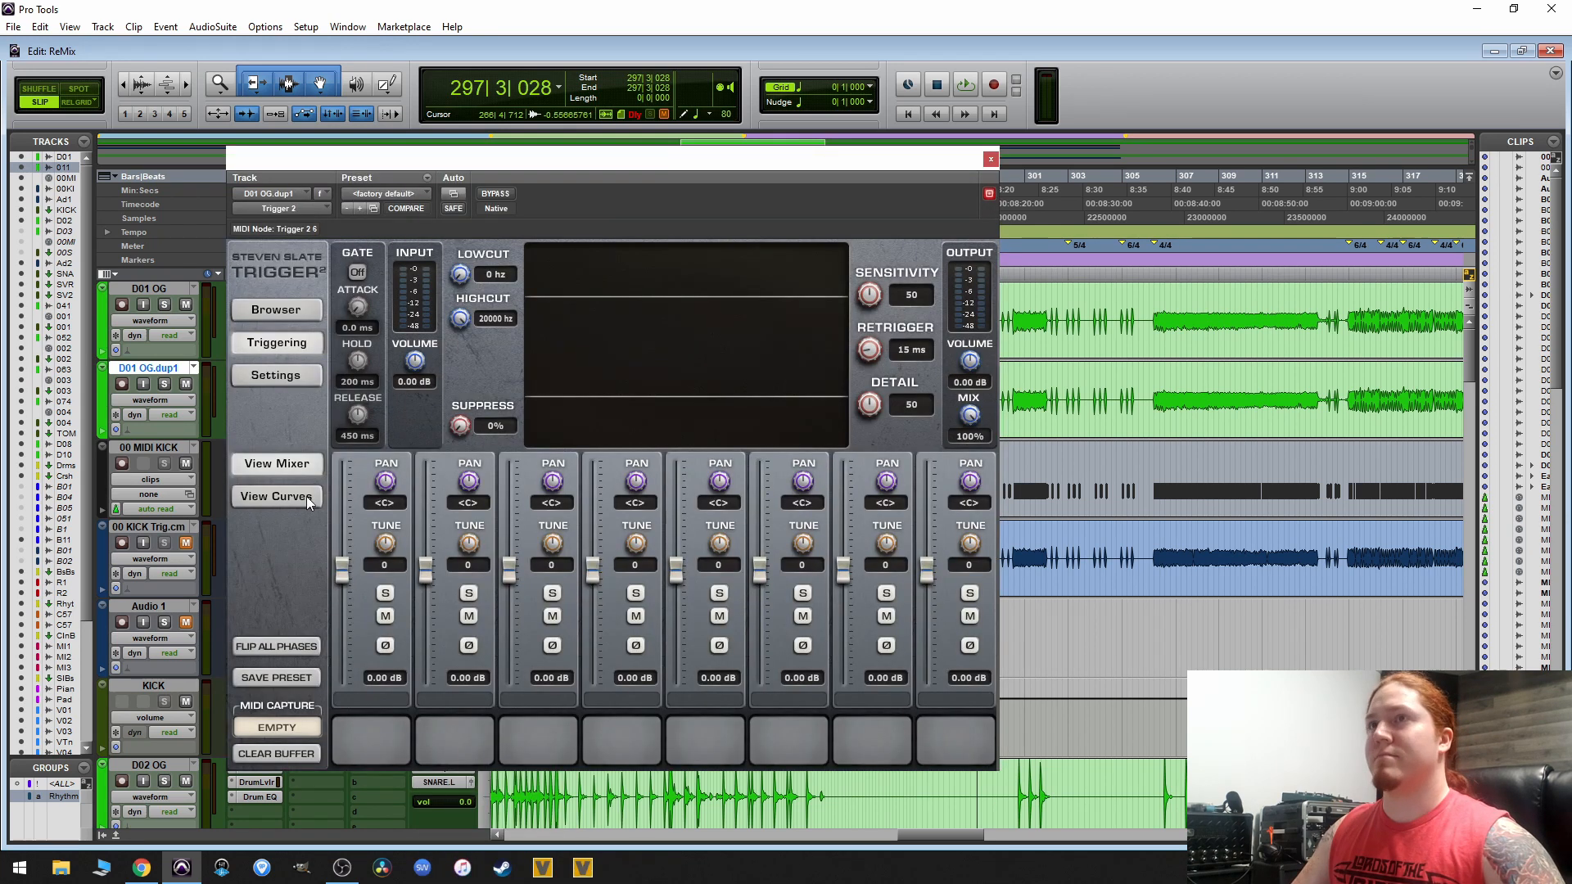
key("space")
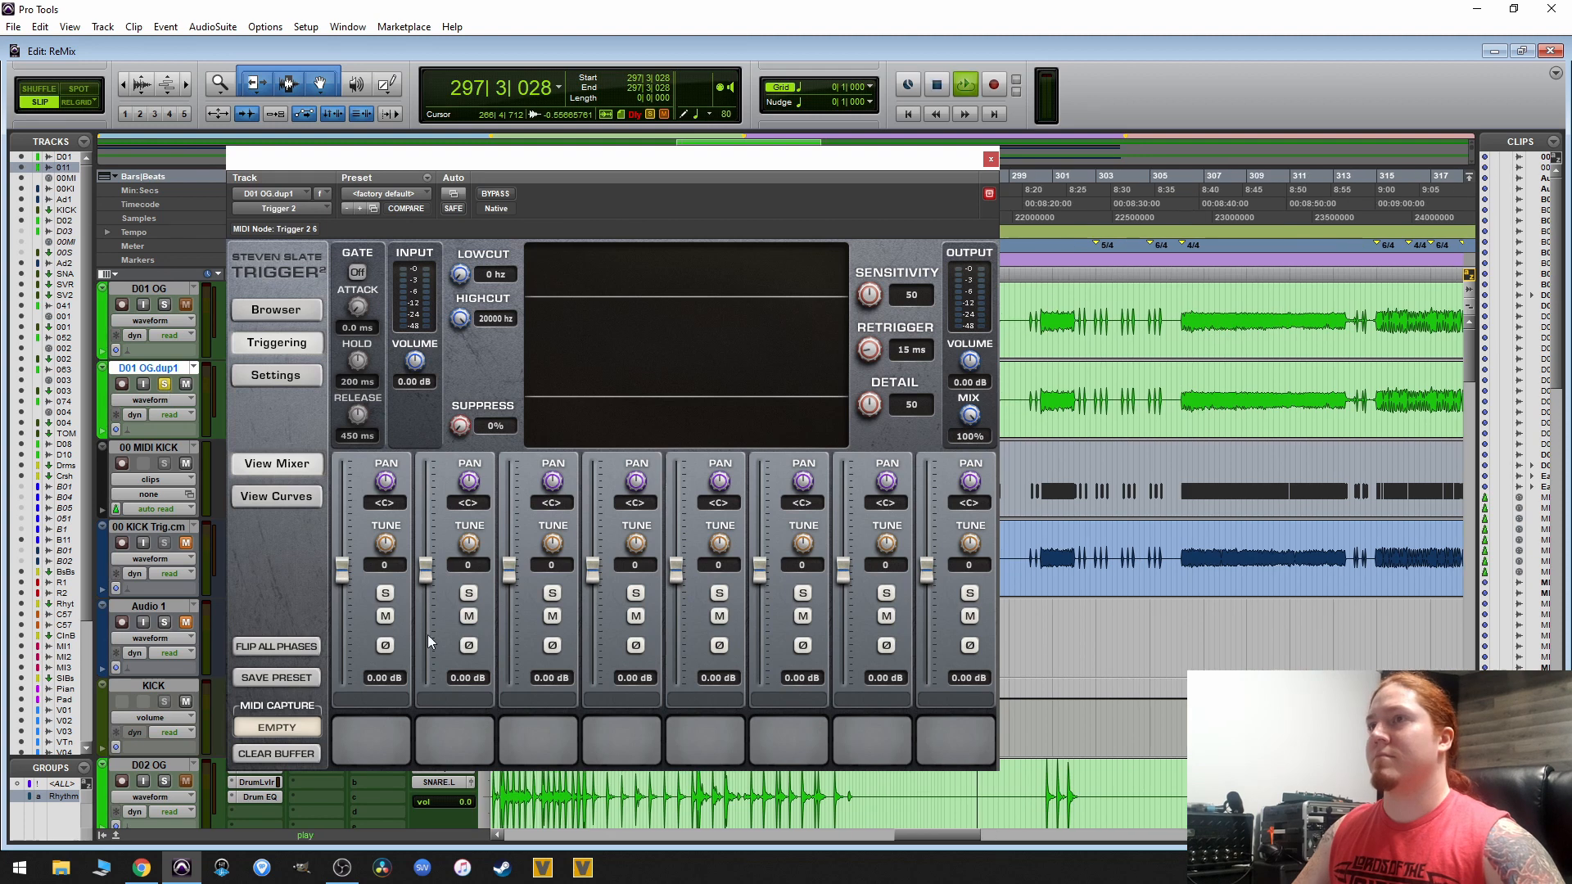
key("space")
- Load Kick IN from the Unintended Studios Dragon Kit's 01 KICK folder into Trigger's first sample slot and return to the Triggering view
left_click(278, 309)
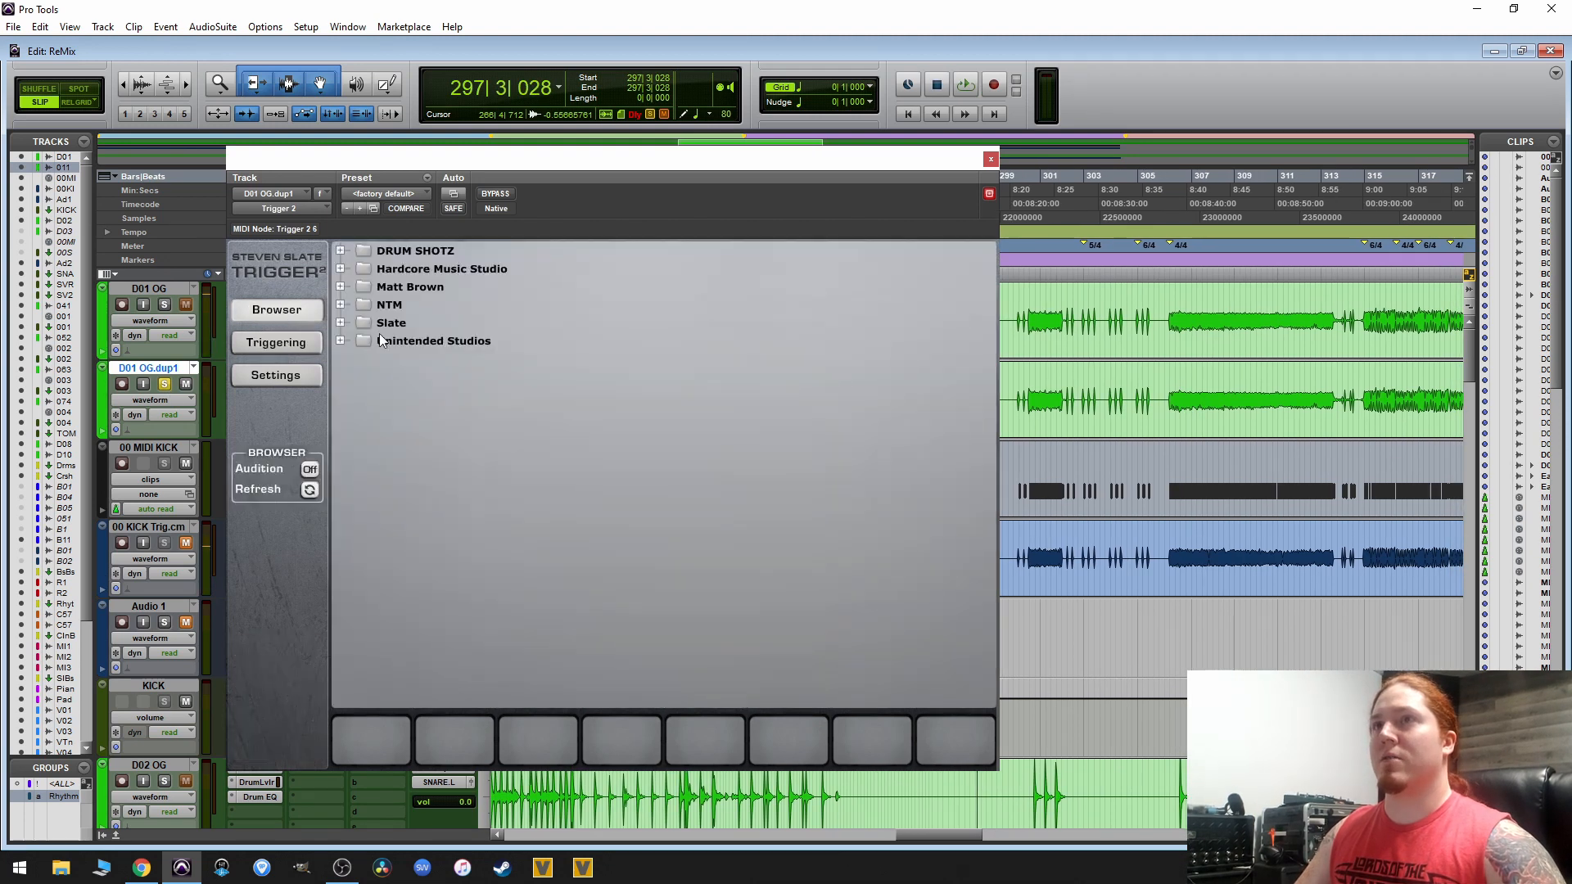
left_click(341, 341)
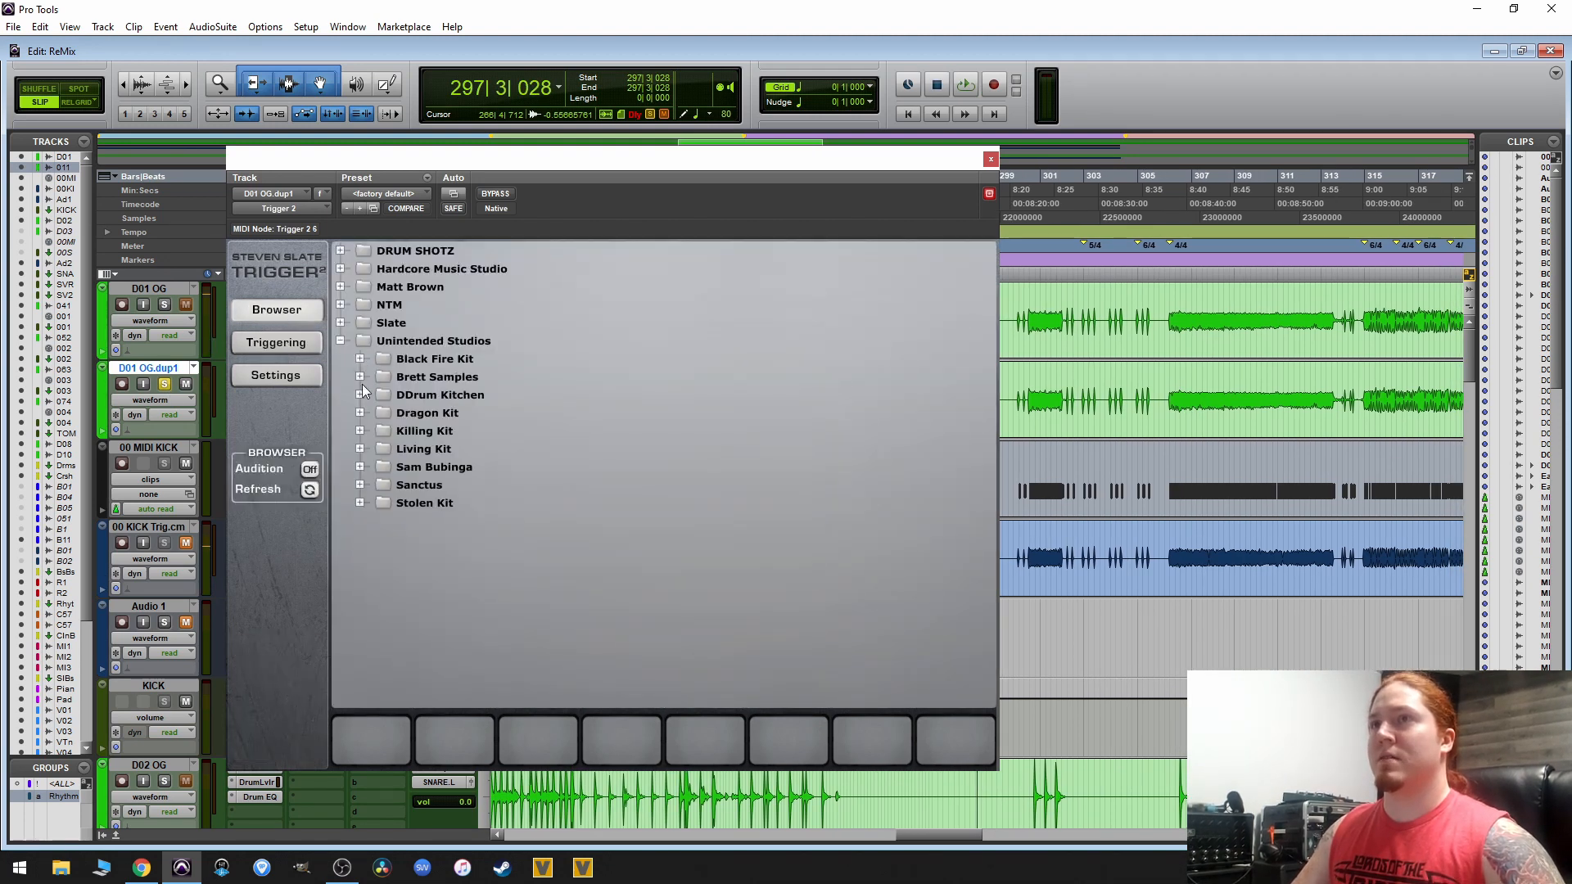
left_click(360, 412)
left_click(434, 434)
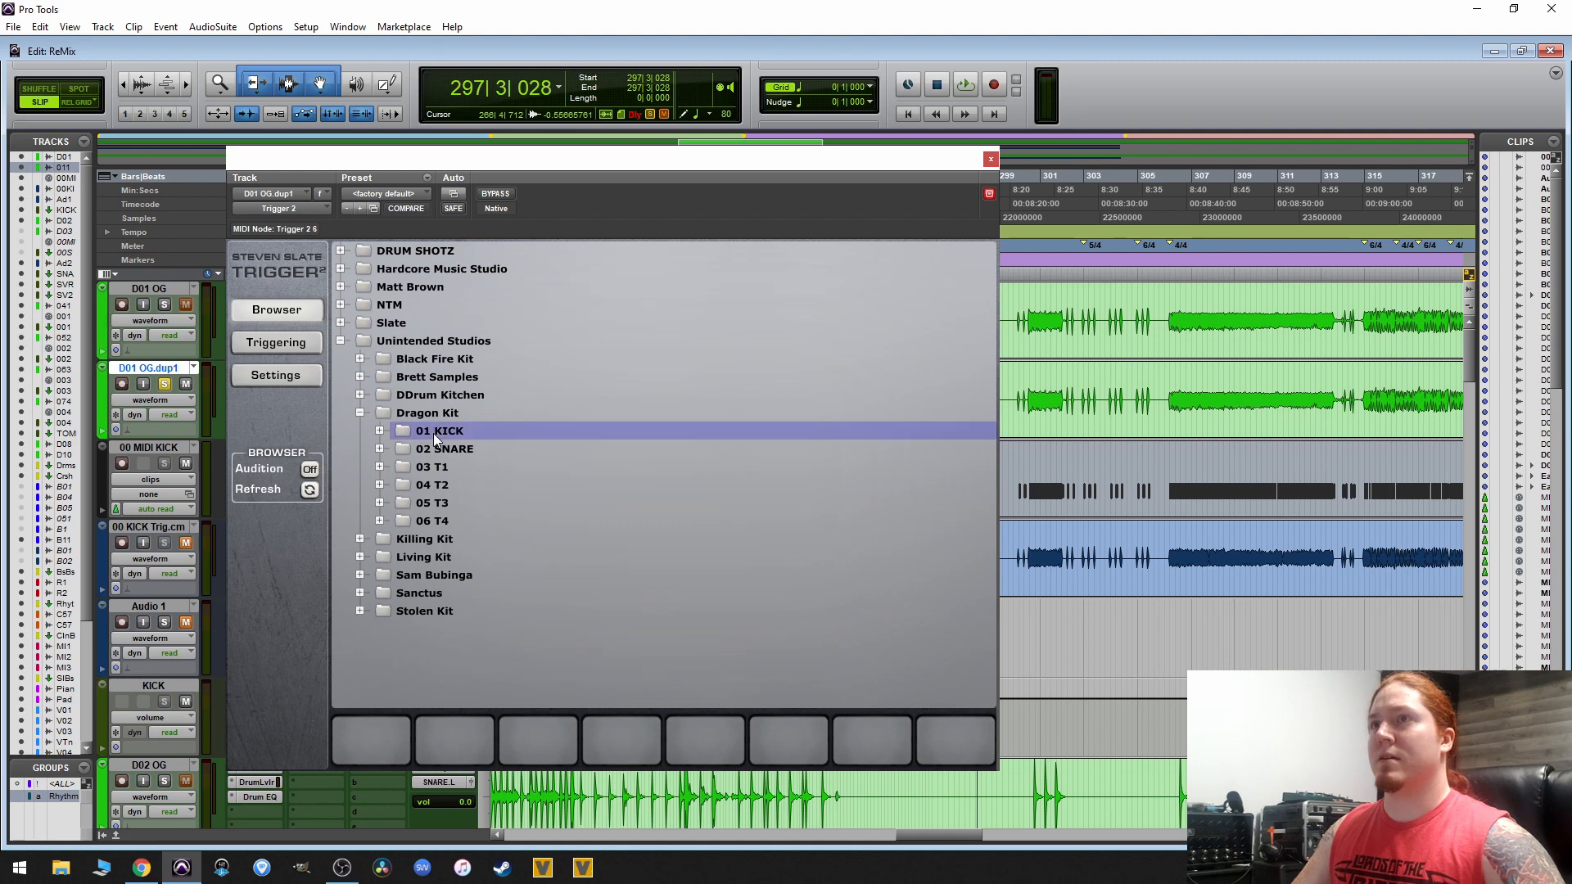
left_click(379, 430)
left_click_drag(450, 448, 377, 737)
left_click(301, 338)
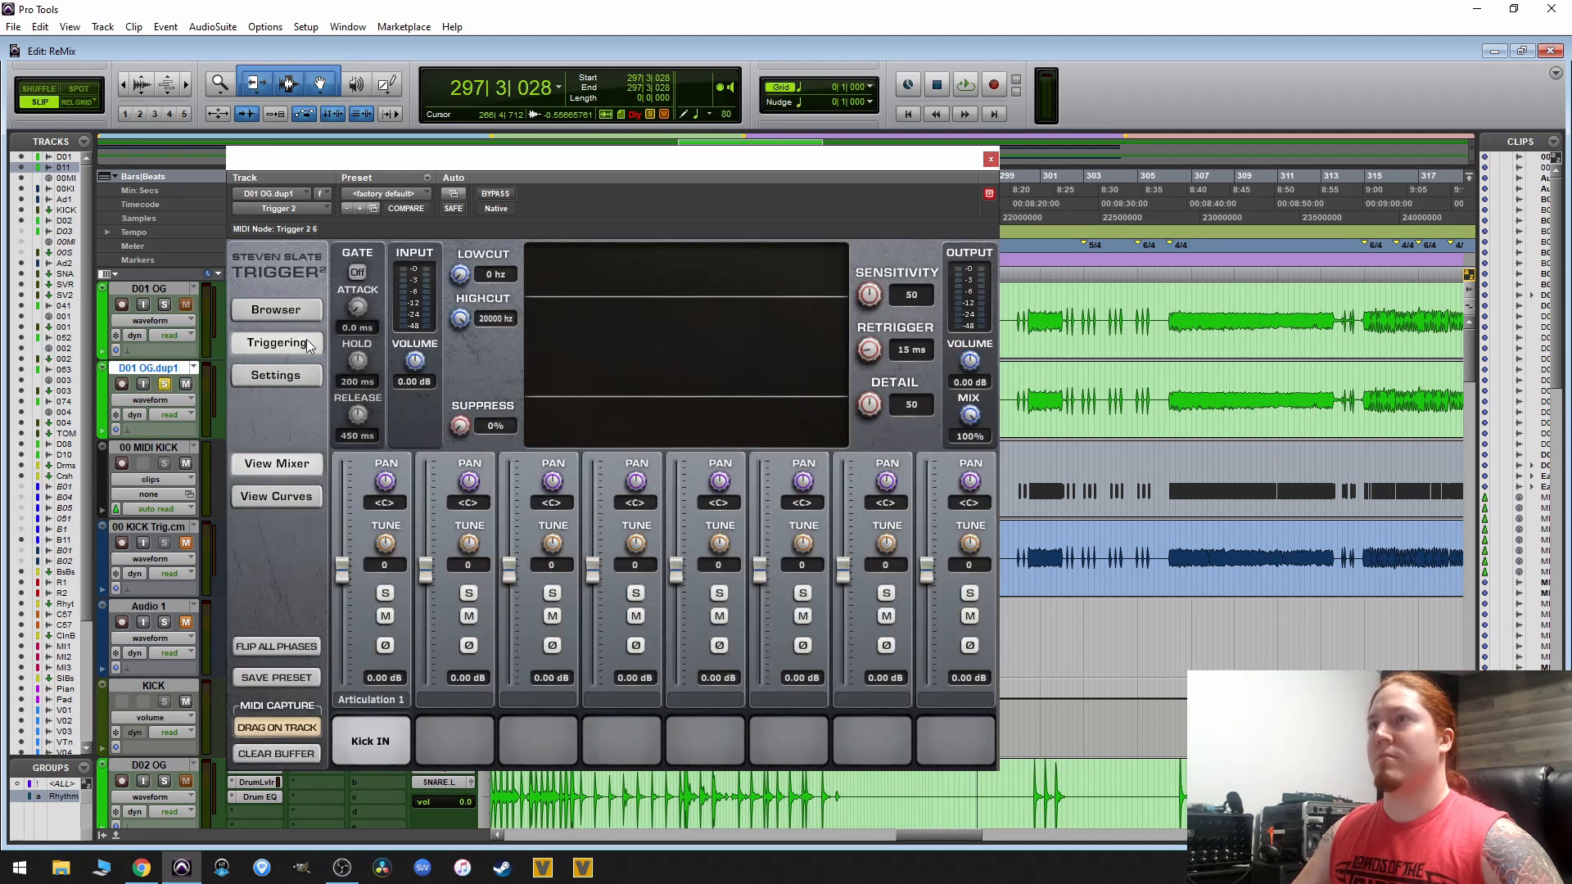
- Play the first Ancient One kicks through Trigger 2, moving its window clear of the waveforms to check the triggering
key("space")
key("t")
key("t")
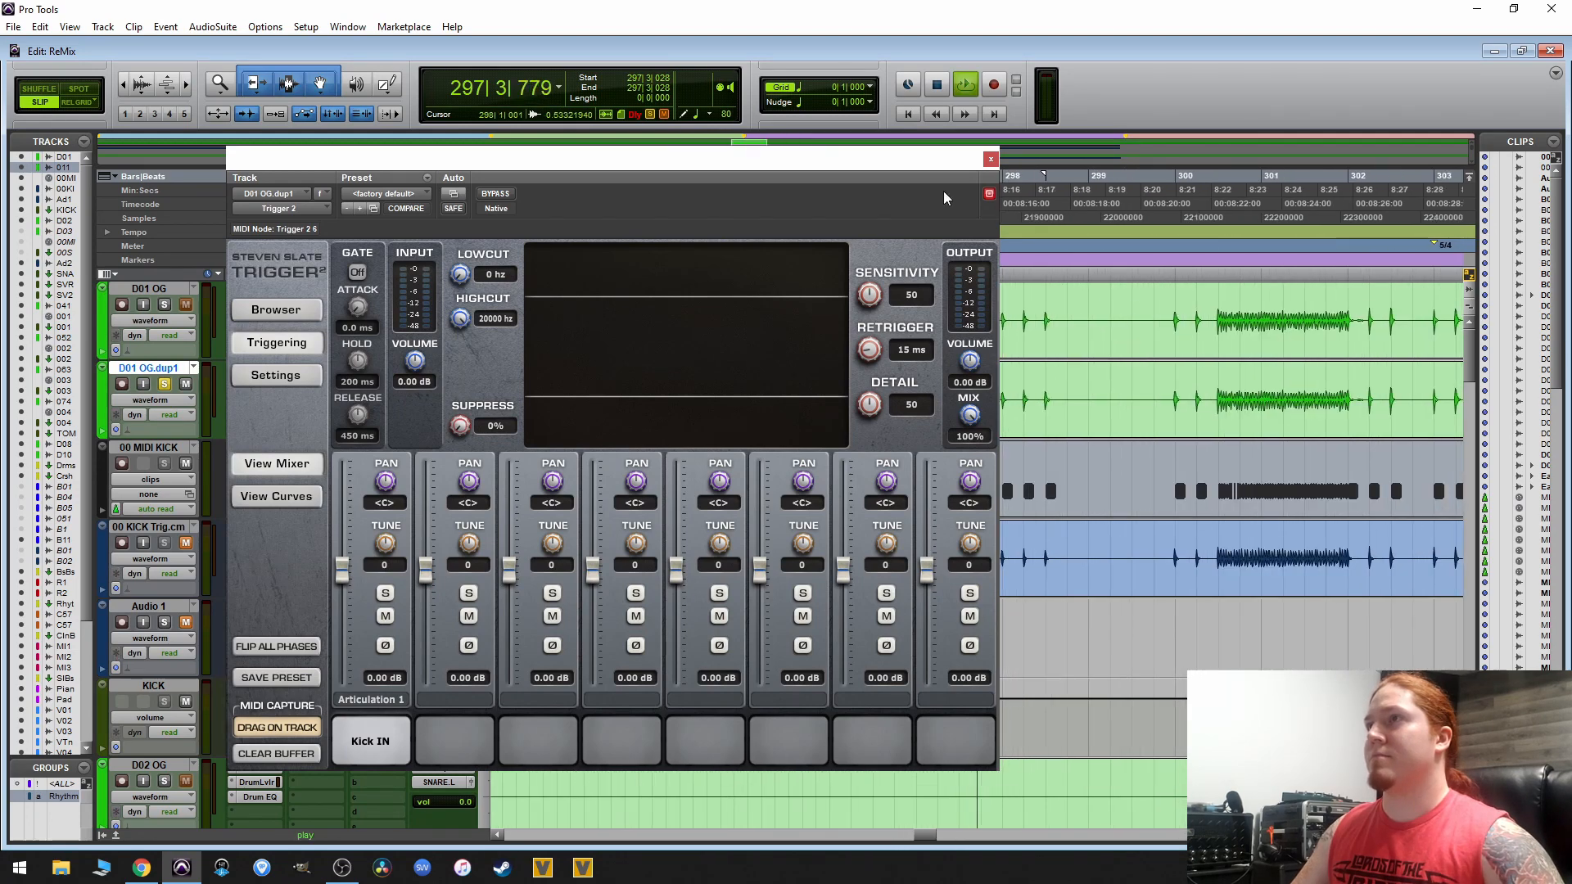
left_click_drag(920, 158, 739, 141)
key("r")
key("r")
key("r")
key("r")
key("space")
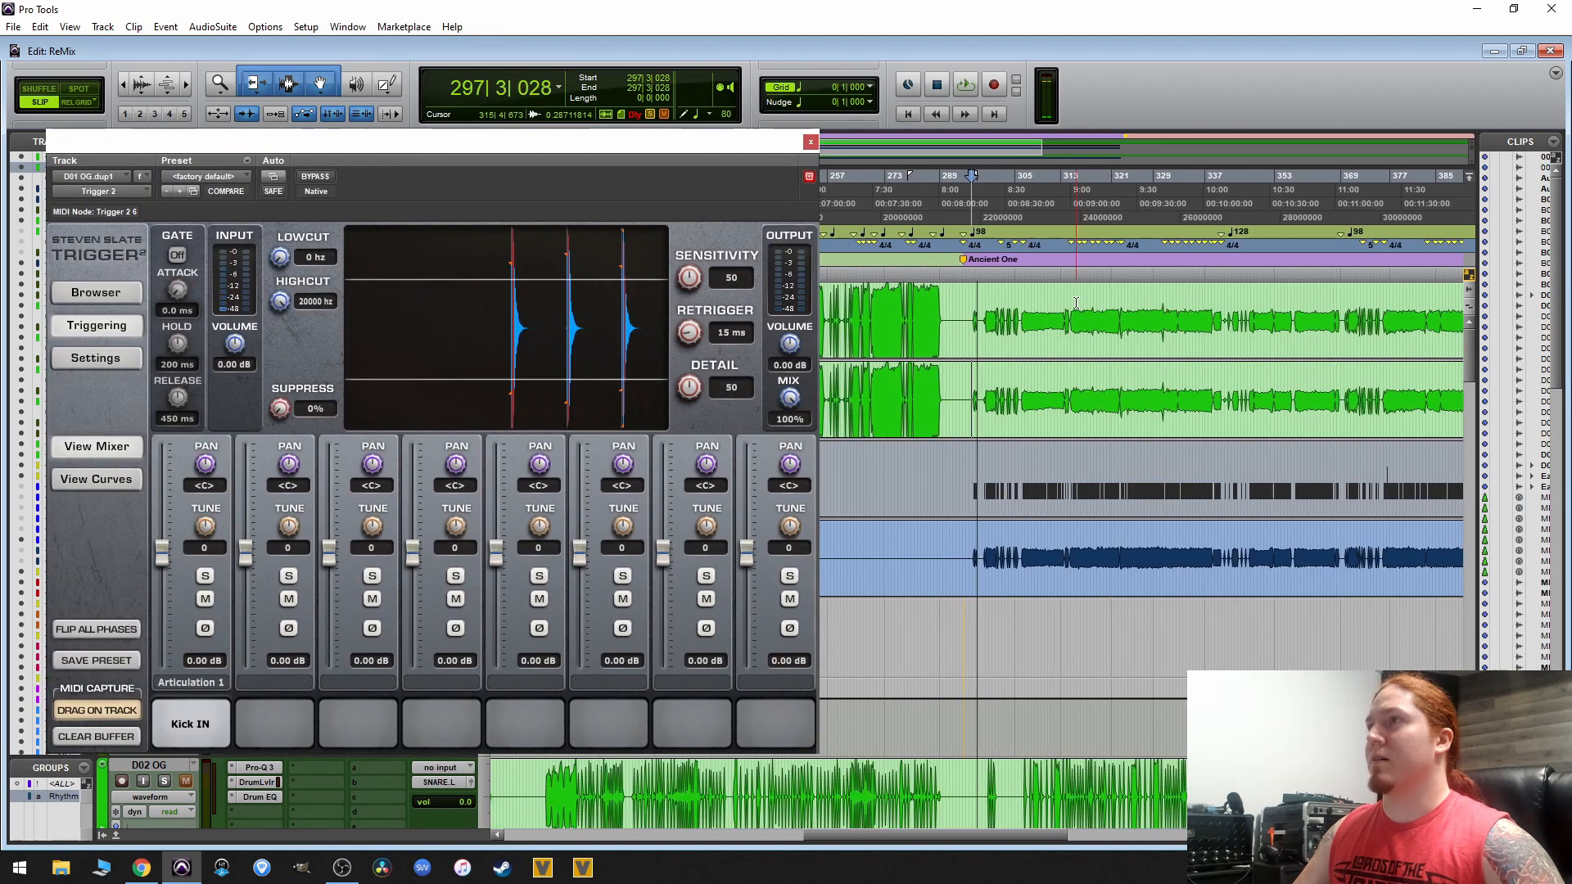
- Place the edit cursor just before the fast kick passage at bar 306 and start playback there
left_click(1027, 312)
key("t")
key("t")
key("t")
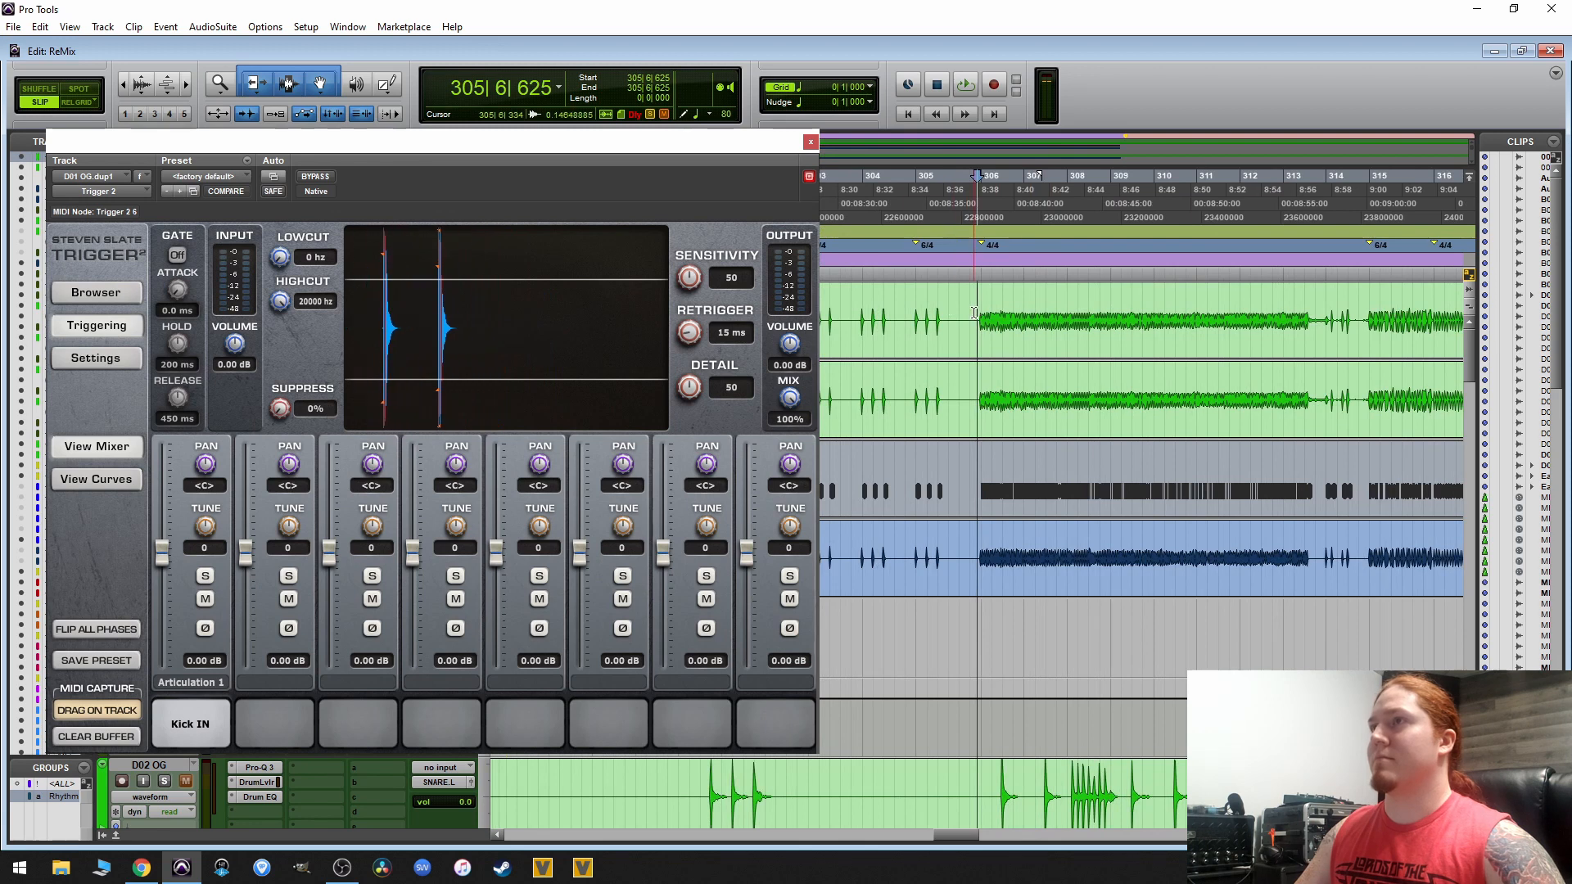
left_click(974, 322)
key("t")
key("space")
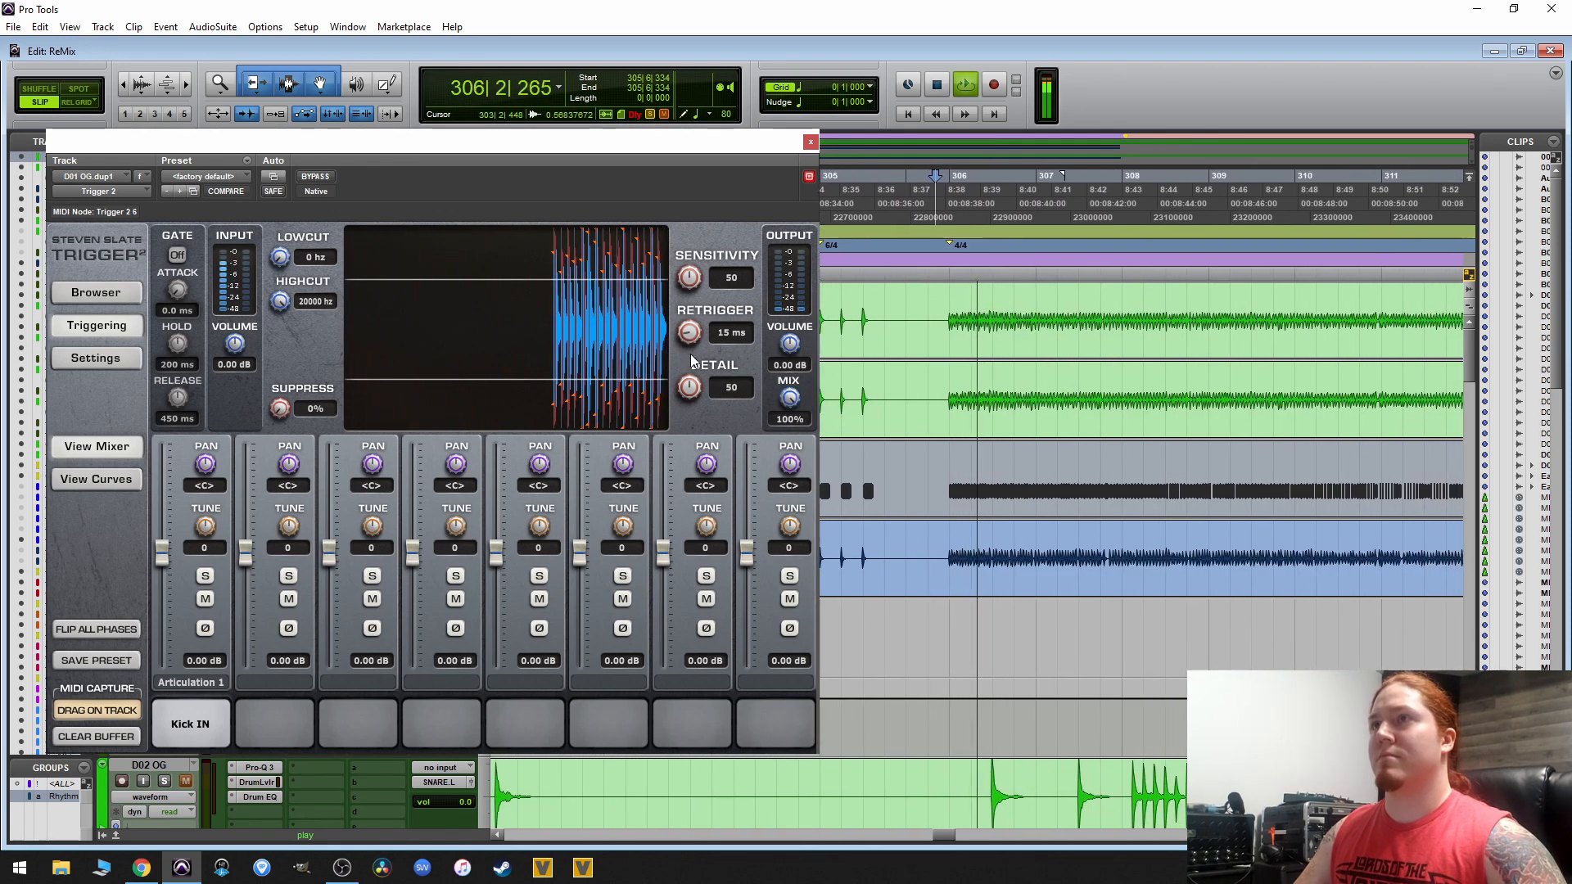
- Set Trigger's Detail to 42, Low Cut to 48 Hz and Sensitivity to 100
left_click_drag(687, 387, 681, 406)
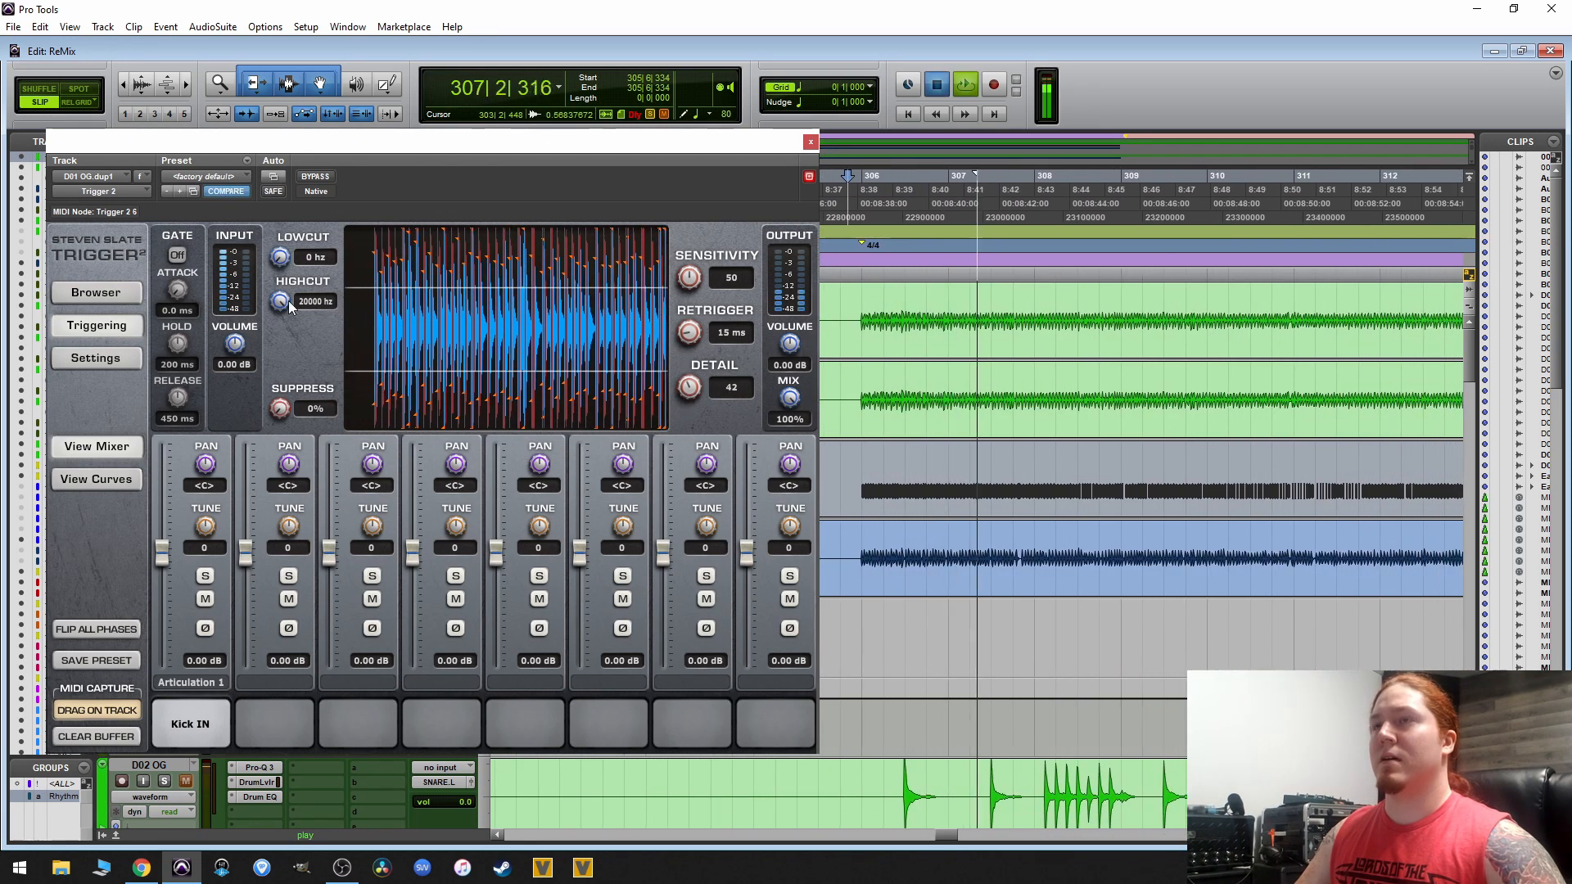
key("space")
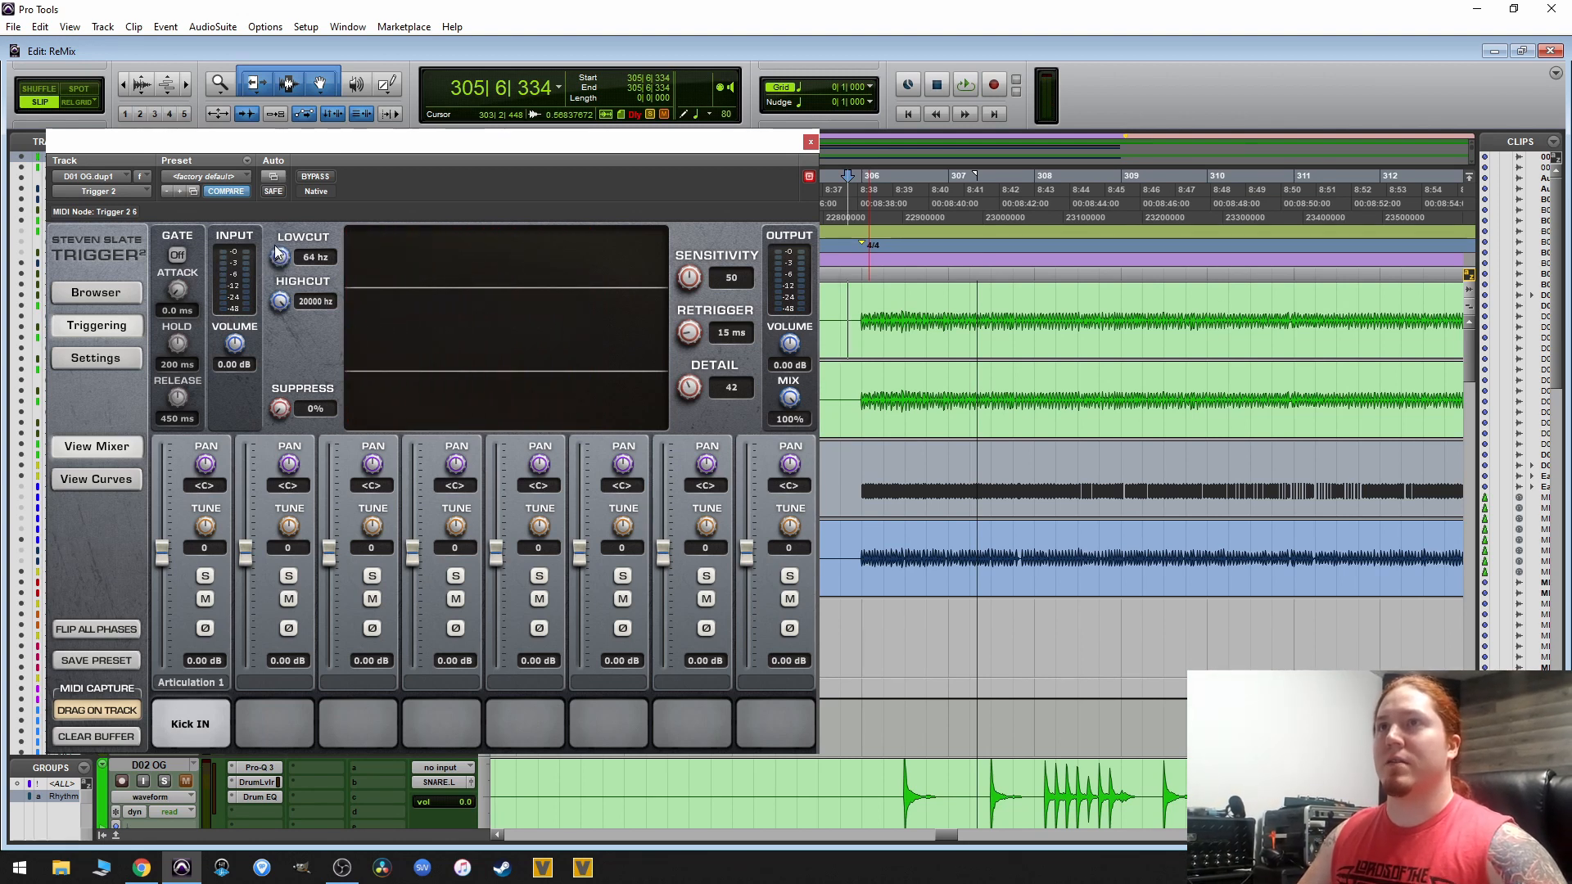
left_click_drag(275, 246, 274, 247)
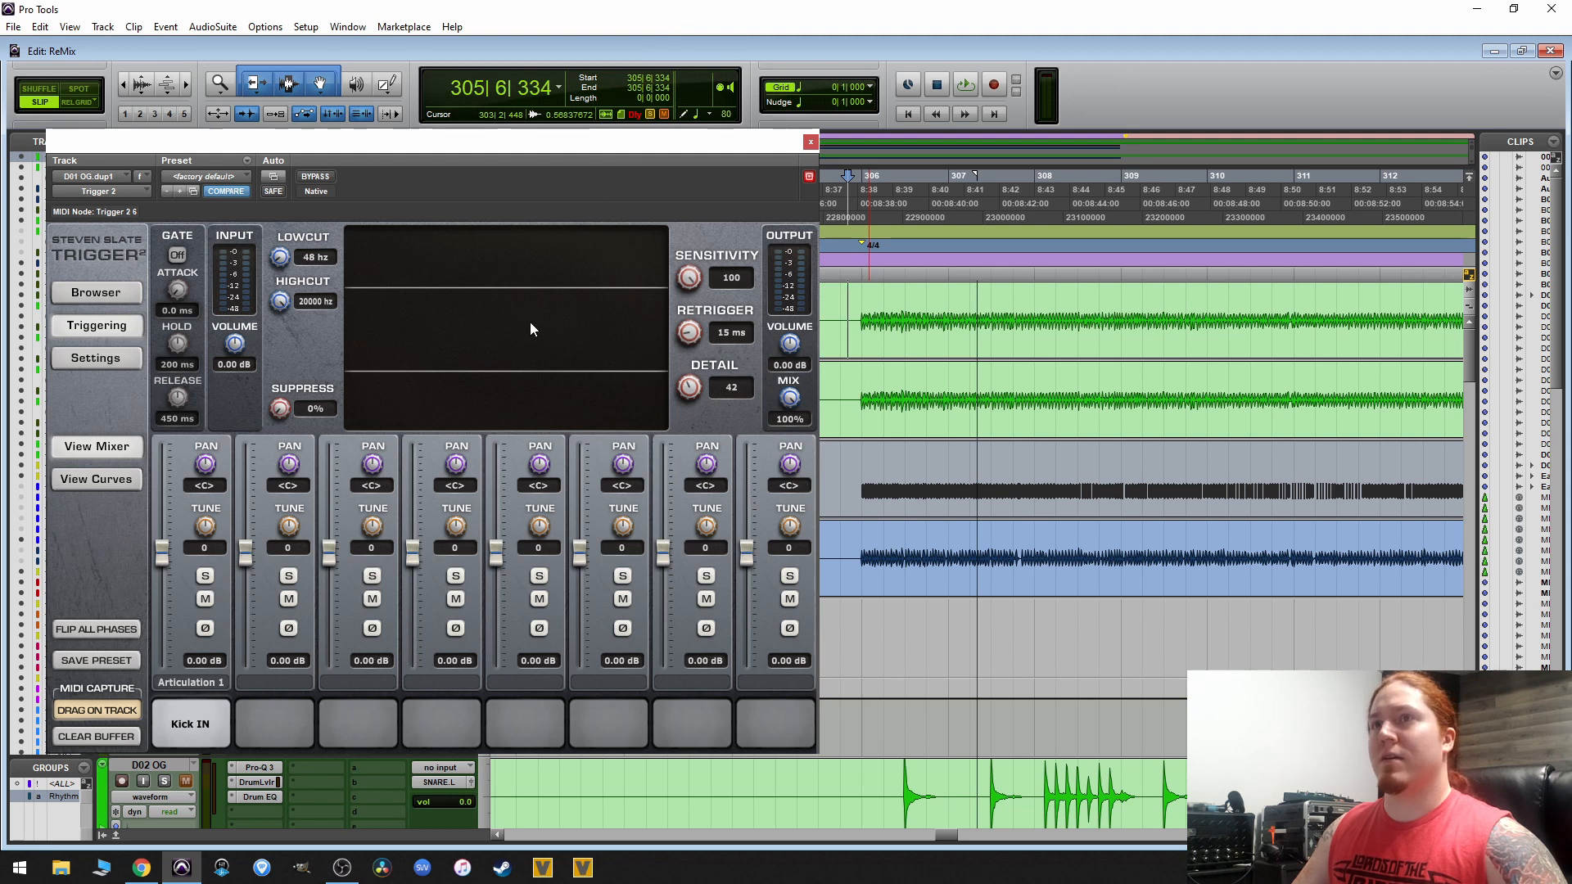
- While playing the fast kick passage, set Trigger's Retrigger to 43 ms and Detail to 34, and close its window
key("space")
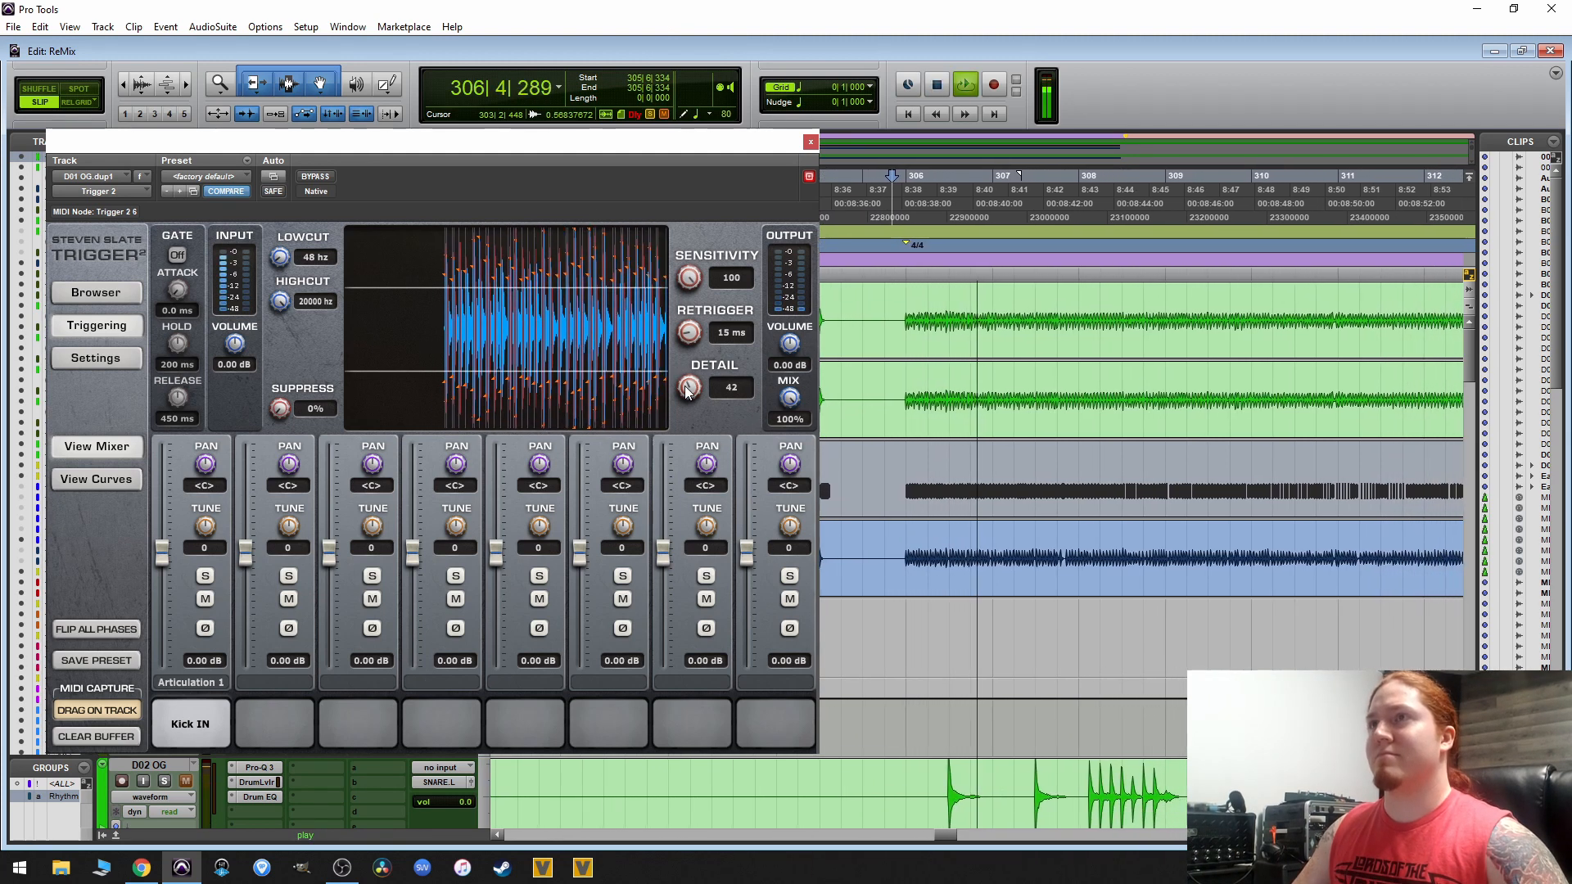
left_click_drag(685, 386, 686, 392)
left_click_drag(685, 336, 692, 332)
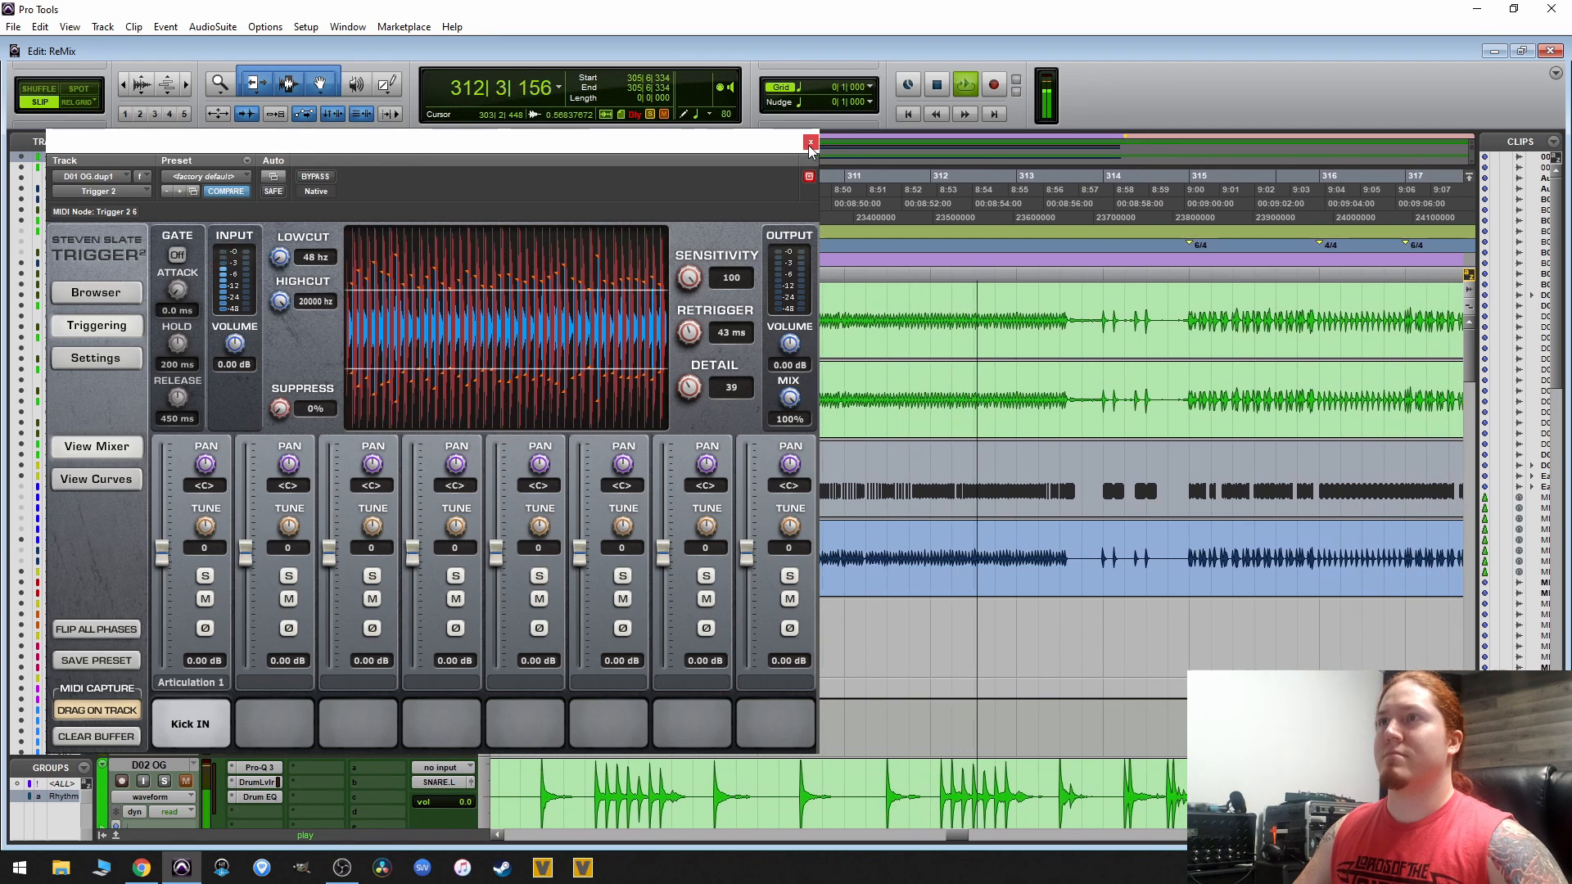
left_click_drag(693, 384, 693, 402)
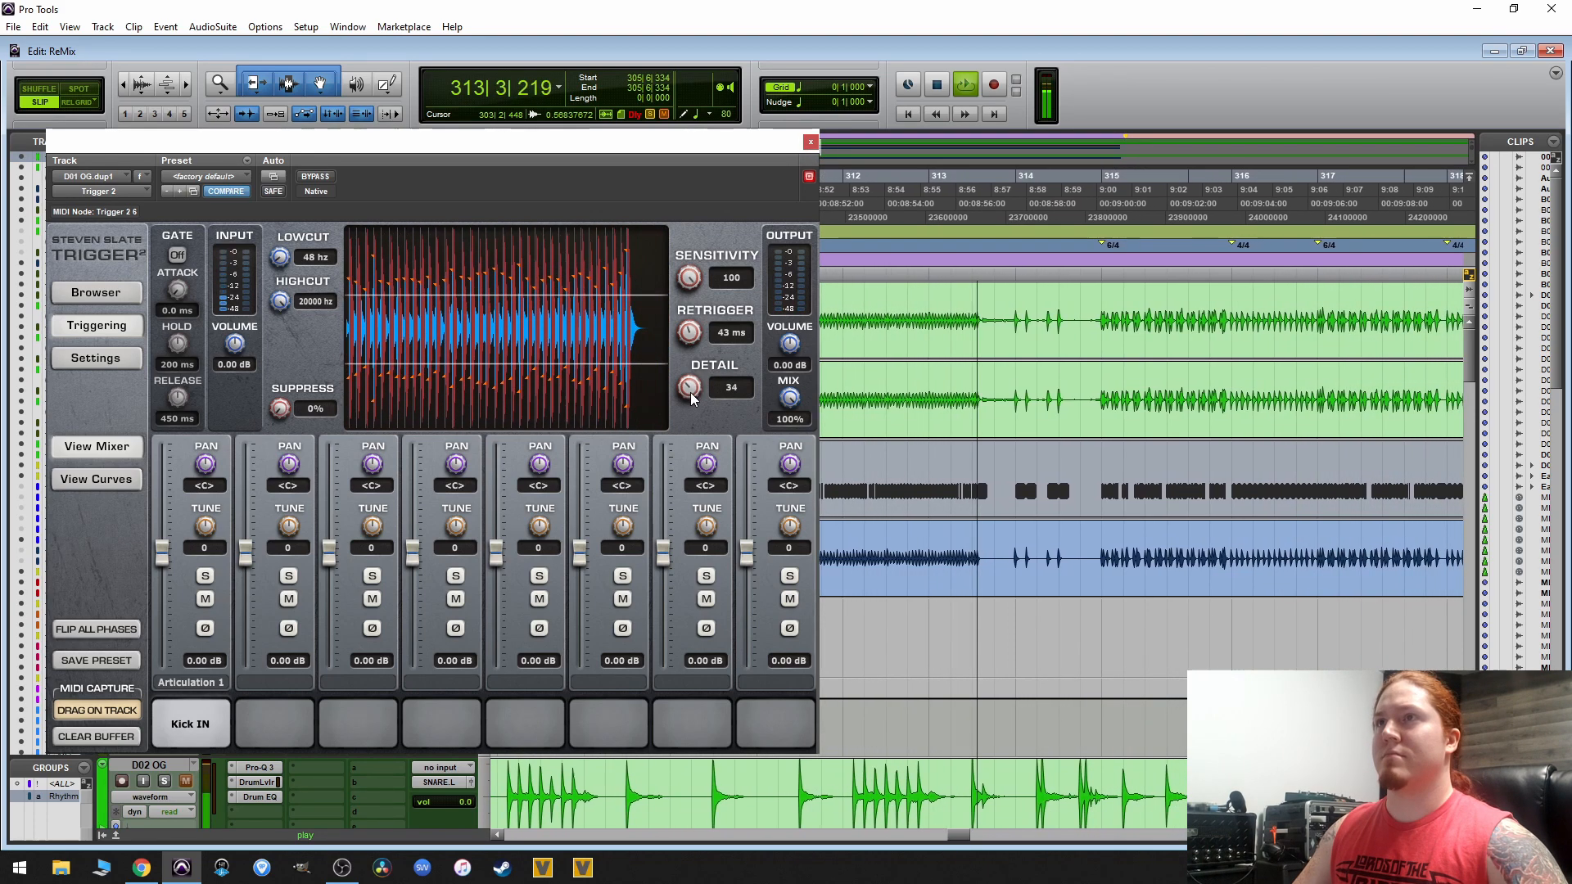
left_click(809, 142)
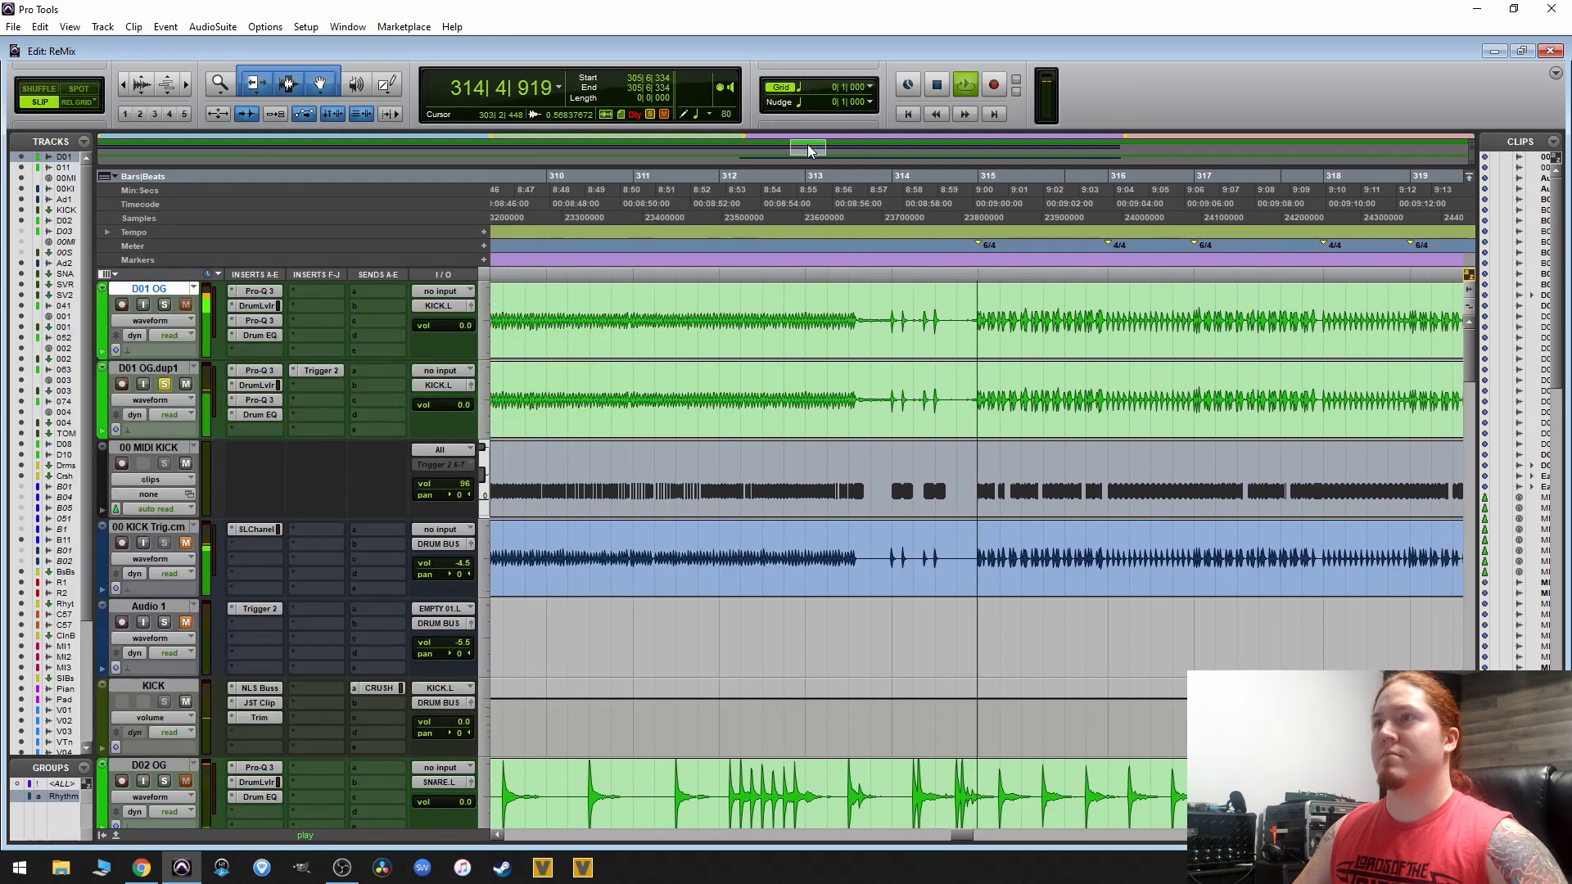
- Stop playback and commit the D01 OG.dup1 track offline up to its Trigger 2 insert, consolidating clips and deleting the source track
key("space")
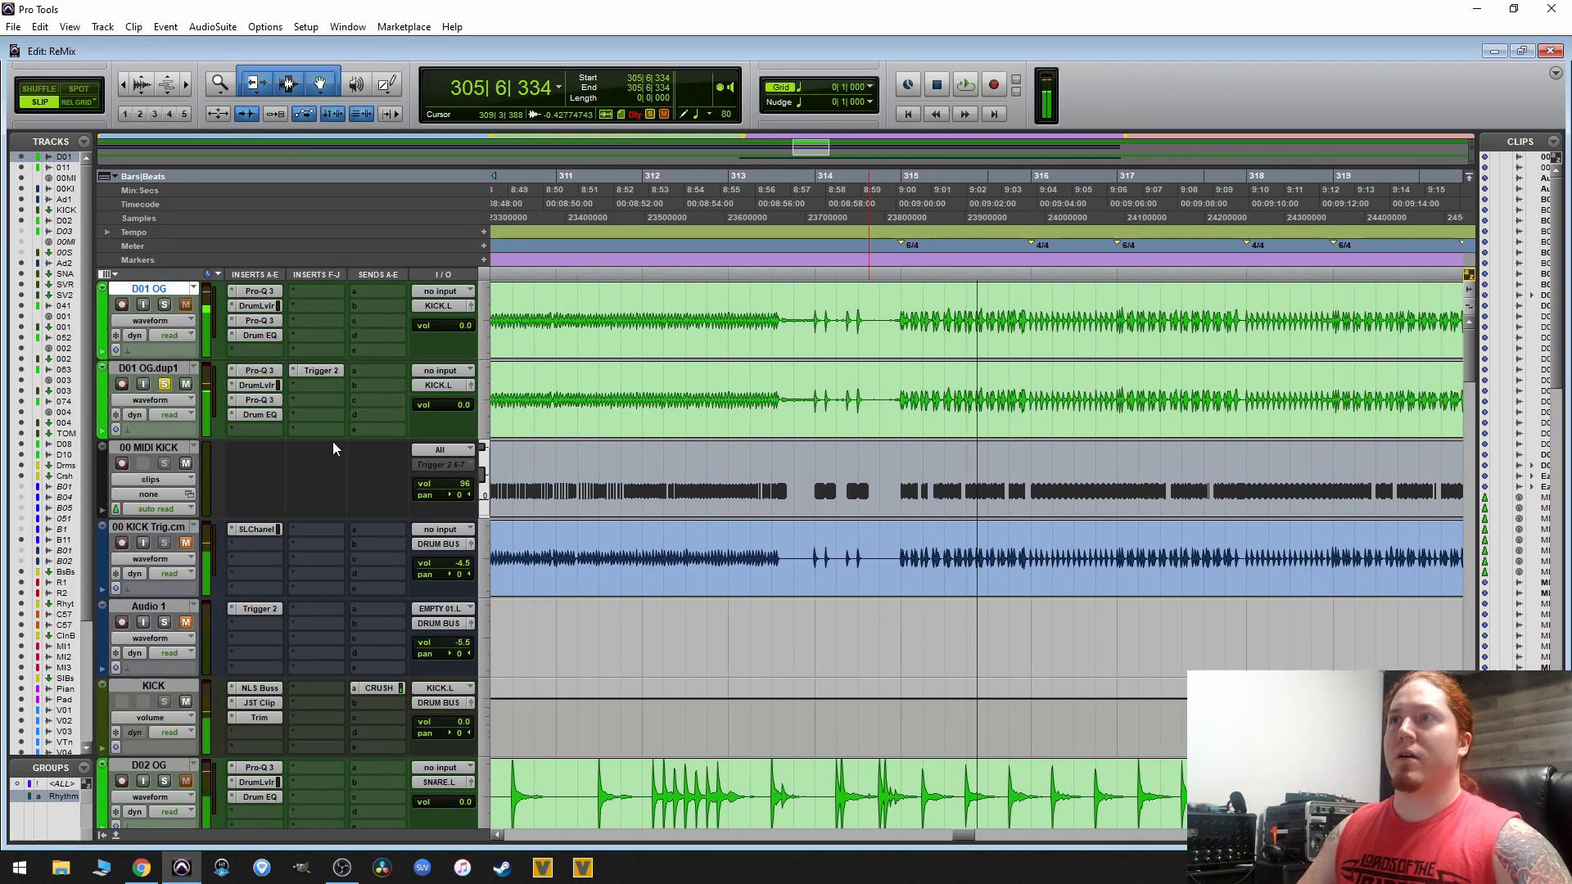
right_click(329, 370)
left_click(410, 406)
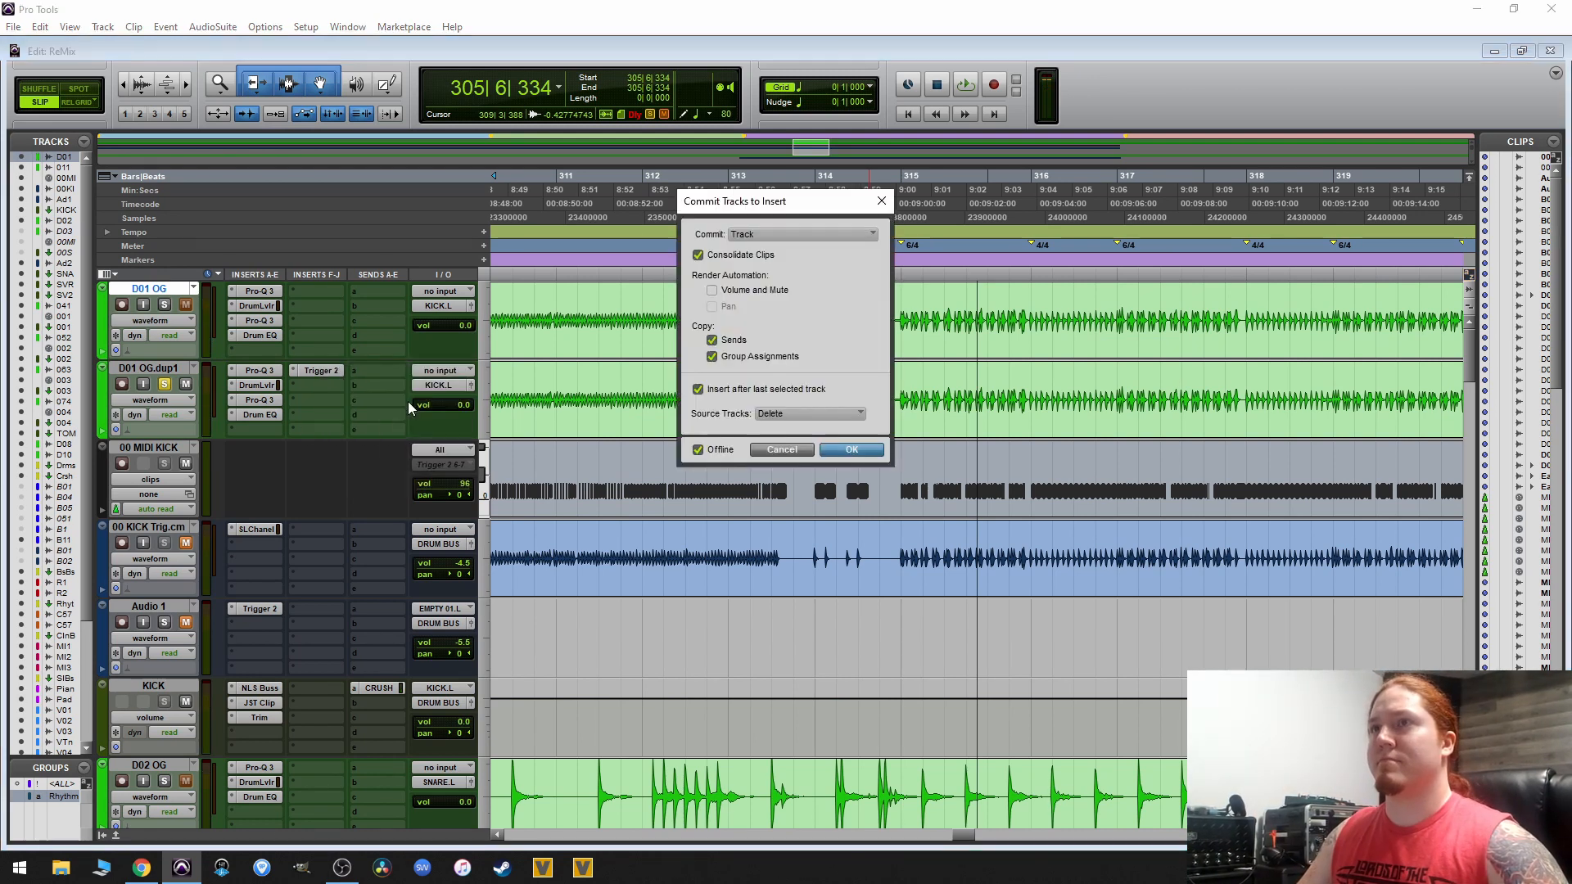
left_click(839, 450)
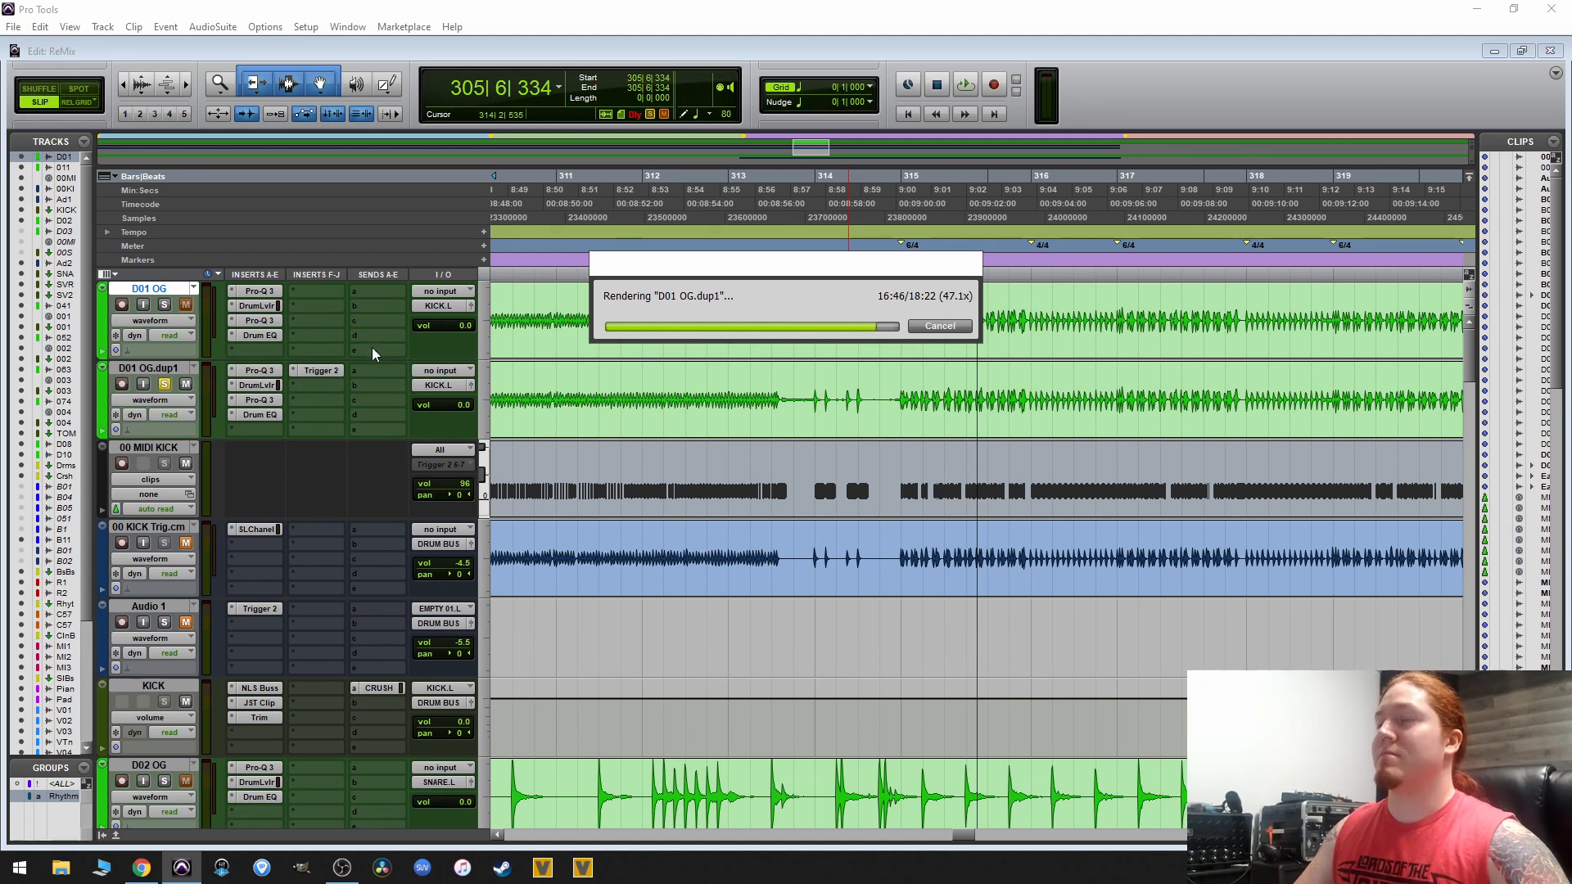
- Locate the start of the Ancient One kicks on the committed duplicate track, placing the edit cursor at bar 297
key("r")
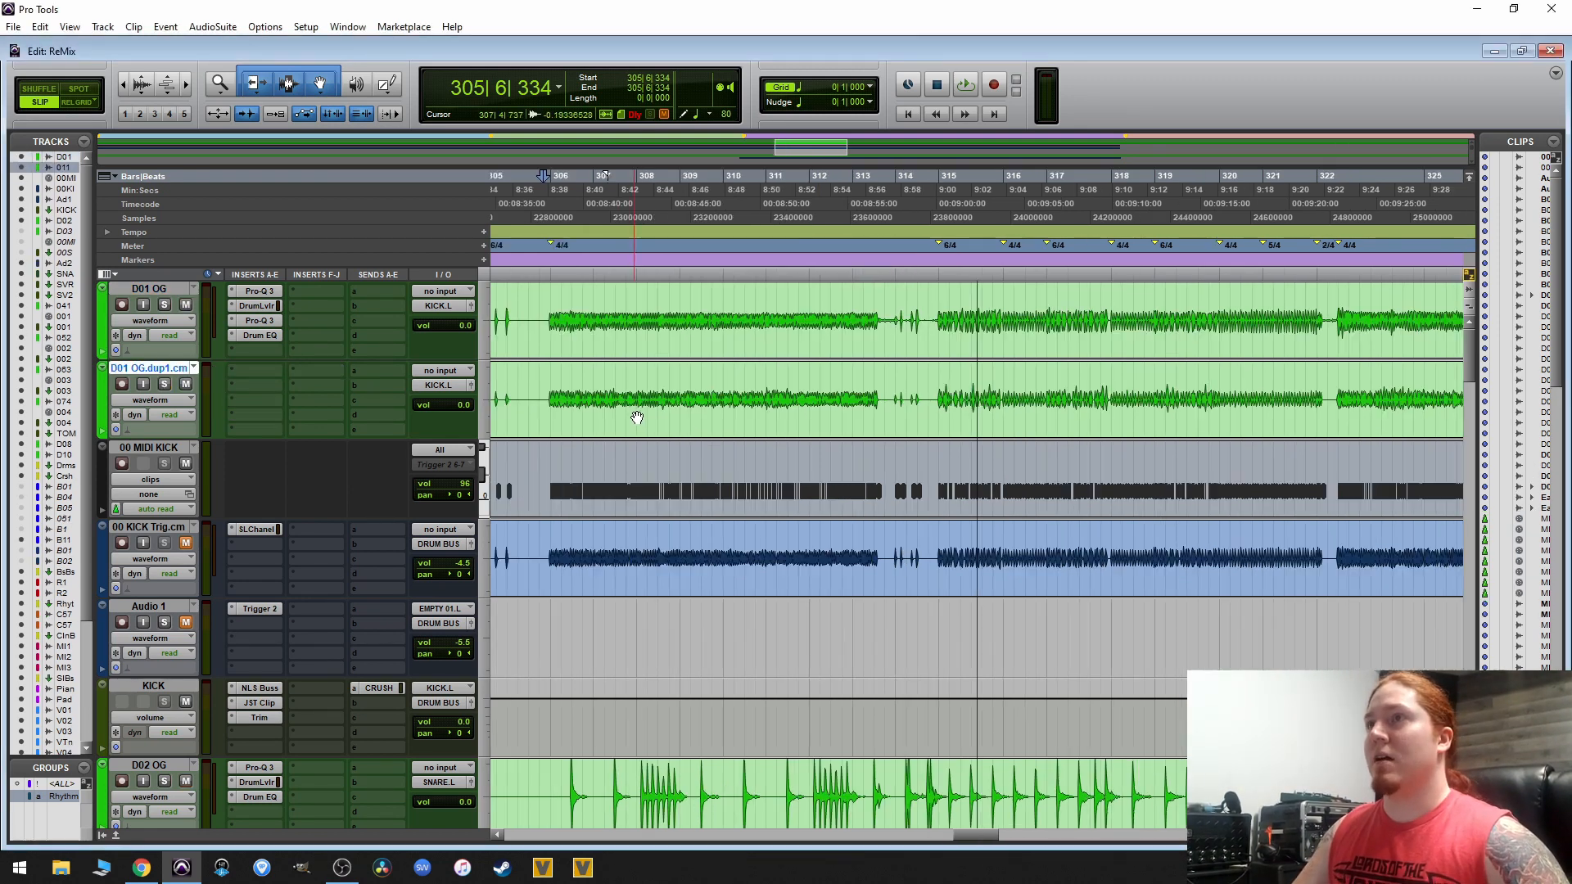
key("r")
left_click(571, 383)
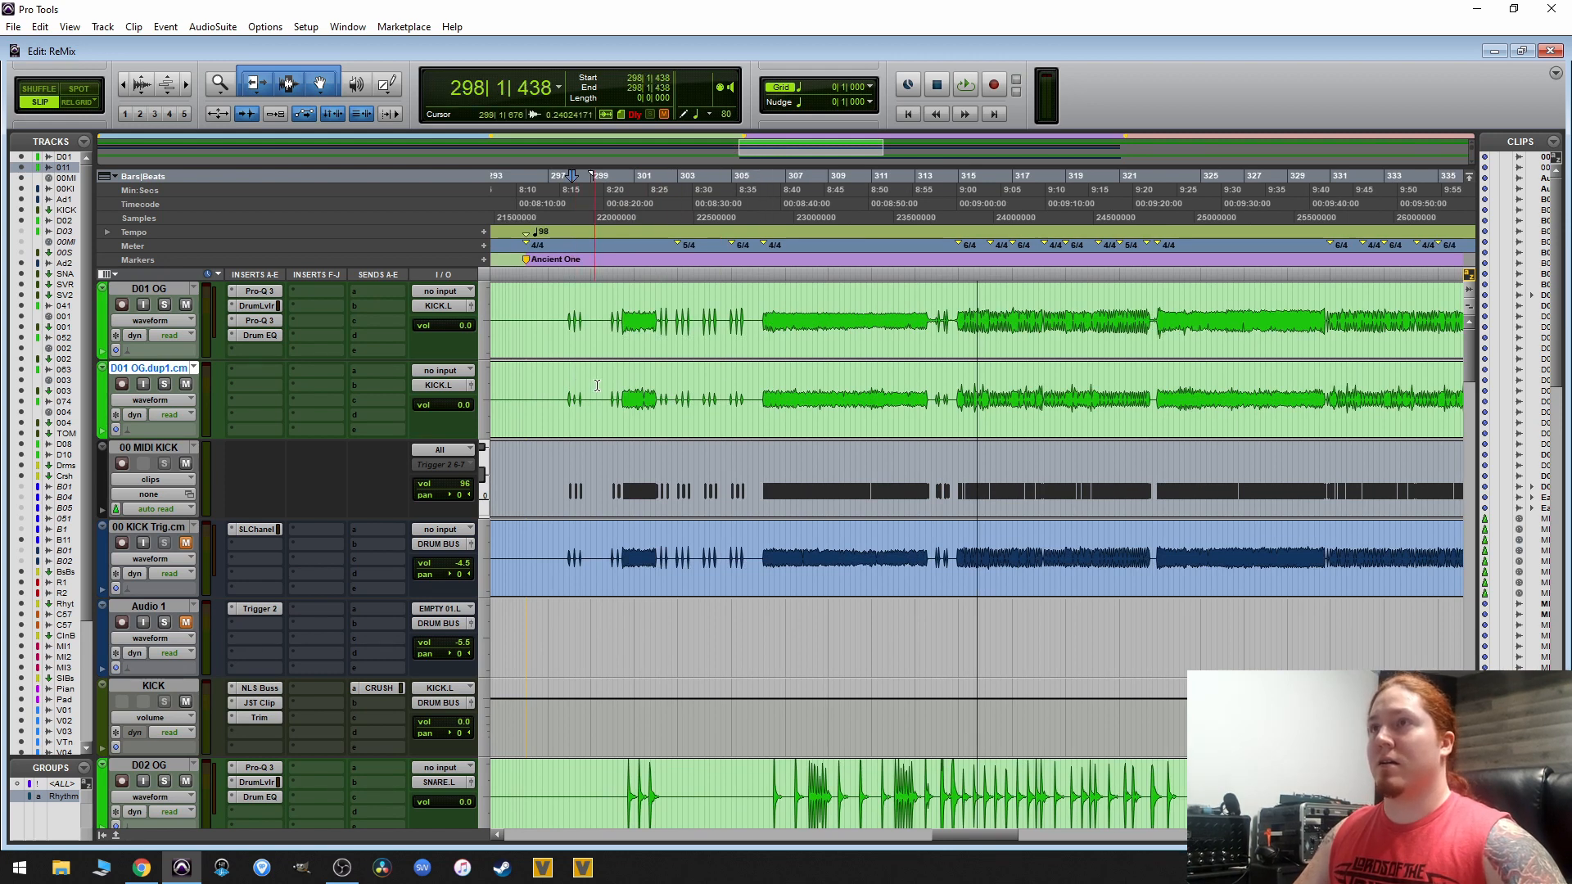
key("t")
key("r")
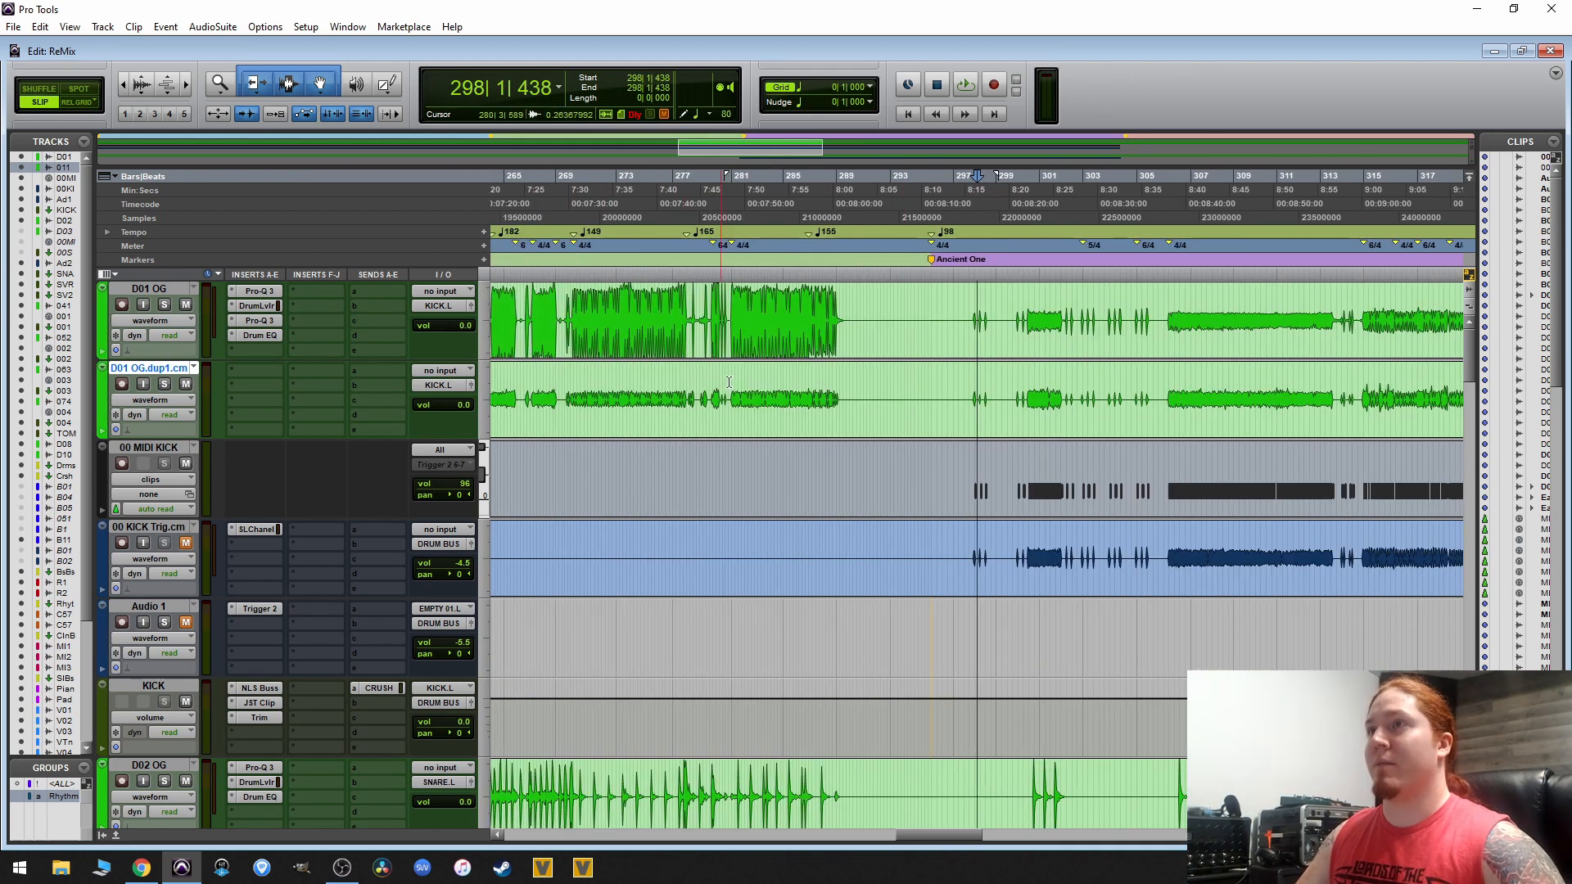
left_click(953, 385)
key("t")
key("t")
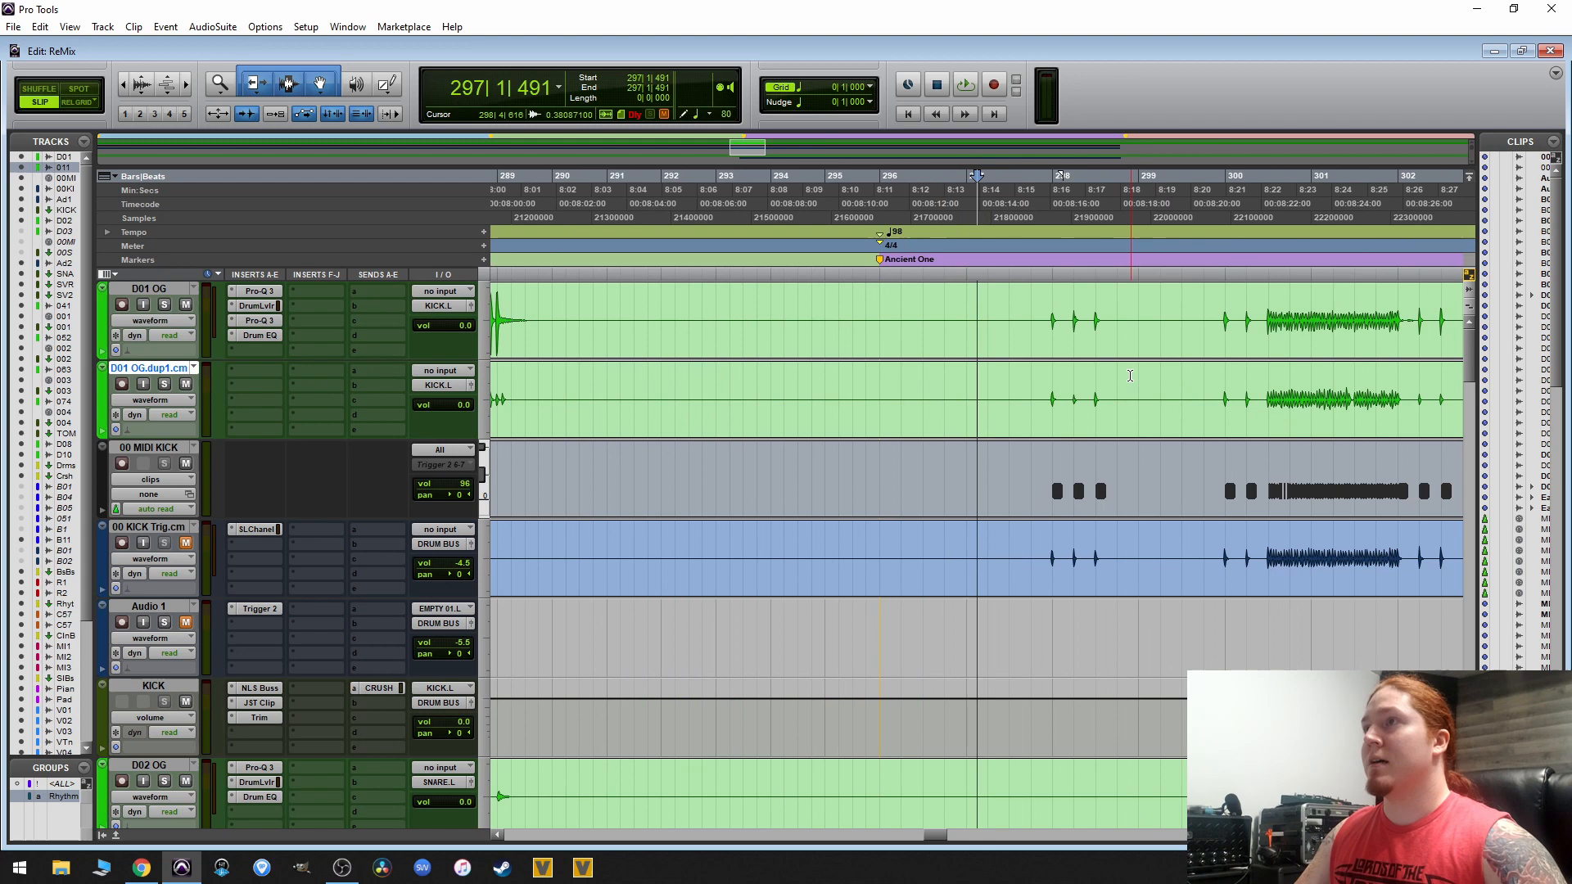
- Examine the first kick at bar 298 at sample level, comparing its onset on the original, committed duplicate, MIDI and trigger tracks
left_click(1061, 379)
key("t")
key("t")
key("t")
key("t")
left_click(684, 390)
key("t")
key("t")
key("t")
key("t")
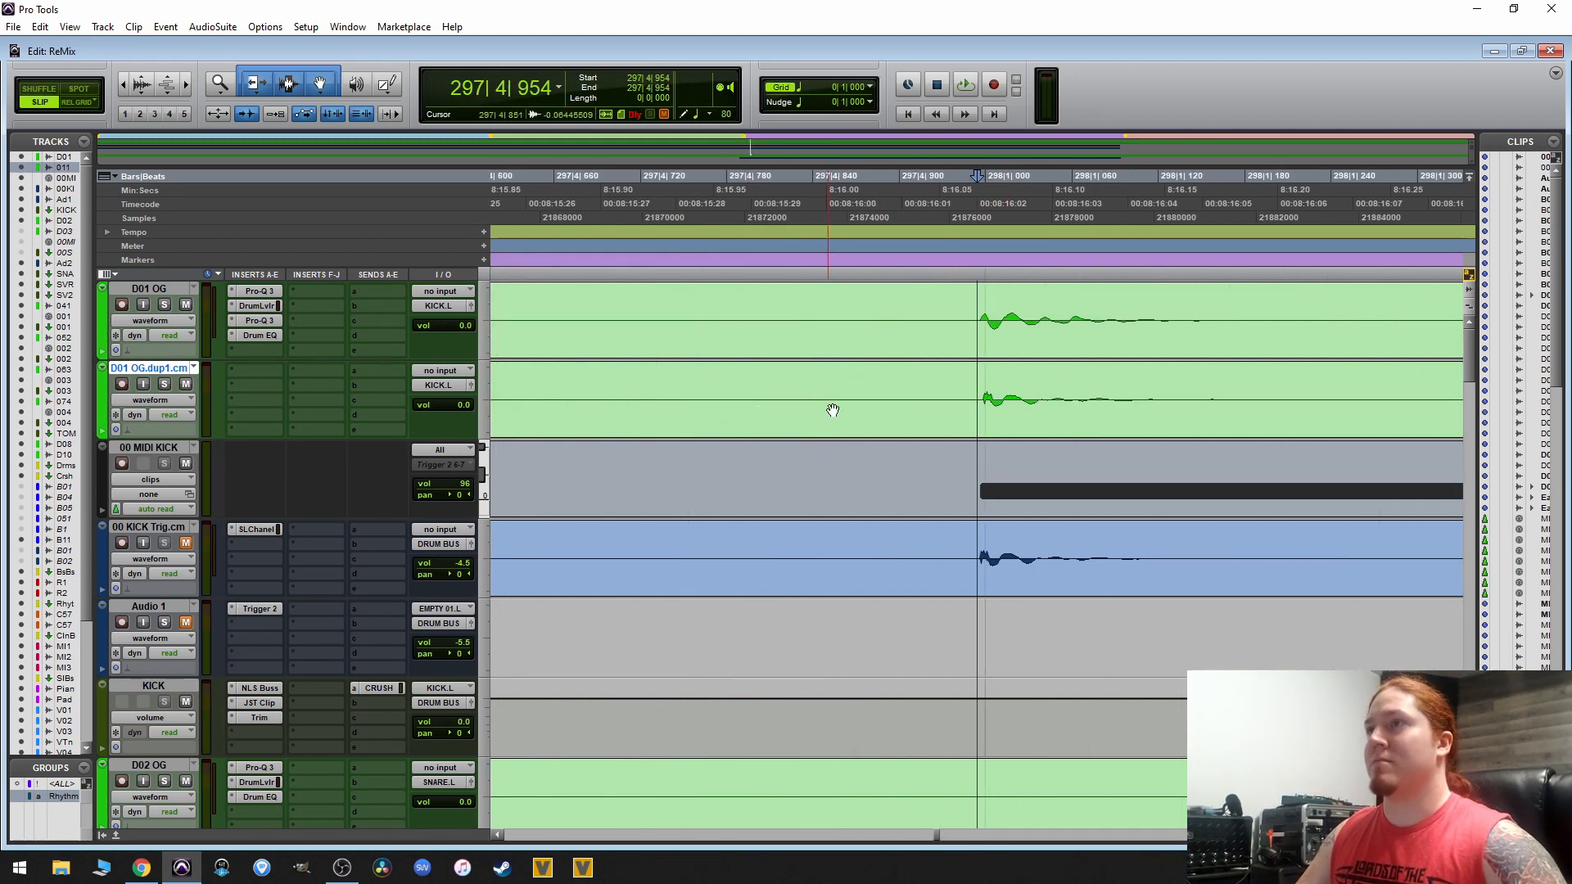
key("t")
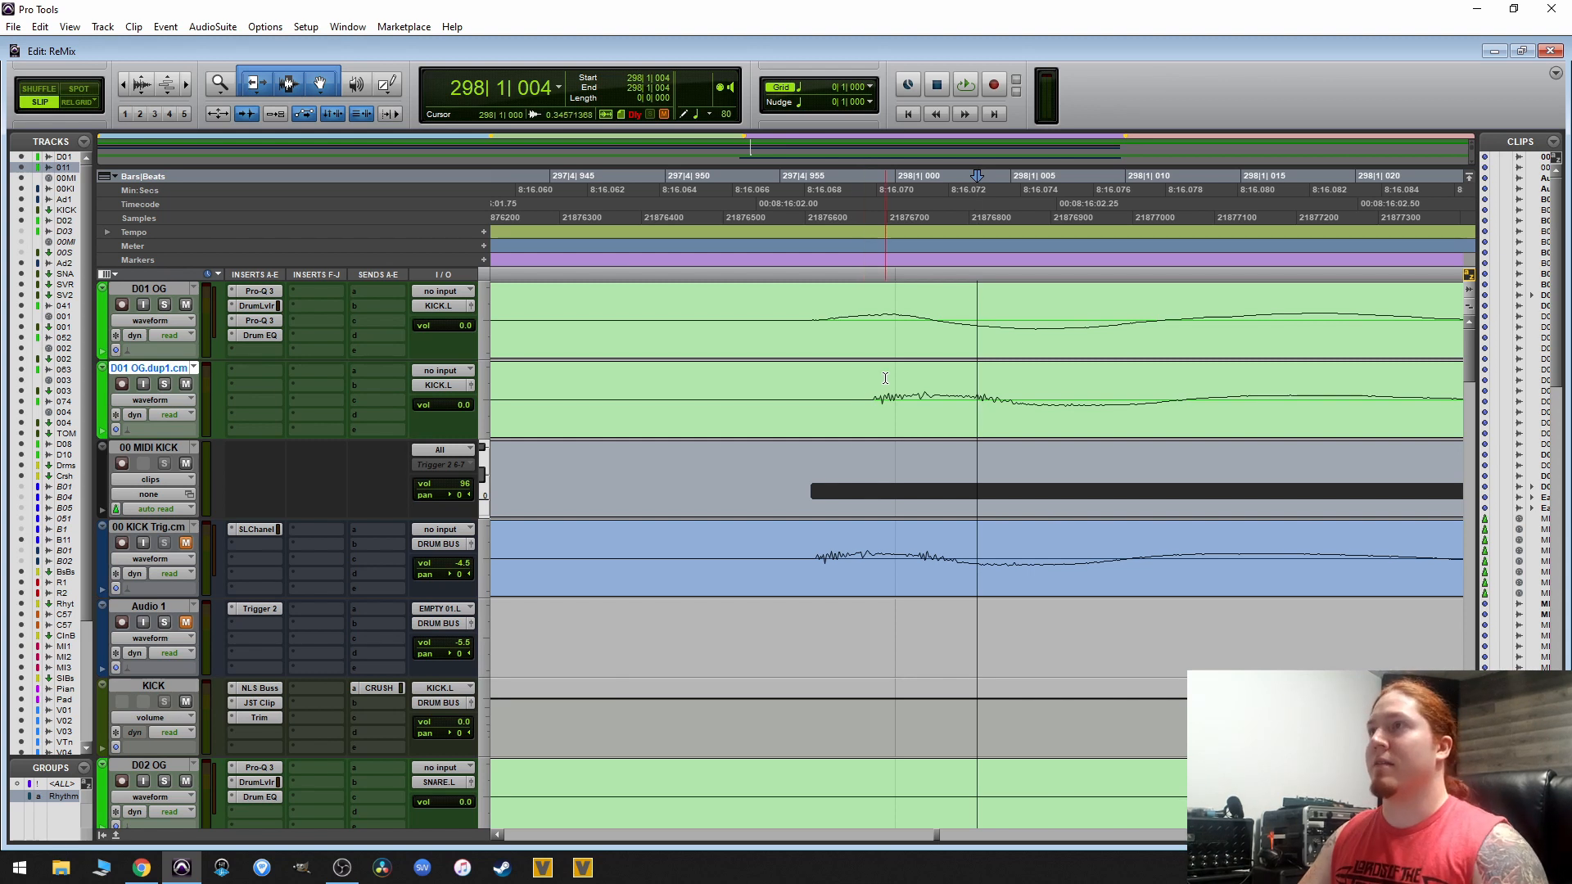
left_click_drag(929, 397, 897, 397)
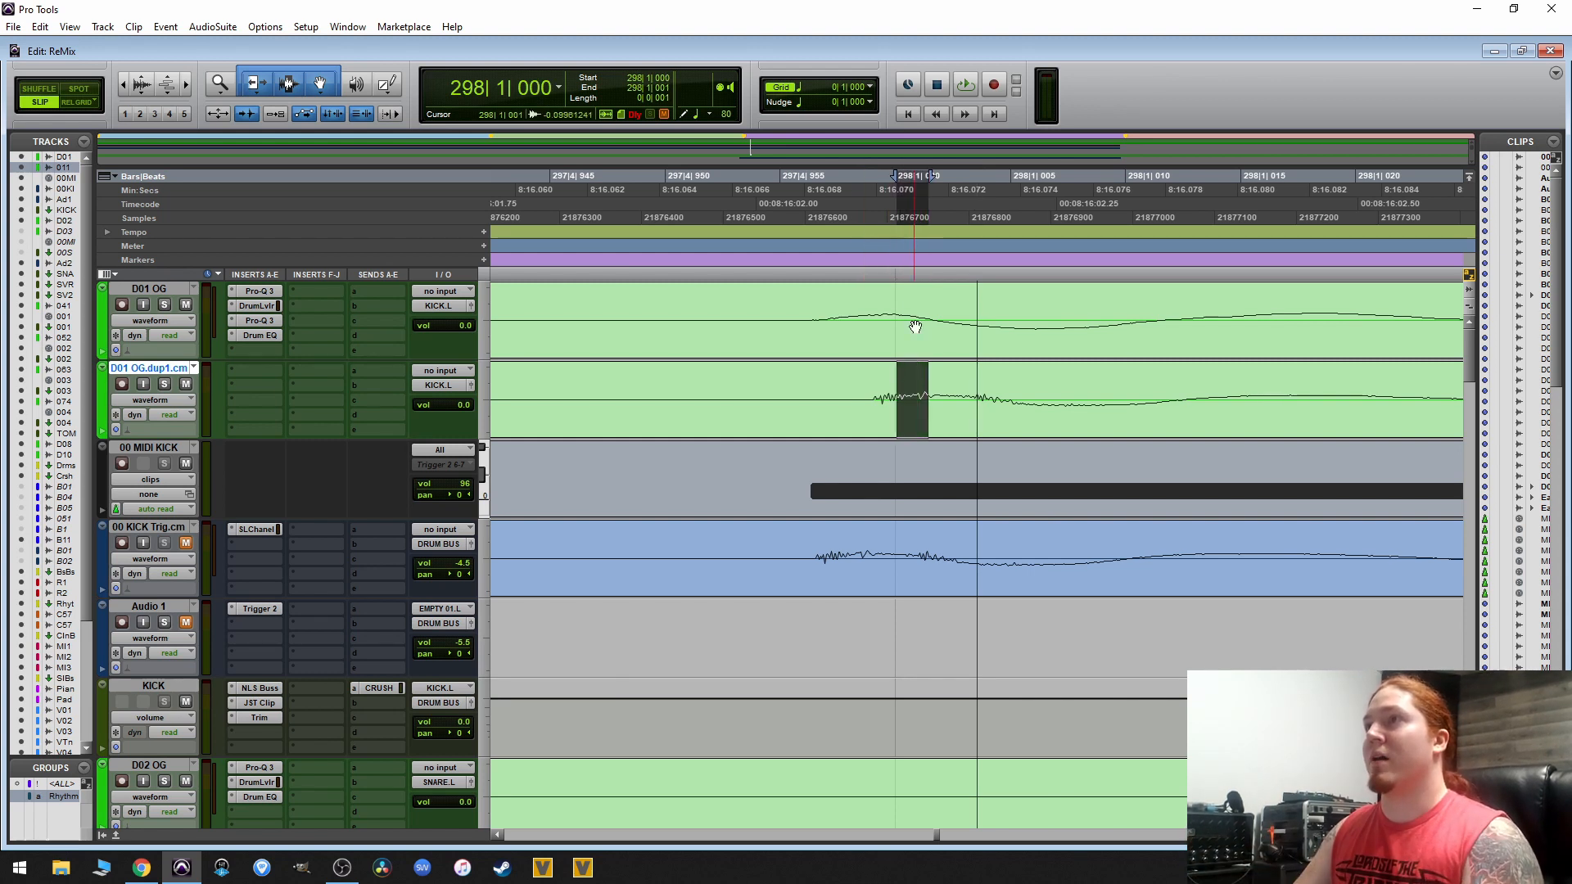
left_click_drag(922, 300, 958, 311)
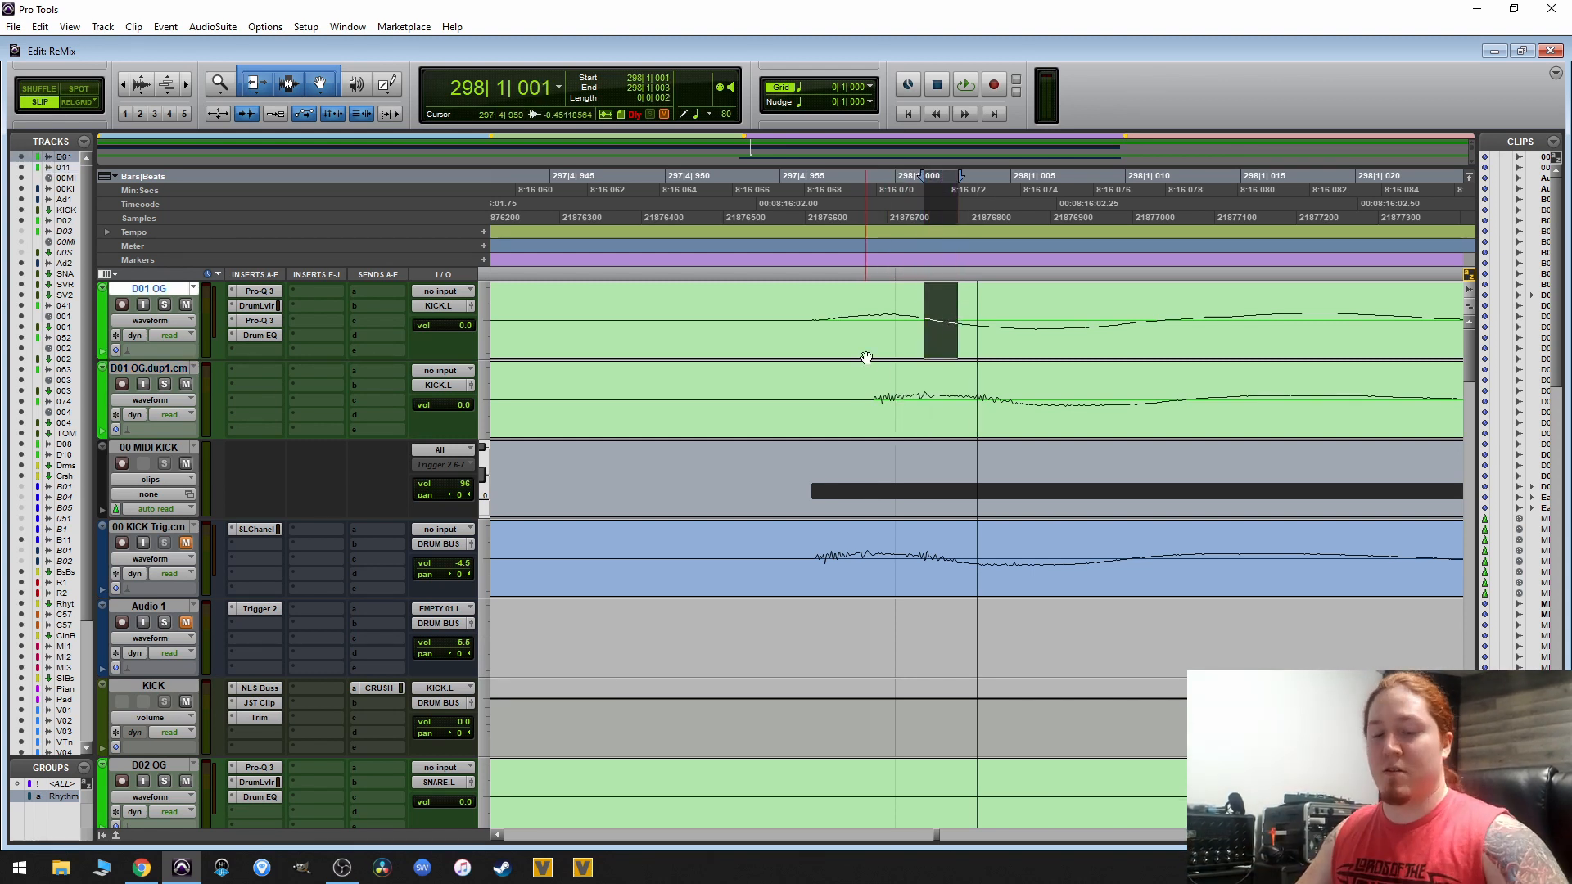
- Compare the onset of the second kick in bar 298 across the original, committed duplicate, MIDI and trigger tracks
scroll(867, 358, "down", 3)
scroll(886, 373, "right", 3)
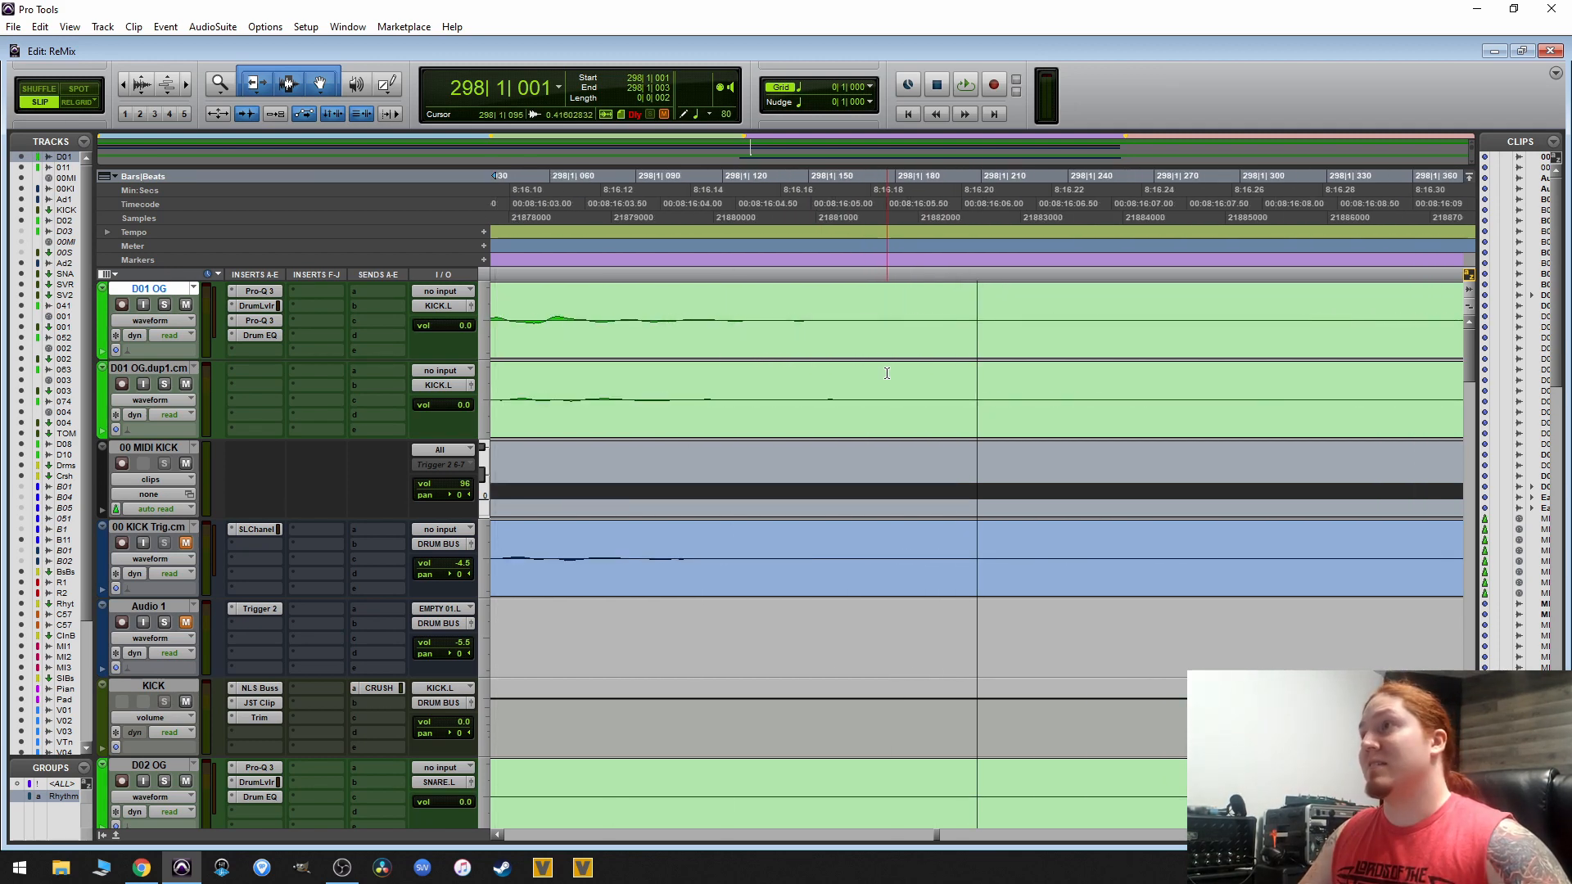
scroll(887, 374, "right", 6)
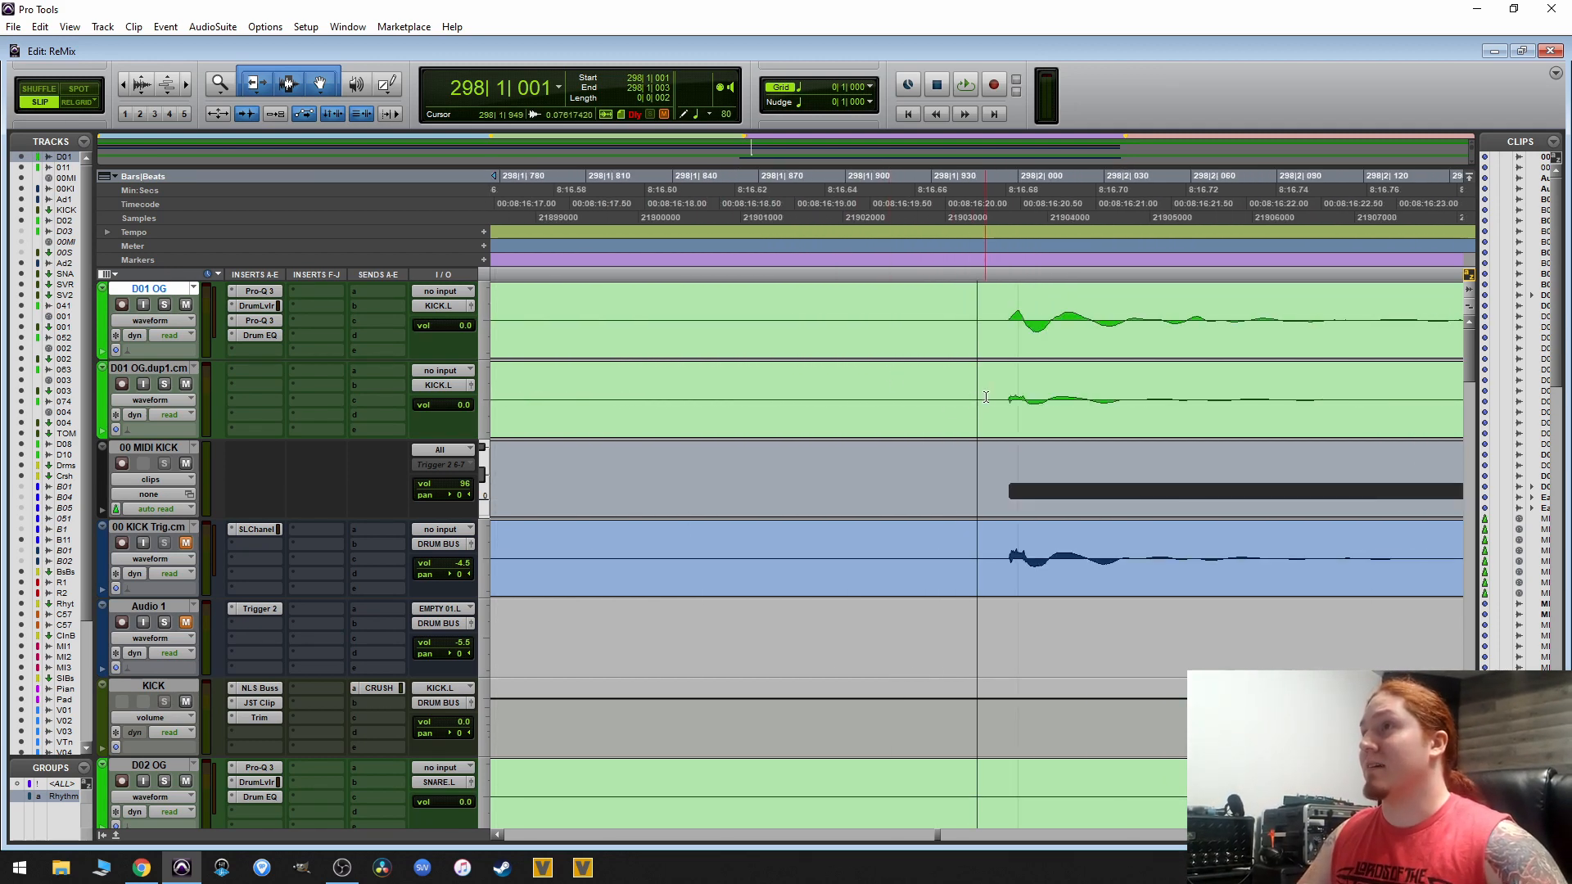
left_click(1012, 385)
scroll(1019, 400, "up", 4)
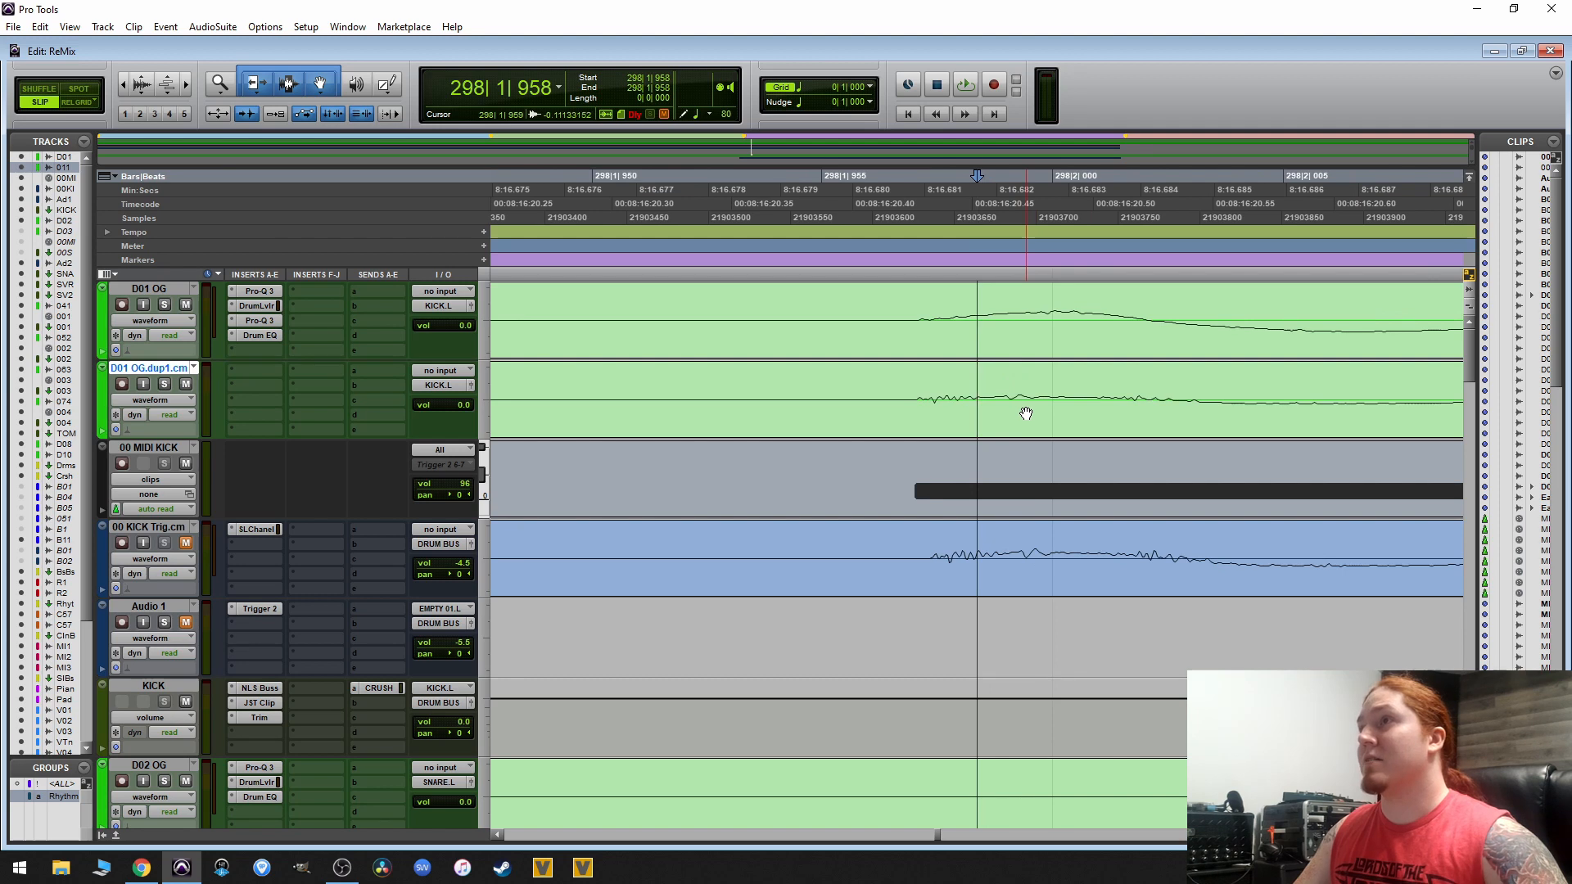
scroll(1026, 413, "down", 8)
- Move the edit cursor to the third kick's transient in bar 298 on the committed duplicate and compare its alignment
left_click(1111, 385)
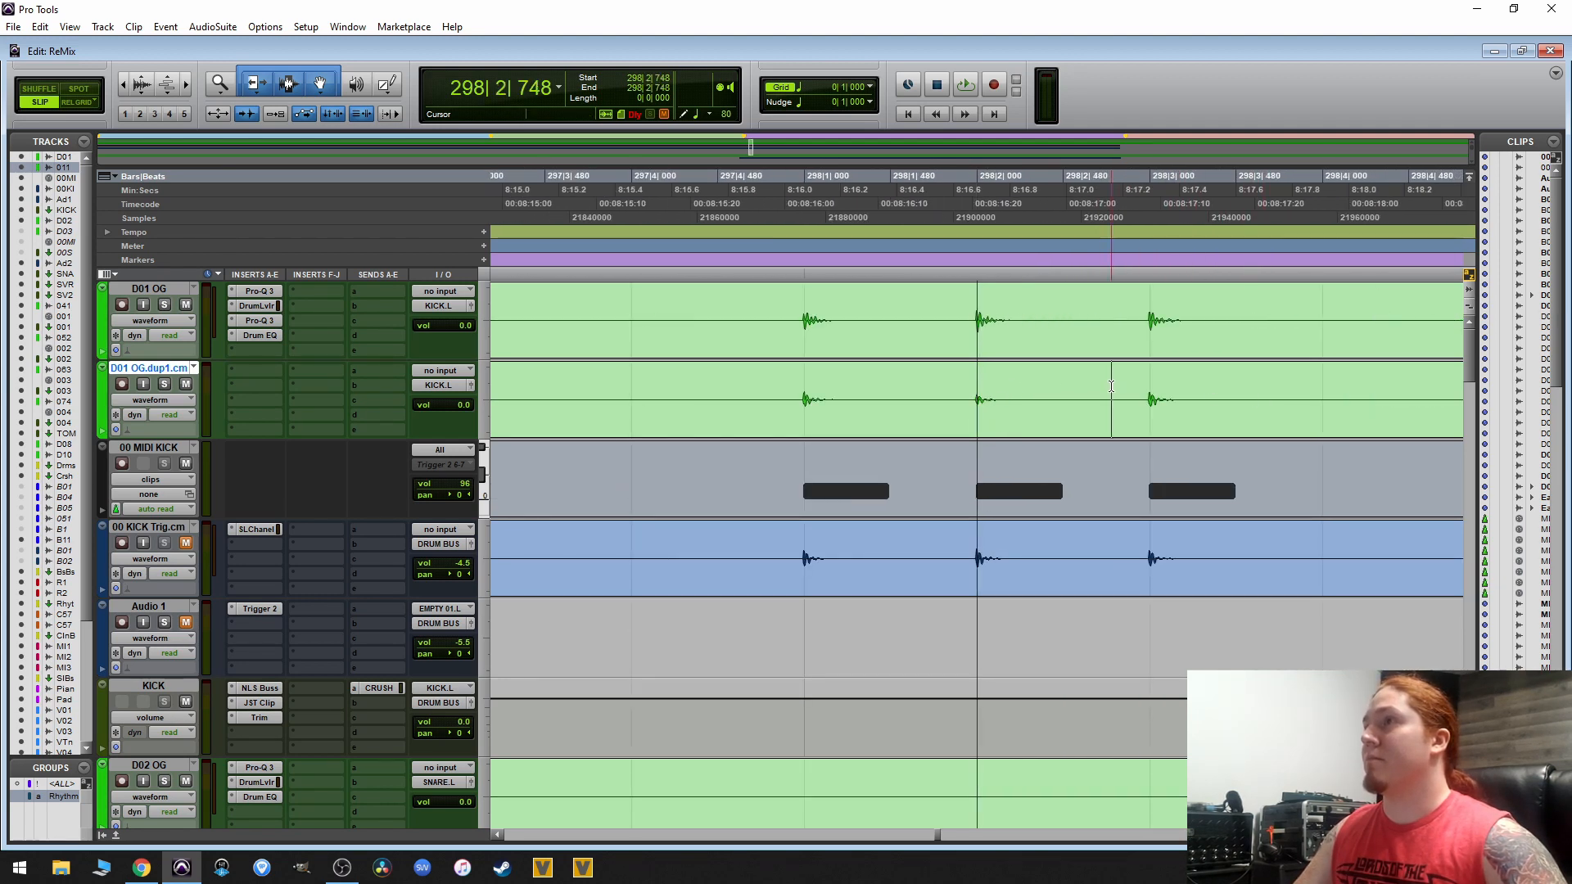
key("t")
key("t")
key("t")
key("t")
key("Tab")
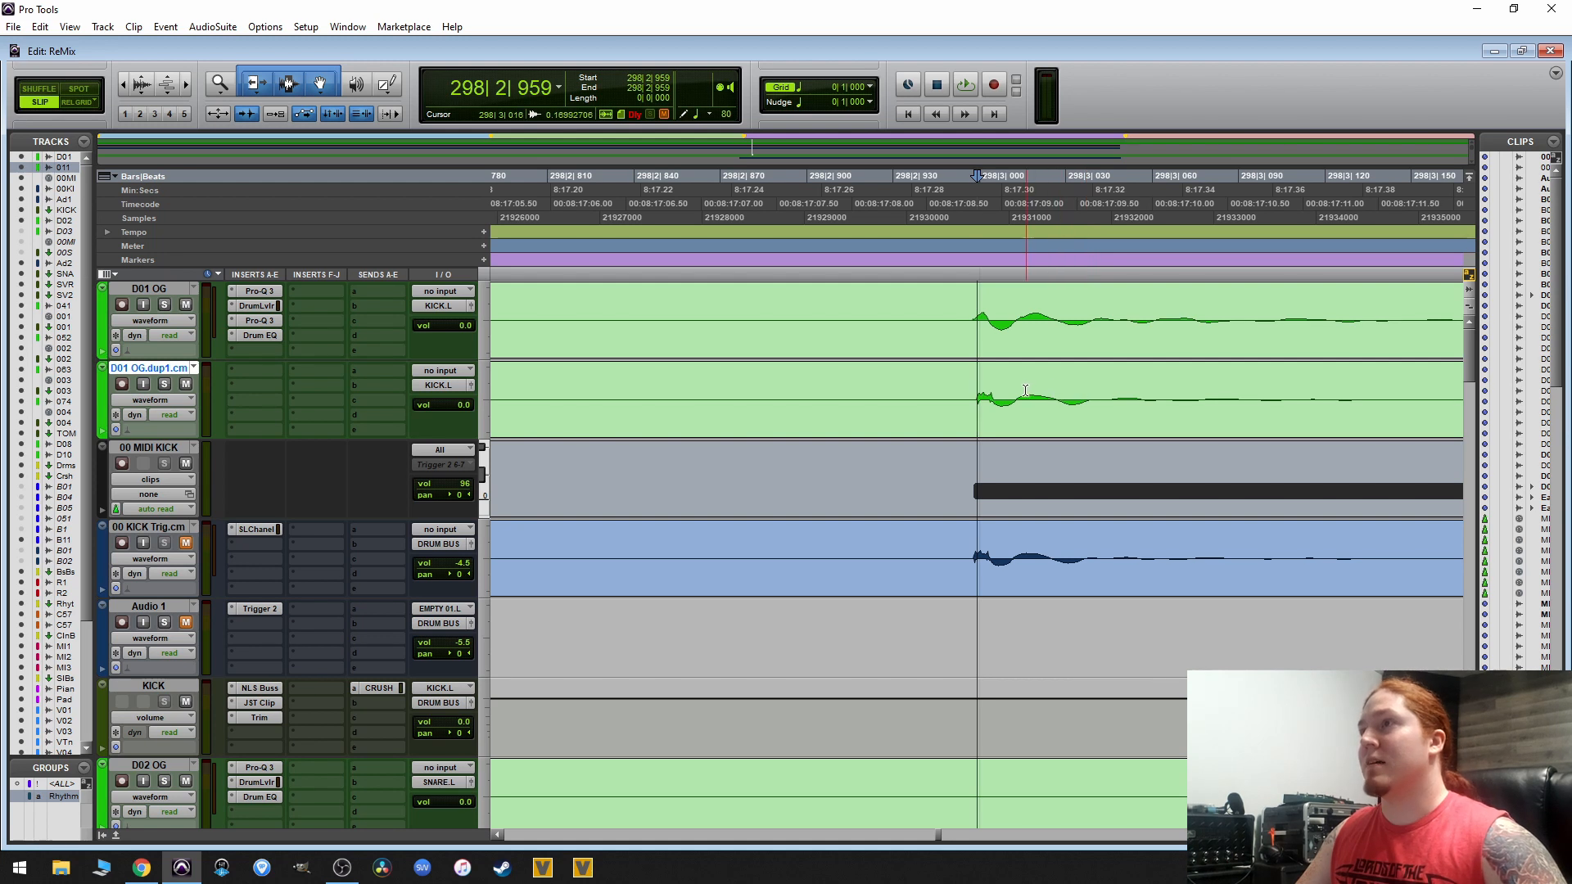
- Step through the committed duplicate's transients into the fast kicks of bar 300, comparing each hit with the original and MIDI tracks
key("Tab")
key("Tab")
key("Tab")
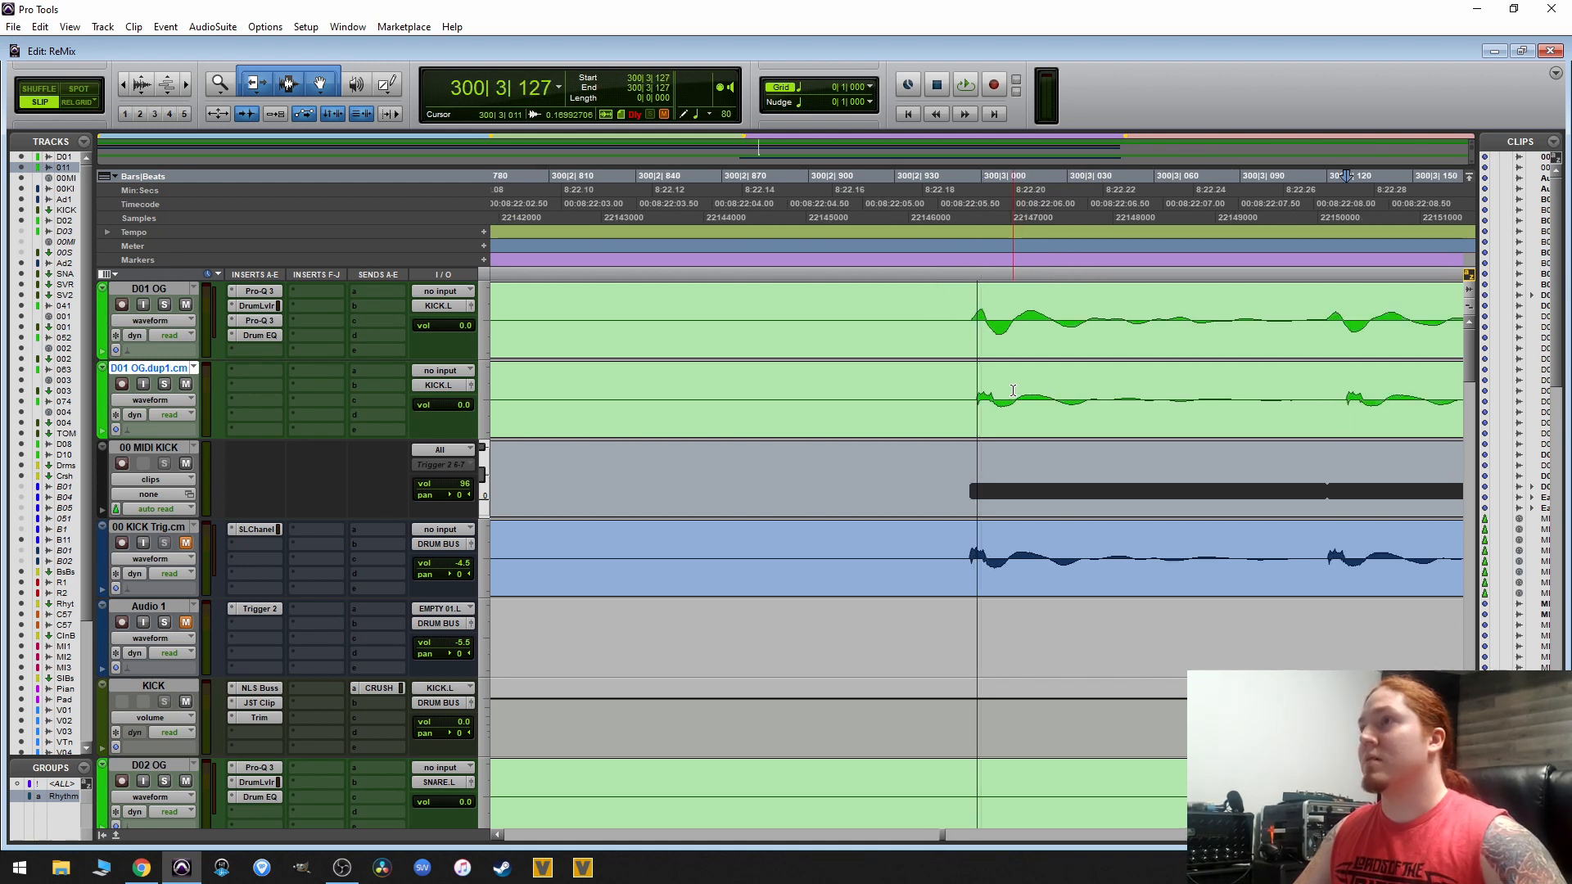
key("Tab")
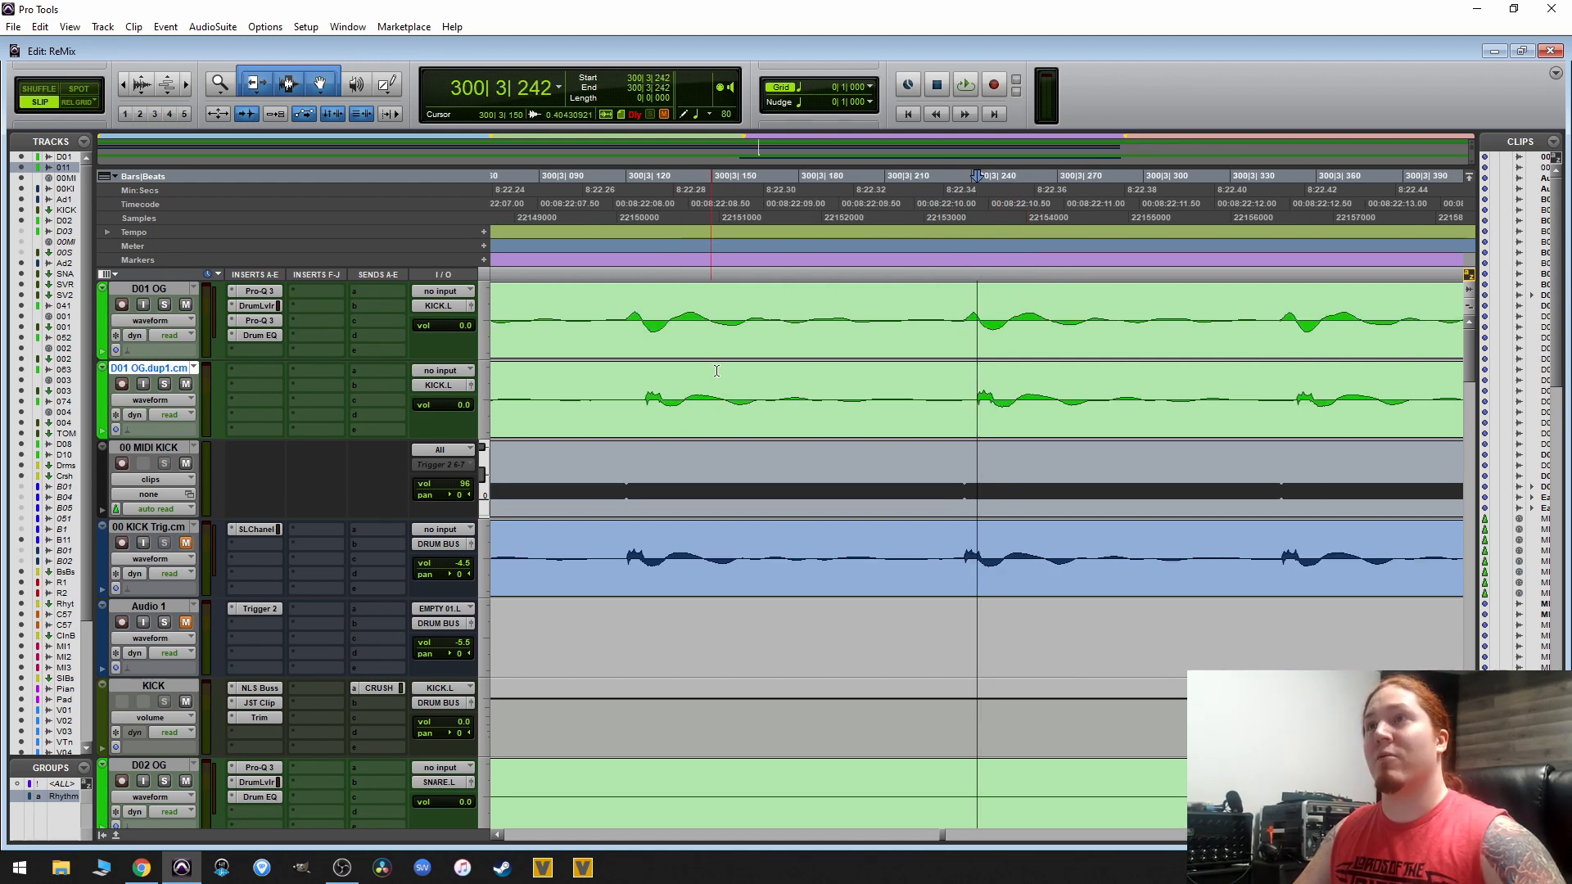
key("Tab")
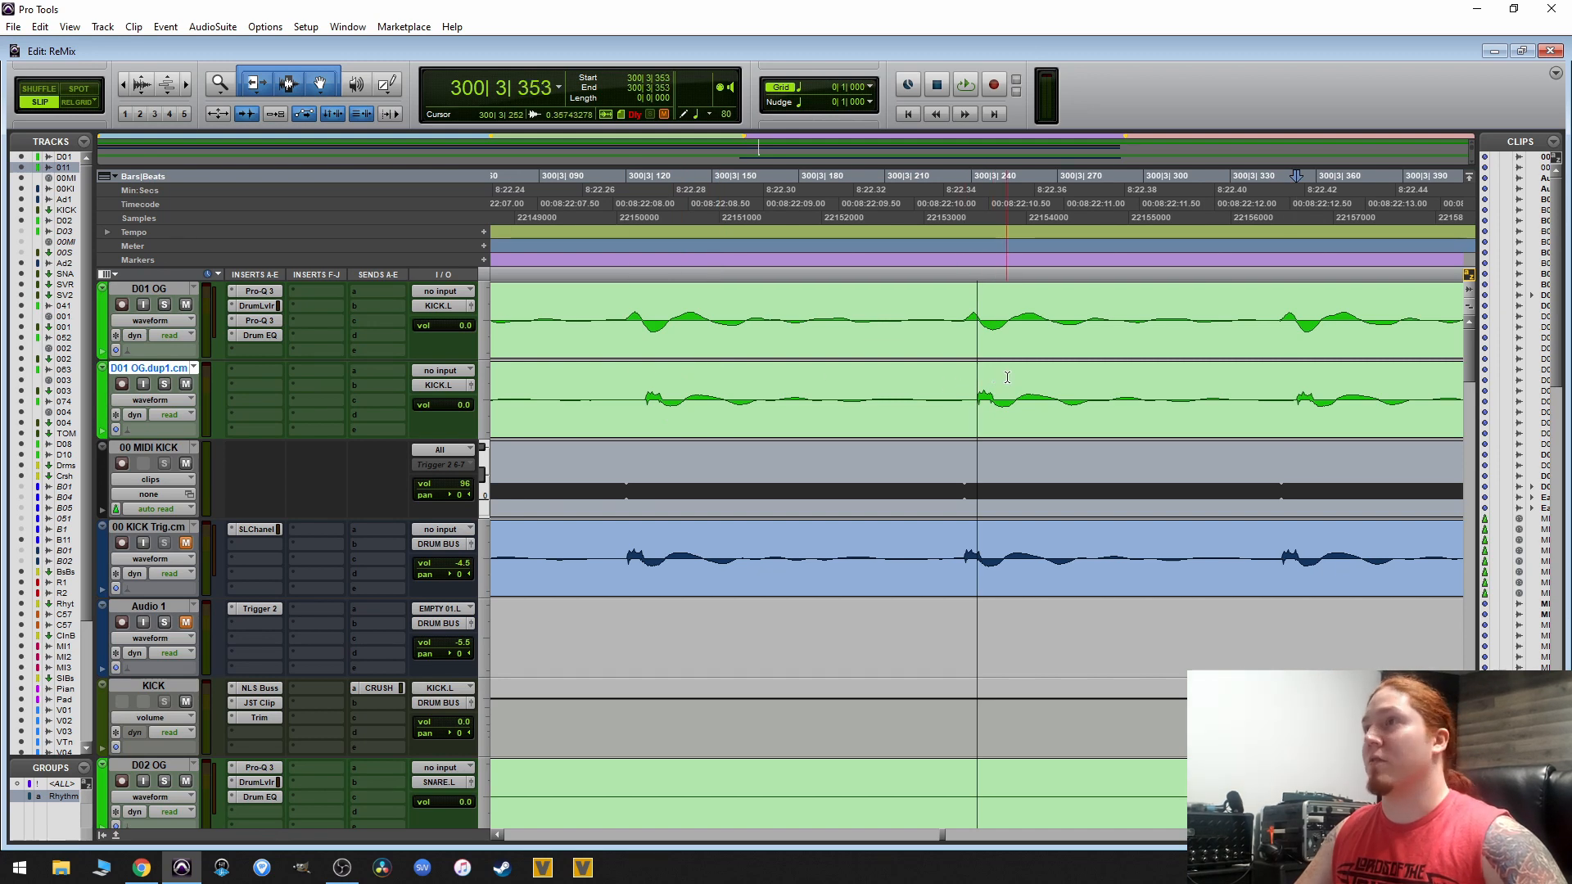
key("Tab")
key("Tab")
key("Tab")
key("Tab")
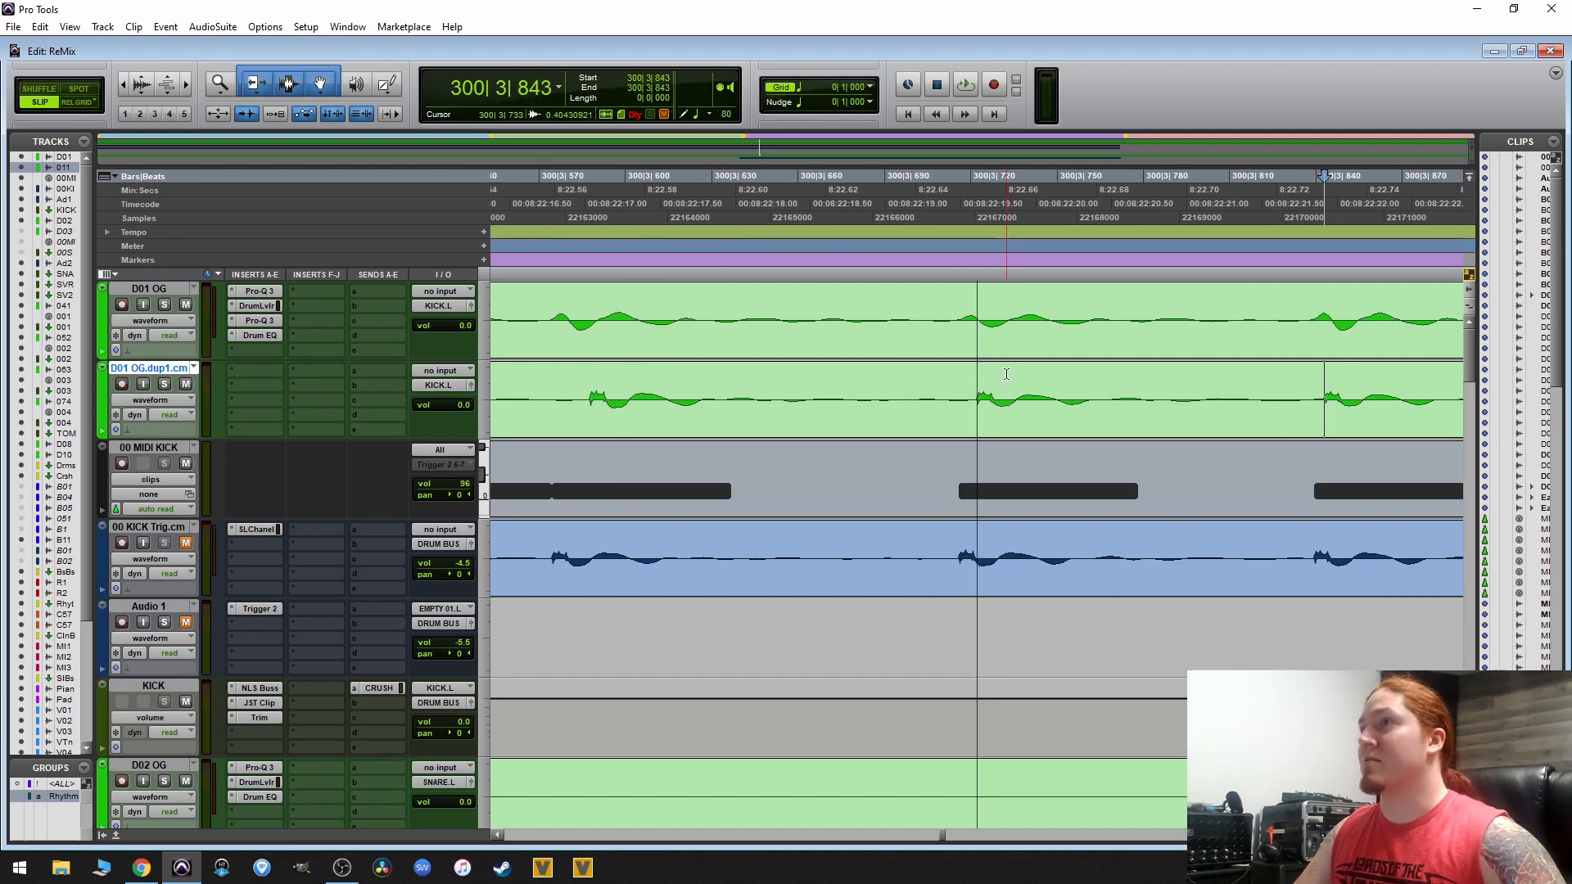
- Delete the committed D01 OG.dup1.cm track together with its active clips
key("r")
key("r")
key("r")
key("r")
key("r")
key("r")
key("r")
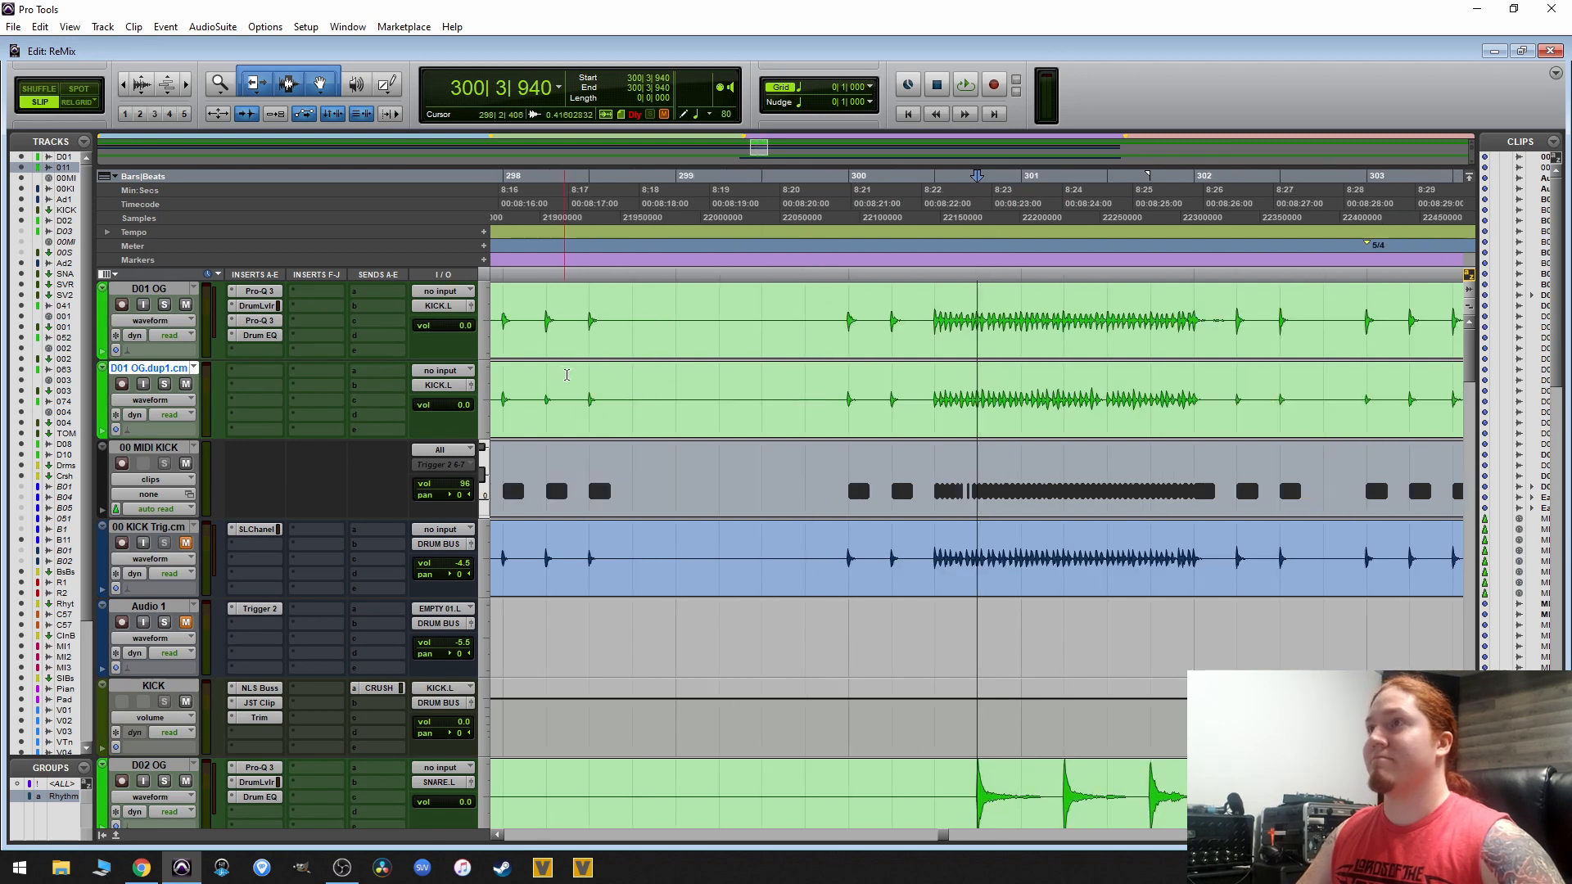
right_click(151, 373)
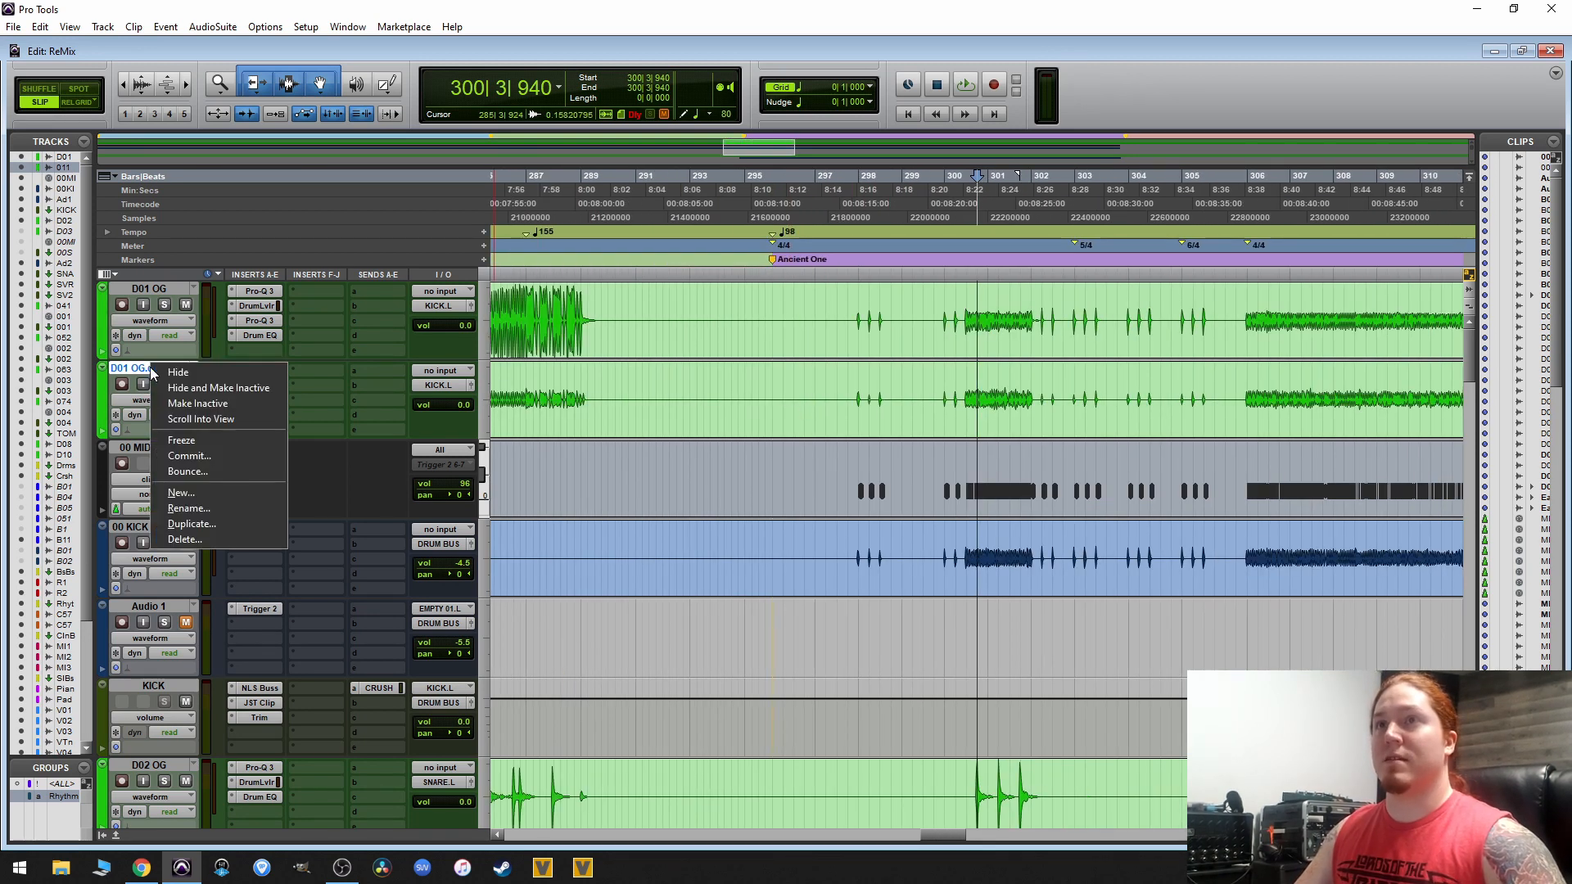
left_click(219, 542)
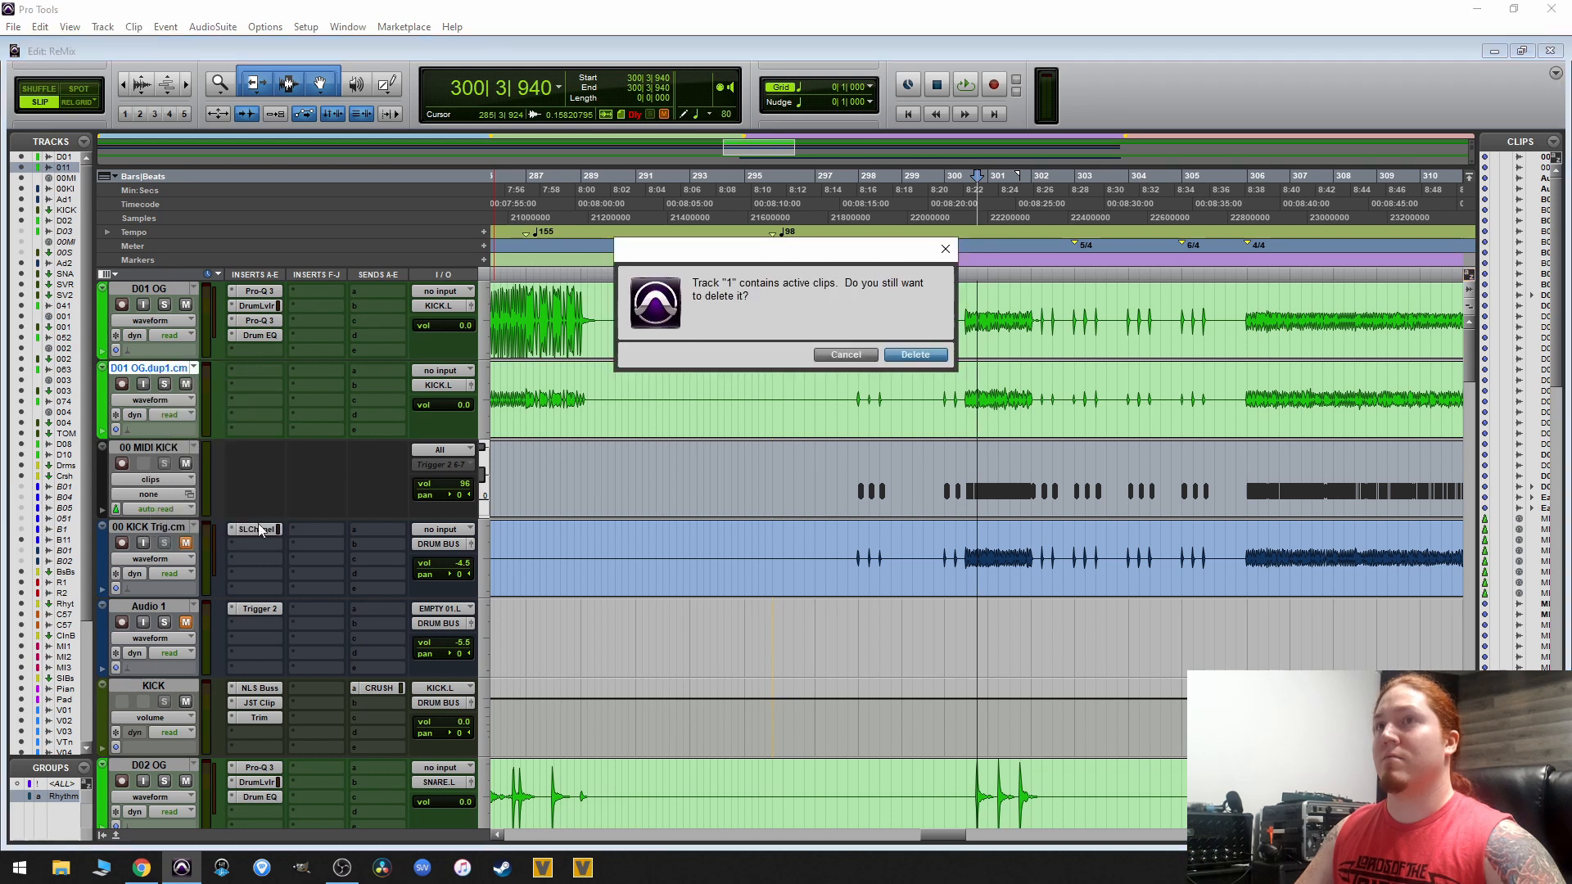
left_click(930, 361)
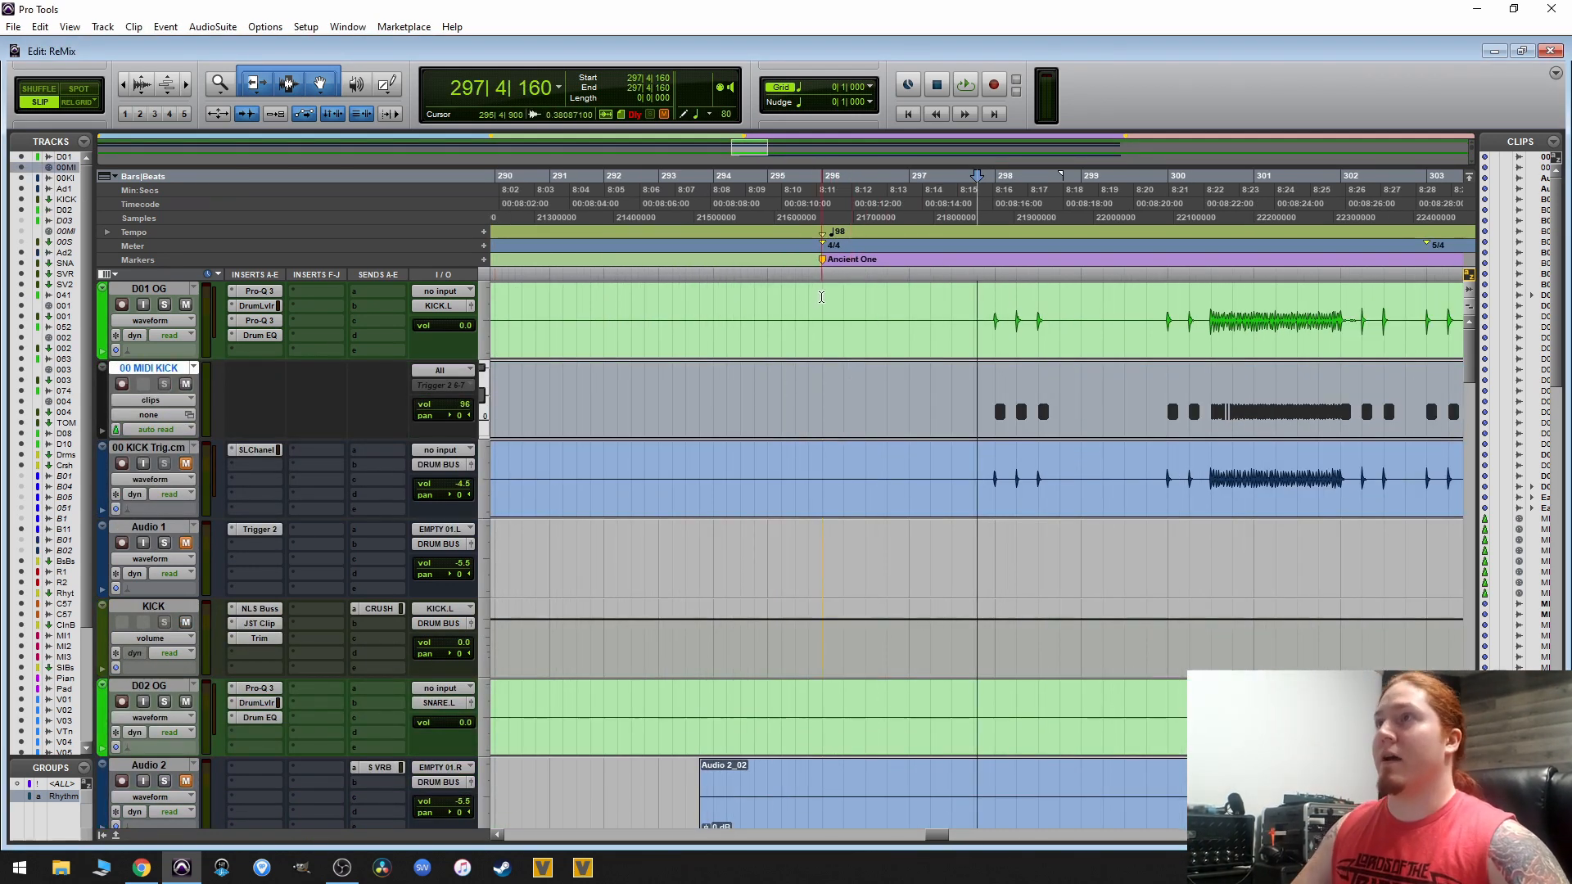
- Place the edit cursor on the 00 MIDI KICK track just before the first kick note at bar 298
key("r")
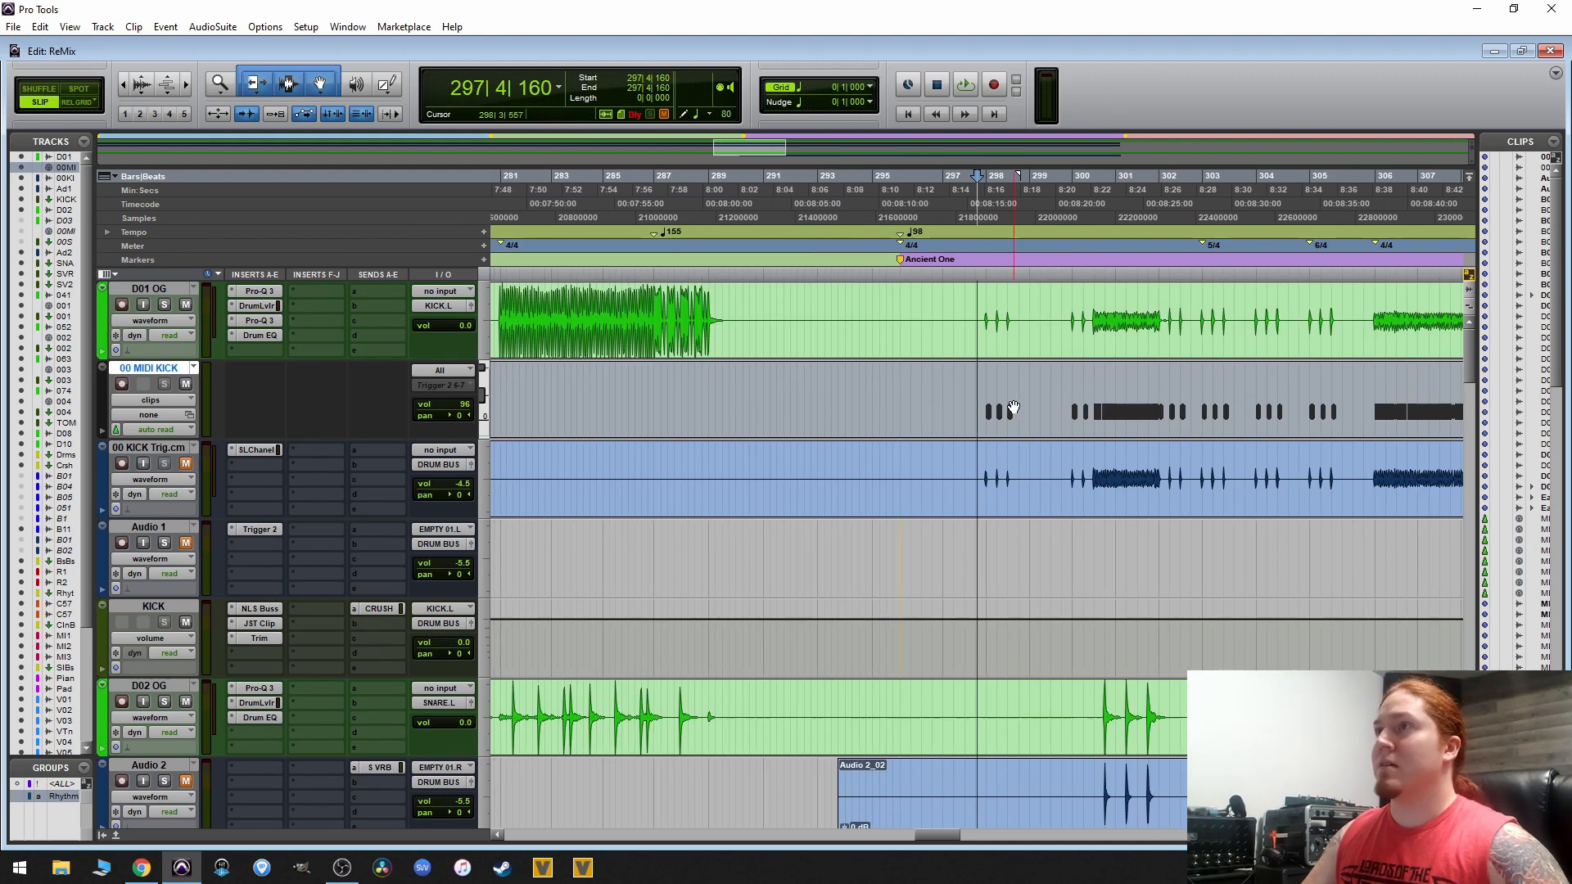
left_click(983, 385)
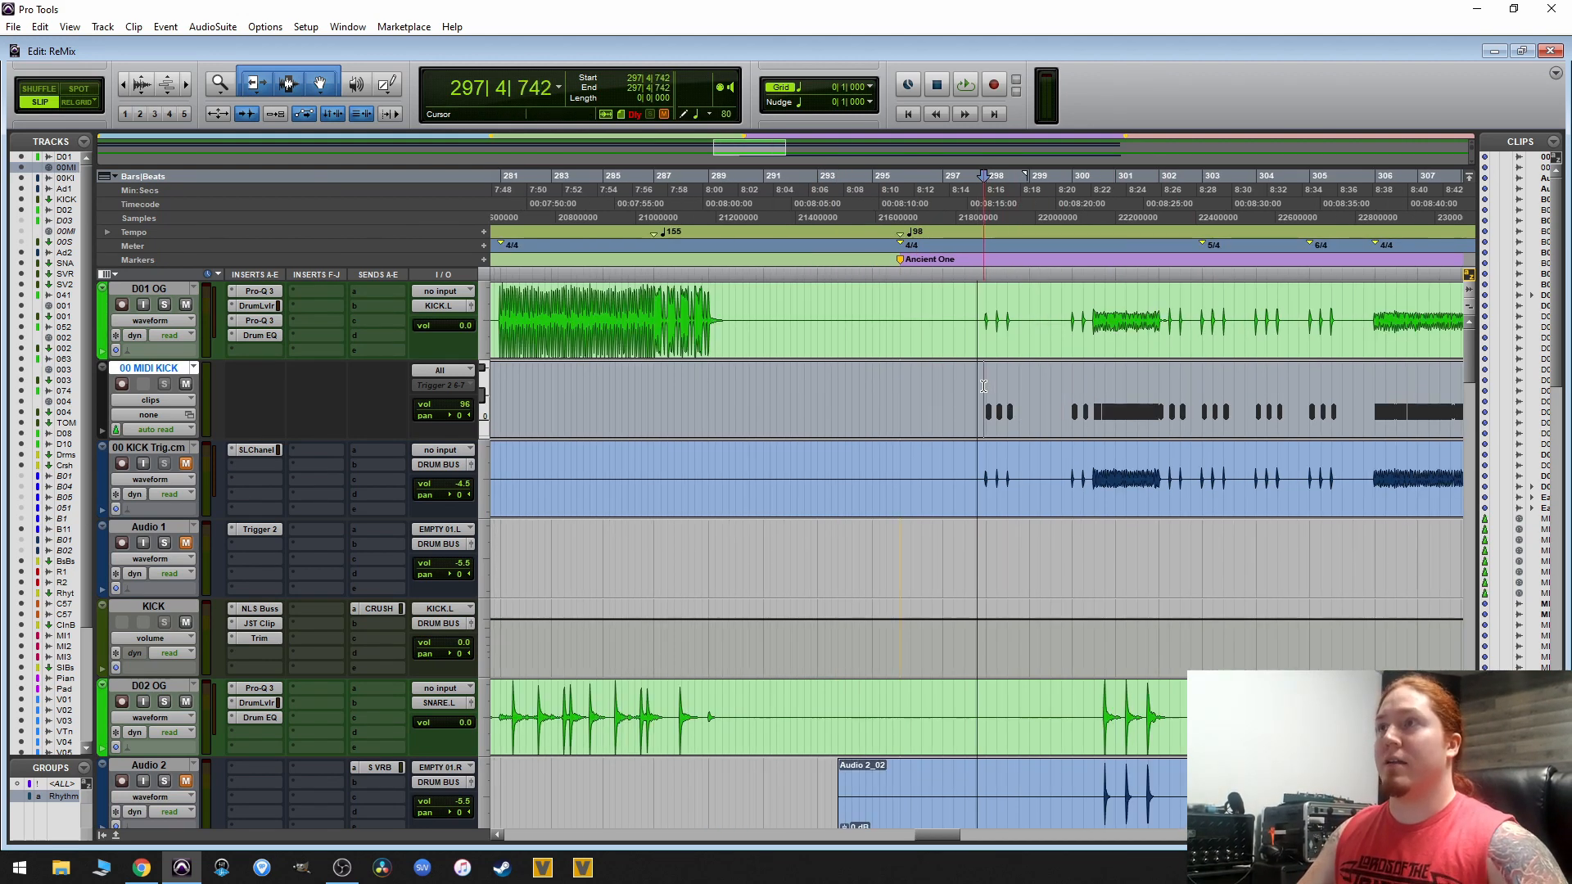